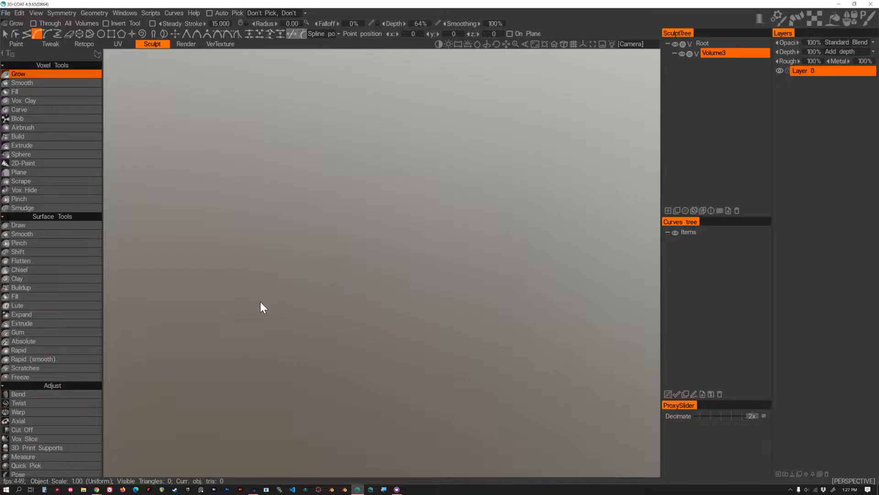
{"action": "scroll", "coordinate": [48, 424], "scroll_direction": "down", "scroll_amount": 10}
{"action": "scroll", "coordinate": [51, 409], "scroll_direction": "down", "scroll_amount": 4}
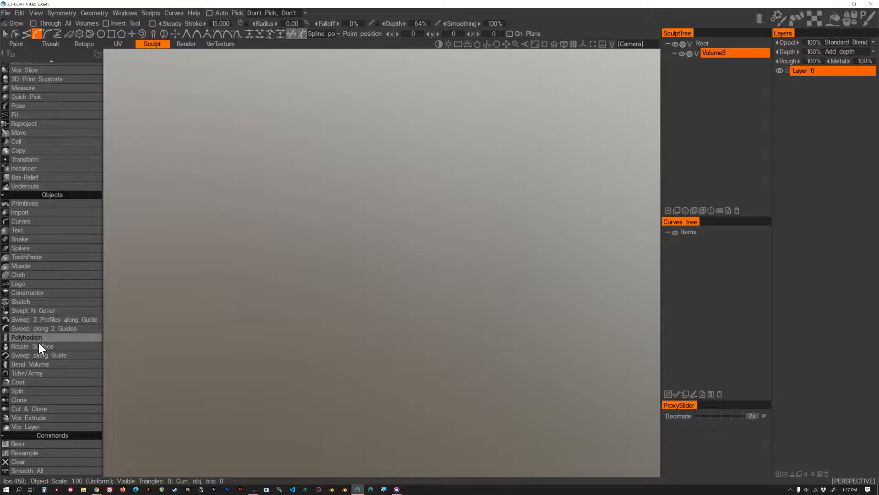
{"action": "scroll", "coordinate": [43, 348], "scroll_direction": "up", "scroll_amount": 15}
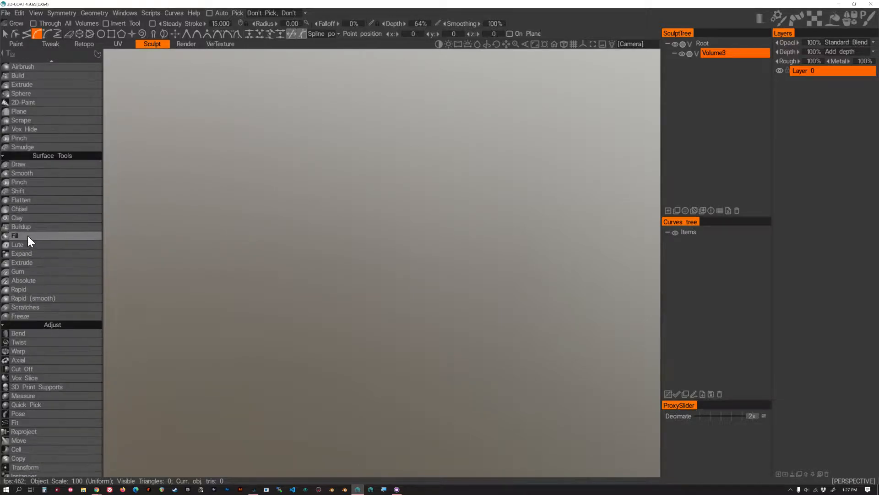
Using the polyline curve tool in an orthographic front view, draw a tall five-point closed panel starting at about X -209, Y 138 mm.
{"action": "left_click", "coordinate": [26, 34]}
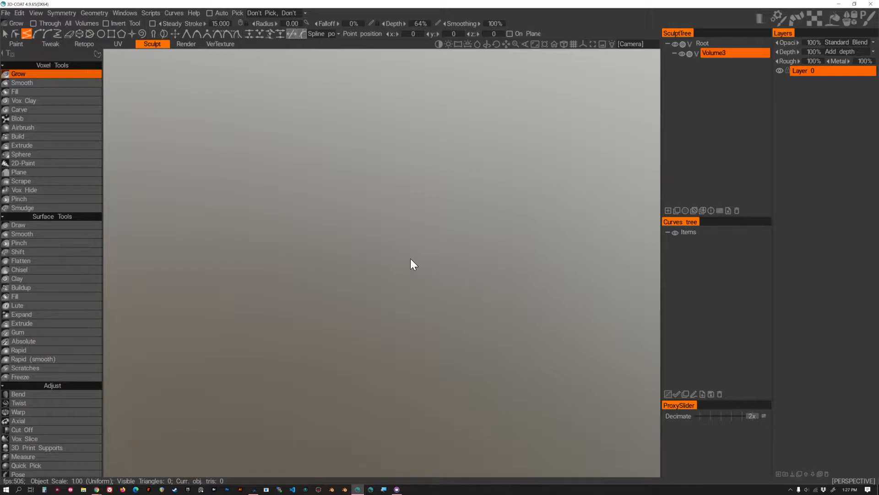
{"action": "key", "text": "KP_2"}
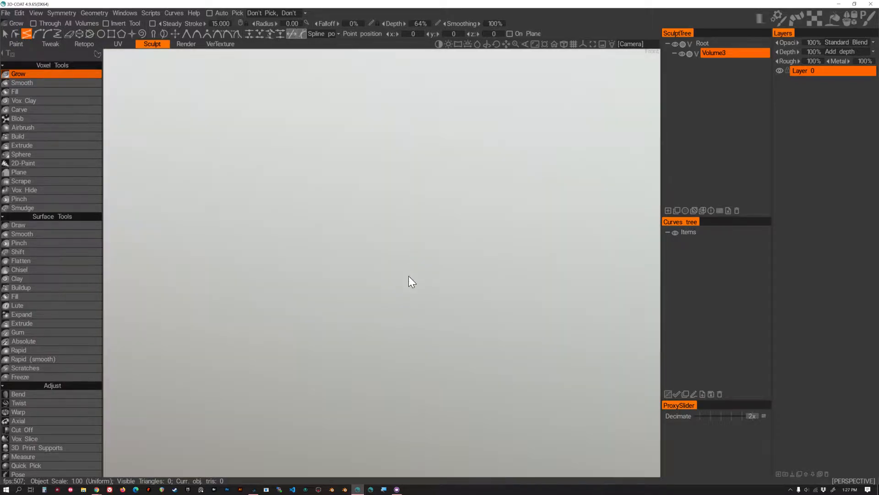
{"action": "key", "text": "KP_5"}
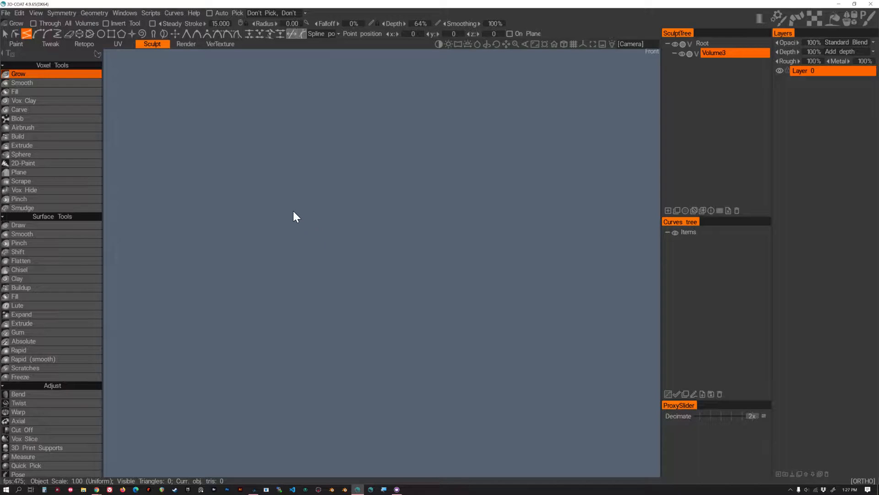
{"action": "left_click", "coordinate": [273, 194]}
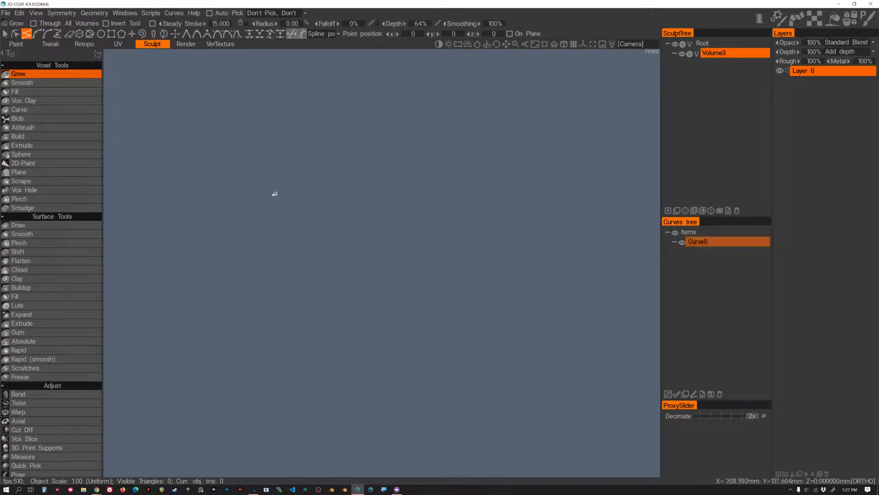
{"action": "left_click", "coordinate": [307, 178]}
{"action": "left_click", "coordinate": [319, 211]}
{"action": "left_click", "coordinate": [328, 281]}
{"action": "left_click", "coordinate": [304, 281]}
Draw a second tall five-point closed panel as a rough mirror of the first, leaving a wide gap between them.
{"action": "left_click", "coordinate": [419, 179]}
{"action": "left_click", "coordinate": [403, 206]}
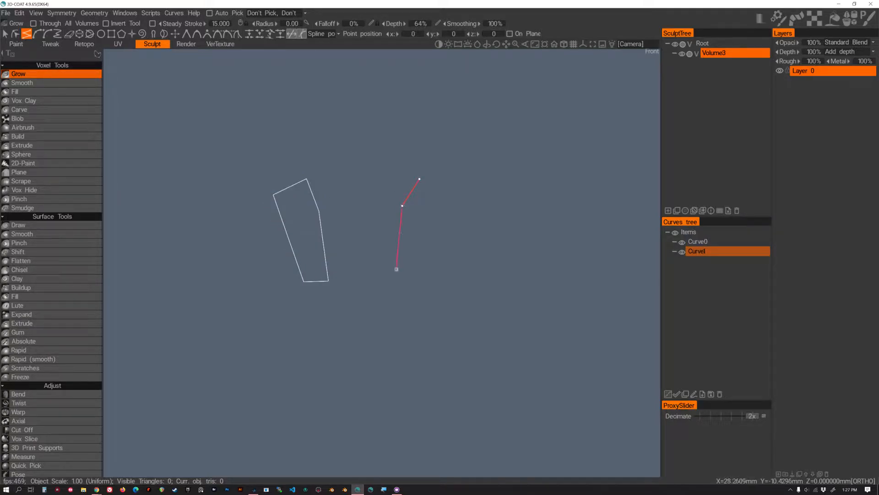
{"action": "left_click", "coordinate": [395, 284]}
{"action": "left_click", "coordinate": [419, 283]}
{"action": "left_click", "coordinate": [444, 191]}
Draw two mirrored five-point closed panels between the tops of the tall side panels, leaving a narrow gap at the center.
{"action": "left_click", "coordinate": [313, 175]}
{"action": "left_click", "coordinate": [327, 205]}
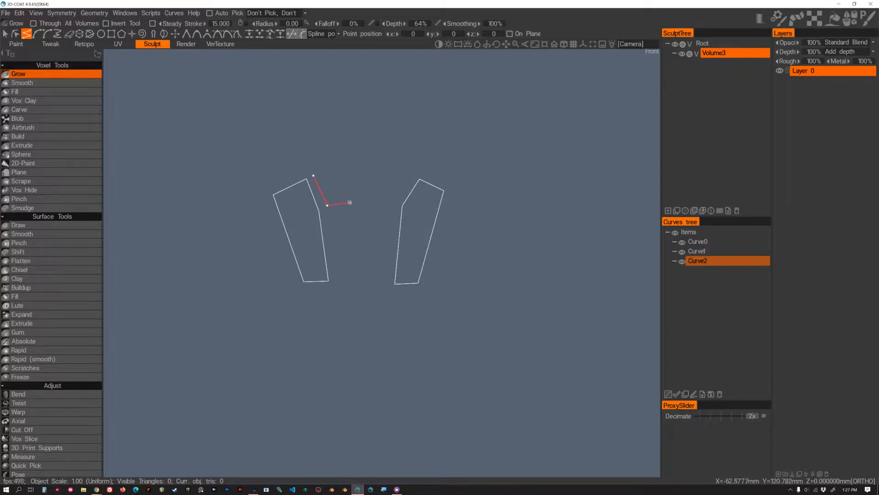
{"action": "left_click", "coordinate": [351, 202]}
{"action": "left_click", "coordinate": [356, 180]}
{"action": "left_click", "coordinate": [371, 171]}
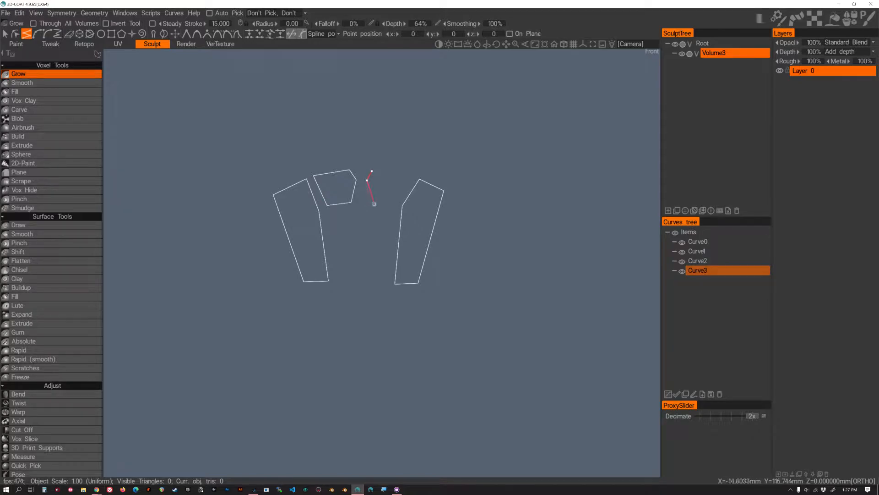
{"action": "left_click", "coordinate": [394, 205]}
{"action": "left_click", "coordinate": [413, 177]}
Draw a narrow four-point trapezoid, wider at its base, in the gap between the two upper panels.
{"action": "left_click", "coordinate": [358, 182]}
{"action": "left_click", "coordinate": [364, 181]}
{"action": "left_click", "coordinate": [372, 204]}
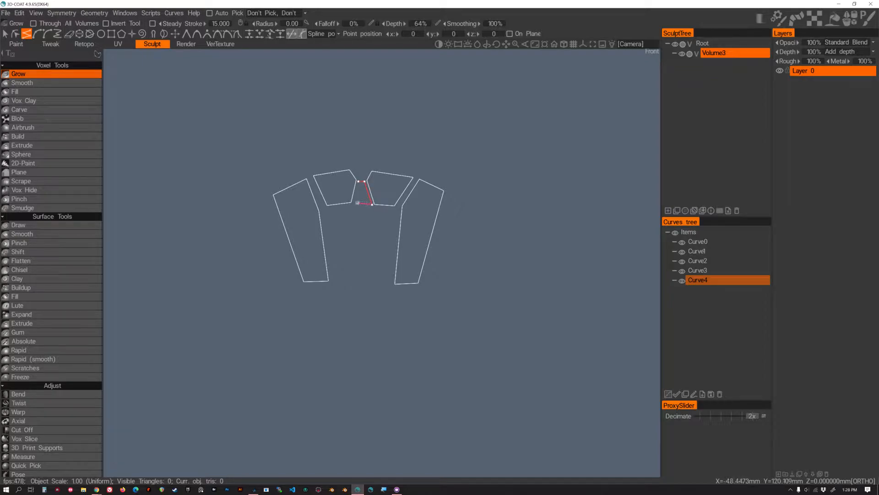
{"action": "left_click", "coordinate": [358, 181]}
Draw a closed five-point panel below the upper-left panel, running along the inner edge of the tall left panel.
{"action": "left_click", "coordinate": [325, 210]}
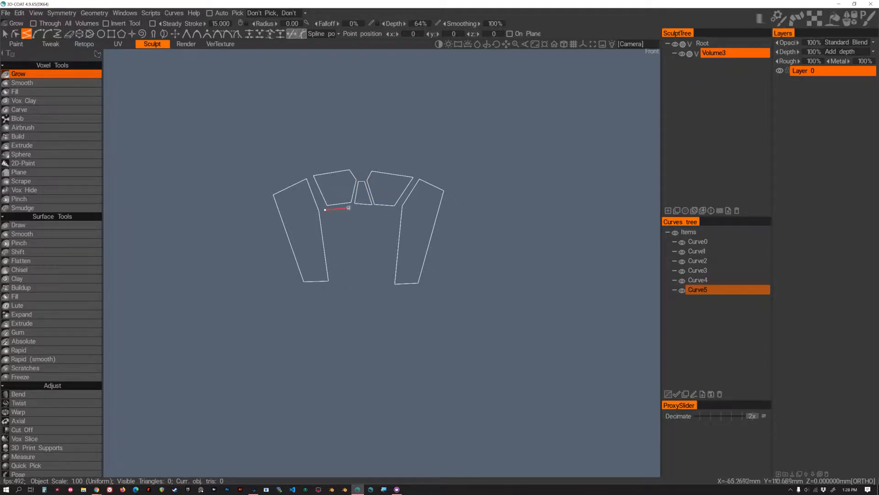
{"action": "left_click", "coordinate": [350, 207]}
{"action": "left_click", "coordinate": [352, 231]}
{"action": "left_click", "coordinate": [341, 252]}
{"action": "left_click", "coordinate": [329, 254]}
{"action": "left_click", "coordinate": [325, 209]}
Draw a matching five-point closed panel below the upper-right panel, along the inner edge of the tall right panel.
{"action": "left_click", "coordinate": [375, 209]}
{"action": "left_click", "coordinate": [373, 228]}
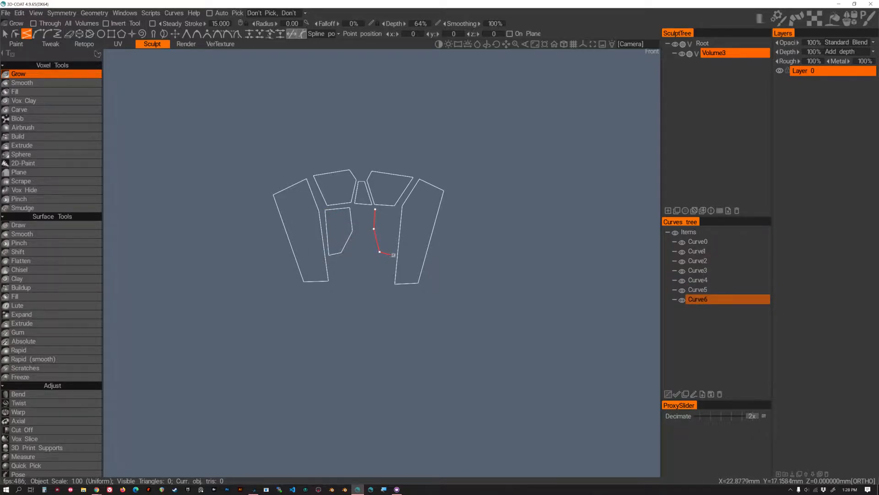
{"action": "left_click", "coordinate": [398, 212]}
{"action": "left_click", "coordinate": [375, 209]}
Draw a small closed quadrilateral between the two middle panels and a wider-based trapezoid directly beneath it.
{"action": "left_click", "coordinate": [353, 207]}
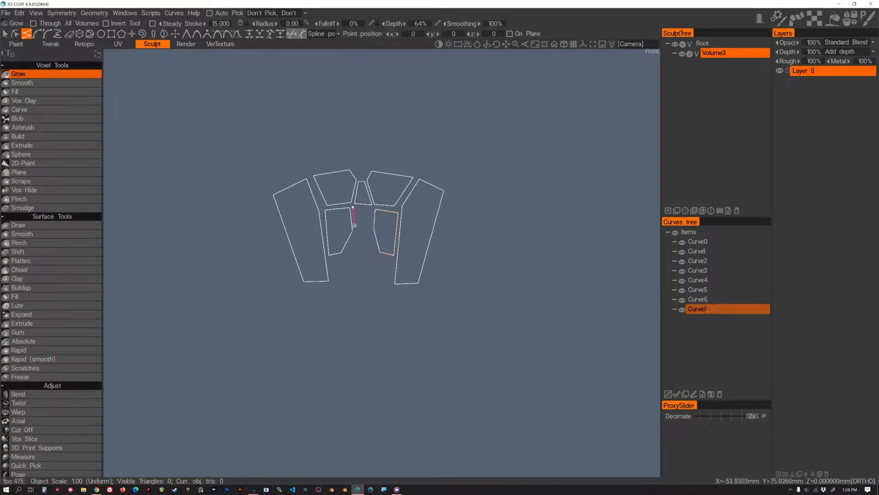
{"action": "left_click", "coordinate": [370, 226]}
{"action": "left_click", "coordinate": [371, 210]}
{"action": "left_click", "coordinate": [353, 208]}
{"action": "left_click", "coordinate": [356, 231]}
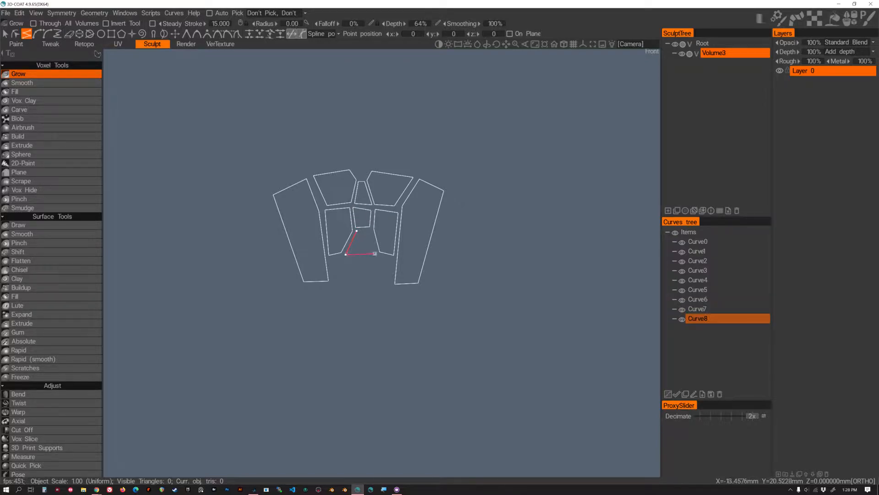
{"action": "left_click", "coordinate": [371, 230]}
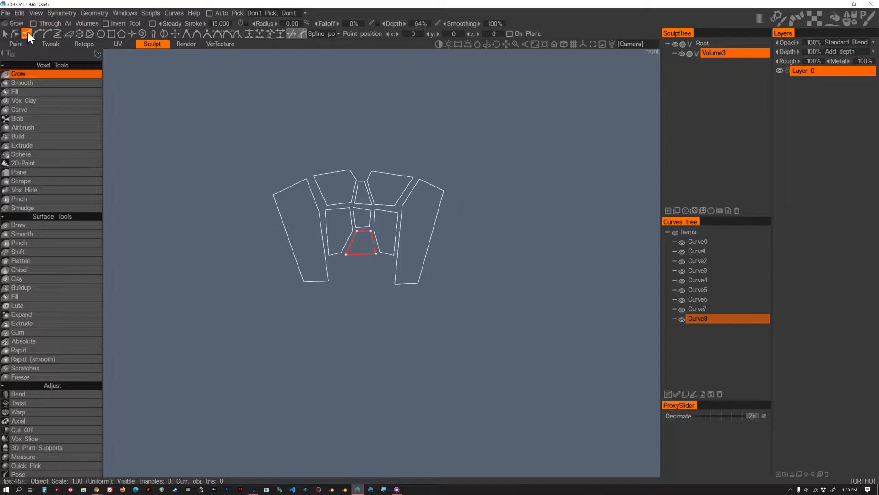
{"action": "left_click", "coordinate": [96, 54]}
{"action": "left_click", "coordinate": [101, 51]}
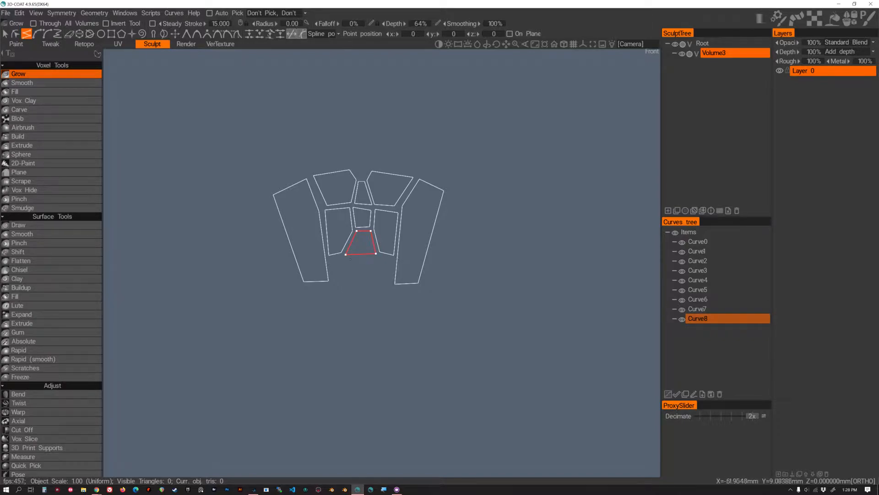
Draw an inverted four-point trapezoid directly below the central wide-based trapezoid.
{"action": "left_click", "coordinate": [347, 259]}
{"action": "left_click", "coordinate": [354, 278]}
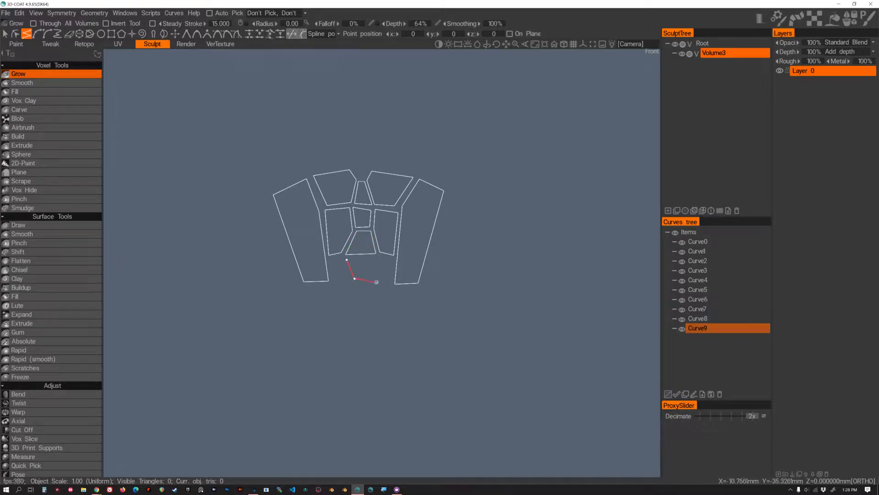
{"action": "left_click", "coordinate": [372, 279]}
Draw a small closed quadrilateral between the inverted central trapezoid and the tall left panel.
{"action": "left_click", "coordinate": [340, 261]}
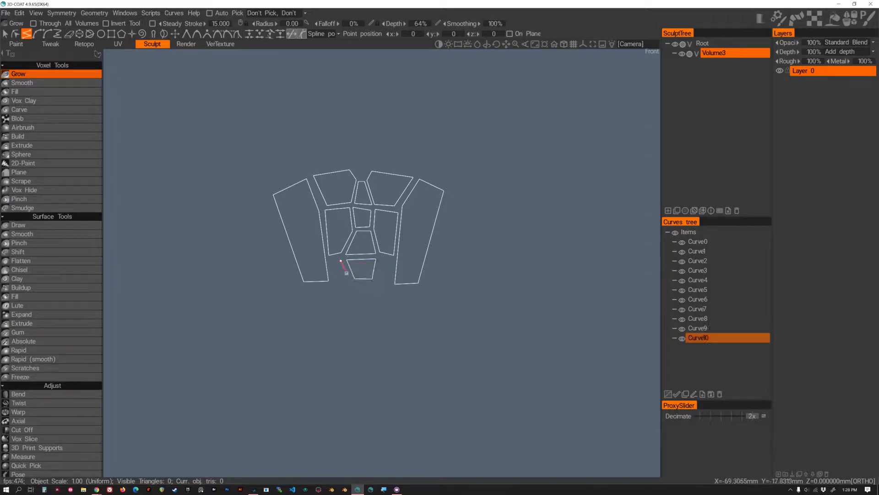
{"action": "left_click", "coordinate": [350, 277]}
{"action": "left_click", "coordinate": [333, 279]}
{"action": "left_click", "coordinate": [331, 261]}
{"action": "left_click", "coordinate": [340, 261]}
Draw a small closed quadrilateral between the inverted central trapezoid and the tall right panel.
{"action": "left_click", "coordinate": [383, 260]}
{"action": "left_click", "coordinate": [377, 277]}
{"action": "left_click", "coordinate": [392, 282]}
{"action": "left_click", "coordinate": [392, 262]}
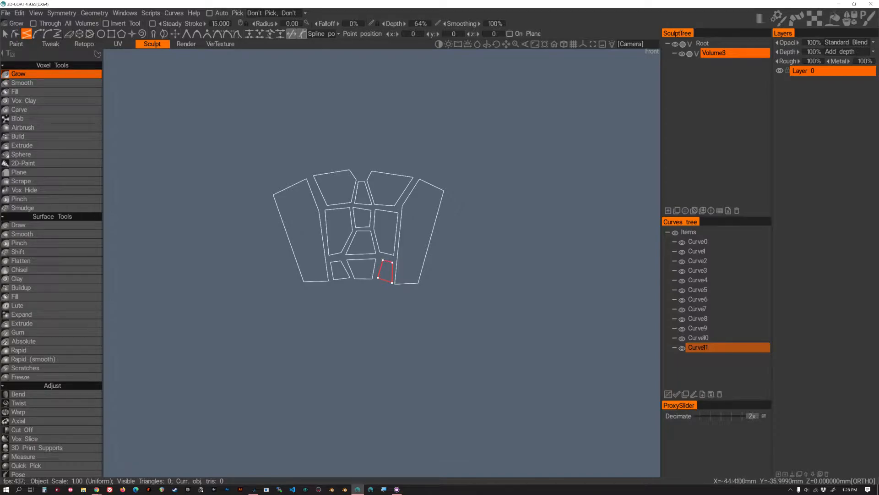
Draw a small tapered quadrilateral centered beneath the inverted central trapezoid.
{"action": "left_click", "coordinate": [356, 283]}
{"action": "left_click", "coordinate": [372, 283]}
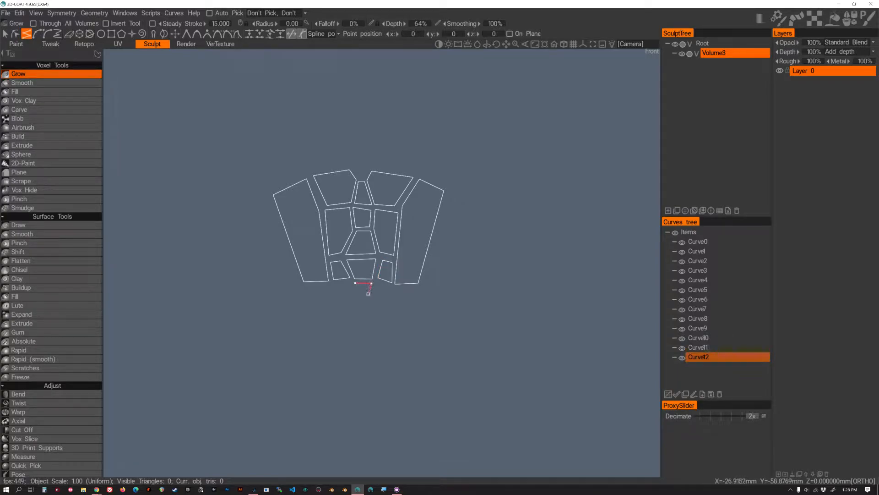
{"action": "left_click", "coordinate": [368, 295]}
{"action": "left_click", "coordinate": [357, 294]}
{"action": "left_click", "coordinate": [355, 283]}
Flank the small tapered quadrilateral with a small four-point closed piece on each side.
{"action": "left_click", "coordinate": [350, 283]}
{"action": "left_click", "coordinate": [333, 283]}
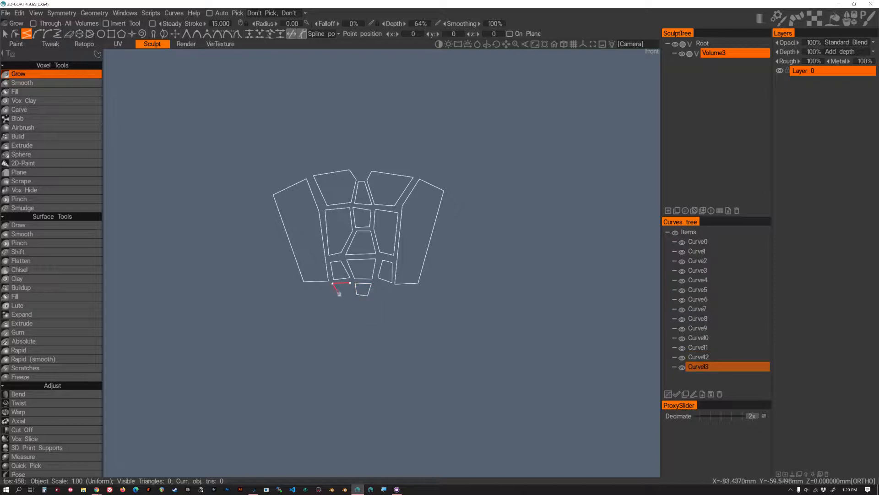
{"action": "left_click", "coordinate": [353, 293]}
{"action": "left_click", "coordinate": [333, 283]}
{"action": "left_click", "coordinate": [375, 284]}
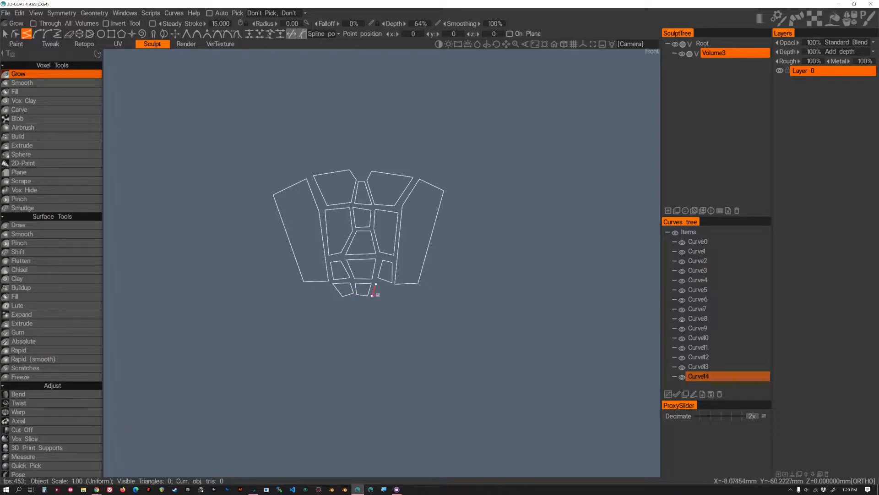
{"action": "left_click", "coordinate": [386, 294]}
{"action": "left_click", "coordinate": [389, 285]}
{"action": "left_click", "coordinate": [375, 284]}
Draw a six-point closed panel below the tall left panel, wrapping around the adjacent small piece toward the center.
{"action": "left_click", "coordinate": [329, 287]}
{"action": "left_click", "coordinate": [342, 302]}
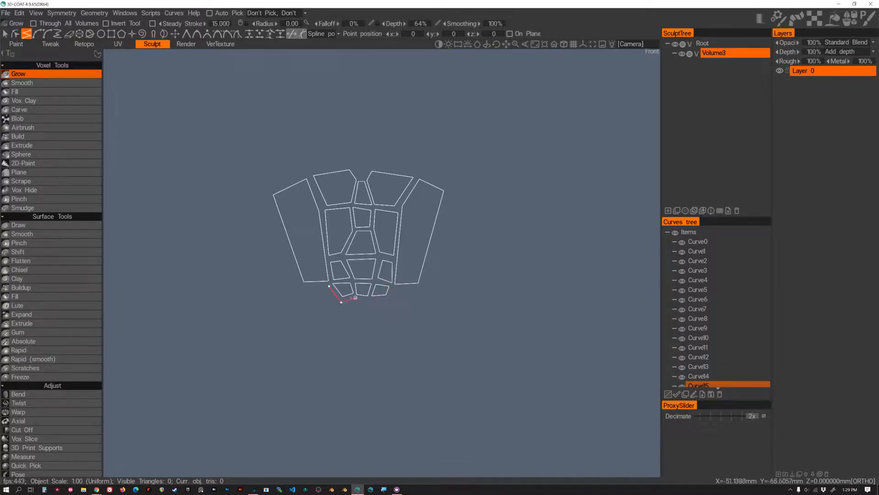
{"action": "left_click", "coordinate": [362, 314]}
{"action": "left_click", "coordinate": [330, 324]}
{"action": "left_click", "coordinate": [305, 286]}
{"action": "left_click", "coordinate": [329, 286]}
Draw the mirrored six-point closed panel below the tall right panel, wrapping around the adjacent small piece.
{"action": "left_click", "coordinate": [375, 299]}
{"action": "left_click", "coordinate": [370, 313]}
{"action": "left_click", "coordinate": [403, 324]}
{"action": "left_click", "coordinate": [418, 286]}
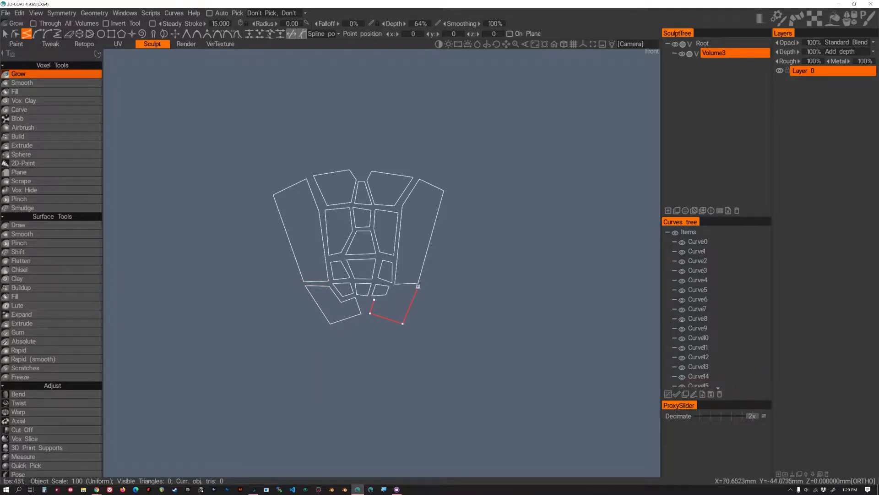
{"action": "left_click", "coordinate": [389, 300]}
{"action": "left_click", "coordinate": [374, 300]}
Draw a narrow downward-tapering quadrilateral in the gap between the two lower side panels.
{"action": "left_click", "coordinate": [359, 300]}
{"action": "left_click", "coordinate": [370, 300]}
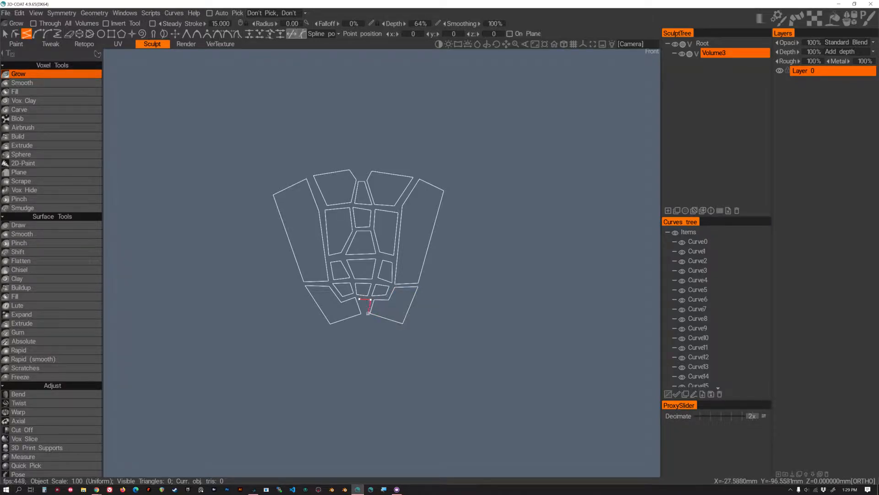
{"action": "left_click", "coordinate": [367, 313]}
Start a polyline with two points along the underside of the lower-left panel, from its outer corner toward the center.
{"action": "scroll", "coordinate": [362, 336], "scroll_direction": "up", "scroll_amount": 5}
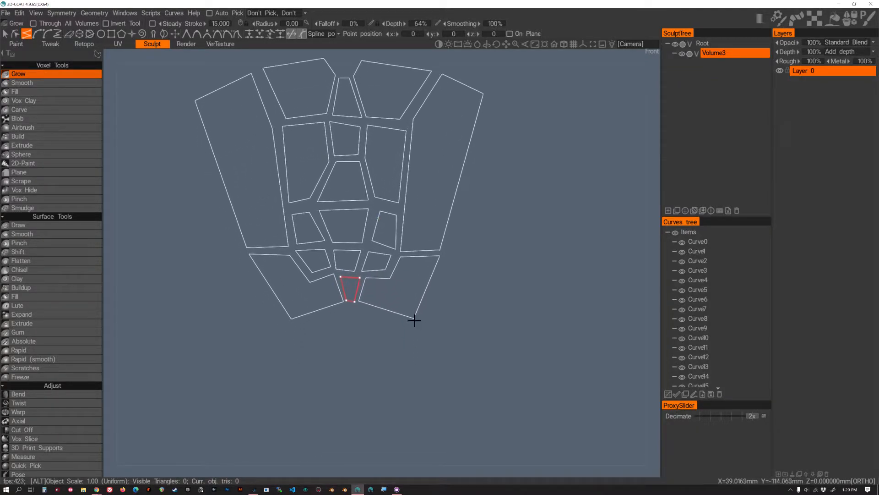
{"action": "left_click", "coordinate": [293, 323]}
{"action": "left_click", "coordinate": [345, 304]}
{"action": "left_click", "coordinate": [355, 303]}
{"action": "left_click", "coordinate": [414, 320]}
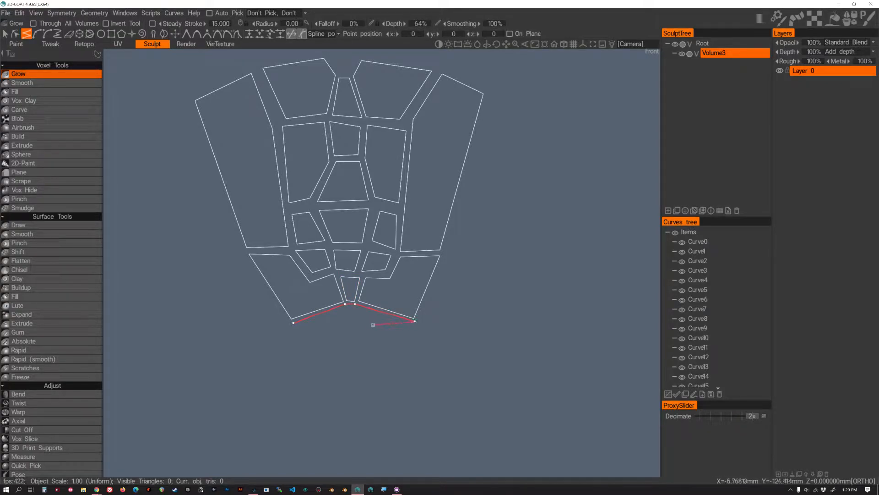
{"action": "left_click", "coordinate": [357, 319]}
{"action": "left_click", "coordinate": [352, 321]}
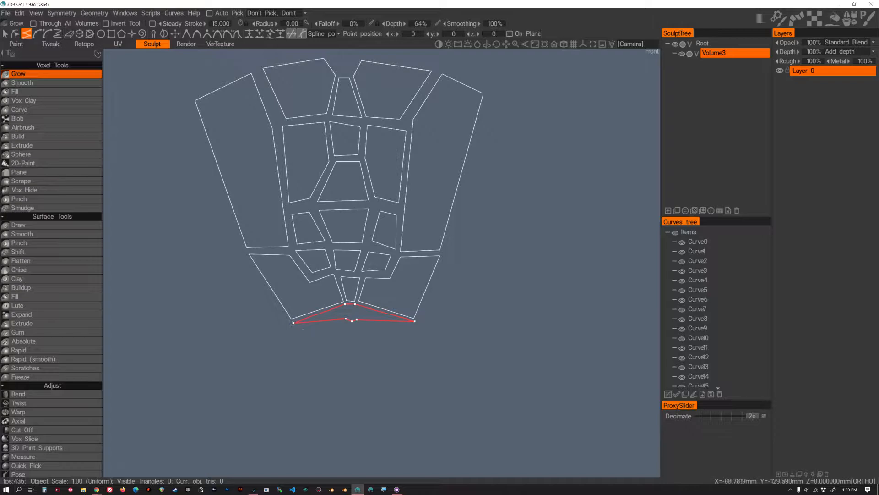
{"action": "left_click", "coordinate": [295, 326]}
{"action": "left_click", "coordinate": [342, 323]}
{"action": "left_click", "coordinate": [358, 324]}
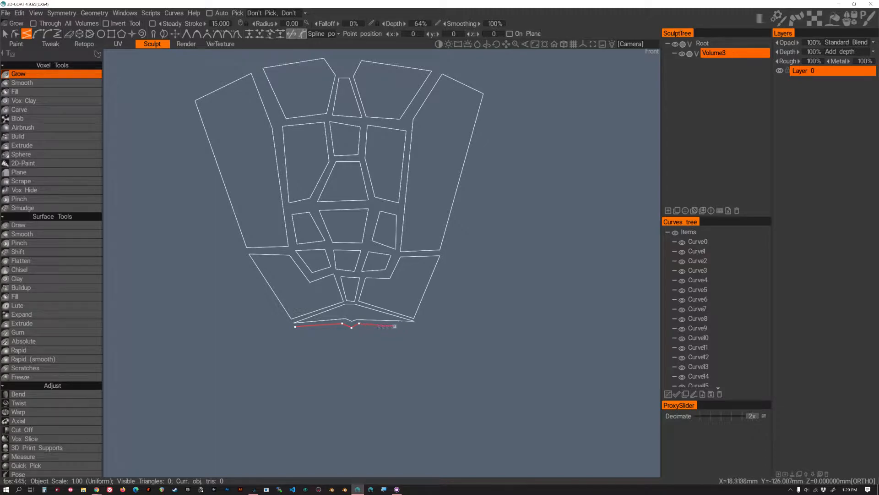
{"action": "key", "text": "ctrl+z"}
{"action": "key", "text": "ctrl+z"}
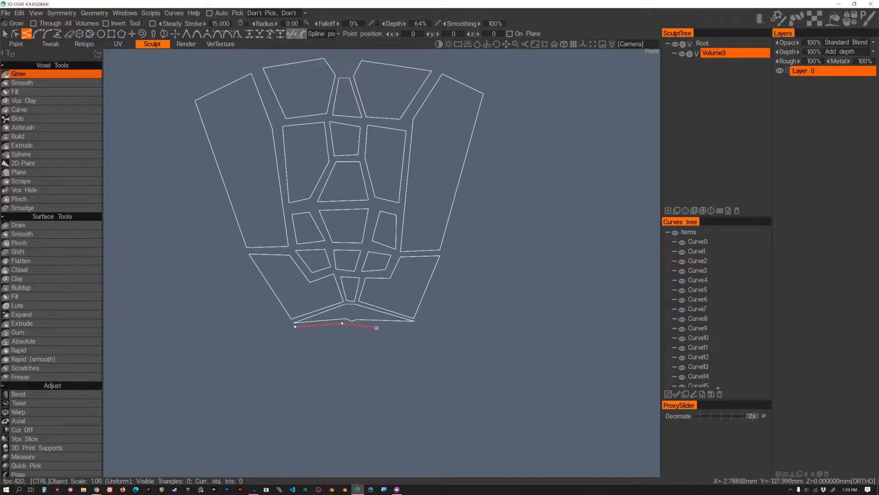
{"action": "key", "text": "ctrl+z"}
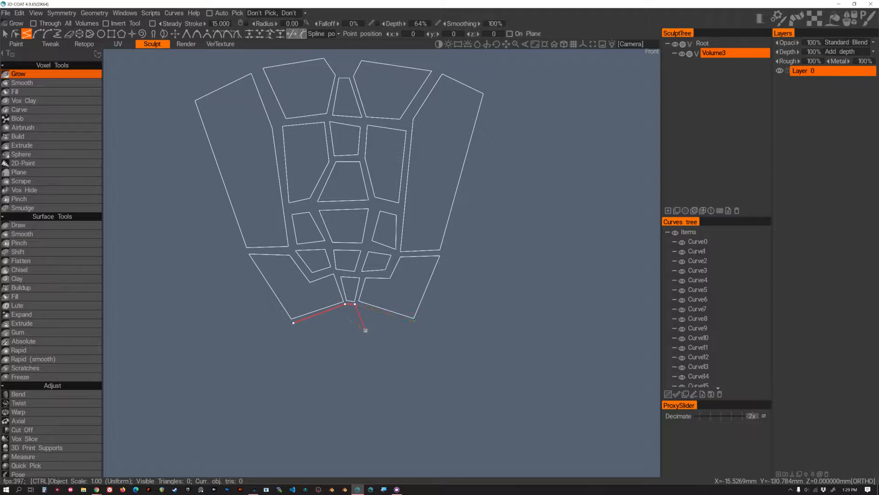
{"action": "key", "text": "ctrl+z"}
Complete the thin triangle under the lower-left panel and draw a narrow tapered quadrilateral beside it at the center.
{"action": "left_click", "coordinate": [347, 320]}
{"action": "left_click", "coordinate": [345, 304]}
{"action": "left_click", "coordinate": [348, 304]}
{"action": "left_click", "coordinate": [352, 321]}
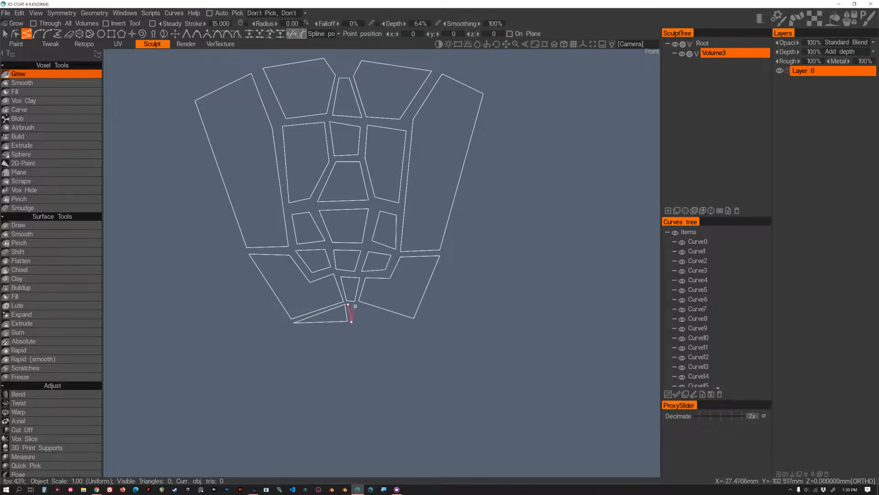
{"action": "left_click", "coordinate": [356, 322]}
{"action": "left_click", "coordinate": [359, 305]}
{"action": "left_click", "coordinate": [348, 304]}
Draw a thin closed triangle along the underside of the lower-right panel.
{"action": "left_click", "coordinate": [363, 306]}
{"action": "left_click", "coordinate": [410, 322]}
{"action": "left_click", "coordinate": [359, 321]}
Draw a thin downward-sloping closed triangle below the bottom-left triangle.
{"action": "left_click", "coordinate": [298, 328]}
{"action": "left_click", "coordinate": [346, 325]}
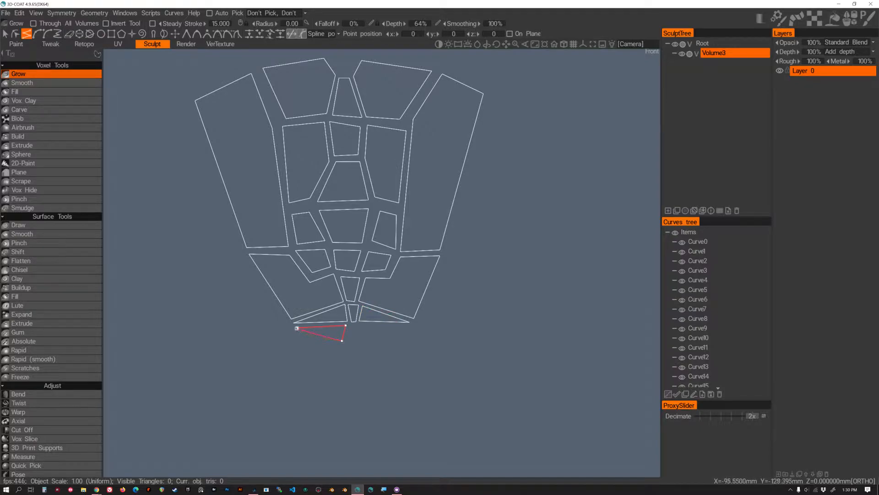
{"action": "left_click", "coordinate": [297, 327]}
Complete the bottom row with a wide-based quadrilateral at the center and a mirrored thin triangle on the right.
{"action": "left_click", "coordinate": [348, 326]}
{"action": "left_click", "coordinate": [346, 340]}
{"action": "left_click", "coordinate": [364, 340]}
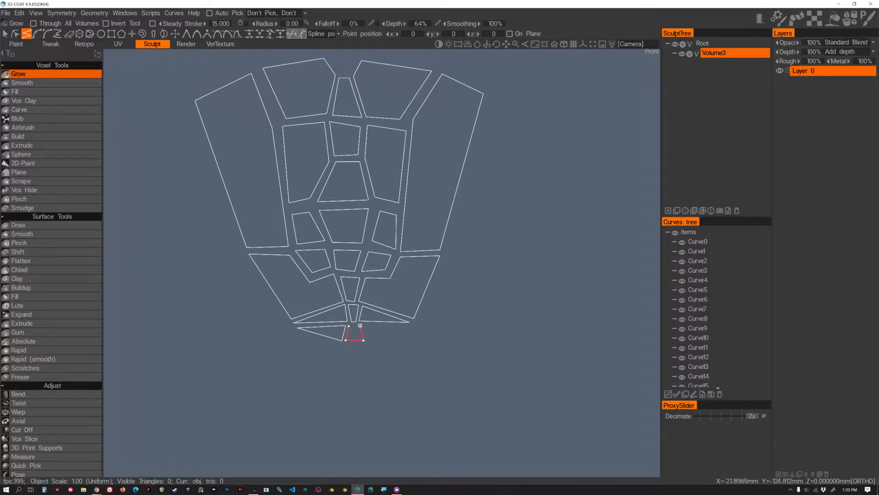
{"action": "left_click", "coordinate": [349, 326]}
{"action": "left_click", "coordinate": [365, 326]}
{"action": "mouse_move", "coordinate": [388, 325]}
{"action": "middle_mouse_down"}
{"action": "mouse_move", "coordinate": [391, 338]}
{"action": "mouse_move", "coordinate": [385, 318]}
{"action": "middle_mouse_up"}
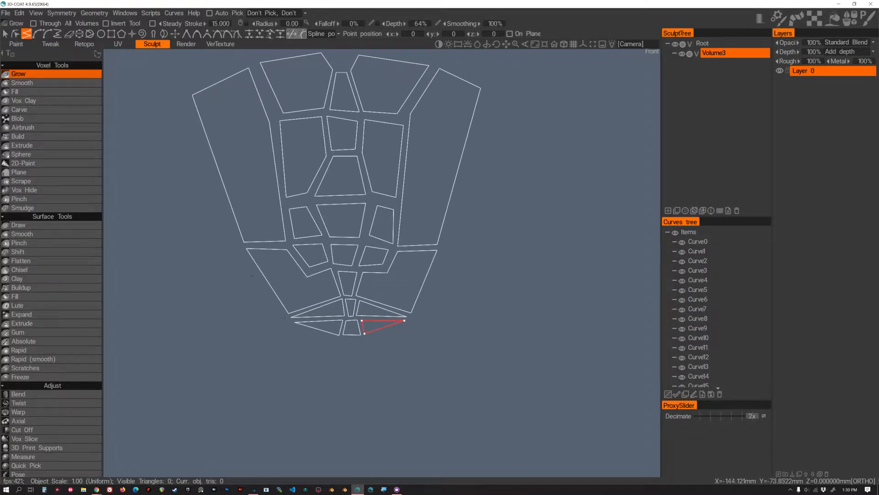
Draw a closed triangle along the outer edge of the lower-left panel and a mirrored one along the lower-right panel.
{"action": "left_click", "coordinate": [287, 317]}
{"action": "left_click", "coordinate": [243, 256]}
{"action": "left_click", "coordinate": [247, 340]}
{"action": "left_click", "coordinate": [288, 316]}
{"action": "left_click", "coordinate": [413, 316]}
{"action": "left_click", "coordinate": [440, 256]}
{"action": "left_click", "coordinate": [437, 340]}
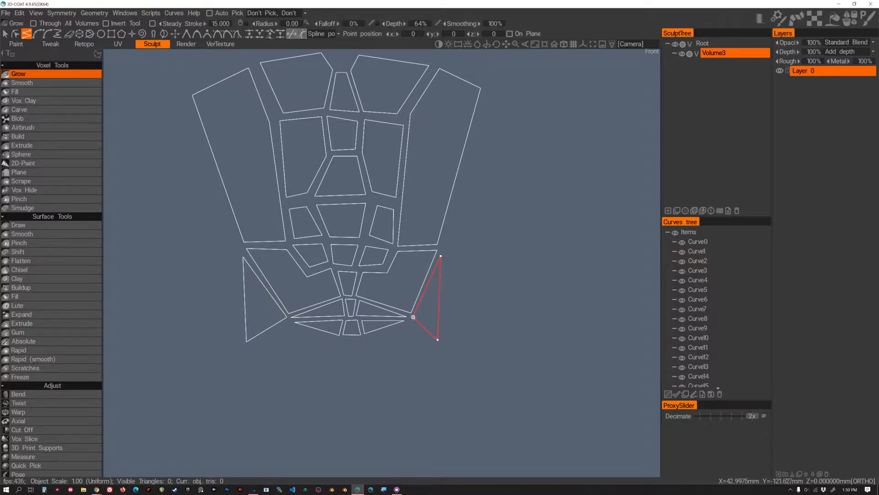
Draw a wide closed polygon beneath the bottom row, with angled lobes reaching down under both outer triangles.
{"action": "left_click", "coordinate": [409, 323]}
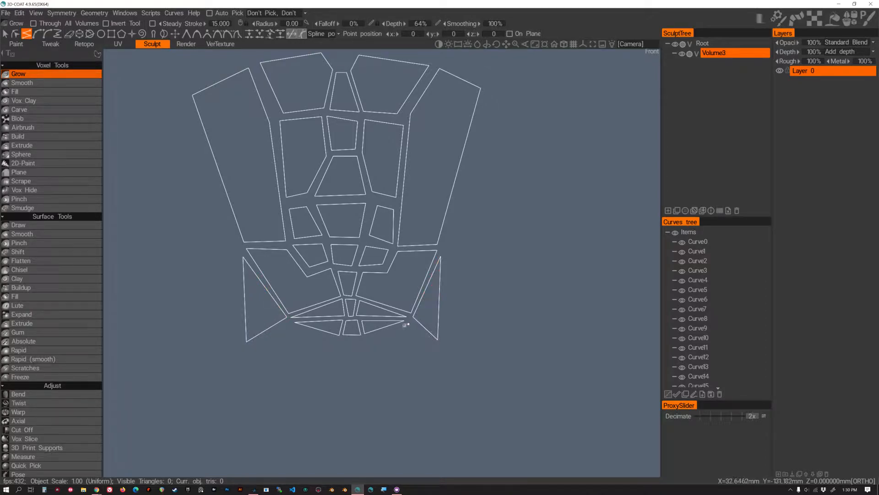
{"action": "left_click", "coordinate": [366, 336]}
{"action": "left_click", "coordinate": [340, 338]}
{"action": "left_click", "coordinate": [290, 323]}
{"action": "left_click", "coordinate": [251, 343]}
{"action": "left_click", "coordinate": [291, 379]}
{"action": "left_click", "coordinate": [436, 346]}
{"action": "left_click", "coordinate": [408, 324]}
Draw a slightly tapered closed quadrilateral at the center, directly under the wide bottom polygon.
{"action": "mouse_move", "coordinate": [434, 328]}
{"action": "middle_mouse_down", "text": "alt"}
{"action": "mouse_move", "coordinate": [443, 338]}
{"action": "mouse_move", "coordinate": [442, 317]}
{"action": "middle_mouse_up", "text": "alt"}
{"action": "left_click", "coordinate": [347, 351]}
{"action": "left_click", "coordinate": [379, 378]}
{"action": "left_click", "coordinate": [380, 349]}
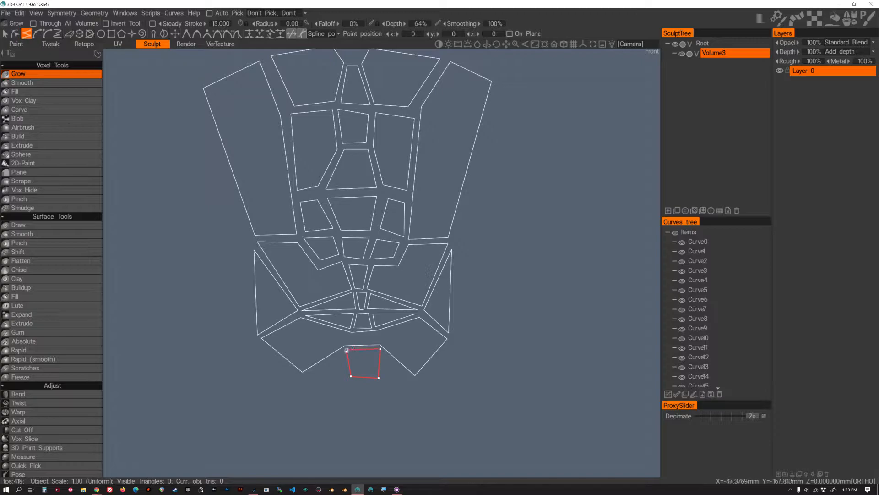
Draw a slanted closed quadrilateral on each side of the bottom center quadrilateral, following the wide polygon's lower edges.
{"action": "left_click", "coordinate": [339, 353]}
{"action": "left_click", "coordinate": [347, 378]}
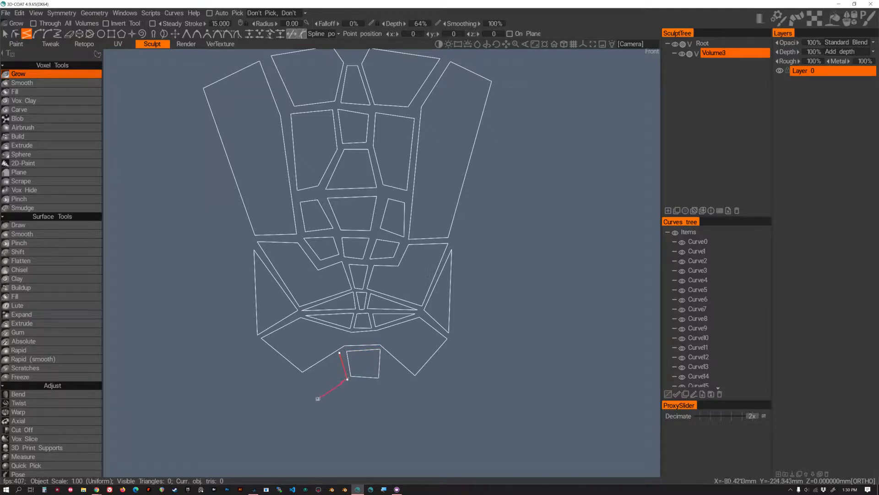
{"action": "left_click", "coordinate": [329, 403]}
{"action": "left_click", "coordinate": [304, 376]}
{"action": "left_click", "coordinate": [383, 355]}
{"action": "left_click", "coordinate": [393, 407]}
{"action": "left_click", "coordinate": [414, 380]}
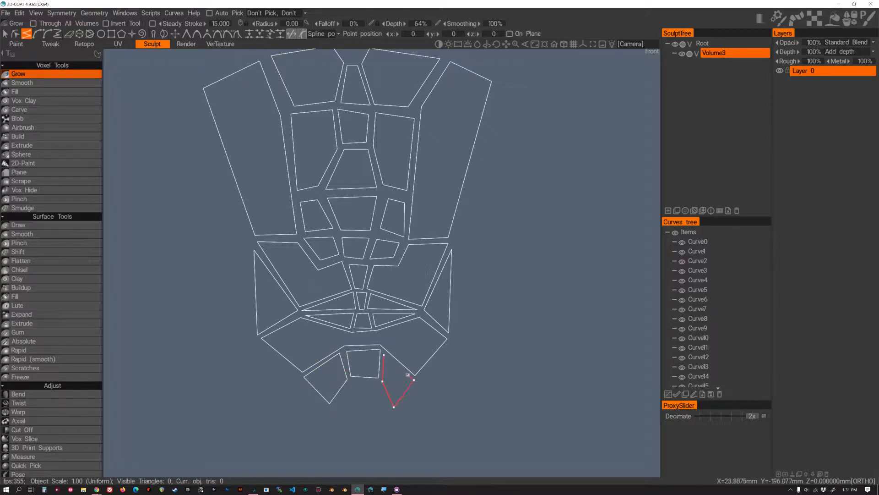
Draw a closed trapezoid with a wide base beneath the center quadrilateral, between the two slanted side pieces.
{"action": "left_click", "coordinate": [352, 382]}
{"action": "left_click", "coordinate": [377, 382]}
{"action": "left_click", "coordinate": [389, 406]}
{"action": "left_click", "coordinate": [336, 405]}
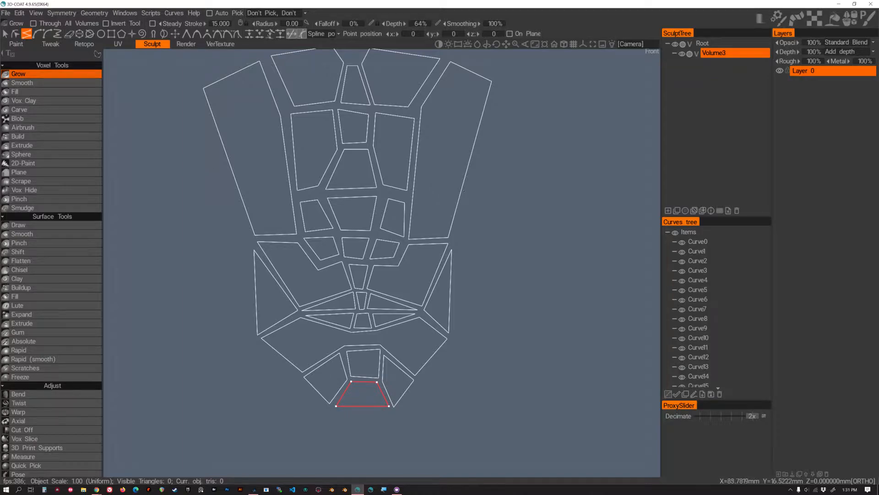
Draw a small closed inverted trapezoid at the top center, between the inner corners of the two upper panels.
{"action": "middle_click_drag", "start_coordinate": [469, 190], "coordinate": [476, 321], "text": "alt"}
{"action": "right_click_drag", "start_coordinate": [355, 196], "coordinate": [377, 206], "text": "alt"}
{"action": "middle_click_drag", "start_coordinate": [376, 206], "coordinate": [385, 237], "text": "alt"}
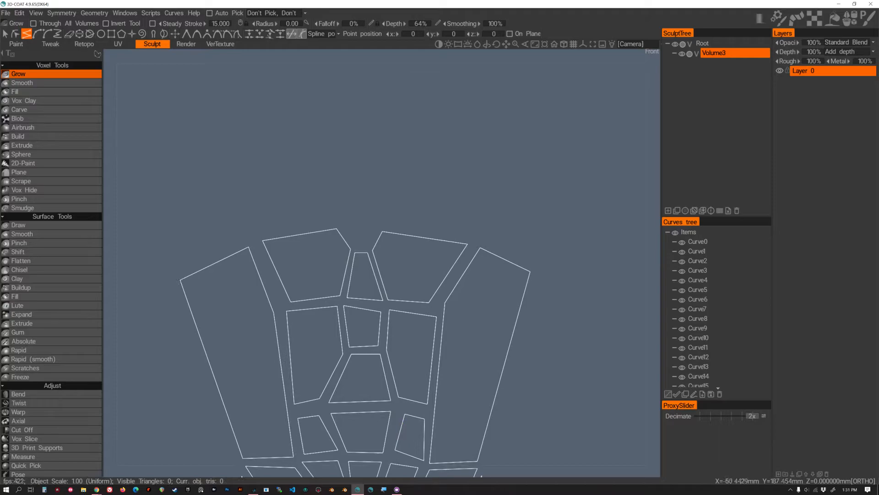
{"action": "left_click", "coordinate": [360, 248]}
{"action": "left_click", "coordinate": [366, 247]}
Draw two mirrored closed chevrons above the upper-left and upper-right panels.
{"action": "left_click", "coordinate": [251, 220]}
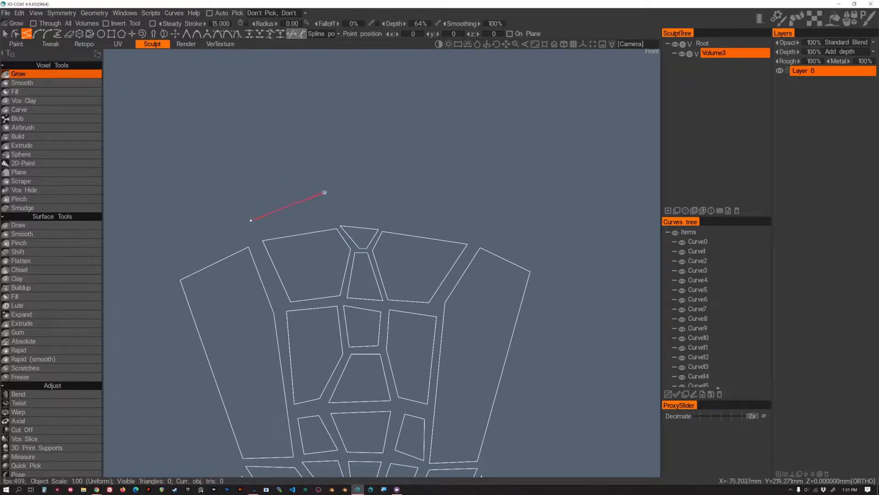
{"action": "left_click", "coordinate": [289, 202]}
{"action": "left_click", "coordinate": [334, 204]}
{"action": "left_click", "coordinate": [251, 221]}
{"action": "left_click", "coordinate": [392, 206]}
{"action": "left_click", "coordinate": [474, 215]}
{"action": "left_click", "coordinate": [427, 201]}
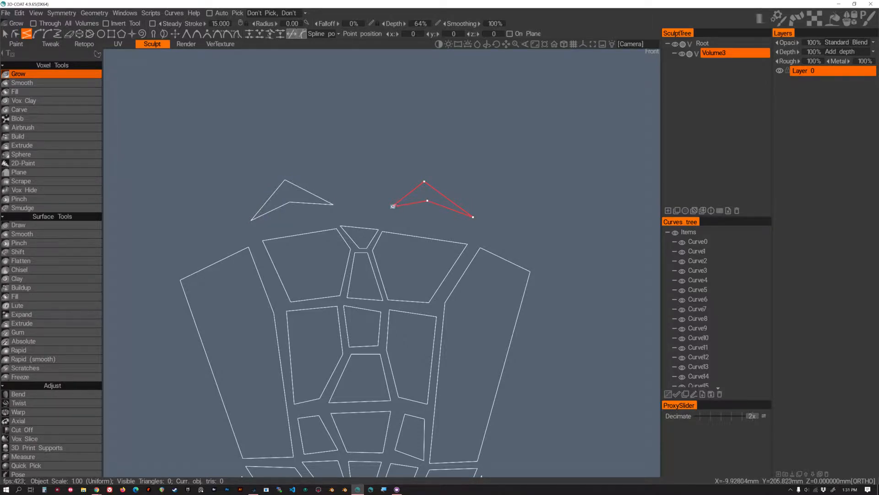
Draw a thin four-point closed curve under each chevron, between it and the upper panel below.
{"action": "left_click", "coordinate": [289, 216]}
{"action": "left_click", "coordinate": [296, 233]}
{"action": "left_click", "coordinate": [252, 225]}
{"action": "left_click", "coordinate": [290, 217]}
{"action": "left_click", "coordinate": [393, 213]}
{"action": "left_click", "coordinate": [426, 219]}
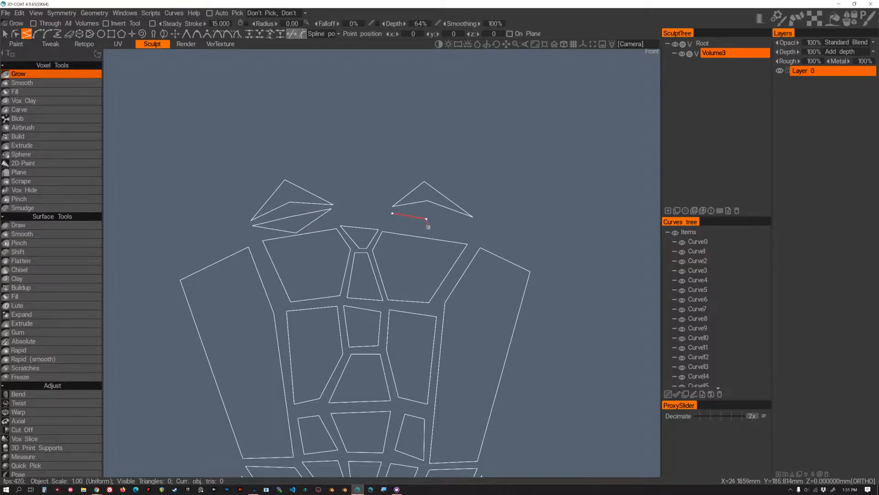
{"action": "left_click", "coordinate": [425, 235]}
{"action": "right_click_drag", "start_coordinate": [397, 212], "coordinate": [400, 210], "text": "alt"}
{"action": "middle_click_drag", "start_coordinate": [401, 210], "coordinate": [421, 225], "text": "alt"}
{"action": "right_click_drag", "start_coordinate": [420, 225], "coordinate": [394, 275], "text": "alt"}
{"action": "middle_click_drag", "start_coordinate": [395, 275], "coordinate": [428, 277], "text": "alt"}
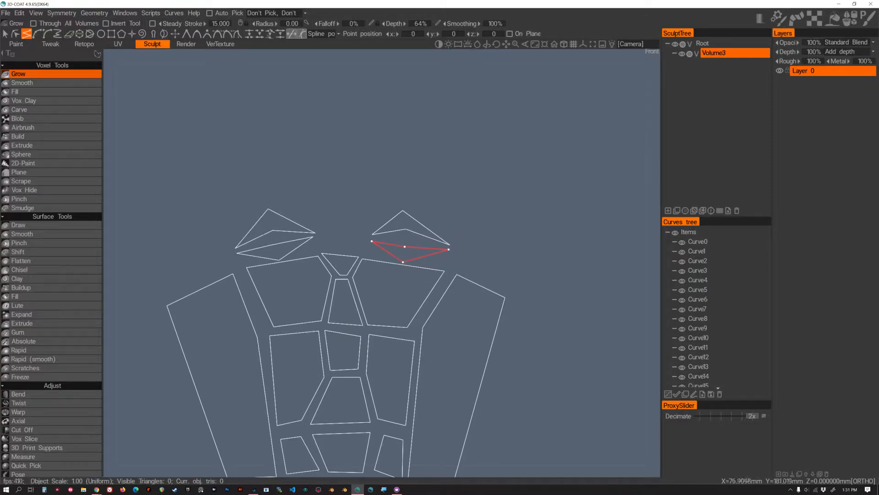
{"action": "middle_click_drag", "start_coordinate": [379, 245], "coordinate": [400, 237], "text": "alt"}
{"action": "mouse_move", "coordinate": [368, 270]}
{"action": "middle_mouse_down", "text": "alt"}
{"action": "mouse_move", "coordinate": [371, 240]}
{"action": "mouse_move", "coordinate": [383, 266]}
{"action": "middle_mouse_up", "text": "alt"}
Select the facing corner points of the right chevron and the thin curve below it, and merge them at the inner and outer ends.
{"action": "left_click", "coordinate": [15, 34]}
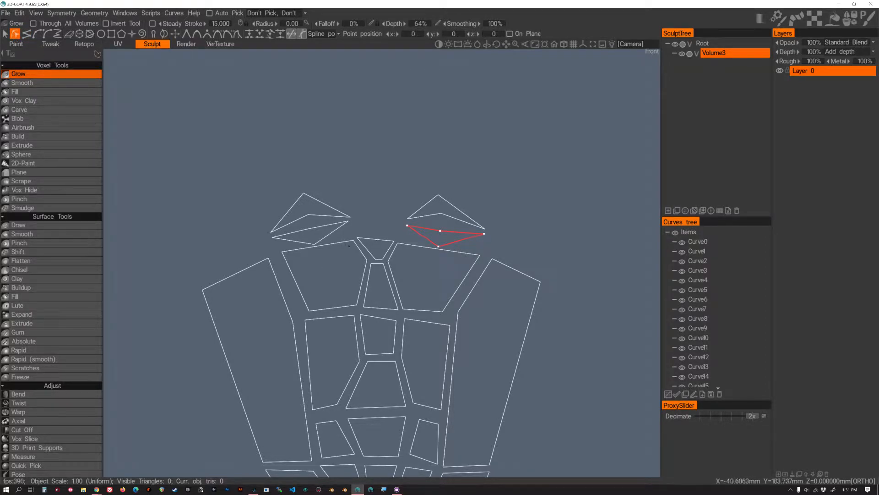
{"action": "scroll", "coordinate": [418, 301], "scroll_direction": "down", "scroll_amount": 5}
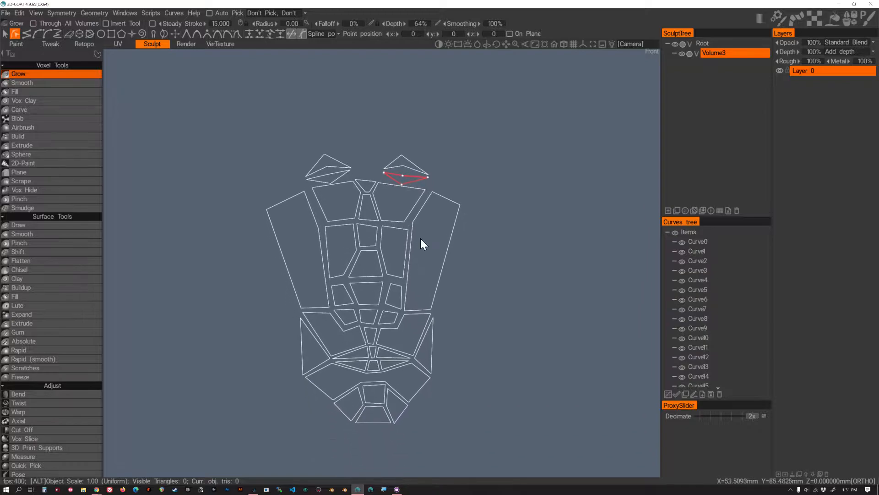
{"action": "left_click_drag", "start_coordinate": [265, 127], "coordinate": [475, 408]}
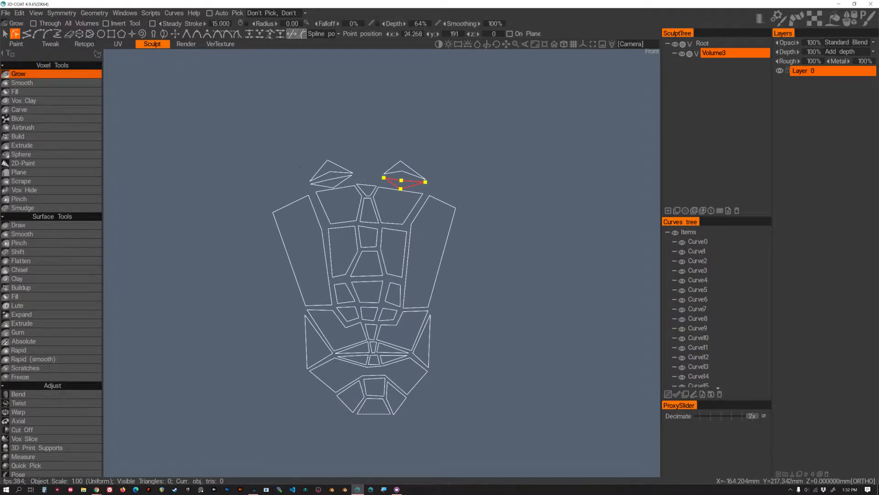
{"action": "scroll", "coordinate": [304, 183], "scroll_direction": "up", "scroll_amount": 5}
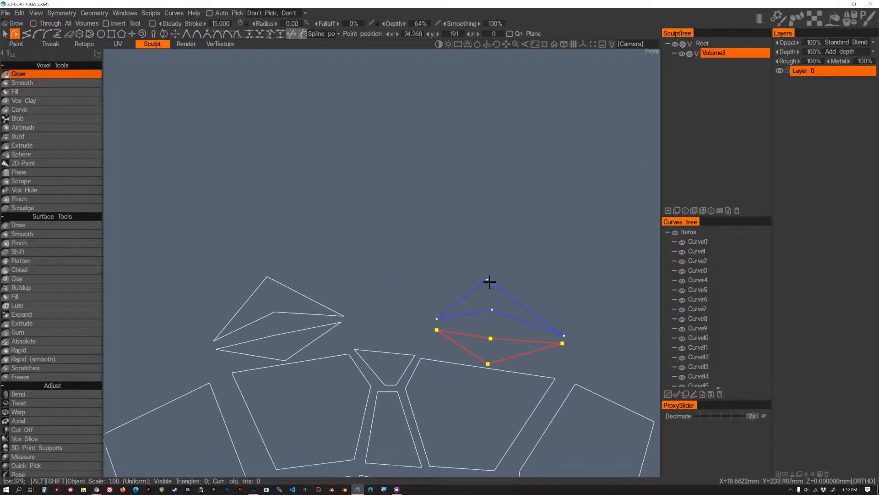
{"action": "middle_click_drag", "start_coordinate": [553, 334], "coordinate": [500, 230]}
{"action": "left_click_drag", "start_coordinate": [371, 210], "coordinate": [403, 243]}
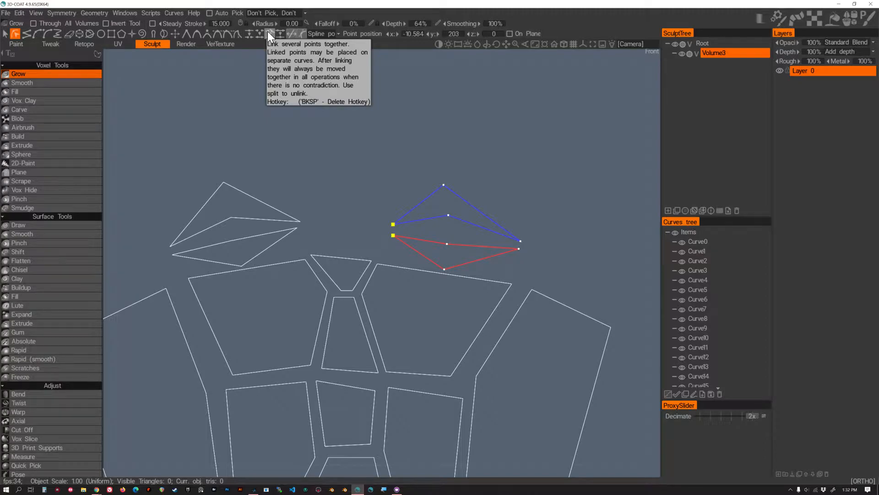
{"action": "key", "text": "End"}
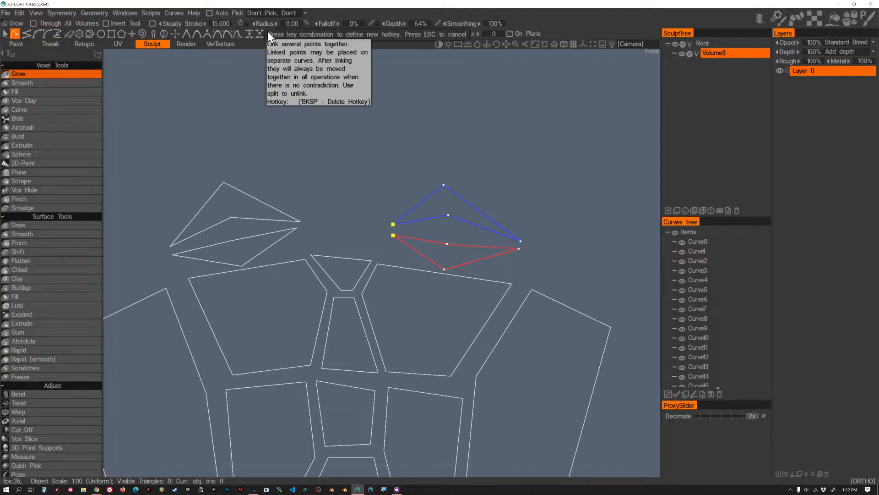
{"action": "key", "text": "Escape"}
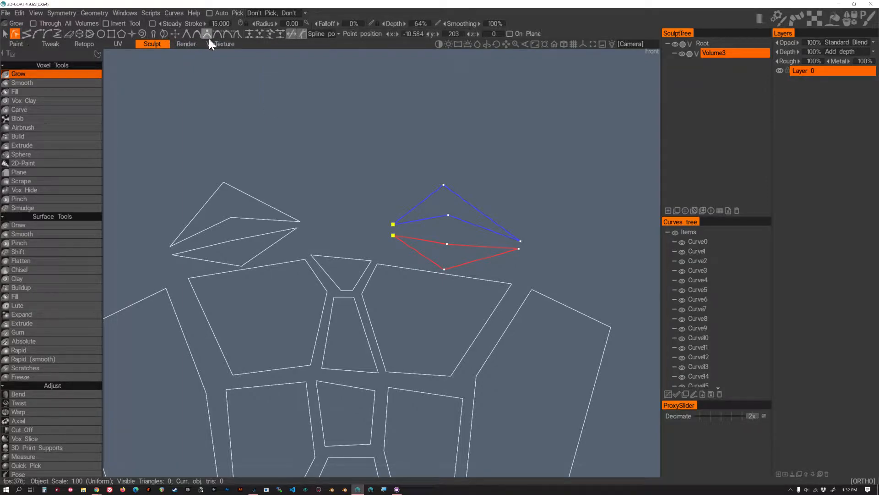
{"action": "left_click_drag", "start_coordinate": [393, 224], "coordinate": [393, 235]}
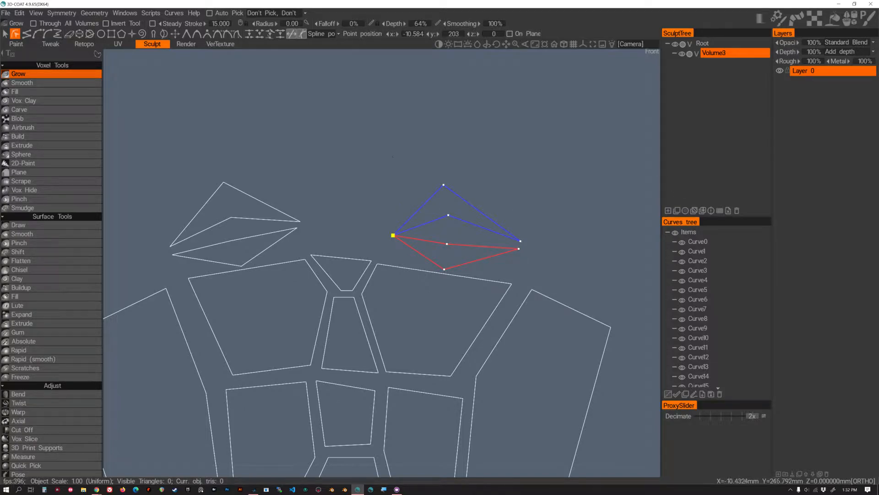
{"action": "left_click_drag", "start_coordinate": [412, 196], "coordinate": [423, 186]}
{"action": "left_click_drag", "start_coordinate": [482, 198], "coordinate": [536, 261]}
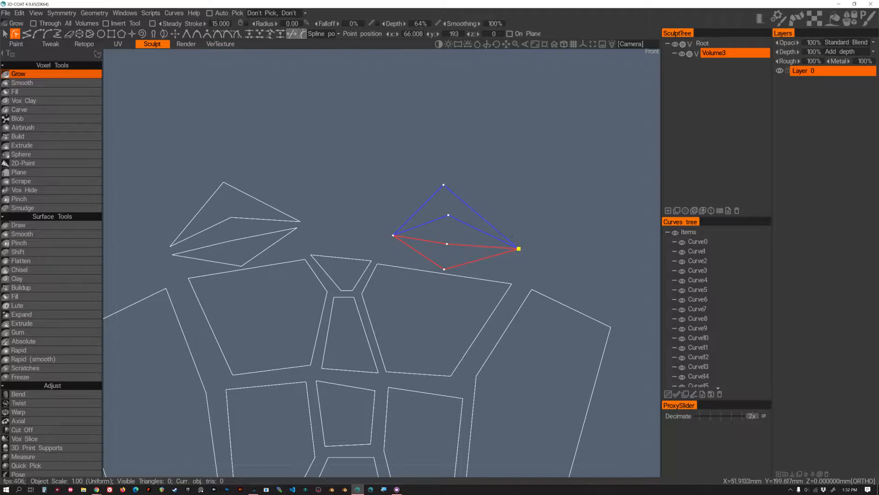
Select the left chevron and the thin curve below it, and merge their facing corner points at both ends.
{"action": "middle_click_drag", "start_coordinate": [325, 254], "coordinate": [390, 242]}
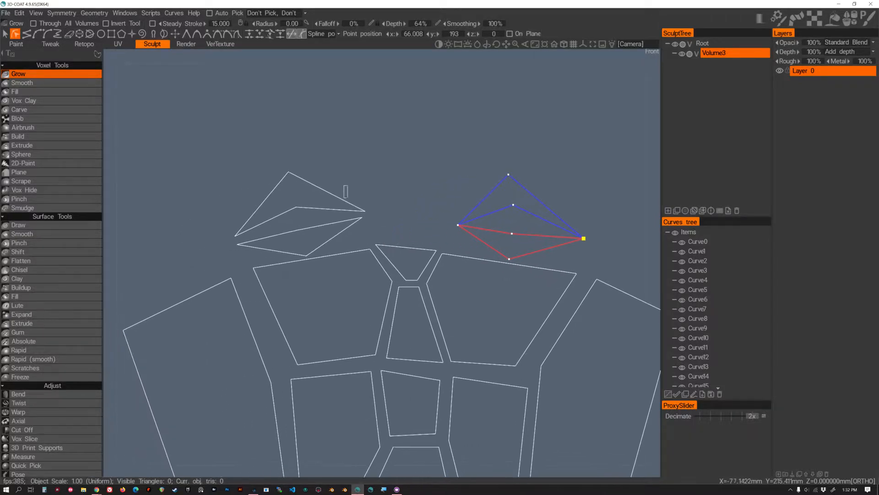
{"action": "left_click", "coordinate": [357, 212]}
{"action": "left_click", "coordinate": [359, 218], "text": "shift"}
{"action": "left_click_drag", "start_coordinate": [352, 189], "coordinate": [375, 227]}
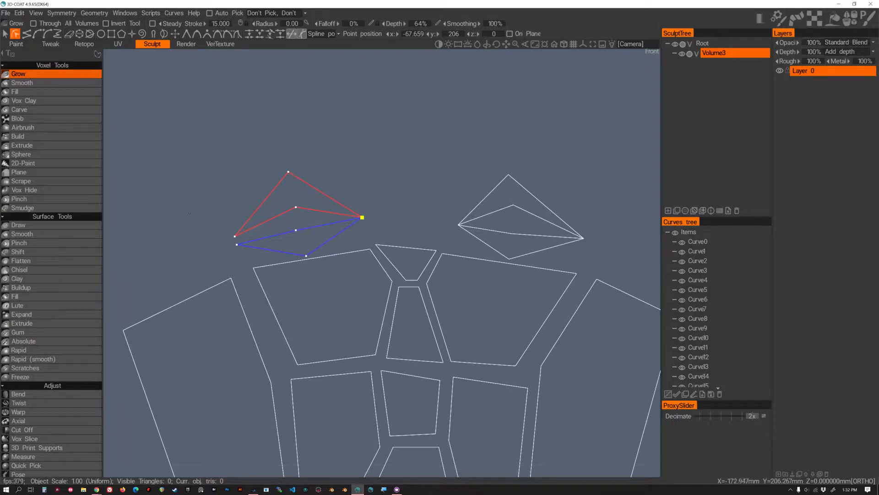
{"action": "left_click_drag", "start_coordinate": [207, 213], "coordinate": [253, 254]}
{"action": "key", "text": "w"}
{"action": "middle_click_drag", "start_coordinate": [322, 293], "coordinate": [281, 175]}
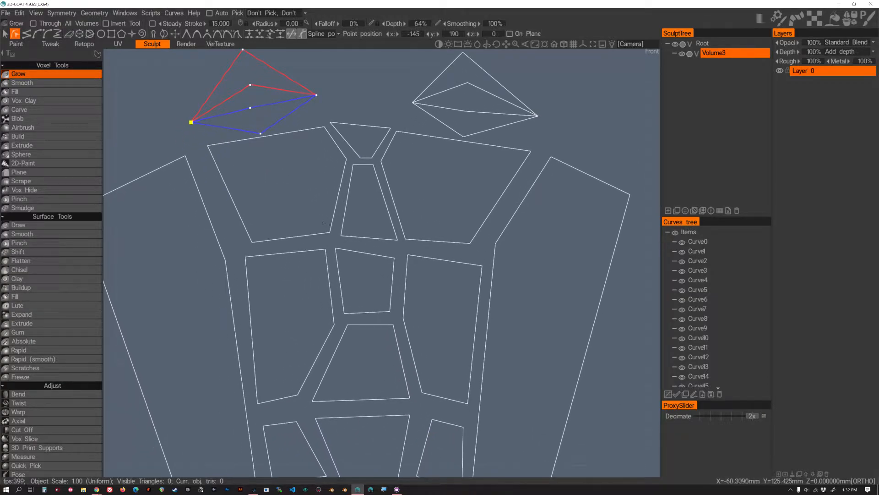
{"action": "left_click", "coordinate": [331, 224]}
{"action": "left_click", "coordinate": [341, 226], "text": "shift"}
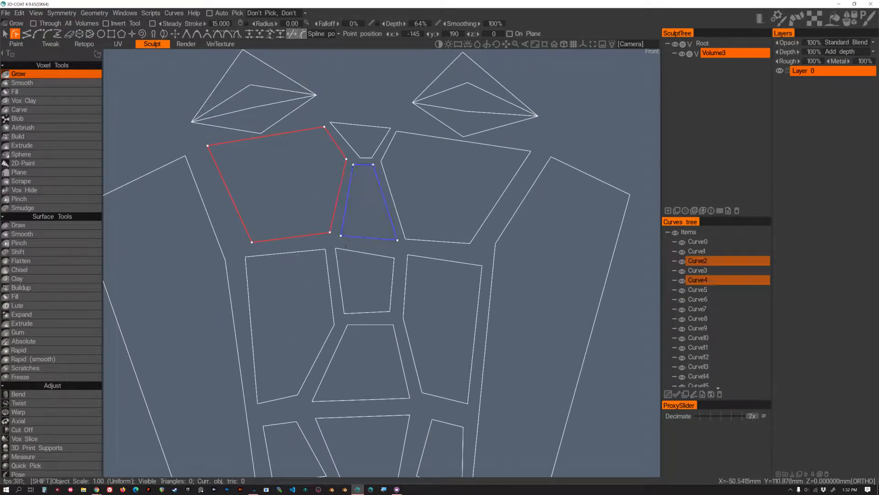
{"action": "left_click", "coordinate": [339, 249], "text": "shift"}
{"action": "left_click", "coordinate": [323, 250], "text": "shift"}
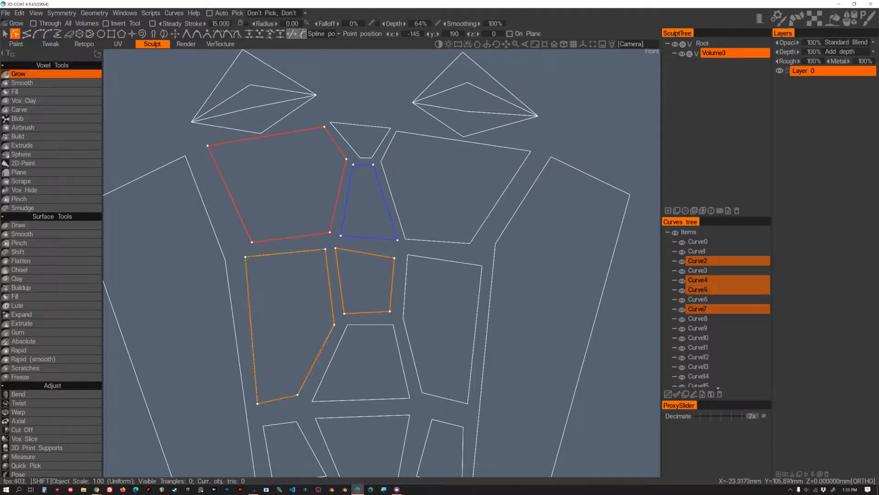
{"action": "left_click", "coordinate": [415, 242], "text": "shift"}
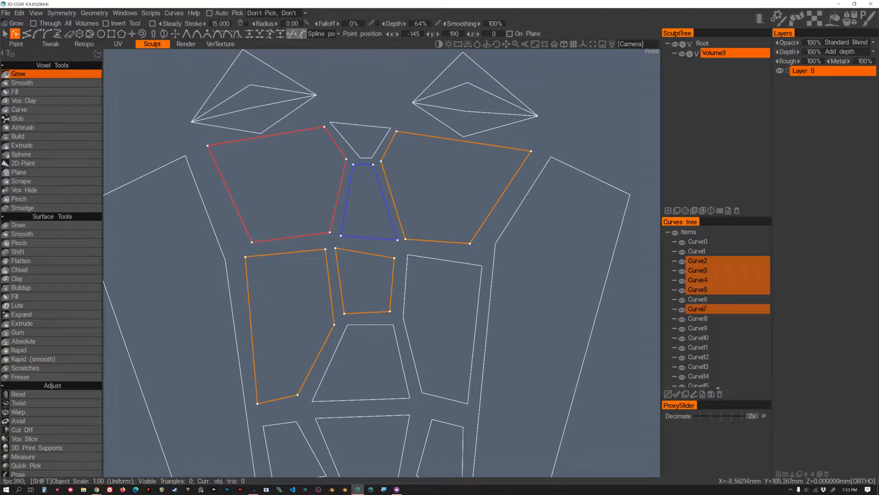
{"action": "left_click", "coordinate": [415, 257], "text": "shift"}
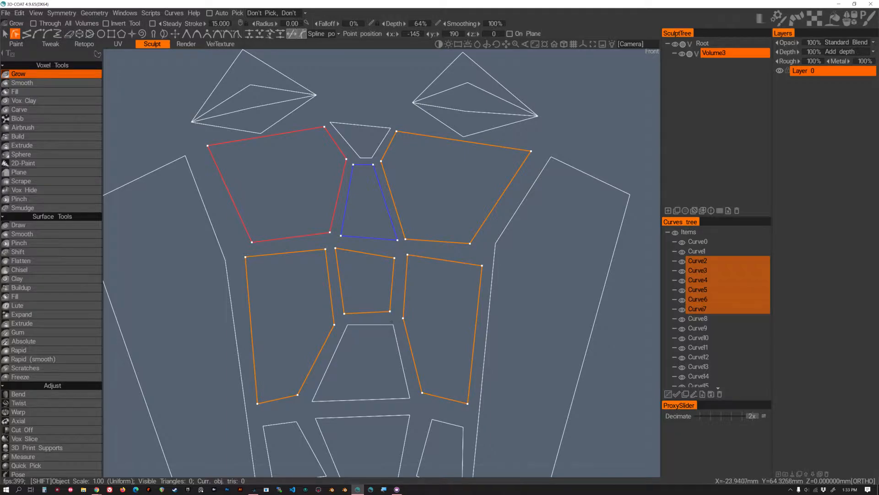
{"action": "left_click", "coordinate": [391, 323], "text": "shift"}
{"action": "left_click", "coordinate": [349, 145], "text": "shift"}
{"action": "left_click", "coordinate": [506, 226], "text": "shift"}
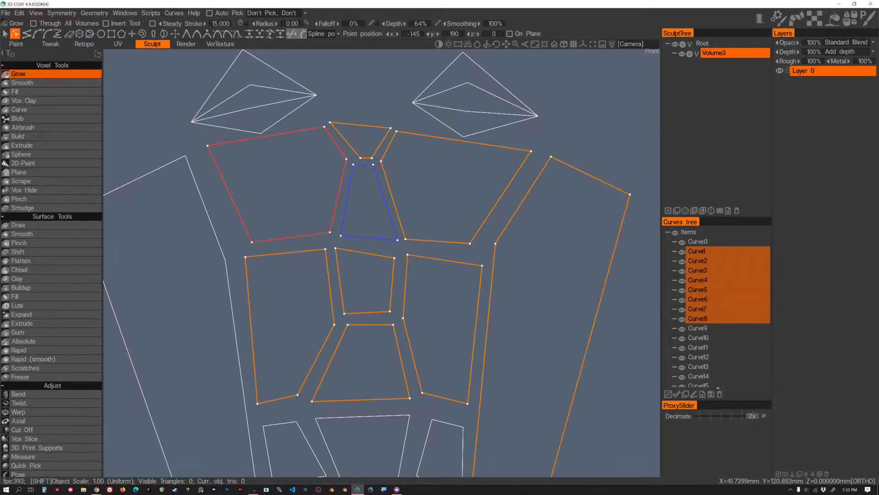
{"action": "left_click", "coordinate": [217, 232], "text": "shift"}
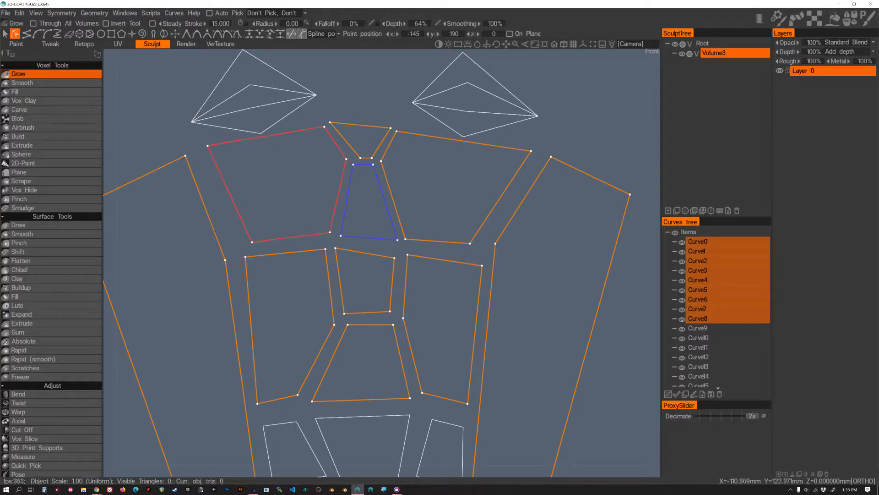
{"action": "right_click_drag", "start_coordinate": [483, 361], "coordinate": [422, 336], "text": "alt"}
{"action": "middle_click_drag", "start_coordinate": [422, 336], "coordinate": [399, 196], "text": "alt"}
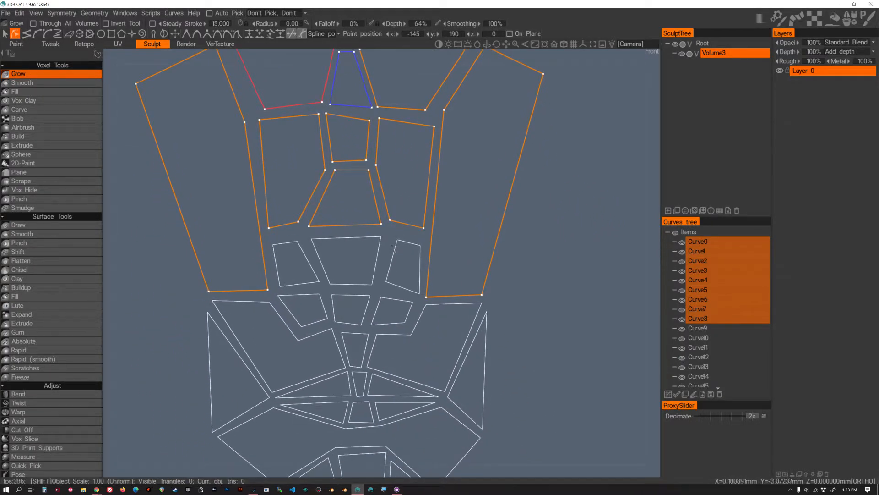
{"action": "left_click", "coordinate": [393, 256], "text": "shift"}
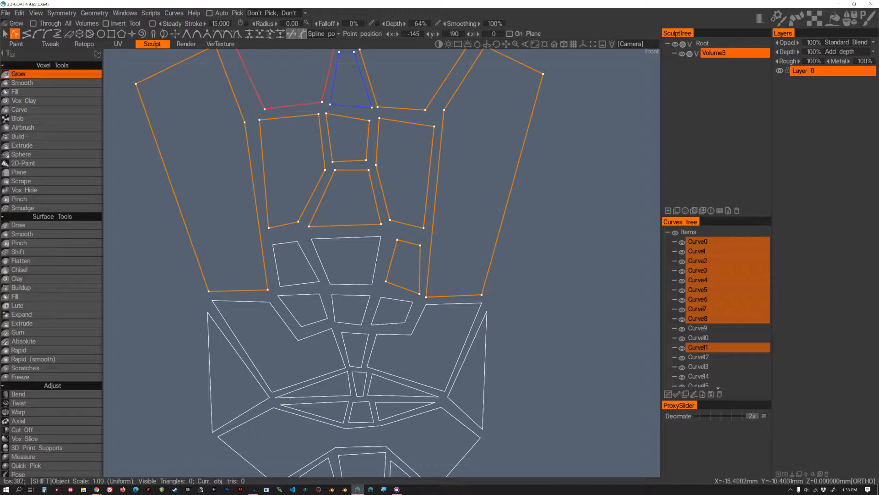
{"action": "left_click", "coordinate": [712, 337]}
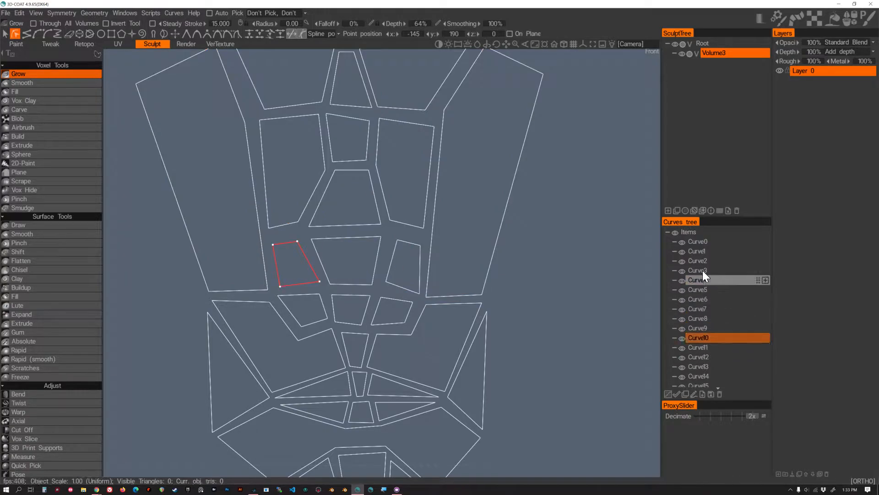
Select all curves from Curve0 through Curve35.
{"action": "left_click", "coordinate": [700, 242]}
{"action": "scroll", "coordinate": [718, 296], "scroll_direction": "down", "scroll_amount": 6}
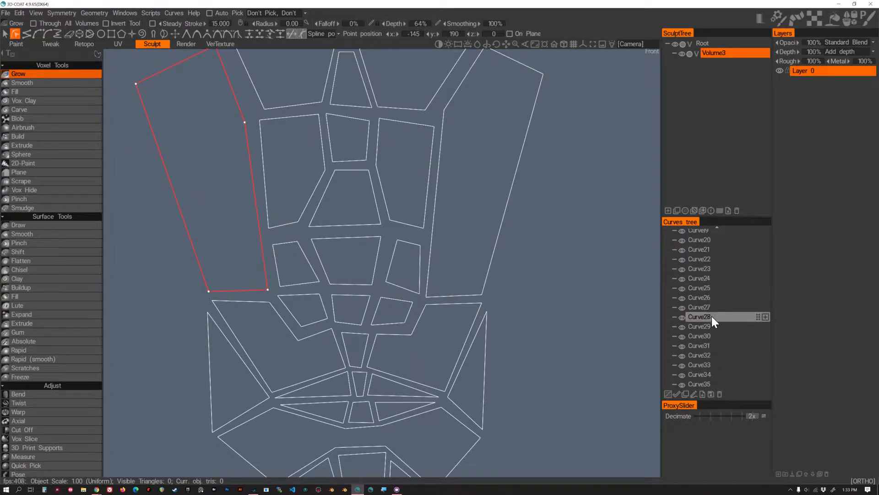
{"action": "left_click", "coordinate": [712, 380], "text": "shift"}
Merge the adjoining corner points of the small inverted trapezoid, the narrow wedge below it and the two upper panels.
{"action": "middle_click_drag", "start_coordinate": [389, 224], "coordinate": [403, 152], "text": "alt"}
{"action": "middle_click_drag", "start_coordinate": [397, 70], "coordinate": [395, 270], "text": "alt"}
{"action": "middle_click_drag", "start_coordinate": [375, 193], "coordinate": [382, 268], "text": "alt"}
{"action": "right_click_drag", "start_coordinate": [369, 223], "coordinate": [412, 247], "text": "alt"}
{"action": "left_click_drag", "start_coordinate": [320, 211], "coordinate": [404, 276]}
{"action": "key", "text": "w"}
{"action": "key", "text": "w"}
{"action": "key", "text": "w"}
{"action": "left_click_drag", "start_coordinate": [393, 214], "coordinate": [428, 236]}
{"action": "key", "text": "w"}
Merge the adjoining points at both lower corners of the narrow center wedge, where the upper and middle panels meet.
{"action": "middle_click_drag", "start_coordinate": [512, 281], "coordinate": [507, 194]}
{"action": "left_click_drag", "start_coordinate": [401, 257], "coordinate": [445, 306]}
{"action": "key", "text": "w"}
{"action": "left_click_drag", "start_coordinate": [279, 241], "coordinate": [364, 305]}
{"action": "key", "text": "w"}
Merge the adjoining points at the upper and lower outer corners of both upper panels, where they meet the long side panels.
{"action": "left_click_drag", "start_coordinate": [188, 246], "coordinate": [285, 303]}
{"action": "left_click_drag", "start_coordinate": [154, 148], "coordinate": [223, 192]}
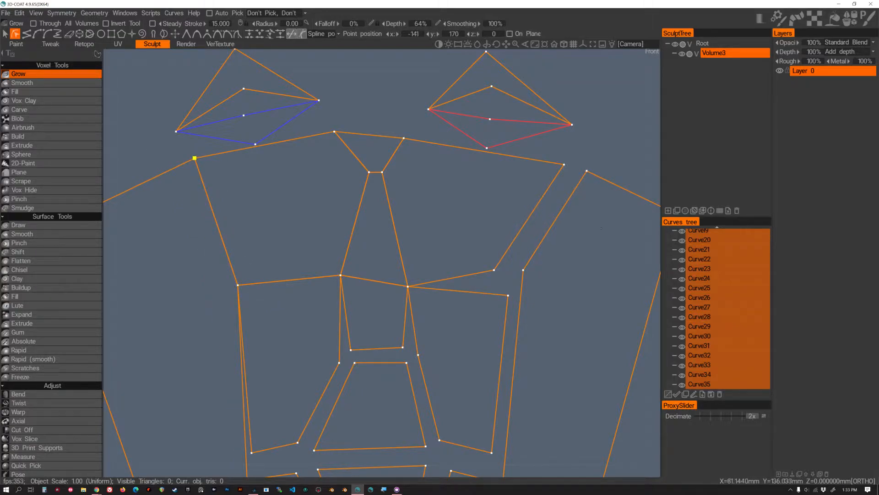
{"action": "mouse_move", "coordinate": [554, 151]}
{"action": "left_mouse_down"}
{"action": "mouse_move", "coordinate": [600, 202]}
{"action": "mouse_move", "coordinate": [565, 164]}
{"action": "left_mouse_up"}
{"action": "left_click_drag", "start_coordinate": [448, 244], "coordinate": [514, 318]}
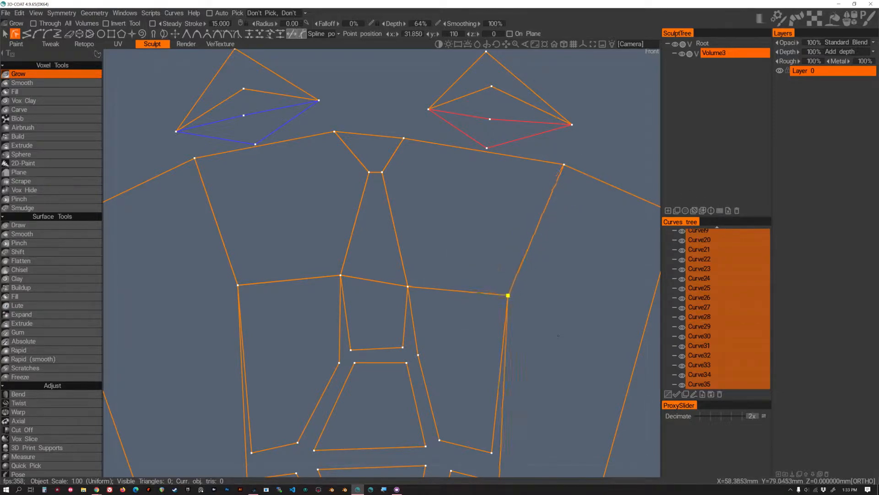
Merge the adjoining points at both upper and both lower corners of the large center trapezoid.
{"action": "middle_click_drag", "start_coordinate": [505, 349], "coordinate": [500, 181]}
{"action": "left_click_drag", "start_coordinate": [442, 215], "coordinate": [318, 219]}
{"action": "key", "text": "w"}
{"action": "key", "text": "w"}
{"action": "left_click_drag", "start_coordinate": [289, 245], "coordinate": [343, 323]}
{"action": "key", "text": "w"}
{"action": "left_click_drag", "start_coordinate": [389, 256], "coordinate": [462, 329]}
{"action": "key", "text": "w"}
Add a point on both long side panels' inner edges and merge them with the middle panels' lower outer corners and the small quads below.
{"action": "left_click_drag", "start_coordinate": [476, 261], "coordinate": [478, 285]}
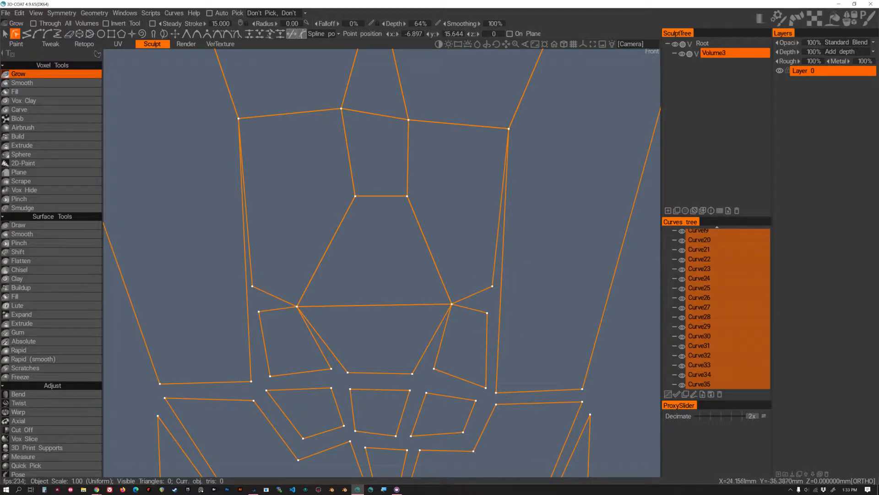
{"action": "left_click", "coordinate": [497, 392]}
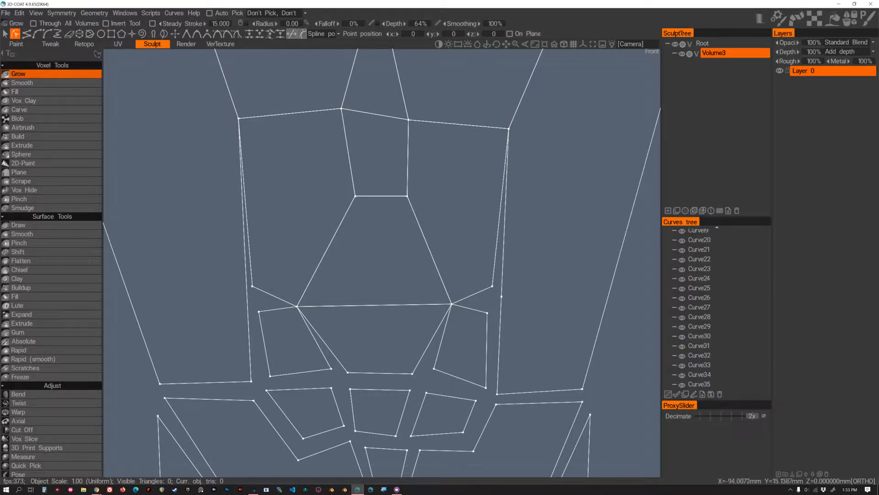
{"action": "left_click_drag", "start_coordinate": [221, 258], "coordinate": [280, 335]}
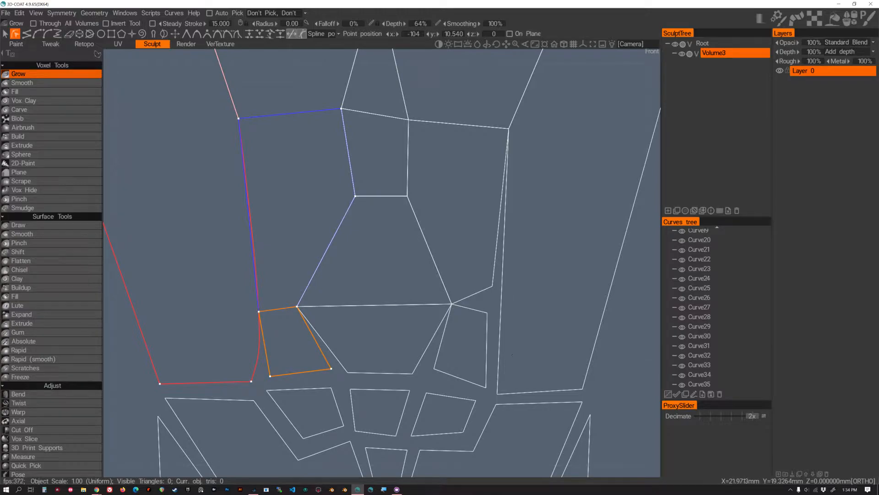
{"action": "left_click", "coordinate": [492, 287], "text": "shift"}
{"action": "left_click", "coordinate": [482, 311], "text": "shift"}
{"action": "left_click", "coordinate": [501, 299], "text": "shift"}
{"action": "left_click_drag", "start_coordinate": [473, 264], "coordinate": [511, 337]}
{"action": "key", "text": "m"}
{"action": "middle_click_drag", "start_coordinate": [457, 341], "coordinate": [459, 323]}
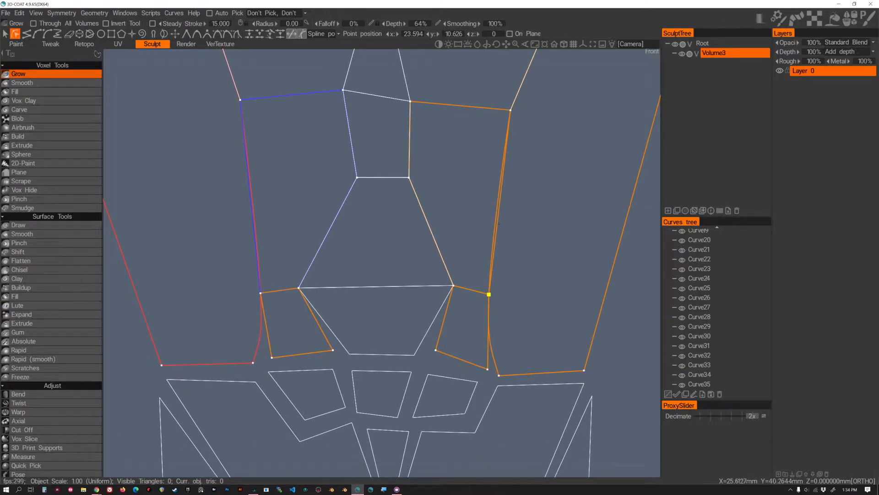
Sharpen the merged points on the inner edges of both long side panels so the adjoining segments run straight.
{"action": "middle_click_drag", "start_coordinate": [240, 231], "coordinate": [261, 271]}
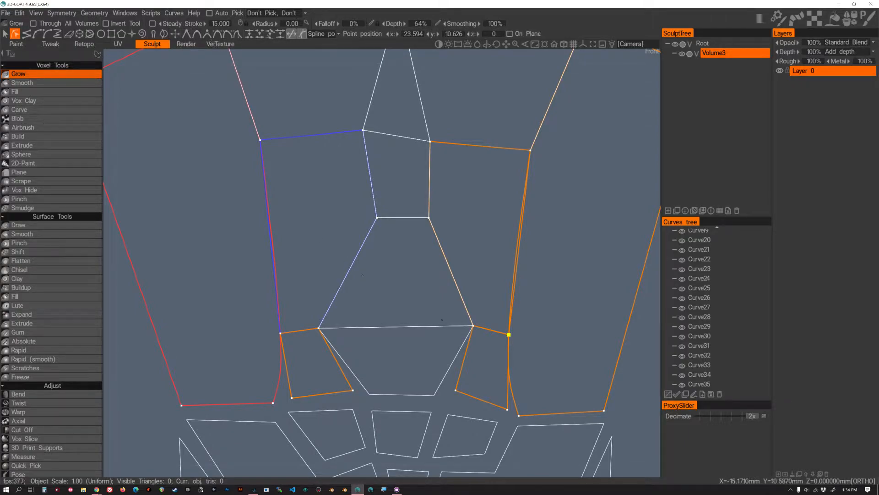
{"action": "left_click_drag", "start_coordinate": [191, 297], "coordinate": [308, 376]}
{"action": "key", "text": "Tab"}
Add the inverted center trapezoid, the row of three small panels, both large lower panels and the narrow wedge to the curve selection.
{"action": "middle_click_drag", "start_coordinate": [312, 356], "coordinate": [301, 306]}
{"action": "left_click_drag", "start_coordinate": [228, 326], "coordinate": [267, 374]}
{"action": "left_click", "coordinate": [259, 372], "text": "shift"}
{"action": "left_click", "coordinate": [288, 362], "text": "shift"}
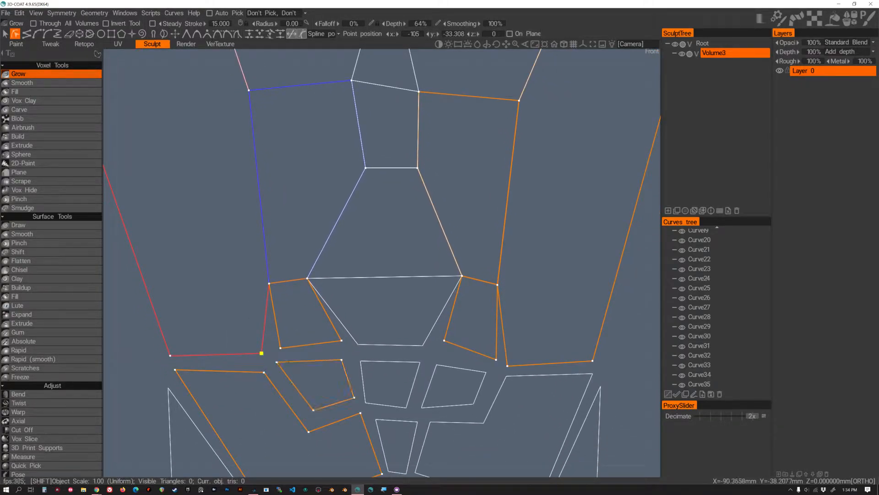
{"action": "left_click", "coordinate": [363, 375], "text": "shift"}
{"action": "left_click", "coordinate": [369, 345], "text": "shift"}
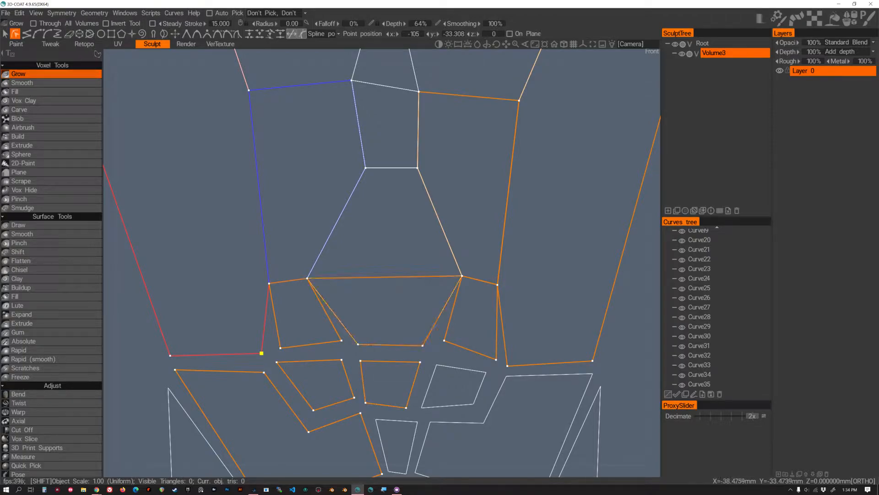
{"action": "left_click", "coordinate": [447, 367], "text": "shift"}
{"action": "left_click", "coordinate": [495, 400], "text": "shift"}
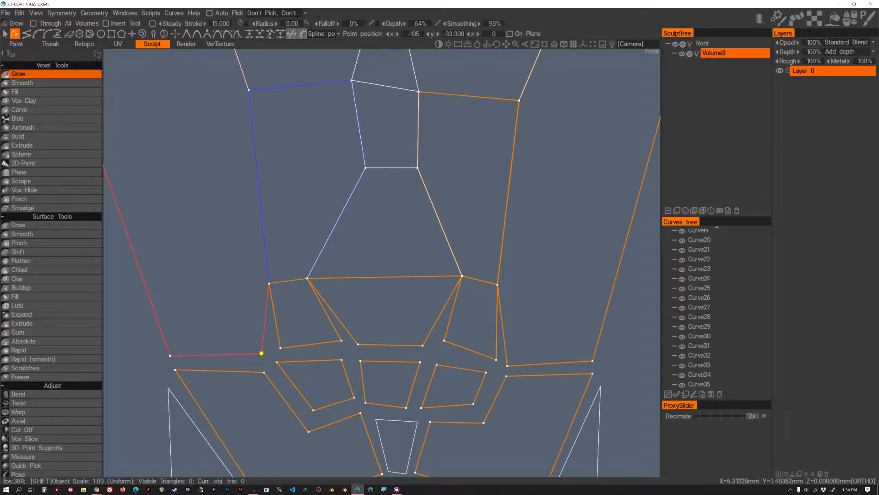
{"action": "middle_click_drag", "start_coordinate": [395, 309], "coordinate": [397, 156]}
{"action": "left_click", "coordinate": [379, 281], "text": "shift"}
Merge the adjoining points at both upper corners of the narrow lower wedge and both lower corners of the inverted center trapezoid.
{"action": "left_click_drag", "start_coordinate": [340, 233], "coordinate": [384, 279]}
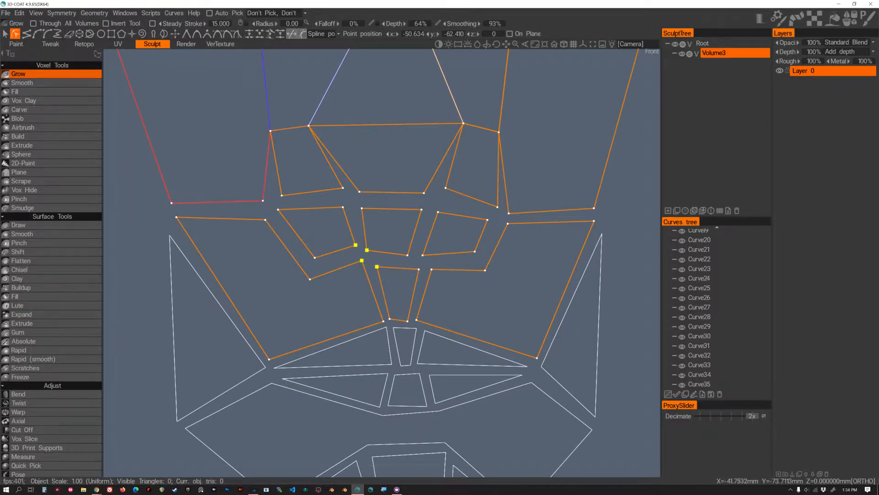
{"action": "key", "text": "m"}
{"action": "left_click_drag", "start_coordinate": [394, 239], "coordinate": [433, 272]}
{"action": "key", "text": "m"}
{"action": "left_click_drag", "start_coordinate": [419, 168], "coordinate": [454, 216]}
{"action": "key", "text": "m"}
{"action": "left_click_drag", "start_coordinate": [304, 160], "coordinate": [380, 233]}
{"action": "key", "text": "m"}
Merge the adjoining points at the long side panels' lower inner corners and at the lower outer corners of the two small panels beneath.
{"action": "left_click_drag", "start_coordinate": [229, 173], "coordinate": [313, 236]}
{"action": "key", "text": "m"}
{"action": "left_click_drag", "start_coordinate": [474, 188], "coordinate": [549, 262]}
{"action": "left_click_drag", "start_coordinate": [465, 190], "coordinate": [522, 240]}
{"action": "key", "text": "m"}
{"action": "left_click_drag", "start_coordinate": [455, 241], "coordinate": [505, 285]}
{"action": "key", "text": "m"}
{"action": "left_click_drag", "start_coordinate": [283, 241], "coordinate": [333, 294]}
{"action": "key", "text": "m"}
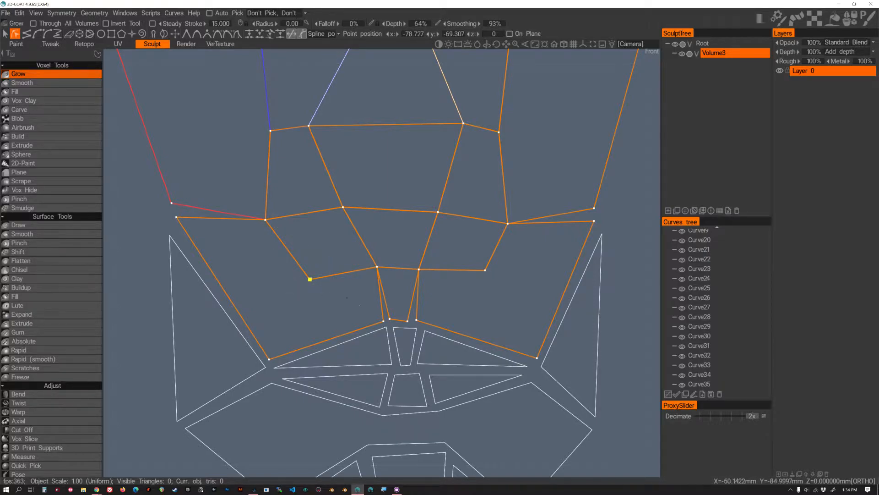
Add the two small center blocks below the narrow wedge and the four slim triangles flanking them to the curve selection.
{"action": "middle_click_drag", "start_coordinate": [394, 296], "coordinate": [358, 254]}
{"action": "left_click_drag", "start_coordinate": [336, 271], "coordinate": [393, 289]}
{"action": "left_click", "coordinate": [349, 292], "text": "shift"}
{"action": "left_click", "coordinate": [364, 293], "text": "shift"}
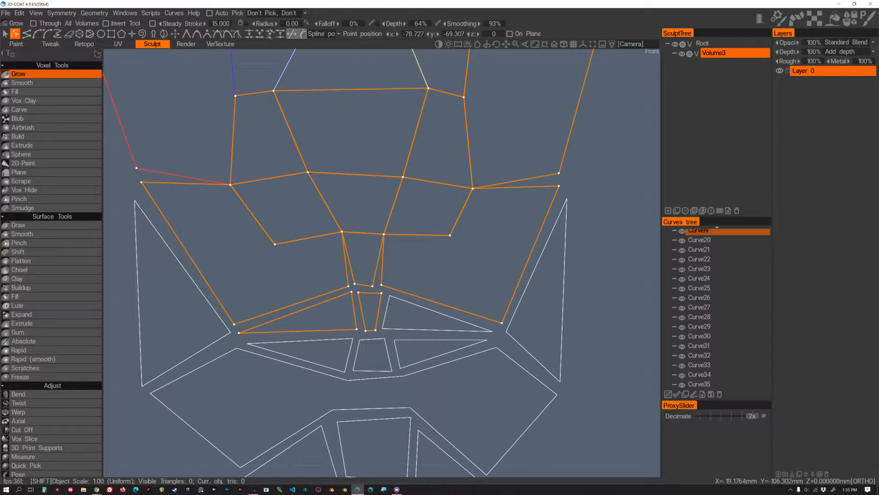
{"action": "left_click", "coordinate": [389, 323], "text": "shift"}
{"action": "left_click", "coordinate": [386, 345], "text": "shift"}
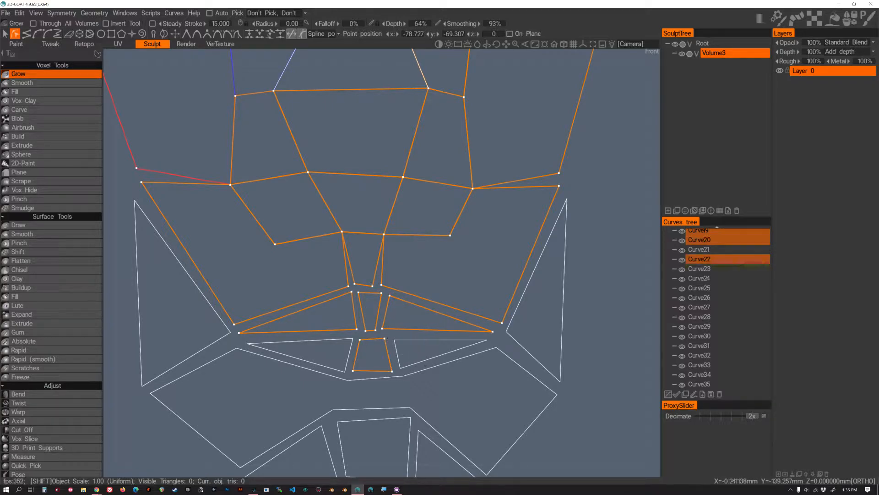
{"action": "left_click", "coordinate": [394, 341], "text": "shift"}
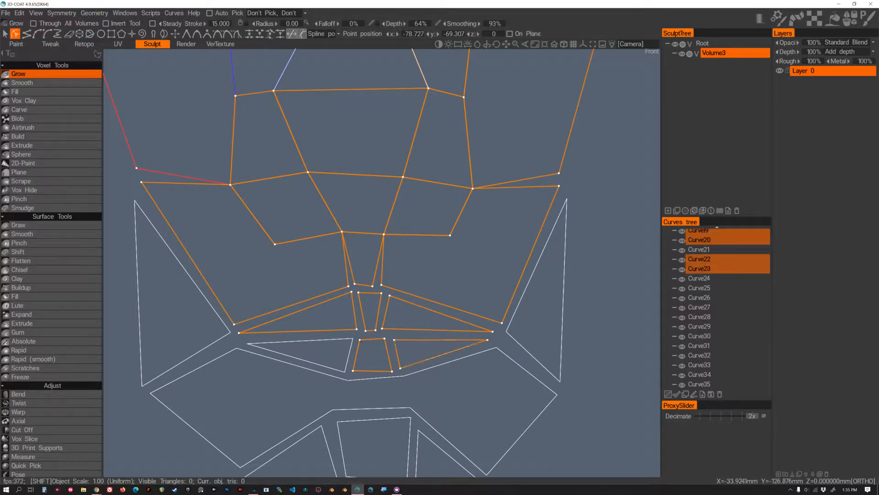
{"action": "left_click", "coordinate": [283, 352], "text": "shift"}
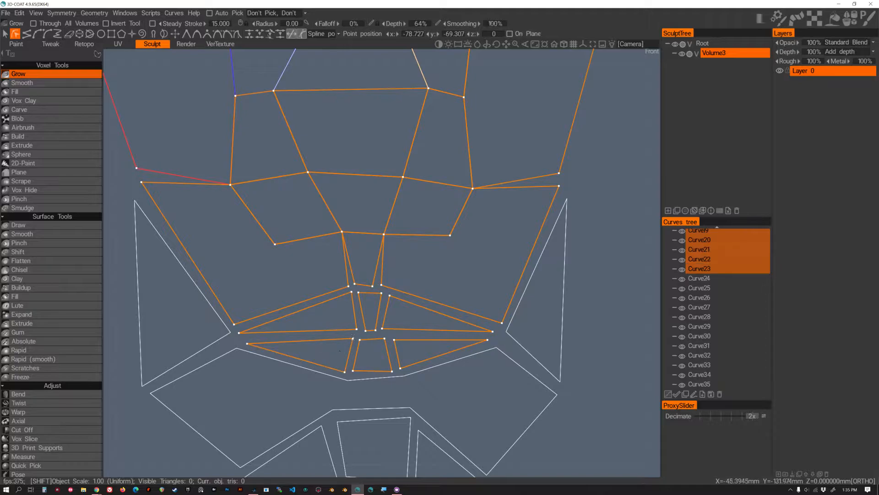
Add both outer side triangles, the large lower band and the four chin panels to the curve selection.
{"action": "middle_click_drag", "start_coordinate": [284, 351], "coordinate": [305, 222]}
{"action": "left_click", "coordinate": [246, 209], "text": "shift"}
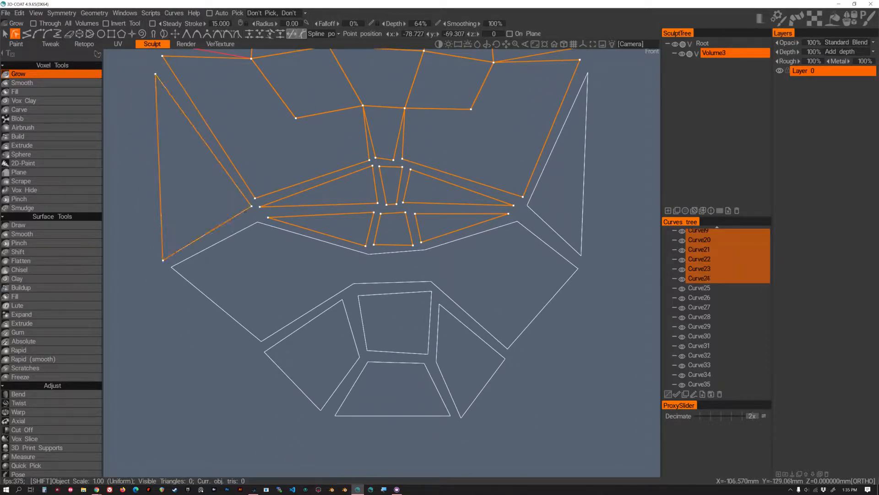
{"action": "left_click", "coordinate": [247, 228], "text": "shift"}
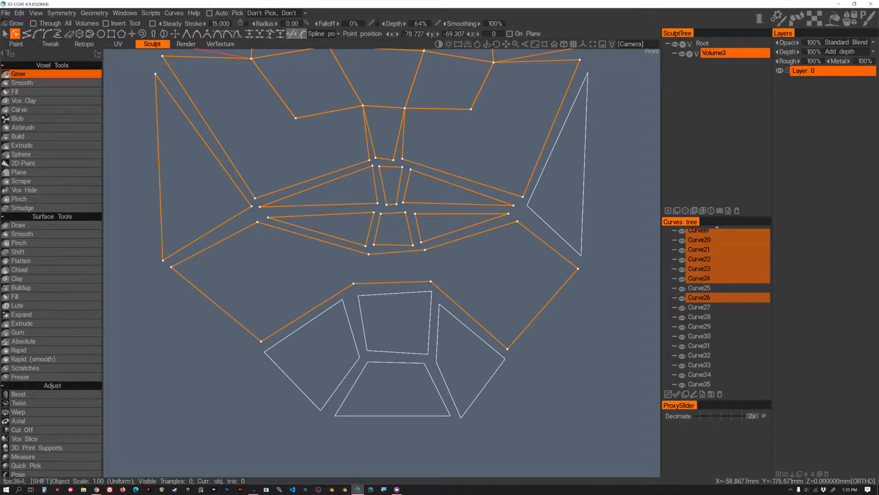
{"action": "left_click", "coordinate": [354, 303], "text": "shift"}
{"action": "left_click", "coordinate": [371, 331], "text": "shift"}
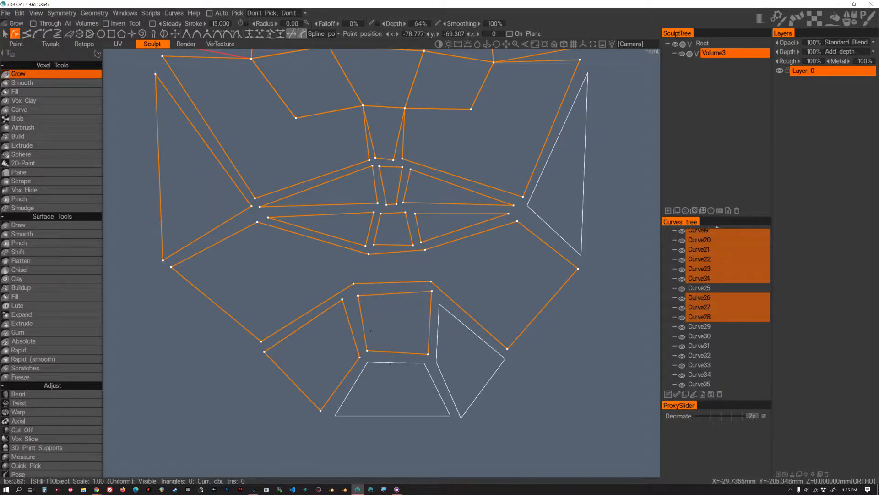
{"action": "left_click", "coordinate": [352, 387], "text": "shift"}
{"action": "left_click", "coordinate": [437, 335], "text": "shift"}
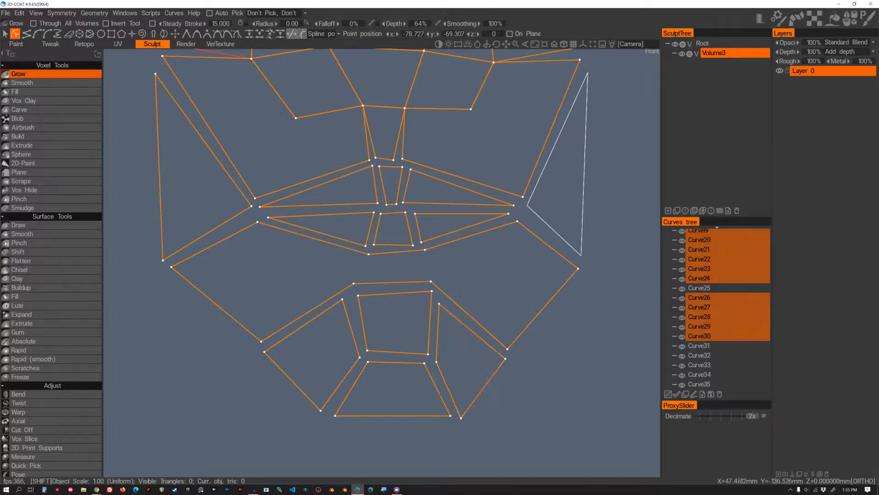
{"action": "left_click", "coordinate": [544, 222], "text": "shift"}
Merge the adjoining points at the upper, middle and lower corners of the two small center blocks between the slim triangles.
{"action": "mouse_move", "coordinate": [406, 174]}
{"action": "left_mouse_down", "text": "alt"}
{"action": "mouse_move", "coordinate": [393, 204]}
{"action": "mouse_move", "coordinate": [391, 174]}
{"action": "left_mouse_up", "text": "alt"}
{"action": "middle_click_drag", "start_coordinate": [391, 174], "coordinate": [376, 239], "text": "alt"}
{"action": "left_click_drag", "start_coordinate": [346, 221], "coordinate": [376, 249]}
{"action": "key", "text": "w"}
{"action": "left_click_drag", "start_coordinate": [377, 215], "coordinate": [408, 254]}
{"action": "key", "text": "w"}
{"action": "left_click_drag", "start_coordinate": [352, 261], "coordinate": [427, 331]}
{"action": "key", "text": "w"}
{"action": "key", "text": "w"}
{"action": "key", "text": "w"}
{"action": "left_click_drag", "start_coordinate": [347, 304], "coordinate": [379, 332]}
{"action": "key", "text": "w"}
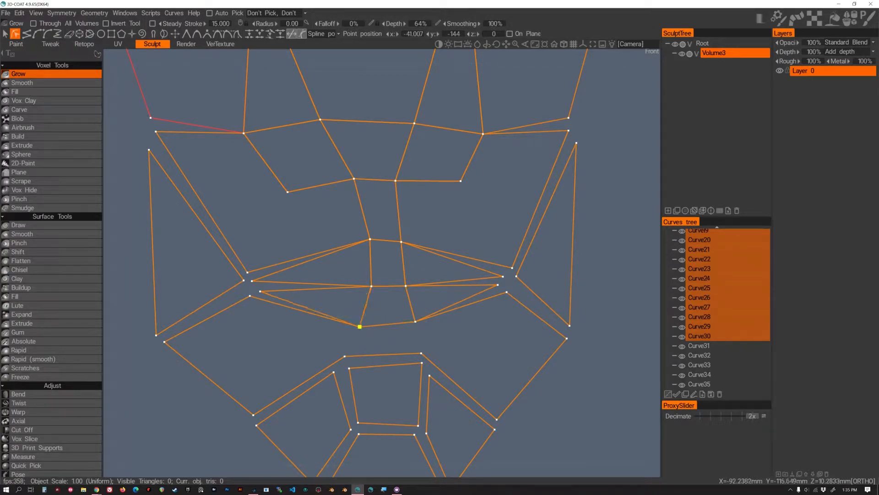
Merge the adjoining points at both outer tips of the slim triangles and at the right side triangle's lower corner.
{"action": "left_click_drag", "start_coordinate": [227, 261], "coordinate": [280, 315]}
{"action": "key", "text": "w"}
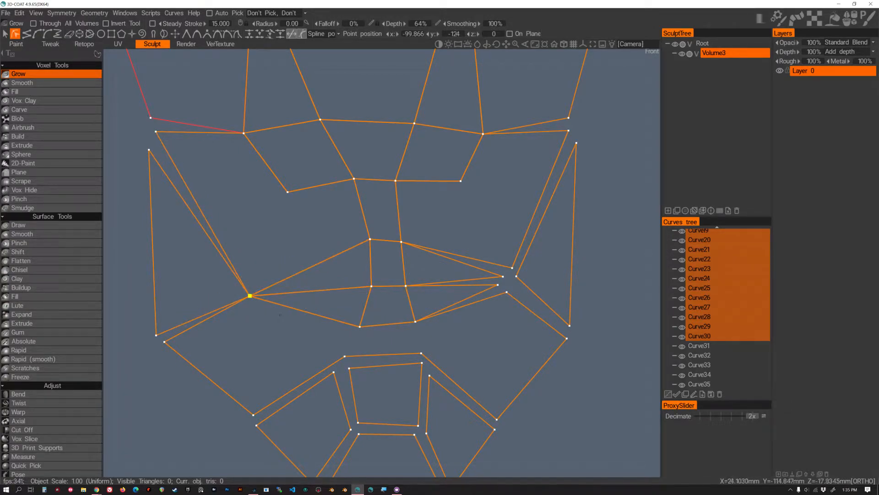
{"action": "left_click_drag", "start_coordinate": [477, 243], "coordinate": [584, 359]}
{"action": "key", "text": "w"}
{"action": "key", "text": "w"}
Merge the upper corners of both outer side triangles with the adjoining corners of the long side panels and large lower panels.
{"action": "left_click_drag", "start_coordinate": [550, 94], "coordinate": [593, 146]}
{"action": "key", "text": "w"}
{"action": "left_click_drag", "start_coordinate": [130, 104], "coordinate": [190, 176]}
{"action": "key", "text": "w"}
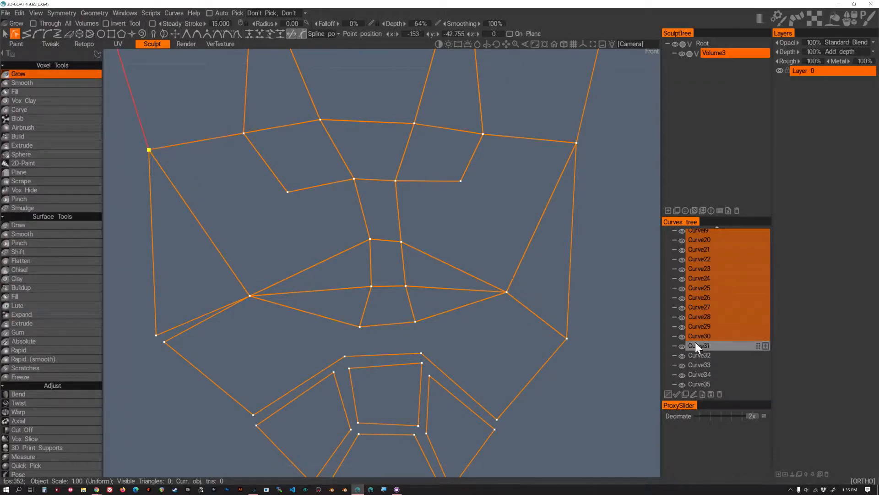
Merge the adjoining points at all four corners of the center chin panel.
{"action": "left_click_drag", "start_coordinate": [401, 342], "coordinate": [452, 383]}
{"action": "key", "text": "w"}
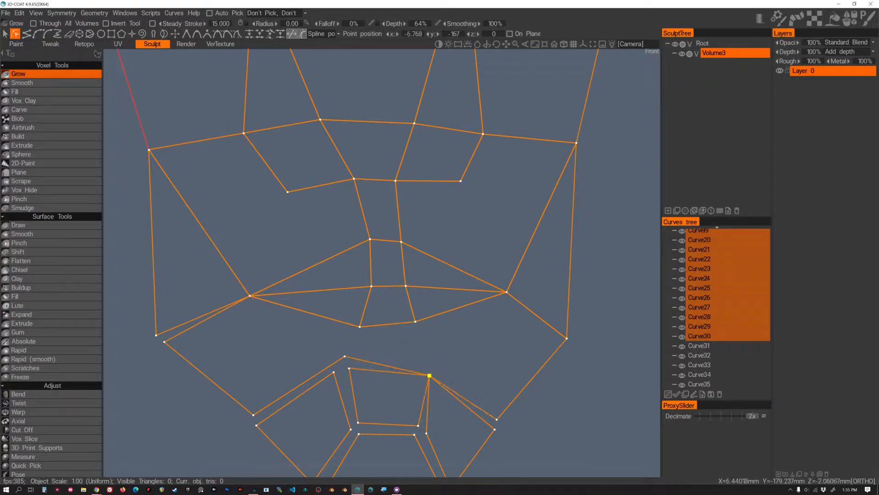
{"action": "left_click_drag", "start_coordinate": [320, 354], "coordinate": [470, 459]}
{"action": "key", "text": "w"}
{"action": "key", "text": "w"}
{"action": "left_click_drag", "start_coordinate": [334, 414], "coordinate": [376, 445]}
{"action": "key", "text": "w"}
Merge the adjoining points at the outer corners of both side chin panels and both bottom corners of the lowest chin panel.
{"action": "right_click_drag", "start_coordinate": [423, 400], "coordinate": [403, 392], "text": "alt"}
{"action": "middle_click_drag", "start_coordinate": [403, 392], "coordinate": [418, 353], "text": "alt"}
{"action": "left_click_drag", "start_coordinate": [278, 325], "coordinate": [366, 404]}
{"action": "key", "text": "w"}
{"action": "key", "text": "w"}
{"action": "left_click_drag", "start_coordinate": [427, 389], "coordinate": [471, 417]}
{"action": "key", "text": "w"}
{"action": "left_click_drag", "start_coordinate": [476, 316], "coordinate": [510, 365]}
{"action": "key", "text": "w"}
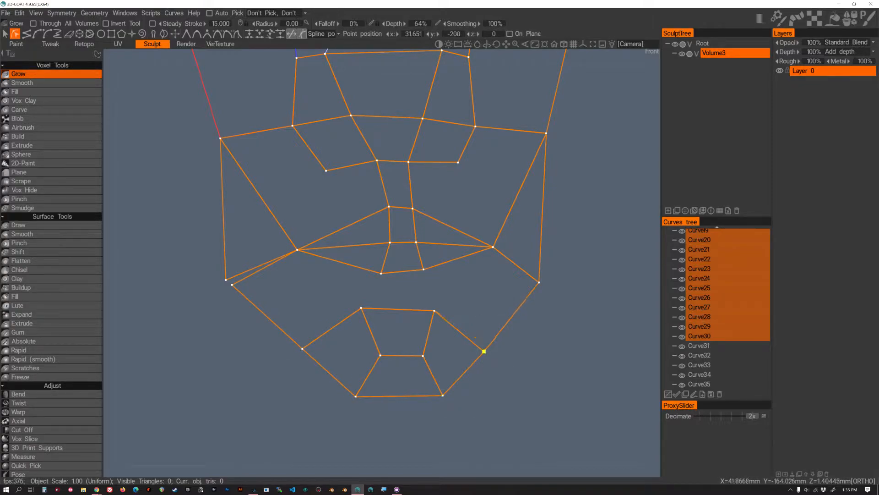
Merge the left side triangle's lower corner with the adjoining outer corner of the large lower band.
{"action": "left_click", "coordinate": [223, 327]}
{"action": "left_click_drag", "start_coordinate": [185, 248], "coordinate": [240, 307]}
{"action": "key", "text": "w"}
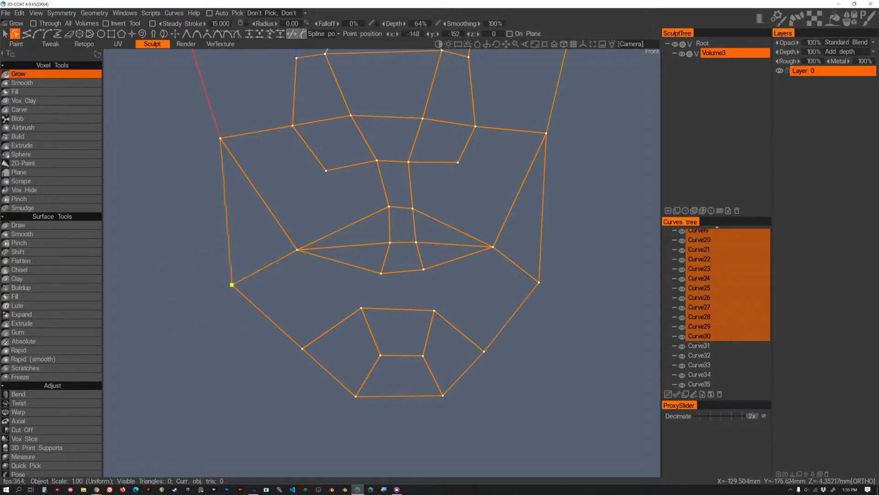
Add a point on both upper panels' top edges and merge the left panel's top corners and edge point with the left eye shape.
{"action": "right_click_drag", "start_coordinate": [376, 314], "coordinate": [376, 264], "text": "alt"}
{"action": "middle_click_drag", "start_coordinate": [376, 264], "coordinate": [375, 349], "text": "alt"}
{"action": "left_click_drag", "start_coordinate": [376, 350], "coordinate": [427, 304], "text": "alt"}
{"action": "middle_click_drag", "start_coordinate": [412, 265], "coordinate": [420, 313], "text": "alt"}
{"action": "right_click_drag", "start_coordinate": [419, 312], "coordinate": [411, 293], "text": "alt"}
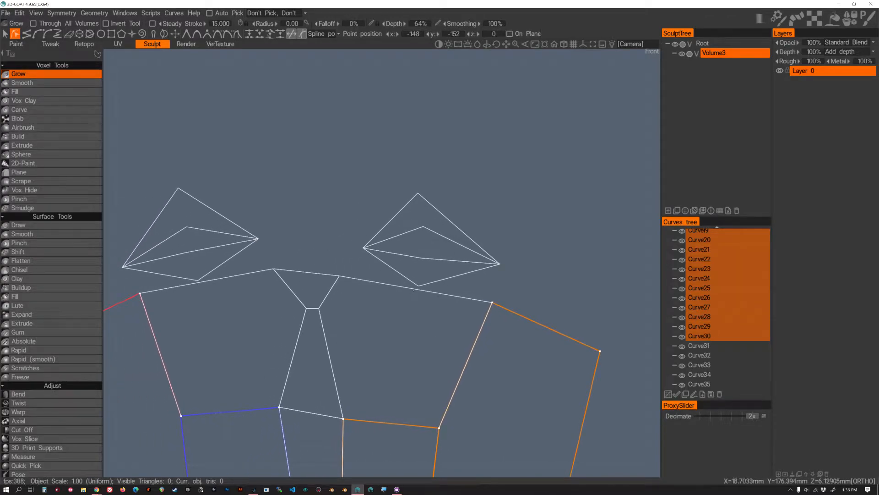
{"action": "key", "text": "Escape"}
{"action": "middle_click_drag", "start_coordinate": [259, 289], "coordinate": [375, 294], "text": "alt"}
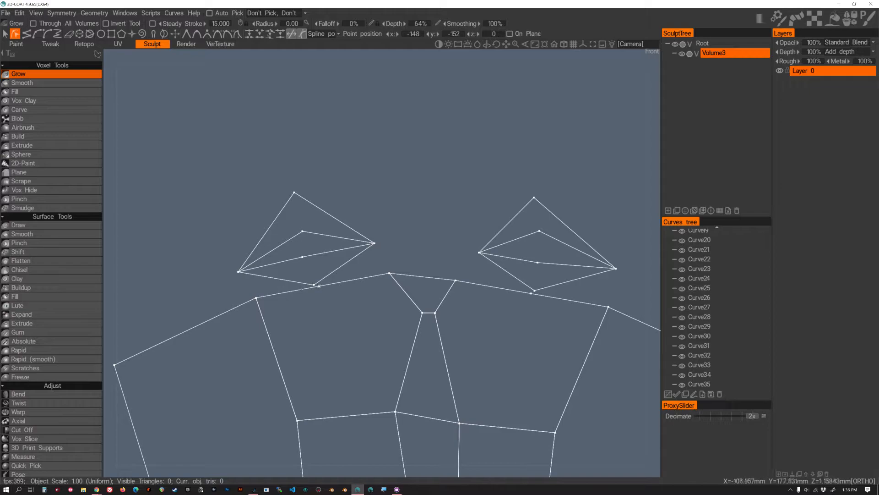
{"action": "left_click_drag", "start_coordinate": [224, 266], "coordinate": [271, 306]}
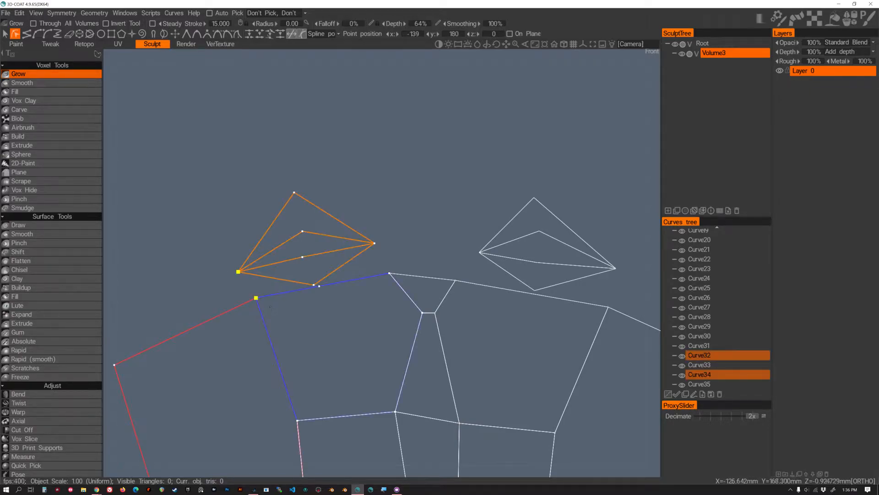
{"action": "left_click_drag", "start_coordinate": [295, 277], "coordinate": [340, 300]}
{"action": "left_click_drag", "start_coordinate": [372, 232], "coordinate": [407, 287]}
{"action": "left_click_drag", "start_coordinate": [295, 278], "coordinate": [341, 303]}
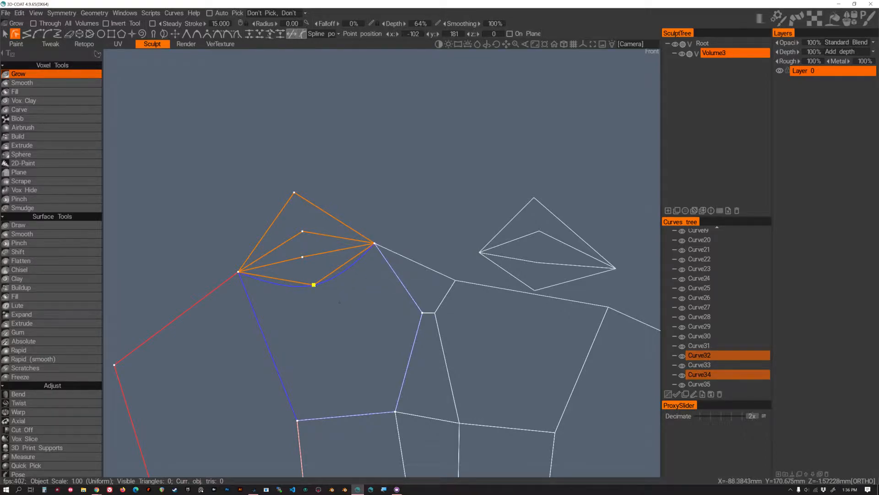
Select the right eye shape's curves, the upper right panel, the right long side panel and the small inverted trapezoid between the eyes.
{"action": "middle_click_drag", "start_coordinate": [412, 326], "coordinate": [289, 338]}
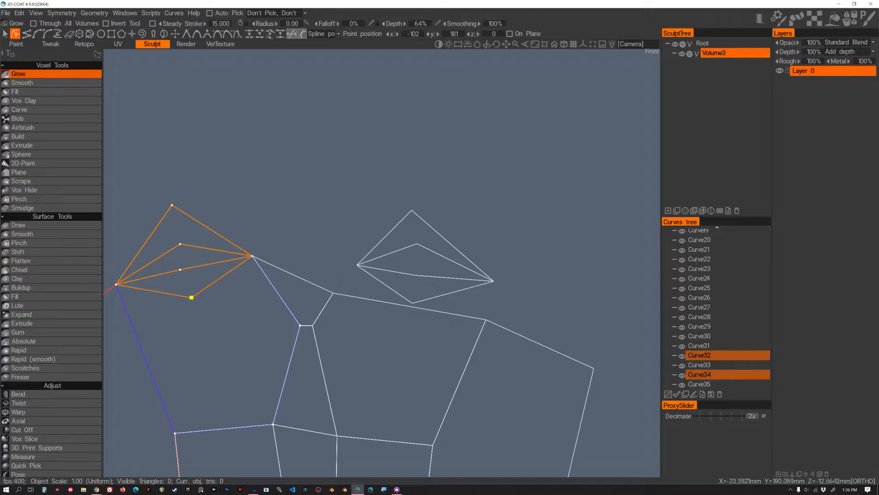
{"action": "key", "text": "Escape"}
{"action": "left_click", "coordinate": [369, 274], "text": "shift"}
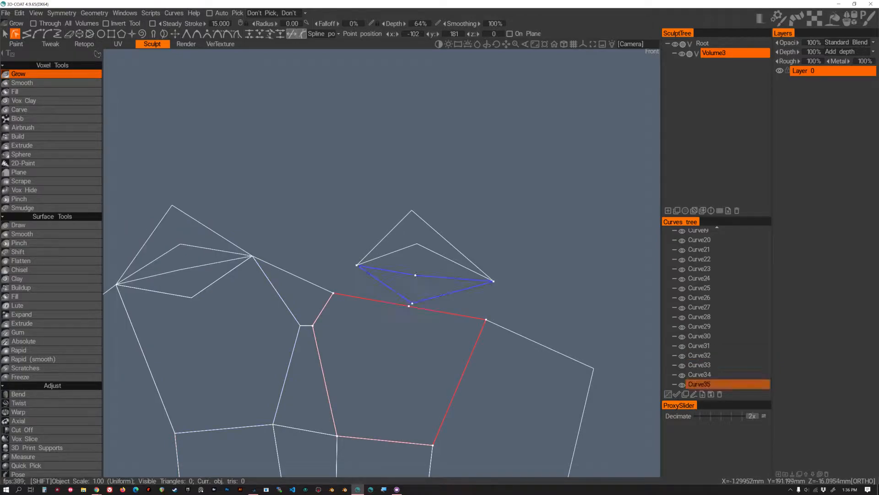
{"action": "left_click", "coordinate": [482, 274], "text": "shift"}
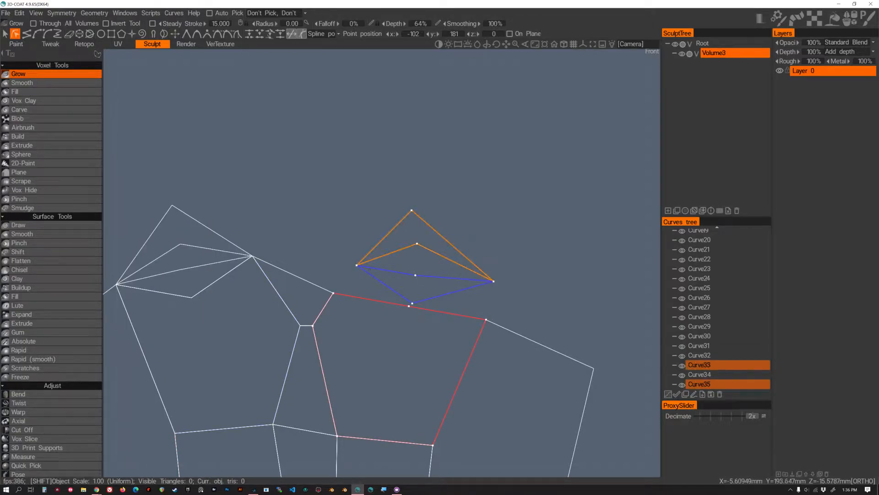
{"action": "left_click", "coordinate": [511, 330], "text": "shift"}
{"action": "left_click", "coordinate": [317, 292], "text": "shift"}
Merge the upper right panel's top corners and edge point with the right eye shape, and straighten the adjoining segments.
{"action": "left_click_drag", "start_coordinate": [320, 251], "coordinate": [429, 320]}
{"action": "key", "text": "m"}
{"action": "key", "text": "m"}
{"action": "left_click_drag", "start_coordinate": [479, 270], "coordinate": [506, 327]}
{"action": "key", "text": "m"}
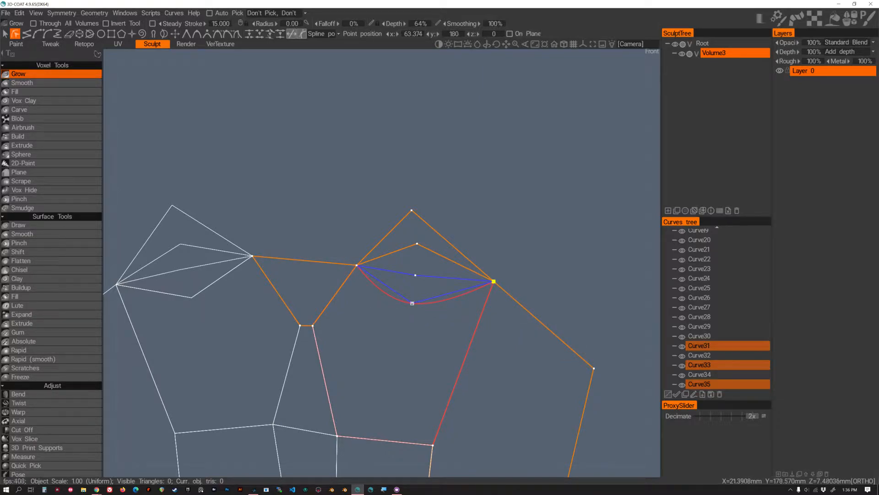
{"action": "left_click", "coordinate": [413, 304]}
Inspect the whole merged panel pattern in the front view for remaining gaps.
{"action": "right_click_drag", "start_coordinate": [439, 306], "coordinate": [384, 405], "text": "alt"}
{"action": "middle_click_drag", "start_coordinate": [403, 394], "coordinate": [455, 371], "text": "alt"}
{"action": "right_click_drag", "start_coordinate": [455, 371], "coordinate": [355, 373], "text": "alt"}
{"action": "middle_click_drag", "start_coordinate": [356, 373], "coordinate": [358, 380], "text": "alt"}
{"action": "left_click_drag", "start_coordinate": [400, 378], "coordinate": [382, 381], "text": "alt"}
{"action": "right_click_drag", "start_coordinate": [383, 381], "coordinate": [420, 401], "text": "alt"}
{"action": "middle_click_drag", "start_coordinate": [419, 401], "coordinate": [417, 318], "text": "alt"}
{"action": "left_click_drag", "start_coordinate": [417, 318], "coordinate": [411, 339], "text": "alt"}
{"action": "right_click_drag", "start_coordinate": [411, 339], "coordinate": [428, 344], "text": "alt"}
{"action": "left_click_drag", "start_coordinate": [428, 345], "coordinate": [473, 357], "text": "alt"}
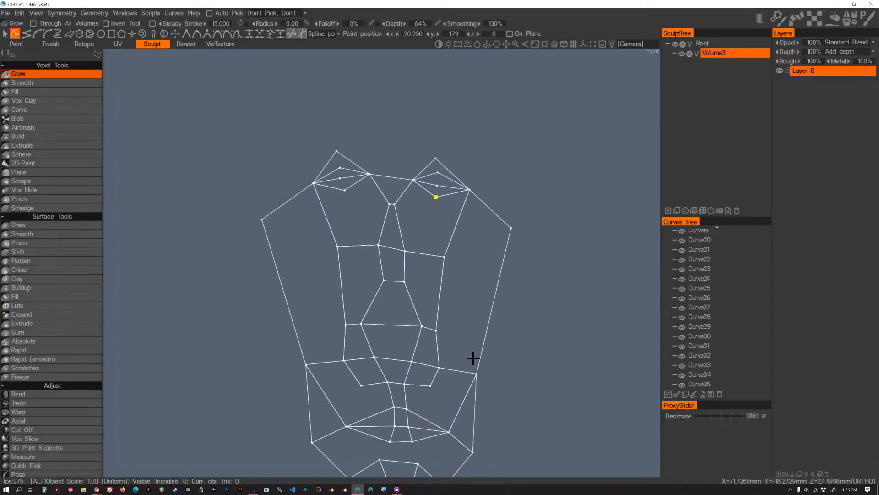
{"action": "middle_click_drag", "start_coordinate": [473, 357], "coordinate": [475, 334], "text": "alt"}
Select all curves from Curve0 to Curve35 and fill them with mesh layer patches.
{"action": "scroll", "coordinate": [710, 271], "scroll_direction": "up", "scroll_amount": 7}
{"action": "left_click", "coordinate": [711, 251]}
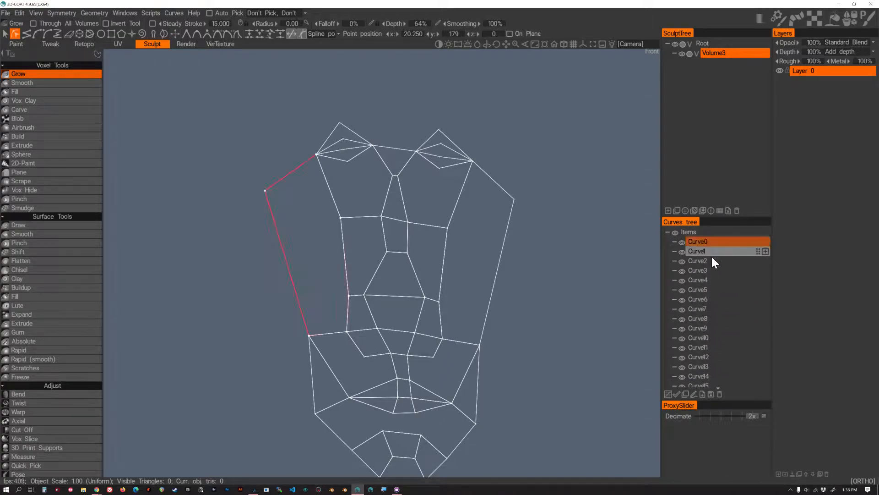
{"action": "scroll", "coordinate": [714, 270], "scroll_direction": "down", "scroll_amount": 7}
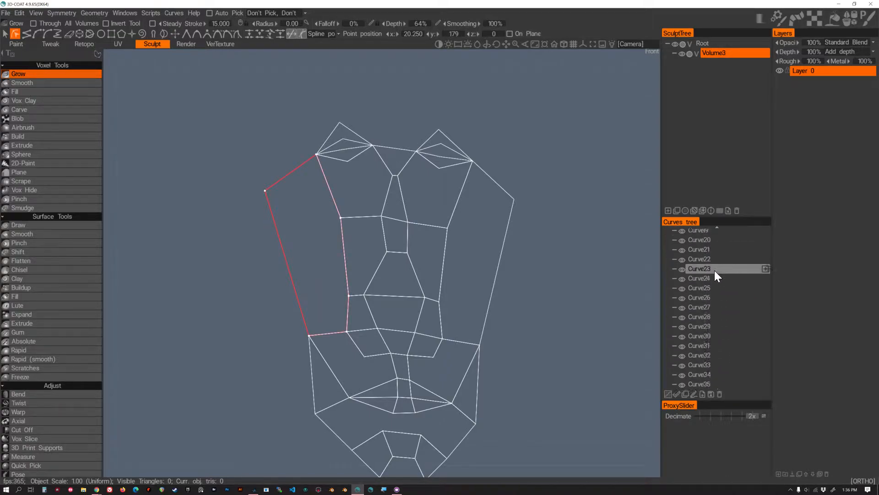
{"action": "left_click", "coordinate": [700, 383], "text": "shift"}
{"action": "right_click", "coordinate": [724, 294]}
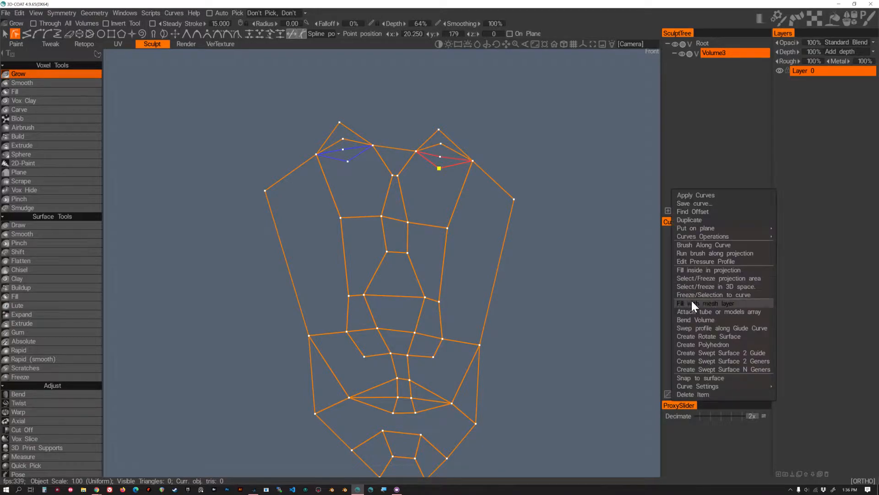
{"action": "left_click", "coordinate": [714, 303]}
Pull the four corner points of the lower nose panel forward out of the face plane and narrow its bottom edge.
{"action": "left_click_drag", "start_coordinate": [608, 298], "coordinate": [601, 349], "text": "alt"}
{"action": "left_click_drag", "start_coordinate": [462, 307], "coordinate": [385, 301], "text": "alt"}
{"action": "right_click_drag", "start_coordinate": [385, 301], "coordinate": [439, 306], "text": "alt"}
{"action": "middle_click_drag", "start_coordinate": [439, 306], "coordinate": [439, 274], "text": "alt"}
{"action": "mouse_move", "coordinate": [439, 274]}
{"action": "left_mouse_down", "text": "alt"}
{"action": "mouse_move", "coordinate": [411, 291]}
{"action": "mouse_move", "coordinate": [419, 292]}
{"action": "left_mouse_up", "text": "alt"}
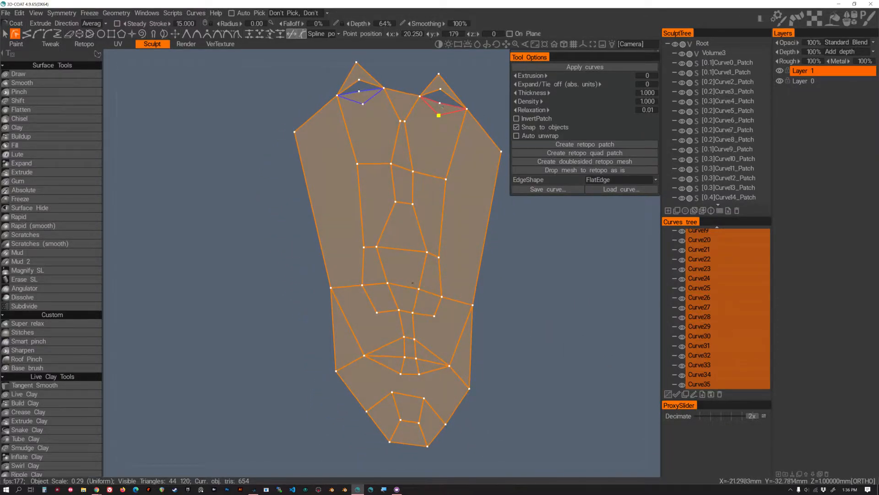
{"action": "left_click", "coordinate": [377, 248]}
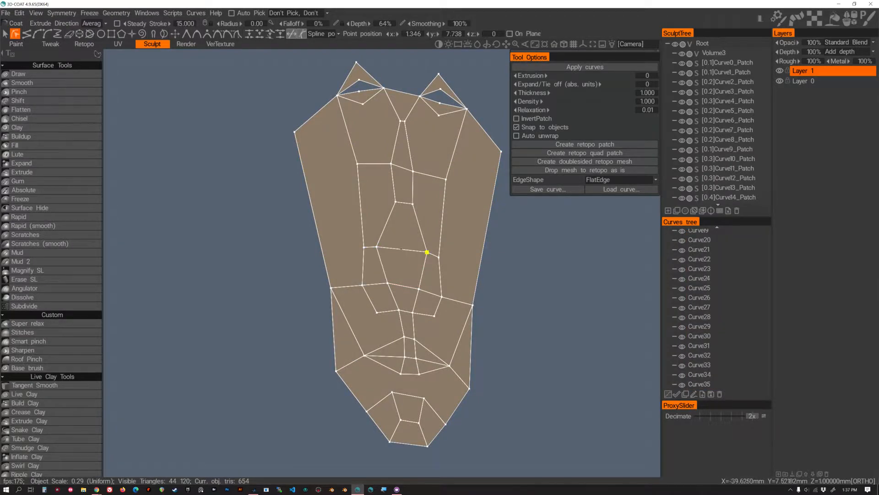
{"action": "left_click", "coordinate": [377, 246], "text": "shift"}
{"action": "left_click_drag", "start_coordinate": [460, 261], "coordinate": [410, 291], "text": "alt"}
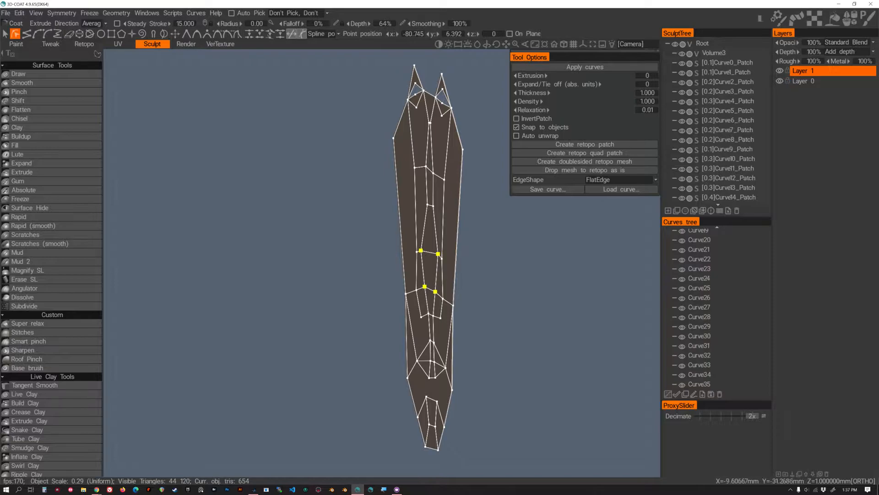
{"action": "left_click_drag", "start_coordinate": [412, 292], "coordinate": [481, 303], "text": "alt"}
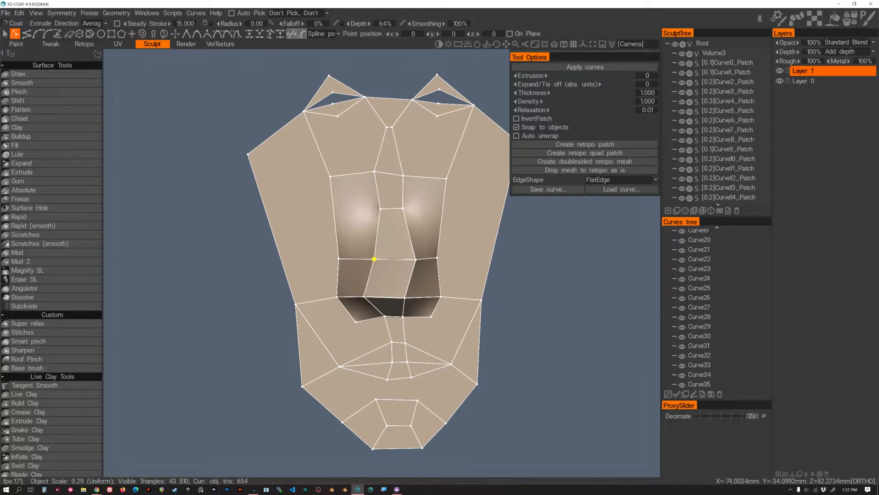
{"action": "left_click_drag", "start_coordinate": [384, 295], "coordinate": [382, 295]}
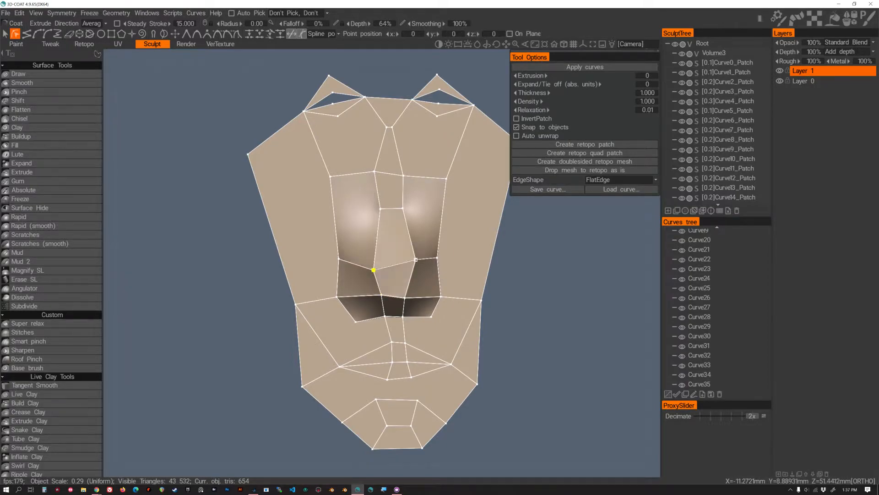
Lower the nose tip's upper corner points and switch the view to perspective projection.
{"action": "left_click_drag", "start_coordinate": [413, 272], "coordinate": [453, 252], "text": "alt"}
{"action": "middle_click_drag", "start_coordinate": [454, 252], "coordinate": [459, 273], "text": "alt"}
{"action": "left_click_drag", "start_coordinate": [459, 273], "coordinate": [368, 277], "text": "alt"}
{"action": "left_click_drag", "start_coordinate": [414, 229], "coordinate": [432, 246], "text": "alt"}
{"action": "key", "text": "KP_5"}
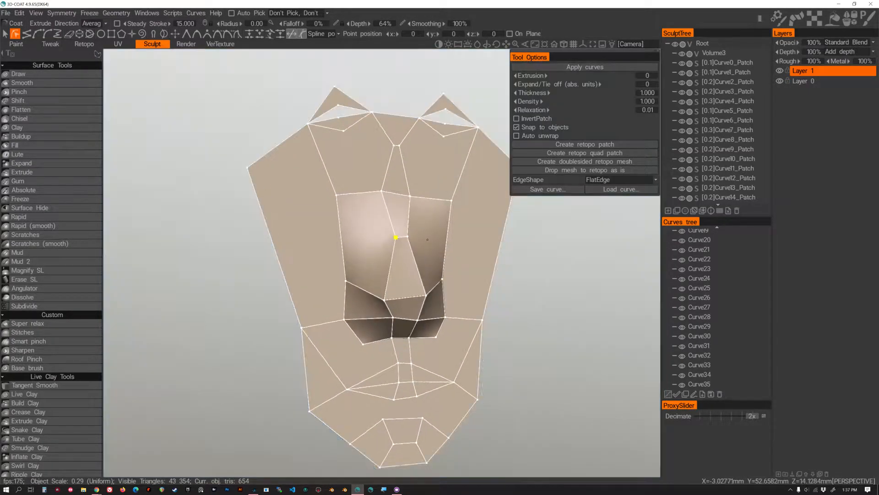
Pull the mid-nose corner points forward so the bridge slopes down to the nose tip.
{"action": "right_click_drag", "start_coordinate": [477, 257], "coordinate": [442, 299], "text": "alt"}
{"action": "left_click_drag", "start_coordinate": [442, 299], "coordinate": [400, 263], "text": "alt"}
{"action": "middle_click_drag", "start_coordinate": [399, 263], "coordinate": [405, 293], "text": "alt"}
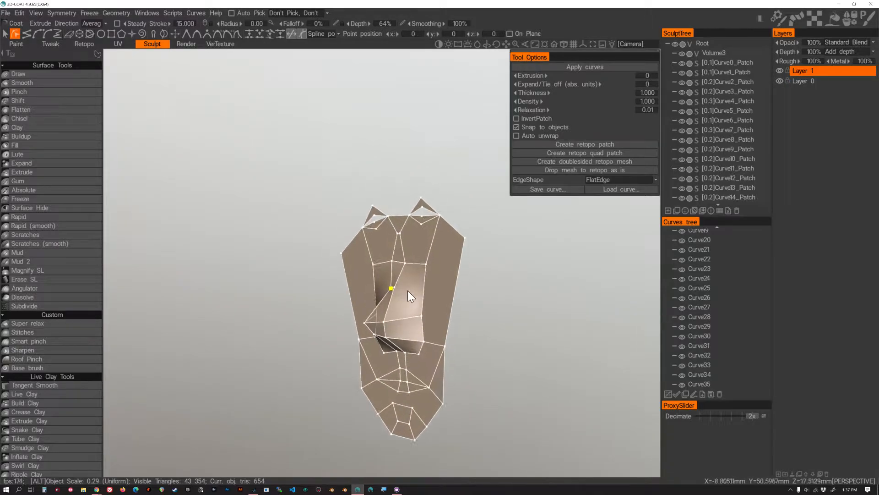
{"action": "right_click_drag", "start_coordinate": [405, 292], "coordinate": [467, 300], "text": "alt"}
{"action": "left_click_drag", "start_coordinate": [467, 300], "coordinate": [396, 281], "text": "alt"}
{"action": "right_click_drag", "start_coordinate": [397, 280], "coordinate": [354, 298], "text": "alt"}
{"action": "left_click_drag", "start_coordinate": [353, 297], "coordinate": [466, 256], "text": "alt"}
{"action": "middle_click_drag", "start_coordinate": [466, 257], "coordinate": [441, 269], "text": "alt"}
{"action": "left_click_drag", "start_coordinate": [441, 269], "coordinate": [340, 295], "text": "alt"}
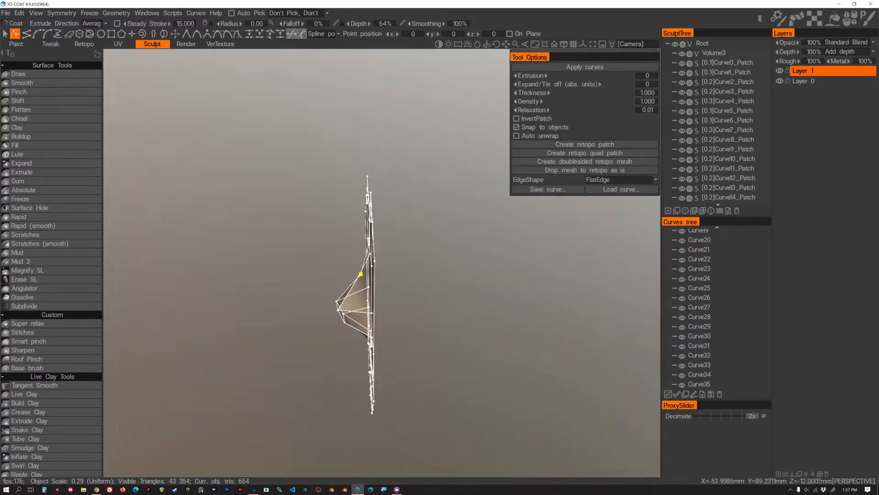
Pull the right long side panel's outer corner backward and adjust the upper right panel's lower outer corner in depth.
{"action": "left_click_drag", "start_coordinate": [385, 263], "coordinate": [439, 263]}
{"action": "left_click_drag", "start_coordinate": [383, 281], "coordinate": [494, 250], "text": "alt"}
{"action": "left_click_drag", "start_coordinate": [370, 261], "coordinate": [439, 270], "text": "alt"}
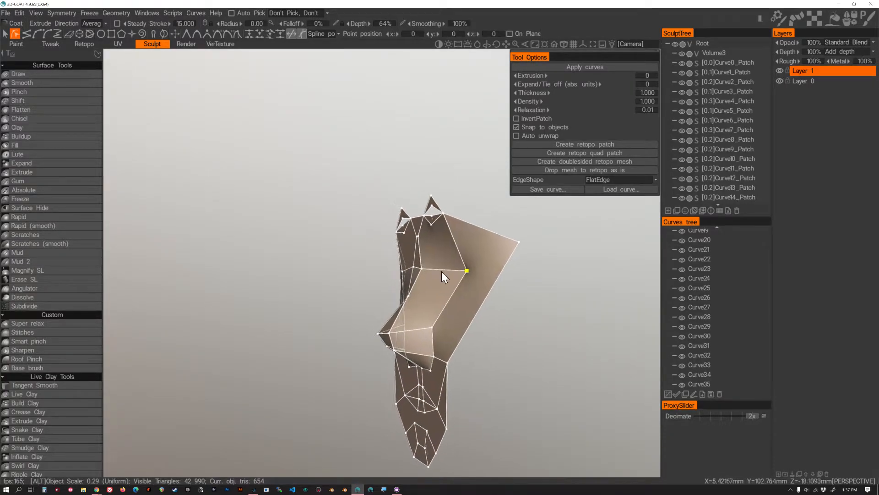
{"action": "middle_click_drag", "start_coordinate": [439, 269], "coordinate": [444, 303], "text": "alt"}
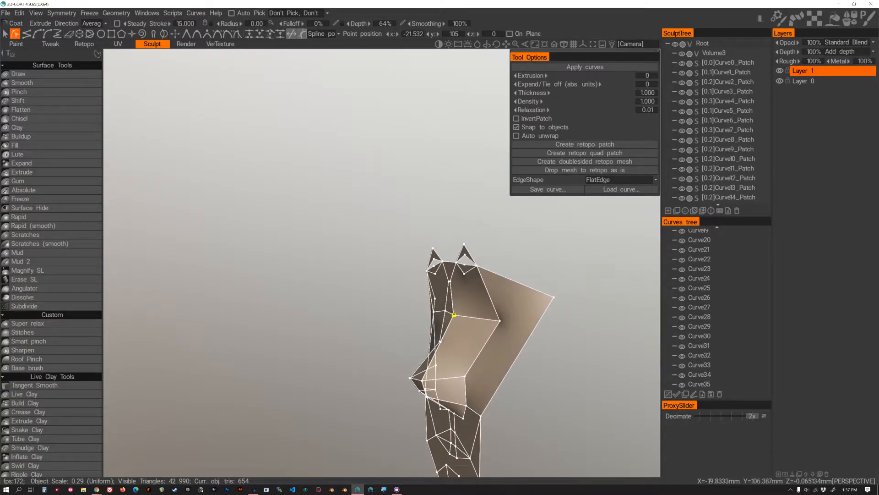
Reposition the top nose bridge points, the eye shapes' points and the left side panel's outer corner in depth.
{"action": "left_click_drag", "start_coordinate": [477, 312], "coordinate": [458, 321], "text": "alt"}
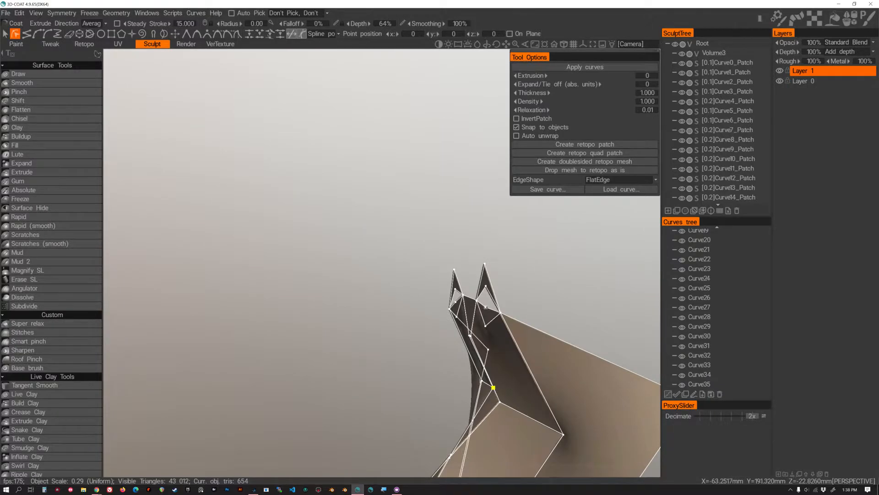
{"action": "mouse_move", "coordinate": [458, 321]}
{"action": "left_mouse_down", "text": "alt"}
{"action": "mouse_move", "coordinate": [533, 294]}
{"action": "mouse_move", "coordinate": [515, 298]}
{"action": "mouse_move", "coordinate": [537, 304]}
{"action": "mouse_move", "coordinate": [366, 306]}
{"action": "mouse_move", "coordinate": [393, 300]}
{"action": "left_mouse_up", "text": "alt"}
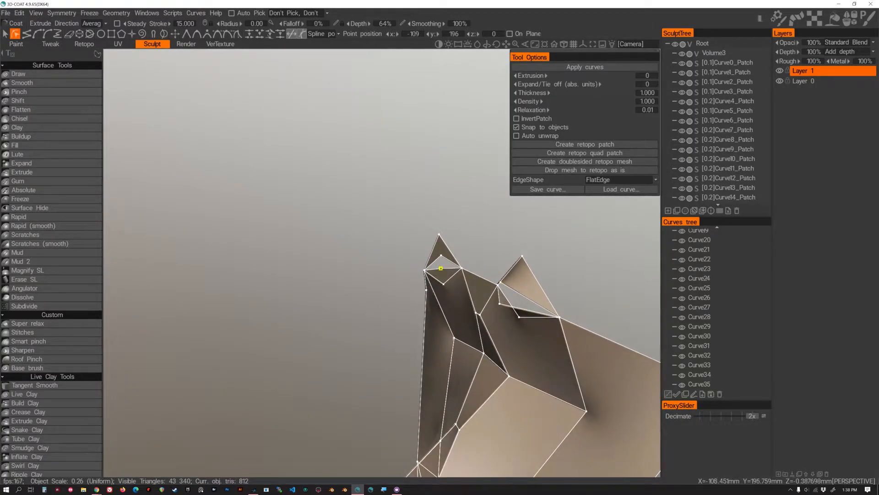
{"action": "mouse_move", "coordinate": [426, 277]}
{"action": "left_mouse_down", "text": "alt"}
{"action": "mouse_move", "coordinate": [470, 283]}
{"action": "mouse_move", "coordinate": [422, 294]}
{"action": "mouse_move", "coordinate": [442, 284]}
{"action": "mouse_move", "coordinate": [509, 318]}
{"action": "mouse_move", "coordinate": [458, 298]}
{"action": "mouse_move", "coordinate": [407, 300]}
{"action": "mouse_move", "coordinate": [444, 295]}
{"action": "mouse_move", "coordinate": [509, 314]}
{"action": "mouse_move", "coordinate": [506, 298]}
{"action": "mouse_move", "coordinate": [429, 329]}
{"action": "mouse_move", "coordinate": [448, 289]}
{"action": "mouse_move", "coordinate": [478, 297]}
{"action": "mouse_move", "coordinate": [422, 363]}
{"action": "mouse_move", "coordinate": [433, 253]}
{"action": "mouse_move", "coordinate": [448, 269]}
{"action": "mouse_move", "coordinate": [428, 267]}
{"action": "left_mouse_up", "text": "alt"}
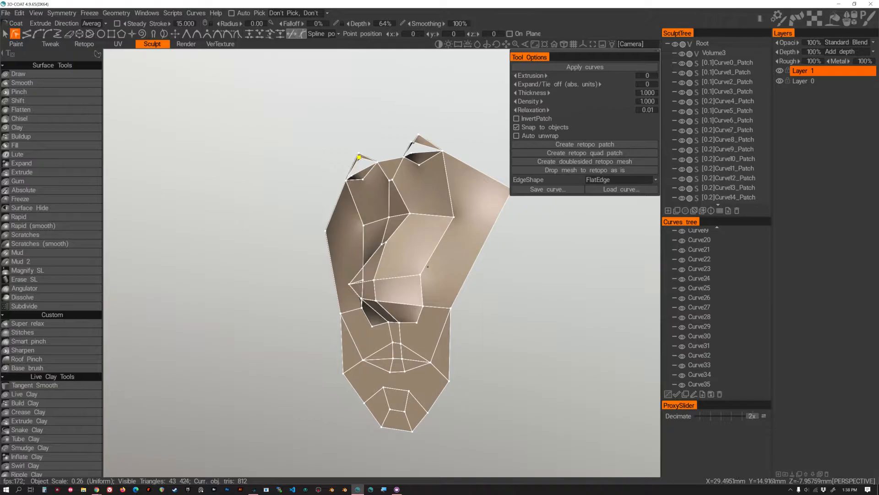
Apply the brown clay shader from the default set to all visible volumes and enable Cast Shadows.
{"action": "key", "text": "4"}
{"action": "left_click", "coordinate": [431, 284]}
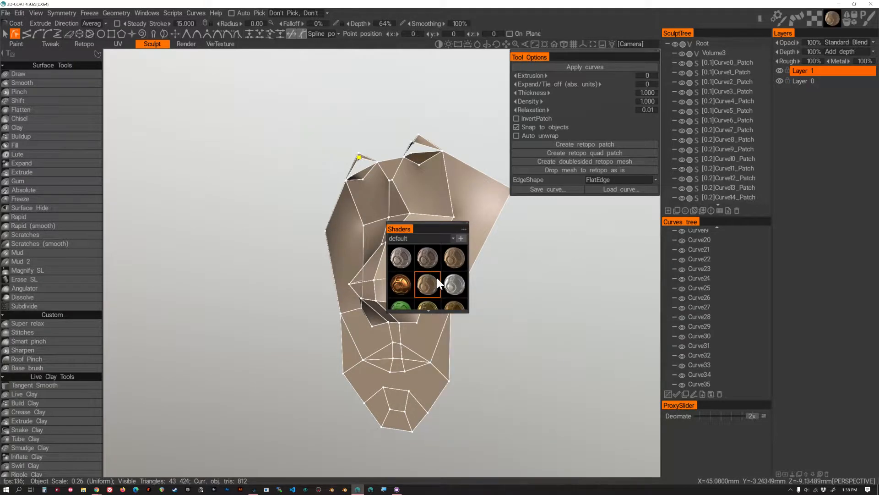
{"action": "right_click", "coordinate": [431, 284]}
{"action": "left_click", "coordinate": [425, 317]}
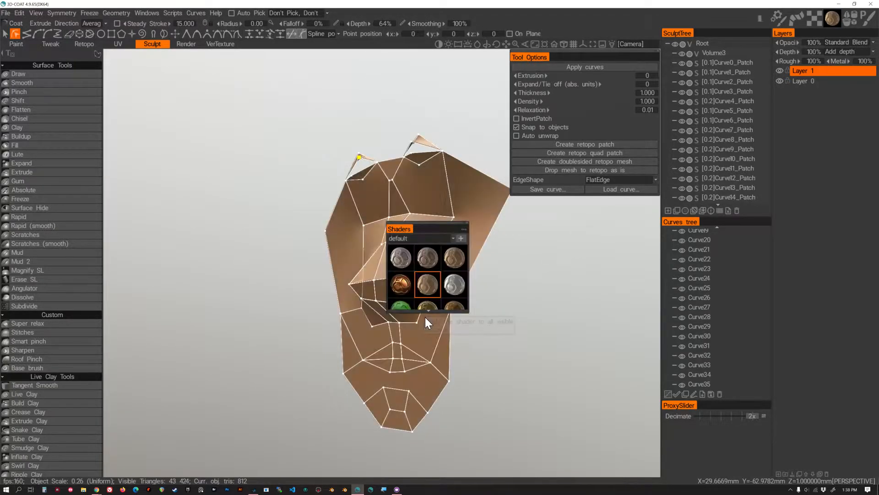
{"action": "left_click_drag", "start_coordinate": [491, 301], "coordinate": [511, 306], "text": "alt"}
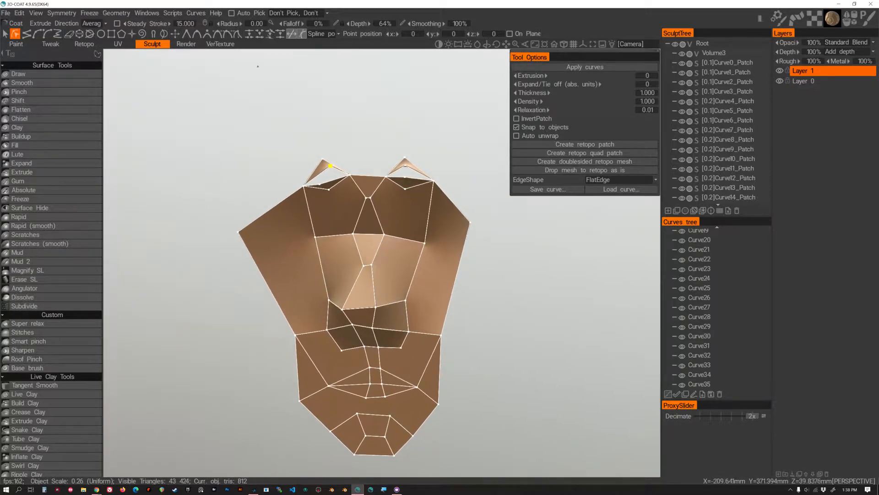
{"action": "left_click", "coordinate": [120, 13]}
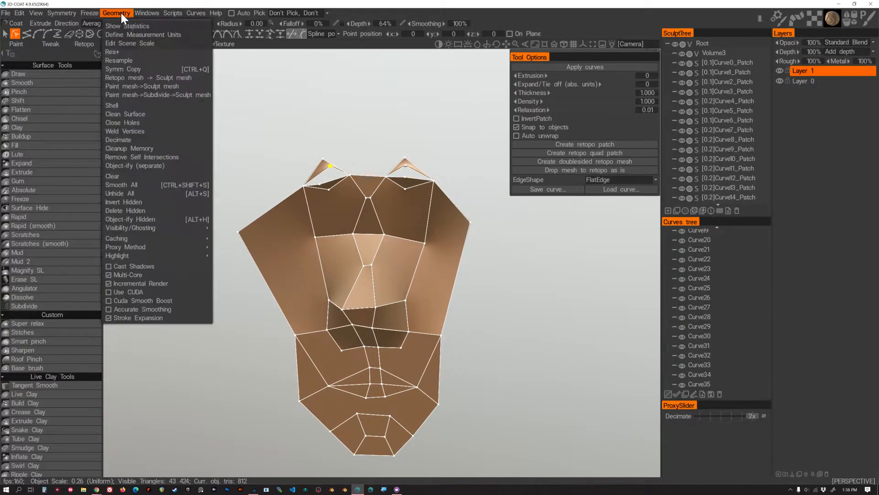
{"action": "left_click", "coordinate": [167, 266]}
Pull the upper right panel's lower outer corner outward, and add a point on the right side panel's outer edge to bulge it backward.
{"action": "mouse_move", "coordinate": [334, 289]}
{"action": "left_mouse_down", "text": "alt"}
{"action": "mouse_move", "coordinate": [436, 287]}
{"action": "mouse_move", "coordinate": [363, 285]}
{"action": "mouse_move", "coordinate": [350, 297]}
{"action": "mouse_move", "coordinate": [422, 281]}
{"action": "mouse_move", "coordinate": [380, 271]}
{"action": "mouse_move", "coordinate": [434, 243]}
{"action": "mouse_move", "coordinate": [409, 266]}
{"action": "mouse_move", "coordinate": [399, 253]}
{"action": "mouse_move", "coordinate": [414, 249]}
{"action": "mouse_move", "coordinate": [406, 263]}
{"action": "mouse_move", "coordinate": [398, 258]}
{"action": "mouse_move", "coordinate": [476, 253]}
{"action": "mouse_move", "coordinate": [382, 258]}
{"action": "mouse_move", "coordinate": [402, 262]}
{"action": "mouse_move", "coordinate": [383, 270]}
{"action": "mouse_move", "coordinate": [409, 264]}
{"action": "mouse_move", "coordinate": [448, 274]}
{"action": "mouse_move", "coordinate": [447, 258]}
{"action": "mouse_move", "coordinate": [457, 264]}
{"action": "mouse_move", "coordinate": [398, 267]}
{"action": "mouse_move", "coordinate": [463, 265]}
{"action": "left_mouse_up", "text": "alt"}
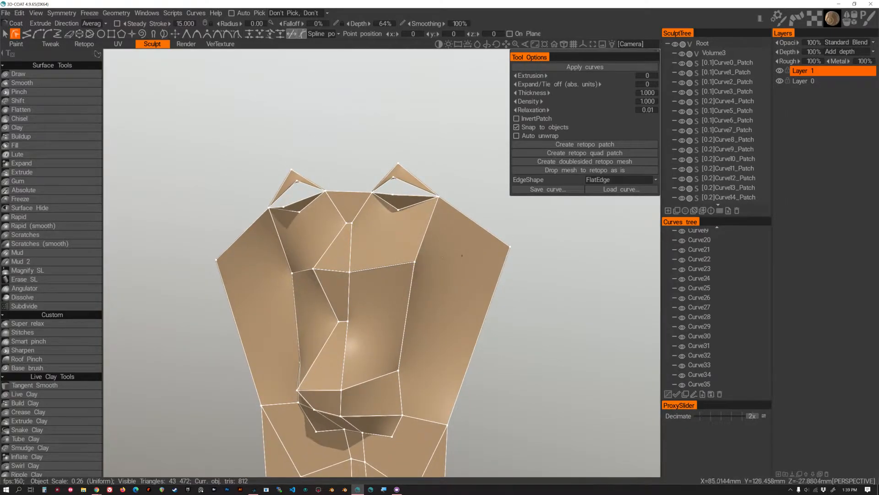
{"action": "left_click_drag", "start_coordinate": [463, 266], "coordinate": [430, 270], "text": "alt"}
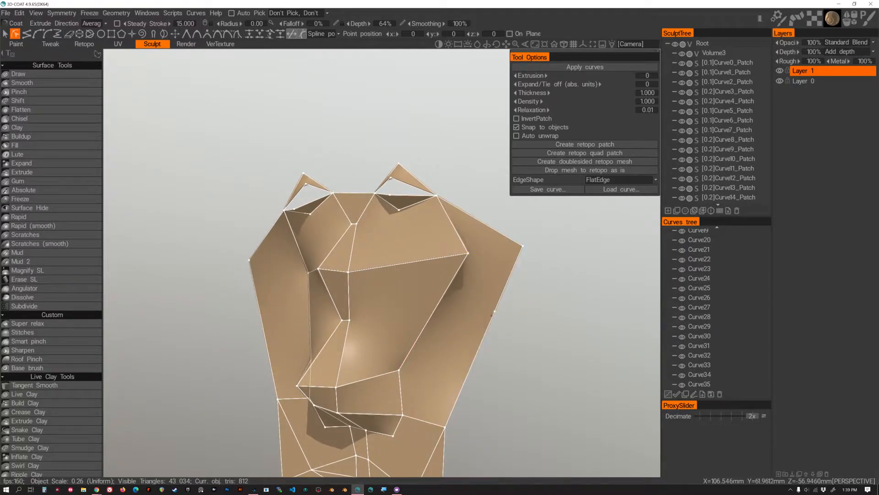
{"action": "left_click_drag", "start_coordinate": [536, 326], "coordinate": [443, 290], "text": "alt"}
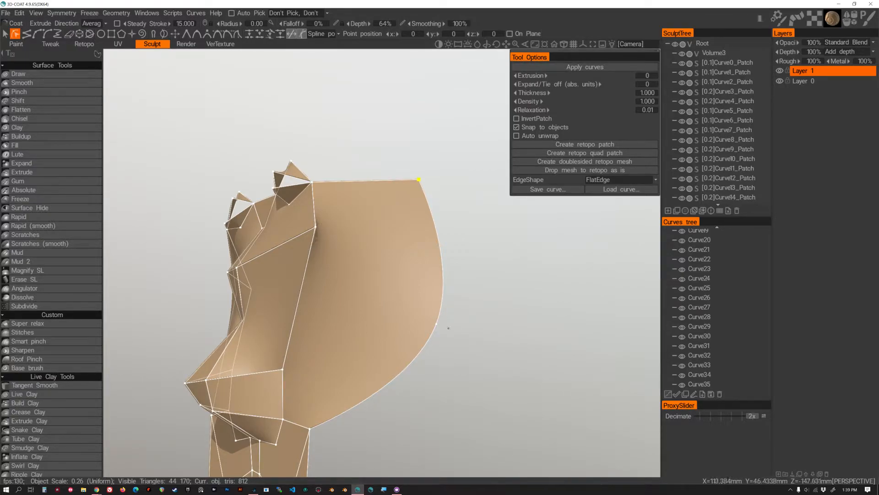
{"action": "left_click_drag", "start_coordinate": [340, 241], "coordinate": [404, 284], "text": "alt"}
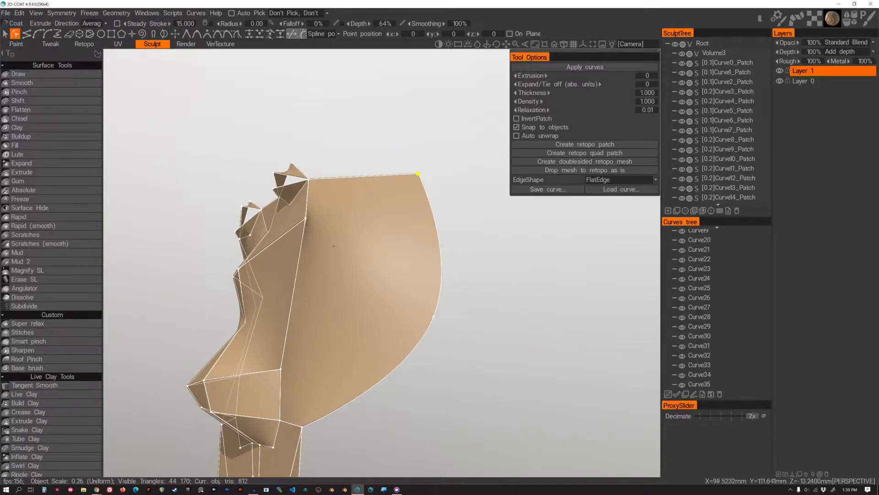
{"action": "left_click_drag", "start_coordinate": [439, 330], "coordinate": [378, 315], "text": "alt"}
{"action": "left_click_drag", "start_coordinate": [361, 270], "coordinate": [378, 278], "text": "alt"}
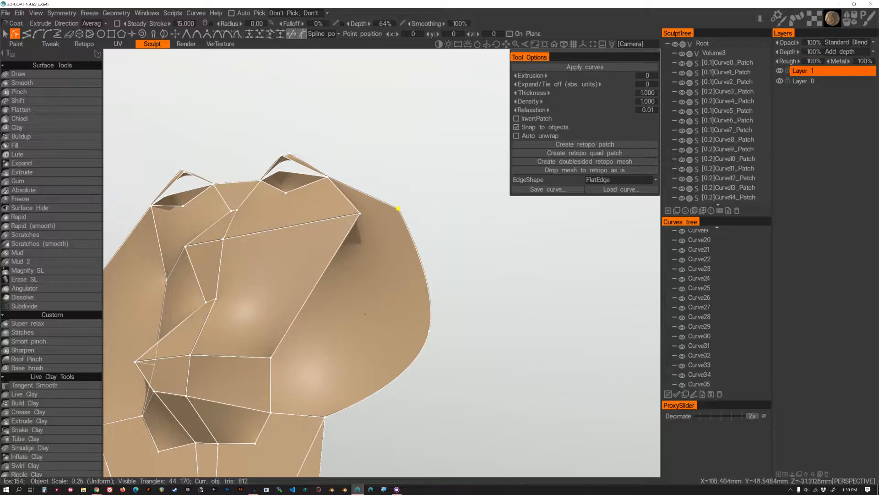
Pull the upper left panel's lower outer corner outward to mirror the right one and shift the left mid-nose point.
{"action": "left_click_drag", "start_coordinate": [365, 316], "coordinate": [292, 182], "text": "alt"}
{"action": "right_click_drag", "start_coordinate": [488, 306], "coordinate": [415, 339], "text": "alt"}
{"action": "left_click_drag", "start_coordinate": [414, 339], "coordinate": [441, 335], "text": "alt"}
{"action": "right_click_drag", "start_coordinate": [441, 334], "coordinate": [430, 318], "text": "alt"}
{"action": "left_click_drag", "start_coordinate": [431, 319], "coordinate": [426, 362], "text": "alt"}
{"action": "left_click_drag", "start_coordinate": [467, 311], "coordinate": [379, 274], "text": "alt"}
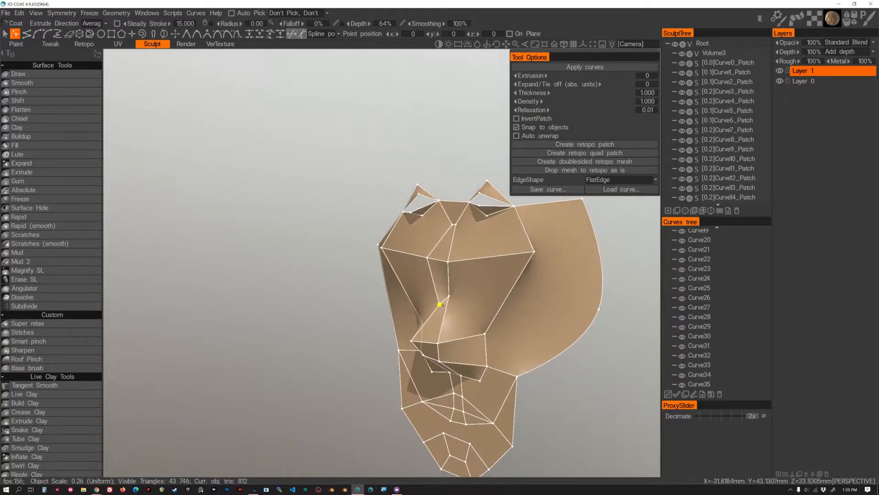
Adjust the two mid-nose points to widen and level the nose bridge between the cheek panels.
{"action": "mouse_move", "coordinate": [453, 304]}
{"action": "left_mouse_down", "text": "alt"}
{"action": "mouse_move", "coordinate": [444, 308]}
{"action": "mouse_move", "coordinate": [569, 302]}
{"action": "mouse_move", "coordinate": [504, 306]}
{"action": "mouse_move", "coordinate": [516, 303]}
{"action": "mouse_move", "coordinate": [444, 295]}
{"action": "left_mouse_up", "text": "alt"}
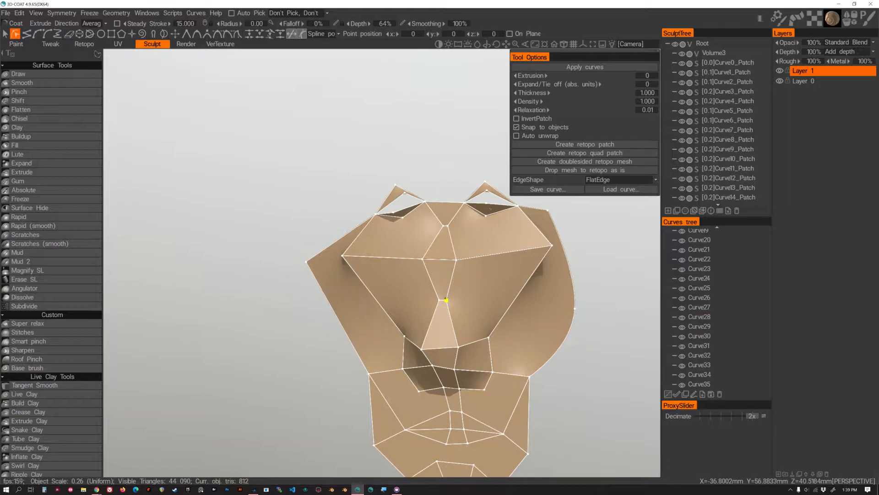
{"action": "mouse_move", "coordinate": [450, 312]}
{"action": "left_mouse_down", "text": "alt"}
{"action": "mouse_move", "coordinate": [469, 305]}
{"action": "mouse_move", "coordinate": [393, 314]}
{"action": "mouse_move", "coordinate": [450, 313]}
{"action": "left_mouse_up", "text": "alt"}
{"action": "right_click_drag", "start_coordinate": [450, 313], "coordinate": [505, 333], "text": "alt"}
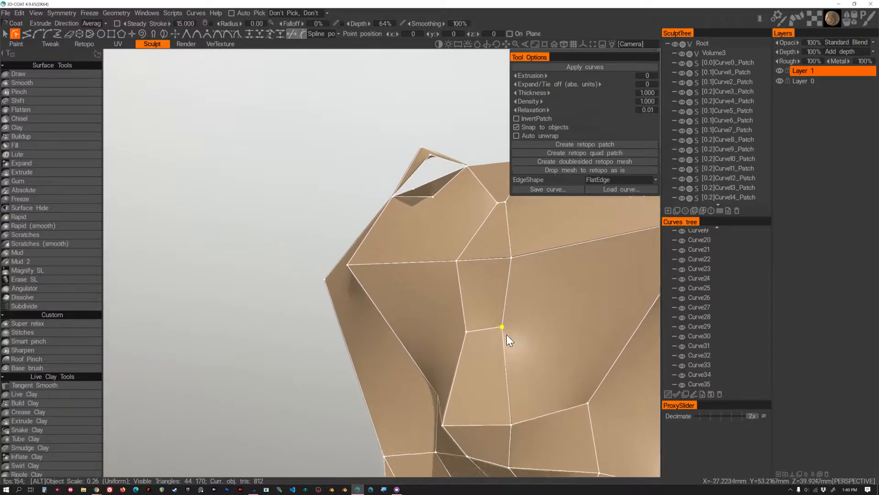
{"action": "middle_click_drag", "start_coordinate": [506, 334], "coordinate": [408, 284], "text": "alt"}
{"action": "left_click_drag", "start_coordinate": [408, 284], "coordinate": [442, 331], "text": "alt"}
{"action": "middle_click_drag", "start_coordinate": [435, 315], "coordinate": [447, 347], "text": "alt"}
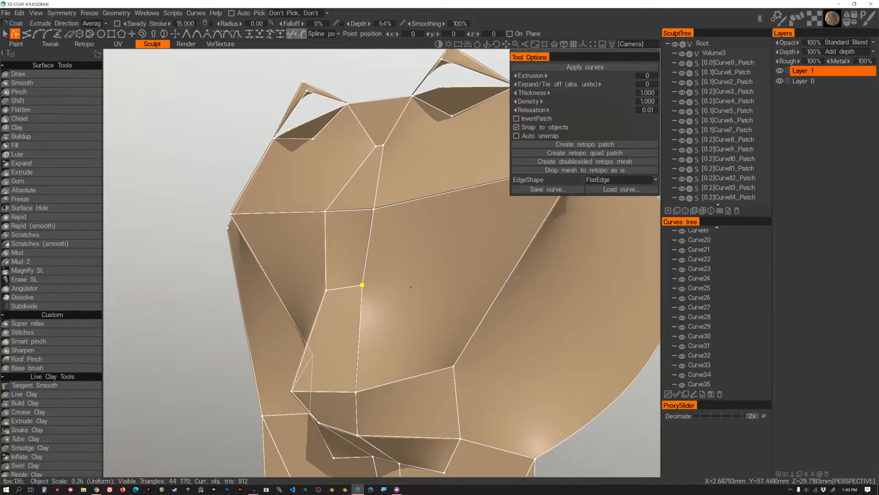
Reposition the nose tip's lower corner points to shape the underside of the nose.
{"action": "right_click_drag", "start_coordinate": [440, 302], "coordinate": [404, 286], "text": "alt"}
{"action": "left_click_drag", "start_coordinate": [403, 286], "coordinate": [412, 314], "text": "alt"}
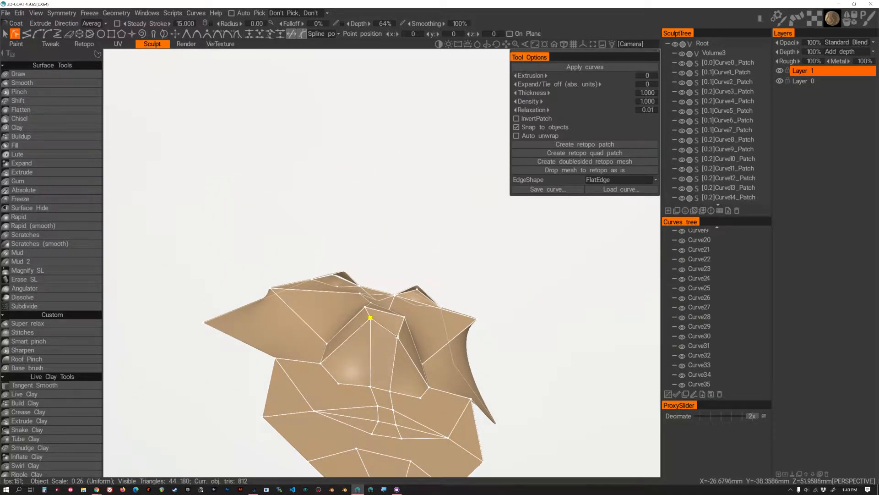
{"action": "left_click_drag", "start_coordinate": [404, 343], "coordinate": [412, 366], "text": "alt"}
{"action": "middle_click_drag", "start_coordinate": [412, 366], "coordinate": [406, 308], "text": "alt"}
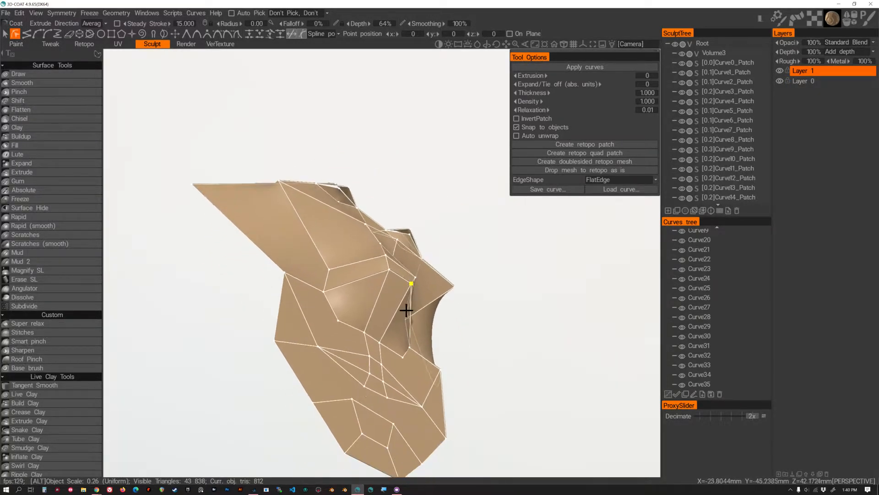
Add a point on each of the two adjoining panel edges above the left nostril and arch the edges upward.
{"action": "left_click_drag", "start_coordinate": [406, 308], "coordinate": [413, 329], "text": "alt"}
{"action": "right_click_drag", "start_coordinate": [413, 329], "coordinate": [397, 373], "text": "alt"}
{"action": "middle_click_drag", "start_coordinate": [396, 373], "coordinate": [444, 290], "text": "alt"}
{"action": "left_click_drag", "start_coordinate": [444, 289], "coordinate": [404, 287], "text": "alt"}
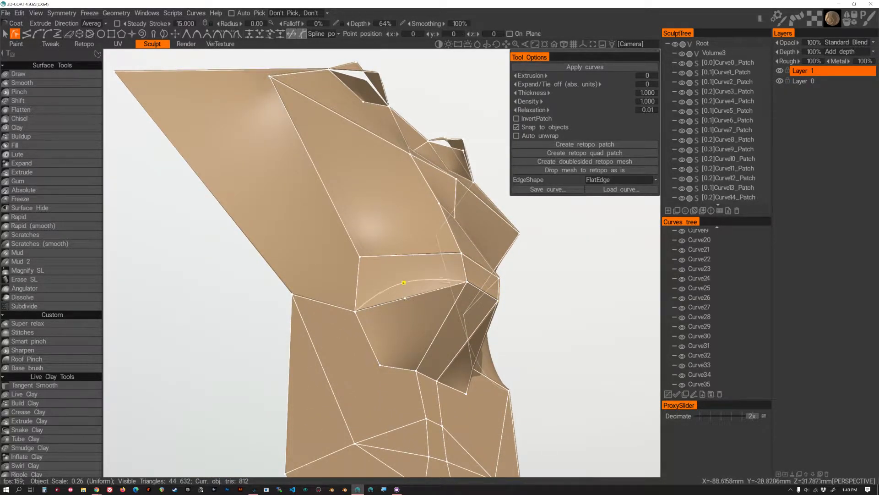
{"action": "left_click_drag", "start_coordinate": [404, 287], "coordinate": [358, 336], "text": "alt"}
{"action": "left_click", "coordinate": [346, 334]}
{"action": "left_click_drag", "start_coordinate": [346, 335], "coordinate": [340, 318]}
Raise the inner edge point above the left nostril to match the neighbouring panel's arch and close the gap between them.
{"action": "left_click_drag", "start_coordinate": [341, 318], "coordinate": [372, 334], "text": "alt"}
{"action": "left_click", "coordinate": [364, 328]}
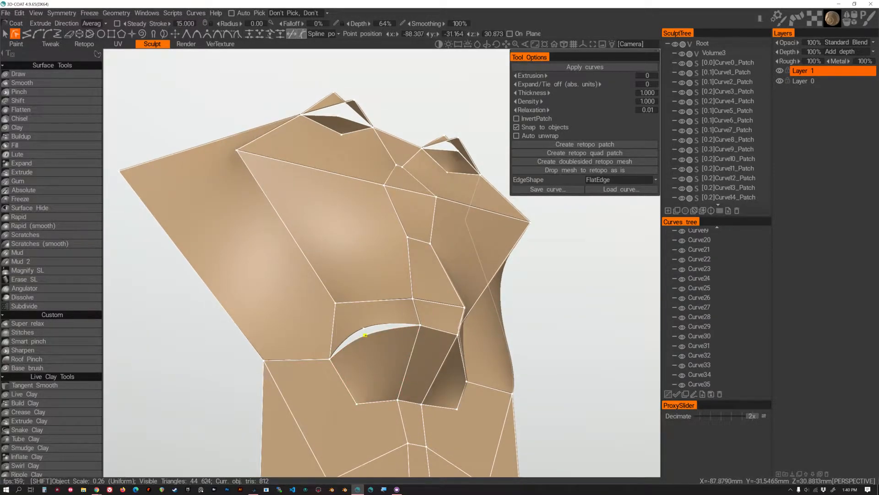
{"action": "left_click", "coordinate": [365, 332], "text": "shift"}
{"action": "left_click_drag", "start_coordinate": [365, 334], "coordinate": [366, 322]}
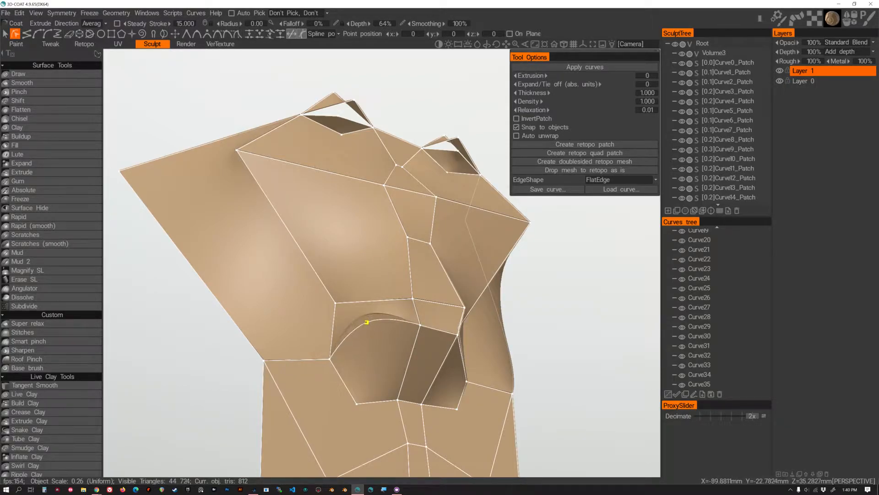
Add a point on each of the two adjoining panel edges above the right nostril and arch the edges upward.
{"action": "mouse_move", "coordinate": [436, 345]}
{"action": "left_mouse_down", "text": "alt"}
{"action": "mouse_move", "coordinate": [408, 371]}
{"action": "mouse_move", "coordinate": [390, 342]}
{"action": "mouse_move", "coordinate": [450, 340]}
{"action": "mouse_move", "coordinate": [435, 349]}
{"action": "left_mouse_up", "text": "alt"}
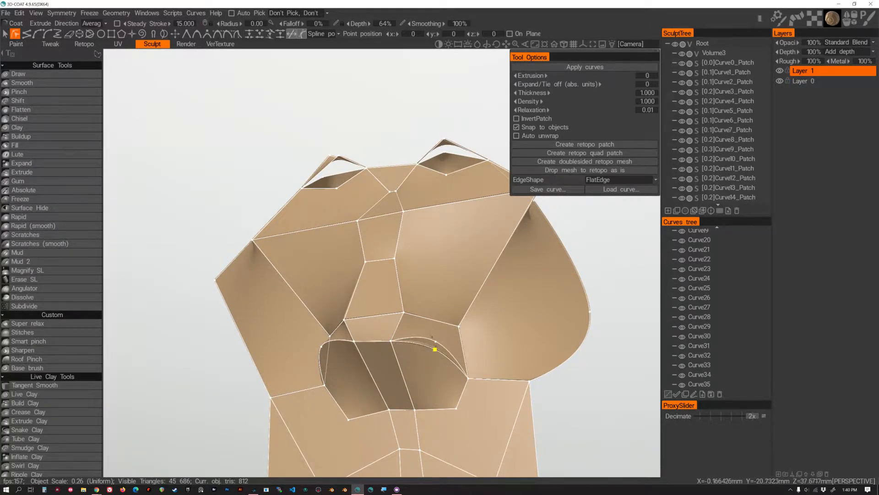
{"action": "left_click", "coordinate": [436, 341]}
{"action": "left_click_drag", "start_coordinate": [435, 349], "coordinate": [532, 377]}
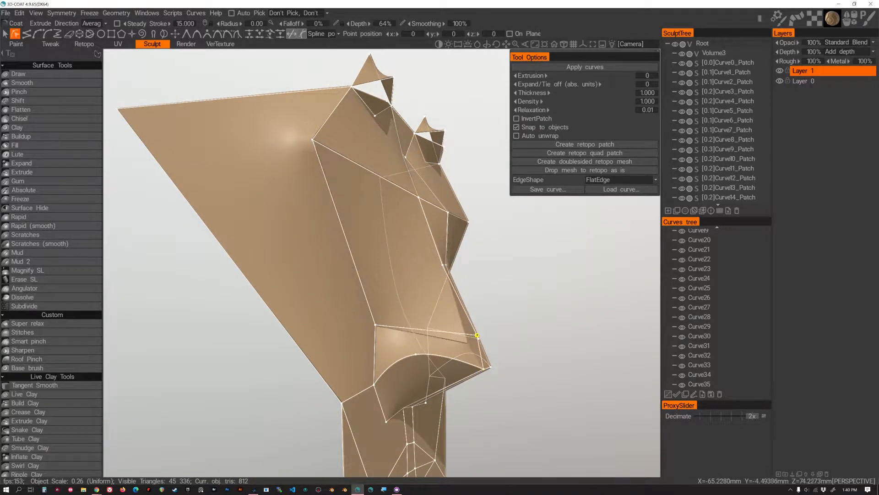
Raise the two upper corner points of the nose tip to lift its front face.
{"action": "left_click_drag", "start_coordinate": [484, 362], "coordinate": [388, 291], "text": "alt"}
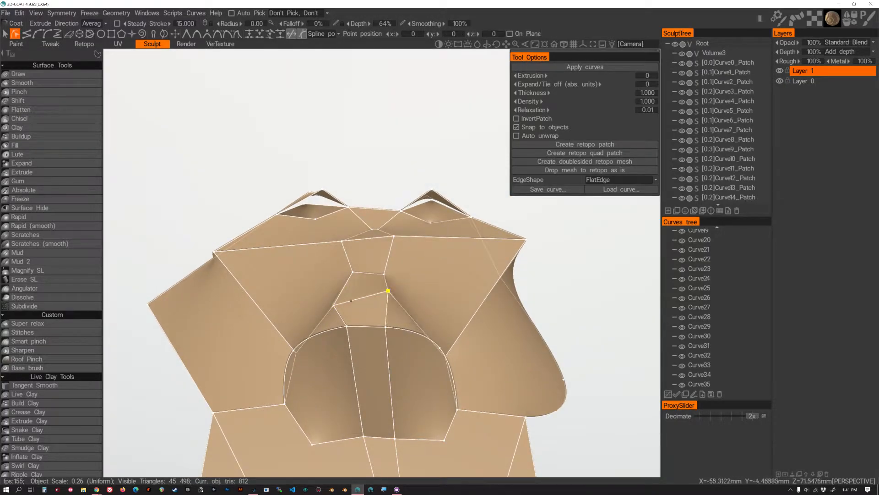
{"action": "left_click_drag", "start_coordinate": [333, 305], "coordinate": [344, 287]}
{"action": "left_click_drag", "start_coordinate": [406, 310], "coordinate": [423, 329], "text": "alt"}
{"action": "right_click_drag", "start_coordinate": [422, 329], "coordinate": [437, 346], "text": "alt"}
{"action": "middle_click_drag", "start_coordinate": [437, 346], "coordinate": [390, 301], "text": "alt"}
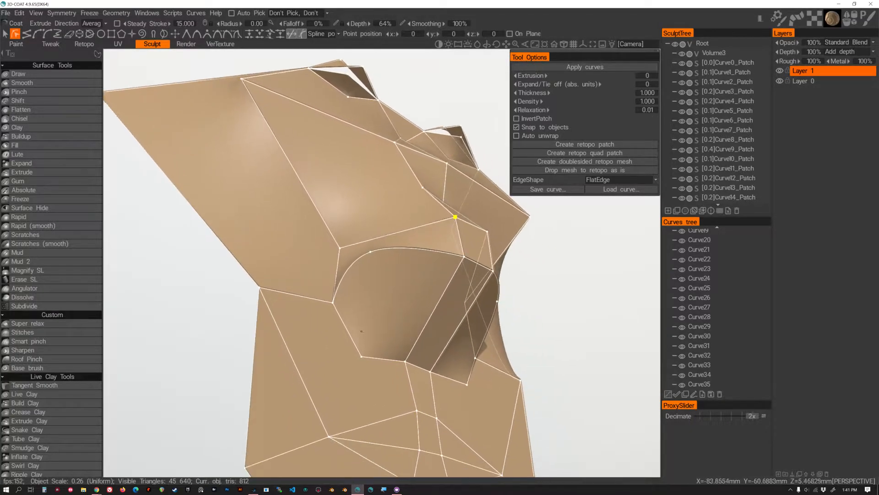
{"action": "left_click", "coordinate": [348, 331]}
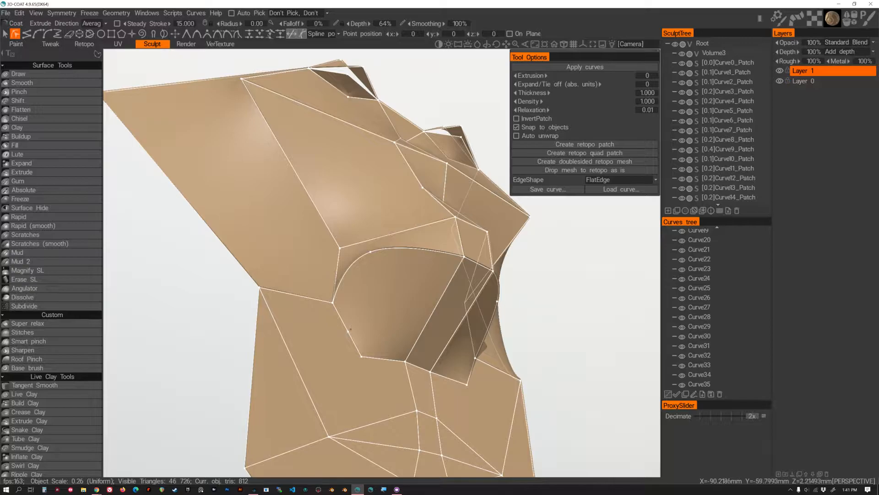
{"action": "left_click_drag", "start_coordinate": [384, 308], "coordinate": [383, 312]}
{"action": "right_click_drag", "start_coordinate": [386, 315], "coordinate": [418, 336], "text": "alt"}
{"action": "mouse_move", "coordinate": [419, 336]}
{"action": "left_mouse_down", "text": "alt"}
{"action": "mouse_move", "coordinate": [381, 338]}
{"action": "mouse_move", "coordinate": [430, 337]}
{"action": "left_mouse_up", "text": "alt"}
{"action": "right_click_drag", "start_coordinate": [430, 338], "coordinate": [437, 341], "text": "alt"}
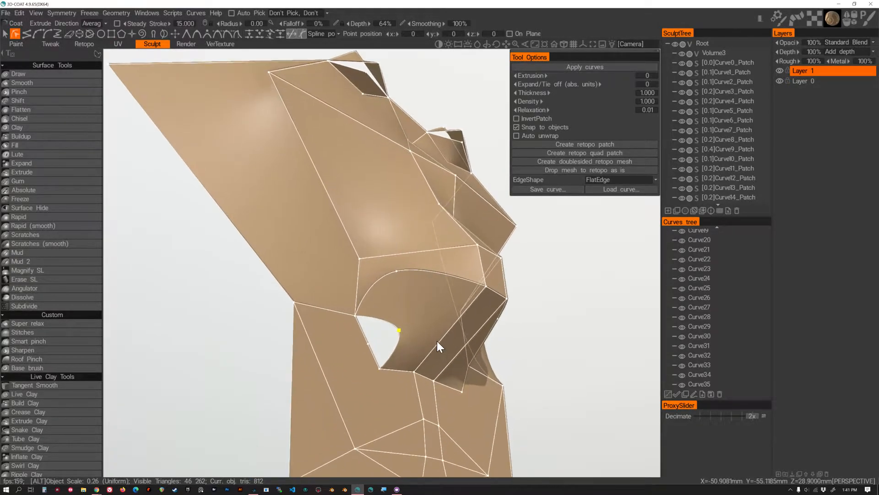
{"action": "left_click_drag", "start_coordinate": [436, 340], "coordinate": [415, 328], "text": "alt"}
{"action": "key", "text": "ctrl+z"}
Add points on the left nostril's outer lower edges, pull the inner edge inward, and straighten the adjoining lip panel's edge.
{"action": "left_click_drag", "start_coordinate": [362, 318], "coordinate": [369, 323], "text": "alt"}
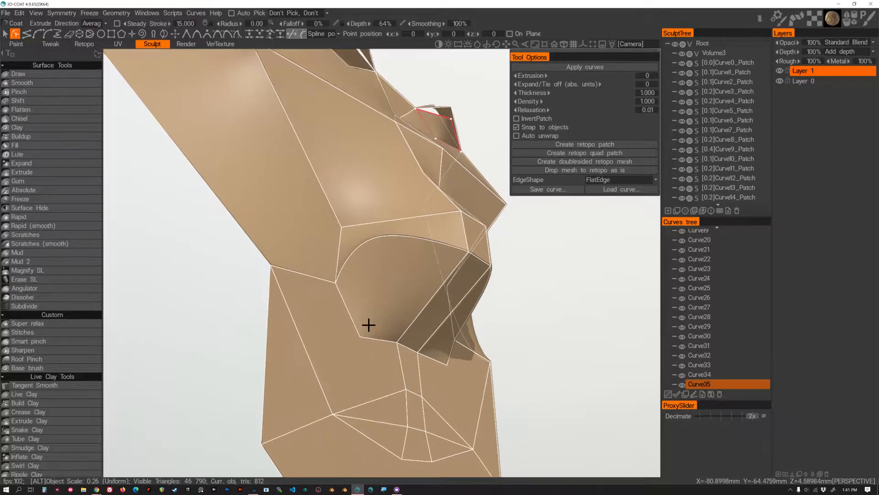
{"action": "right_click_drag", "start_coordinate": [369, 324], "coordinate": [377, 338], "text": "alt"}
{"action": "middle_click_drag", "start_coordinate": [377, 337], "coordinate": [377, 321], "text": "alt"}
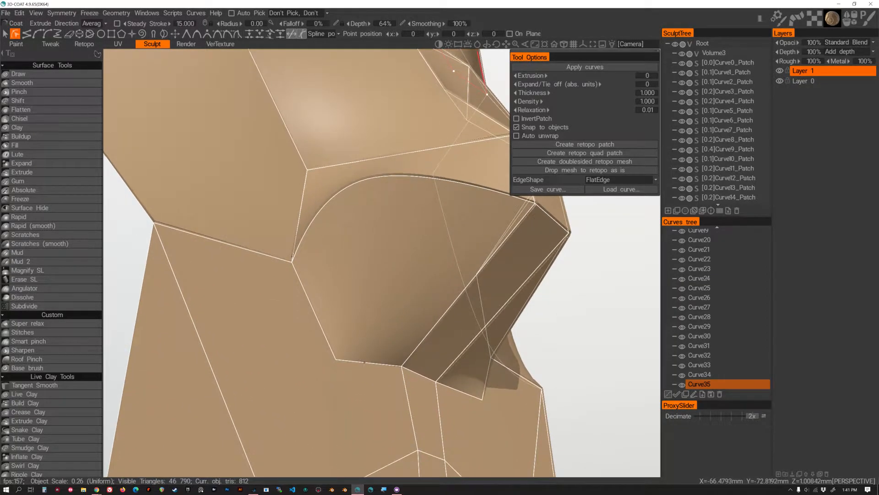
{"action": "key", "text": "Escape"}
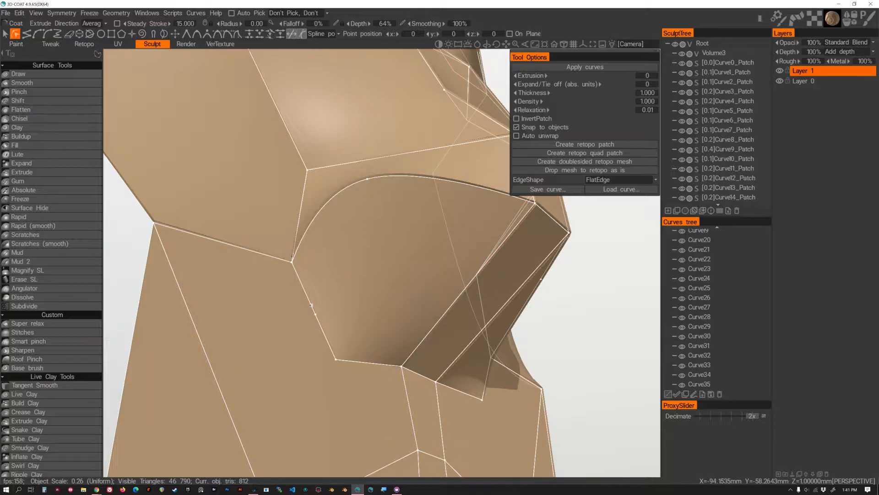
{"action": "left_click_drag", "start_coordinate": [315, 315], "coordinate": [331, 312]}
{"action": "key", "text": "Escape"}
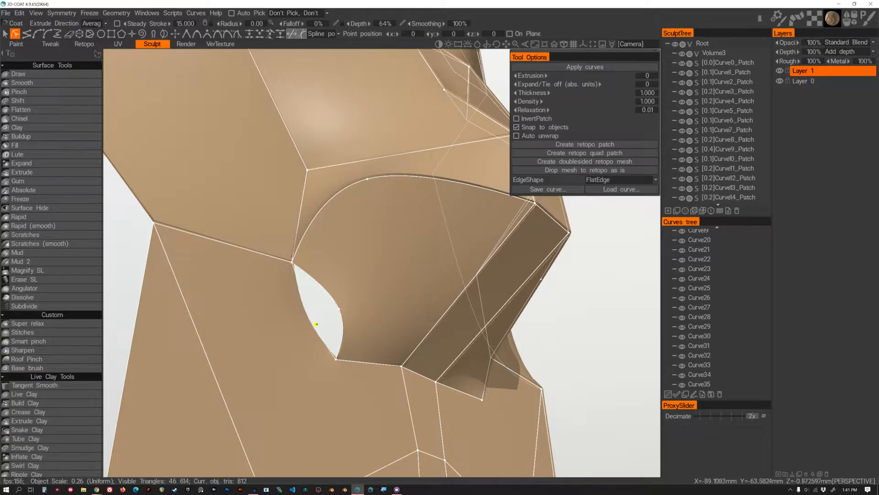
{"action": "left_click_drag", "start_coordinate": [316, 323], "coordinate": [318, 322]}
Add an upper point on the left nostril's inner edge, pull it up and inward, and bring the lower point back toward the lip edge.
{"action": "left_click", "coordinate": [321, 284]}
{"action": "left_click_drag", "start_coordinate": [320, 284], "coordinate": [354, 257]}
{"action": "left_click_drag", "start_coordinate": [339, 309], "coordinate": [330, 316]}
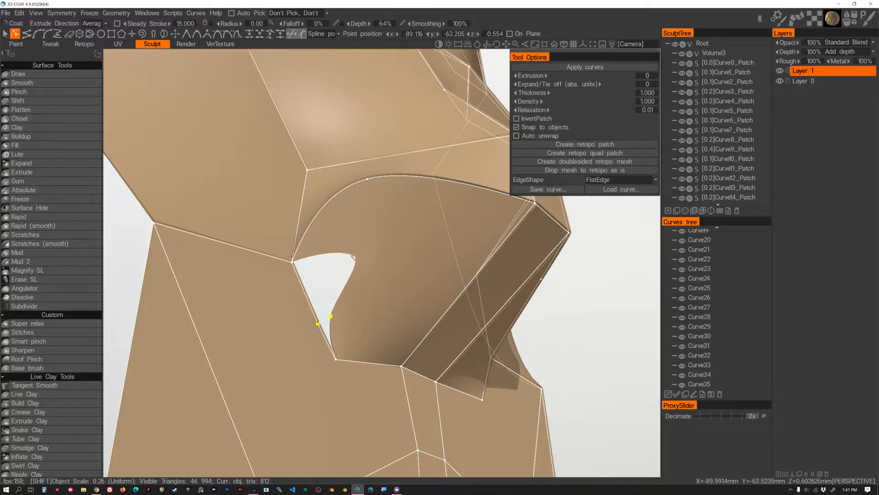
{"action": "right_click", "coordinate": [332, 322]}
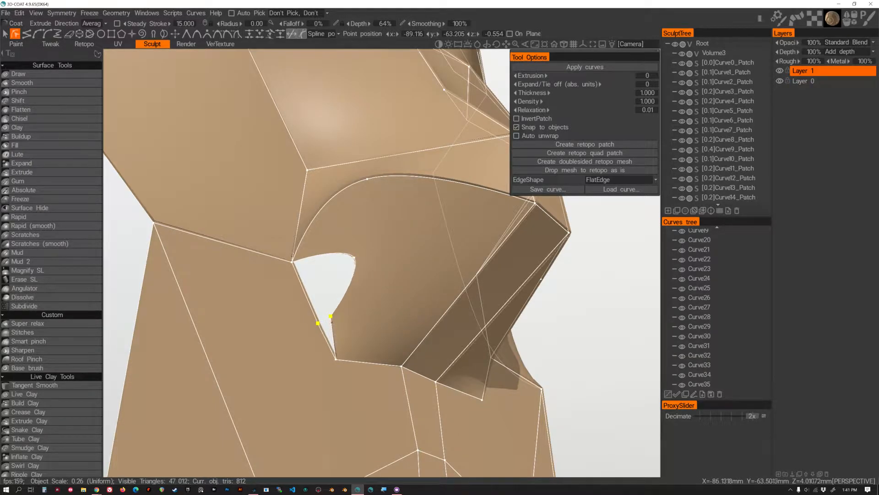
{"action": "left_click_drag", "start_coordinate": [330, 316], "coordinate": [393, 299]}
{"action": "scroll", "coordinate": [342, 317], "scroll_direction": "down", "scroll_amount": 4}
{"action": "scroll", "coordinate": [356, 326], "scroll_direction": "up", "scroll_amount": 5}
Add a point near the outer corner on both sides of the left nostril opening and pull the inner one toward the lip edge.
{"action": "left_click", "coordinate": [391, 290]}
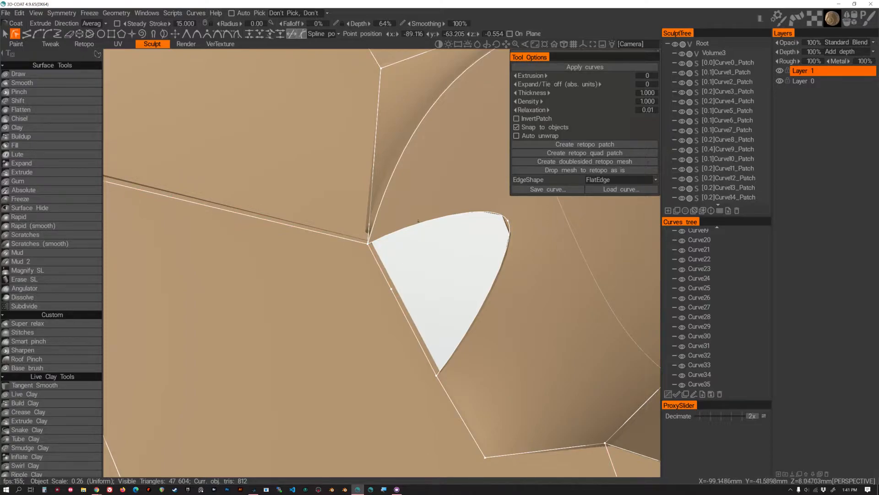
{"action": "left_click", "coordinate": [418, 222]}
{"action": "left_click_drag", "start_coordinate": [418, 224], "coordinate": [413, 264]}
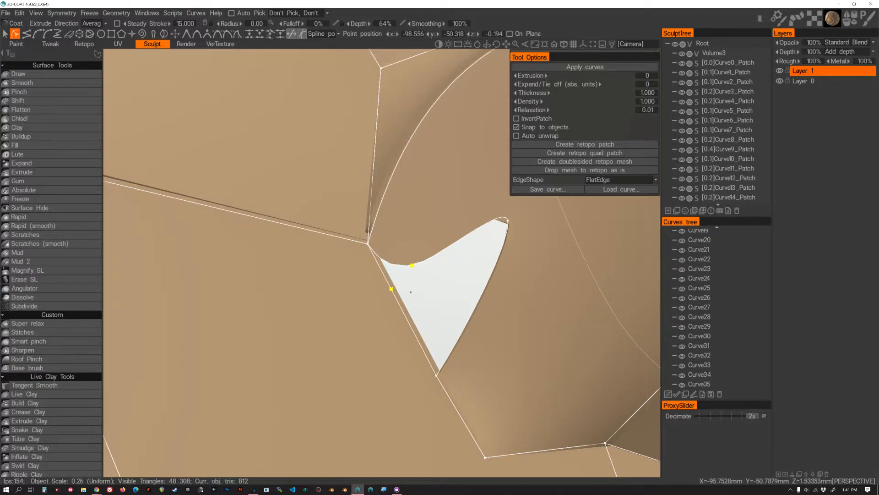
{"action": "middle_click_drag", "start_coordinate": [512, 275], "coordinate": [418, 335]}
{"action": "left_click_drag", "start_coordinate": [413, 332], "coordinate": [466, 346]}
{"action": "right_click_drag", "start_coordinate": [466, 346], "coordinate": [431, 354], "text": "alt"}
{"action": "mouse_move", "coordinate": [434, 350]}
{"action": "left_mouse_down", "text": "alt"}
{"action": "mouse_move", "coordinate": [406, 350]}
{"action": "mouse_move", "coordinate": [418, 349]}
{"action": "left_mouse_up", "text": "alt"}
{"action": "scroll", "coordinate": [414, 344], "scroll_direction": "up", "scroll_amount": 5}
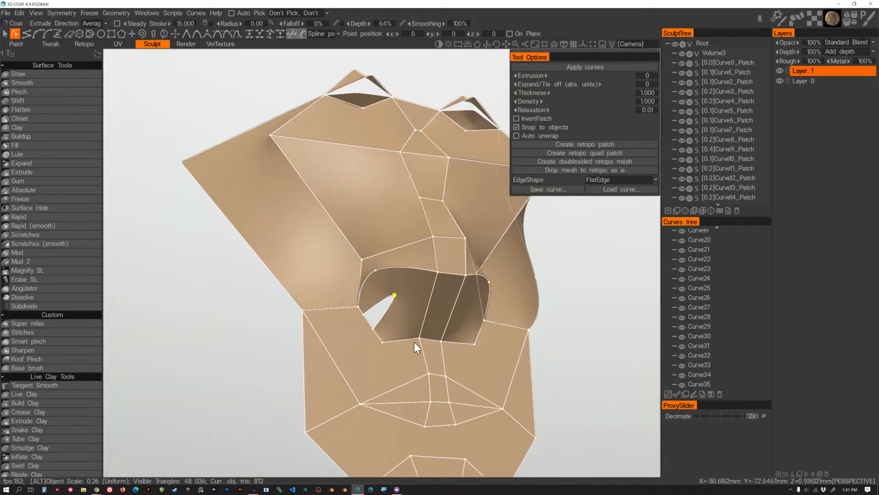
Reposition the left nostril's lower corner points and add a point on the opening's upper edge to round the hole.
{"action": "mouse_move", "coordinate": [367, 337]}
{"action": "left_mouse_down"}
{"action": "mouse_move", "coordinate": [378, 310]}
{"action": "mouse_move", "coordinate": [392, 322]}
{"action": "mouse_move", "coordinate": [378, 331]}
{"action": "left_mouse_up"}
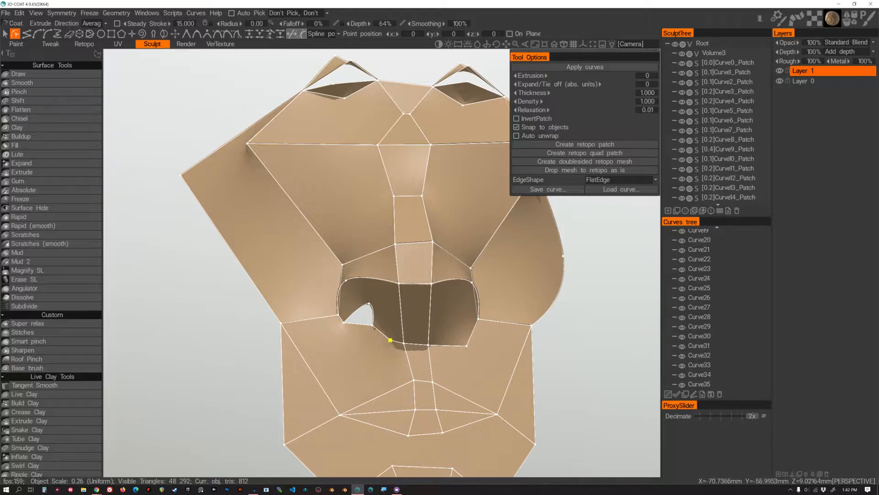
{"action": "left_click_drag", "start_coordinate": [389, 328], "coordinate": [422, 305]}
{"action": "scroll", "coordinate": [421, 306], "scroll_direction": "up", "scroll_amount": 2}
{"action": "left_click", "coordinate": [415, 306]}
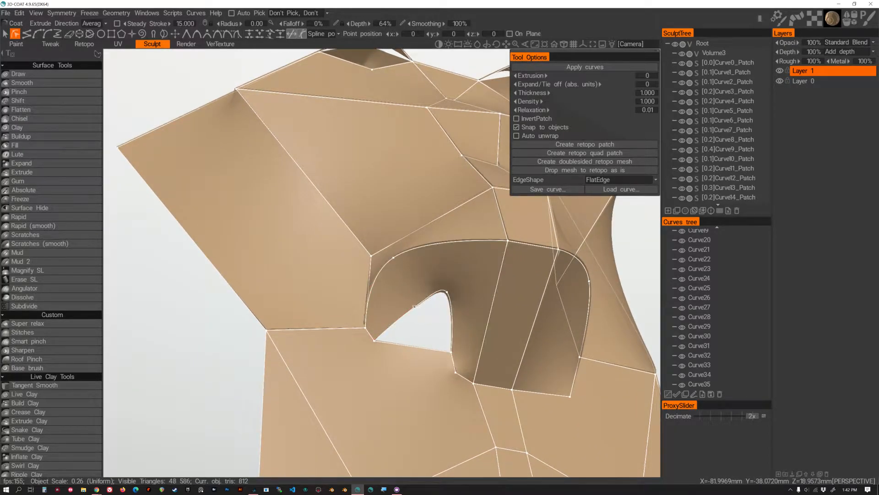
{"action": "mouse_move", "coordinate": [447, 292]}
{"action": "left_mouse_down"}
{"action": "mouse_move", "coordinate": [463, 287]}
{"action": "mouse_move", "coordinate": [414, 334]}
{"action": "mouse_move", "coordinate": [503, 325]}
{"action": "mouse_move", "coordinate": [515, 334]}
{"action": "mouse_move", "coordinate": [400, 300]}
{"action": "mouse_move", "coordinate": [443, 280]}
{"action": "left_mouse_up"}
{"action": "scroll", "coordinate": [492, 296], "scroll_direction": "down", "scroll_amount": 4}
{"action": "scroll", "coordinate": [455, 313], "scroll_direction": "up", "scroll_amount": 5}
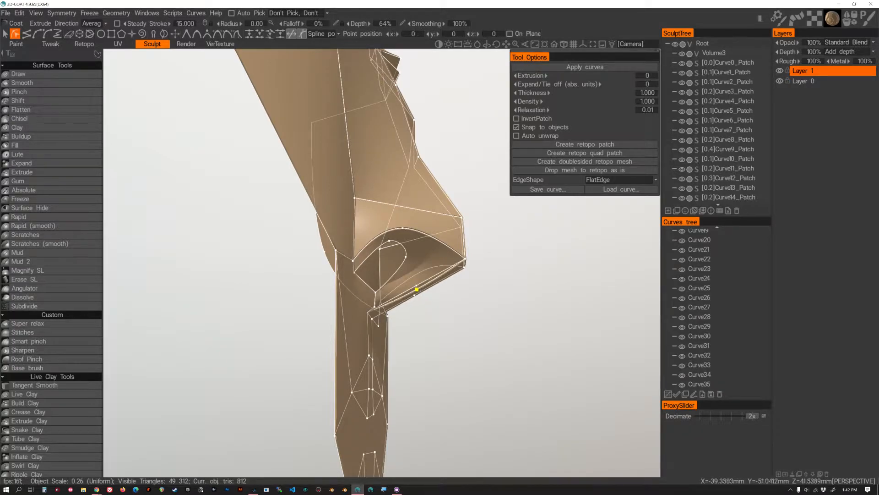
Add midpoints on the edges between the left nostril and the nose's underside strip and shift them to bend the septum.
{"action": "left_click", "coordinate": [416, 288]}
{"action": "left_click_drag", "start_coordinate": [417, 287], "coordinate": [416, 286]}
{"action": "middle_click_drag", "start_coordinate": [416, 285], "coordinate": [275, 303]}
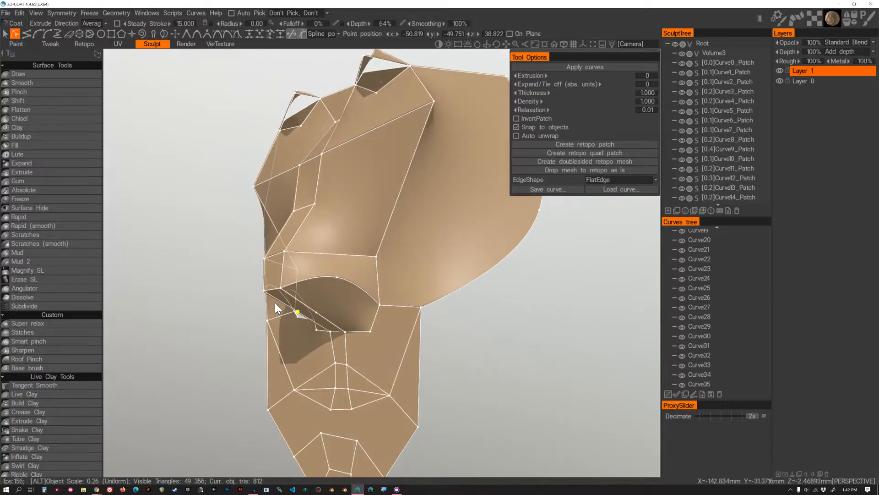
{"action": "left_click_drag", "start_coordinate": [316, 312], "coordinate": [335, 314]}
{"action": "middle_click_drag", "start_coordinate": [335, 313], "coordinate": [467, 310]}
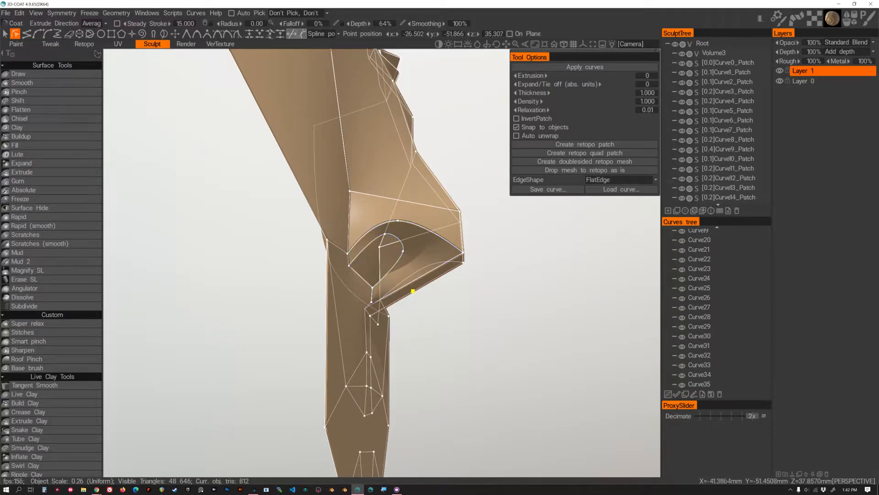
Move the septum's edge points back and down toward the nose base to curve its sides.
{"action": "left_click", "coordinate": [415, 289], "text": "ctrl"}
{"action": "mouse_move", "coordinate": [416, 279]}
{"action": "middle_mouse_down"}
{"action": "mouse_move", "coordinate": [430, 300]}
{"action": "mouse_move", "coordinate": [416, 295]}
{"action": "middle_mouse_up"}
{"action": "left_click_drag", "start_coordinate": [400, 281], "coordinate": [414, 288], "text": "alt"}
{"action": "key", "text": "Escape"}
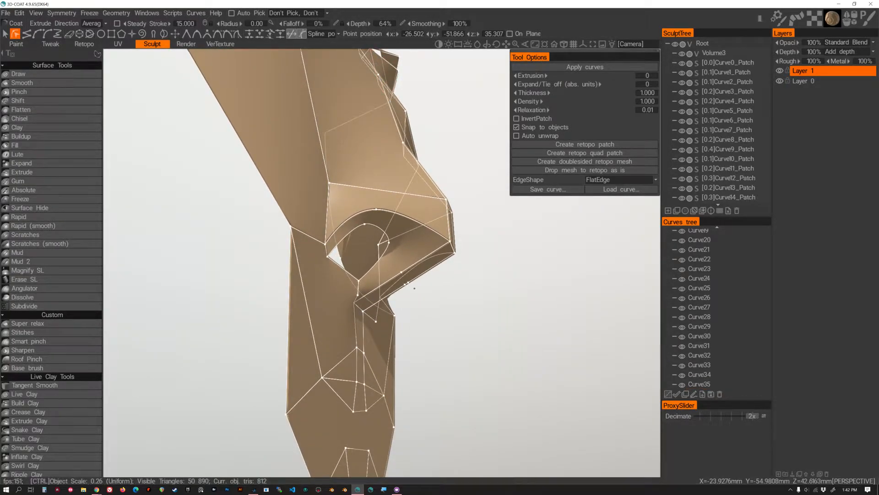
{"action": "left_click", "coordinate": [415, 288], "text": "ctrl"}
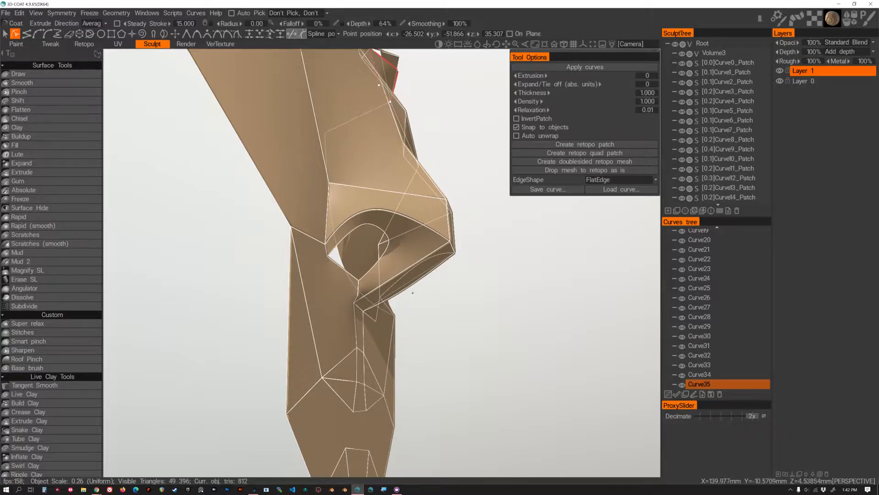
{"action": "key", "text": "Escape"}
{"action": "left_click", "coordinate": [406, 287]}
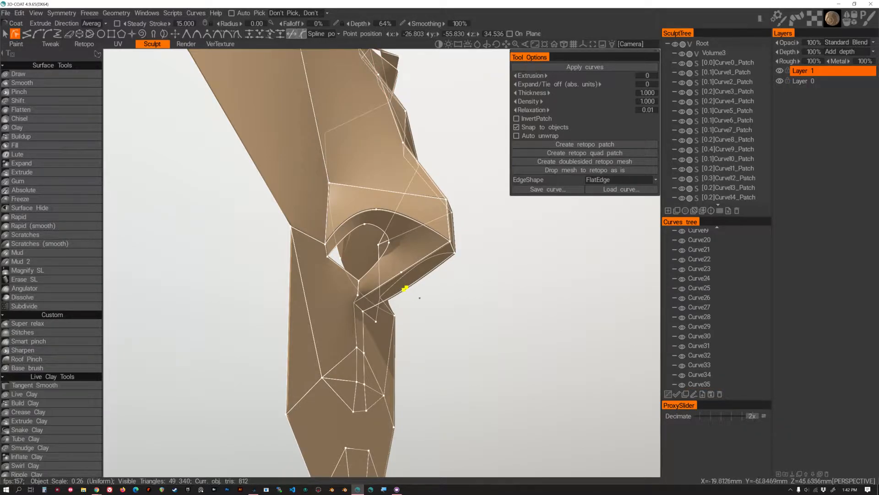
{"action": "left_click_drag", "start_coordinate": [407, 287], "coordinate": [425, 309]}
{"action": "left_click_drag", "start_coordinate": [401, 272], "coordinate": [379, 322]}
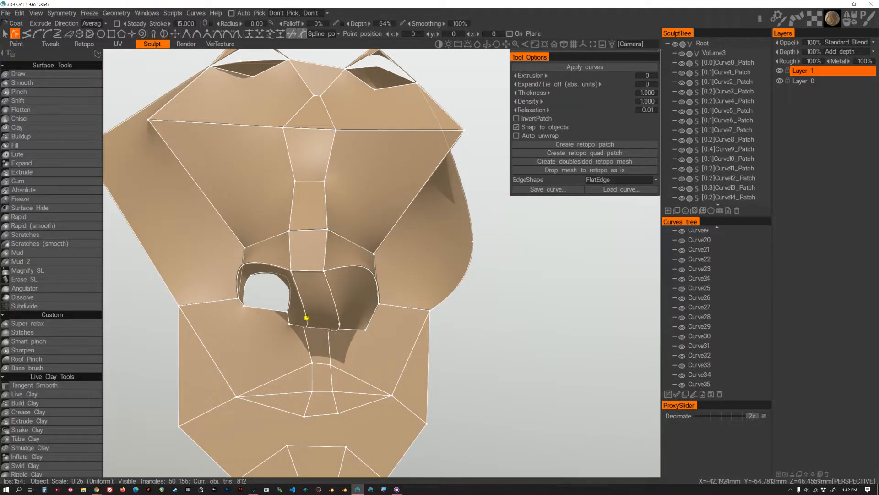
{"action": "left_click_drag", "start_coordinate": [300, 318], "coordinate": [387, 347]}
Add a point at the centre of the upper lip's lower edge and pull it downward.
{"action": "left_click_drag", "start_coordinate": [389, 349], "coordinate": [536, 361], "text": "alt"}
{"action": "left_click_drag", "start_coordinate": [411, 365], "coordinate": [381, 379], "text": "alt"}
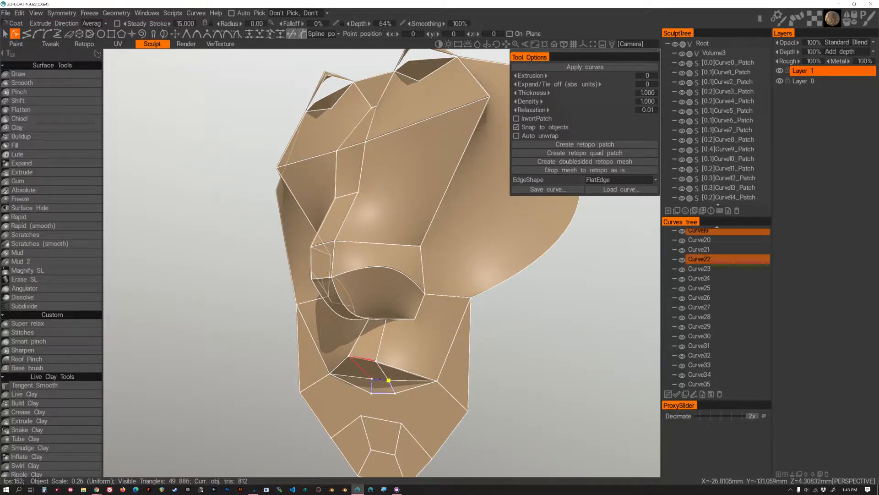
{"action": "right_click_drag", "start_coordinate": [381, 380], "coordinate": [411, 426], "text": "alt"}
{"action": "middle_click_drag", "start_coordinate": [411, 426], "coordinate": [420, 338], "text": "alt"}
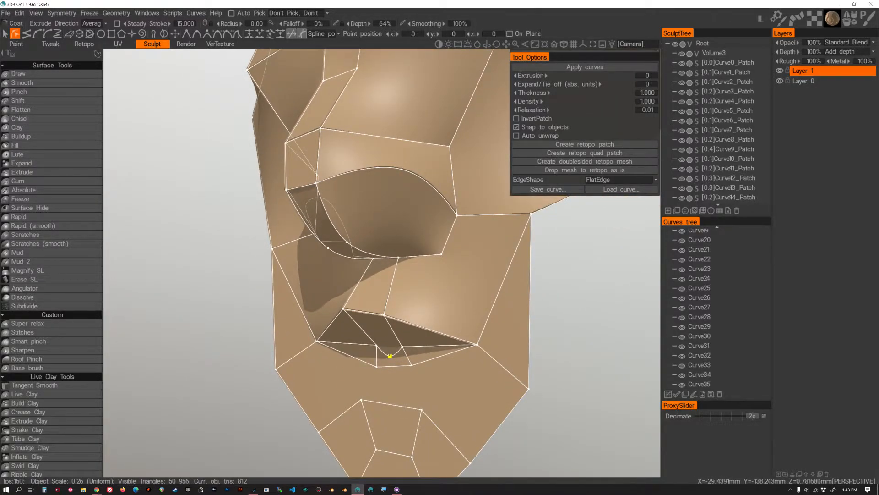
Add centre points where the philtrum meets the upper lip and align the two adjoining edges.
{"action": "left_click_drag", "start_coordinate": [402, 356], "coordinate": [421, 368], "text": "alt"}
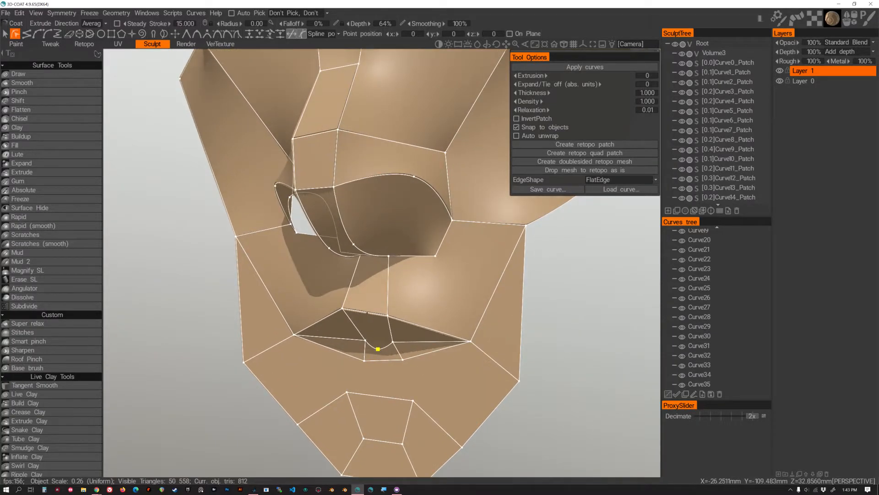
{"action": "left_click_drag", "start_coordinate": [367, 326], "coordinate": [368, 321]}
{"action": "left_click", "coordinate": [368, 313], "text": "shift"}
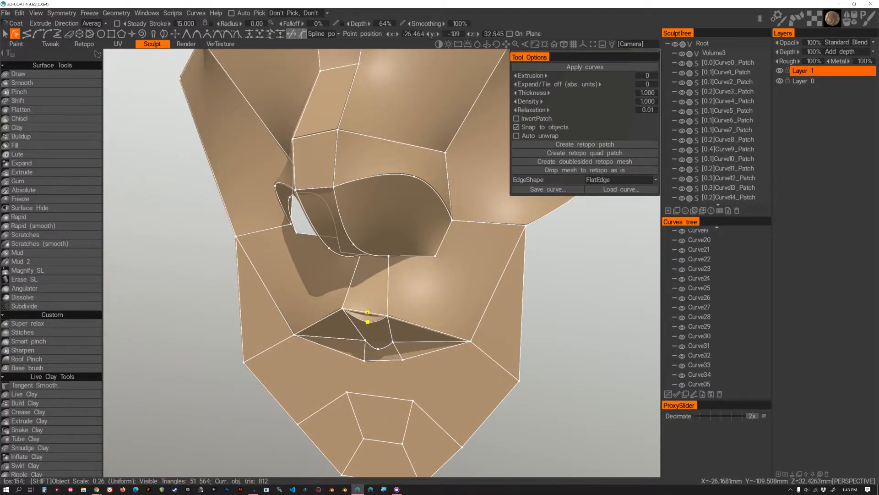
{"action": "key", "text": "Delete"}
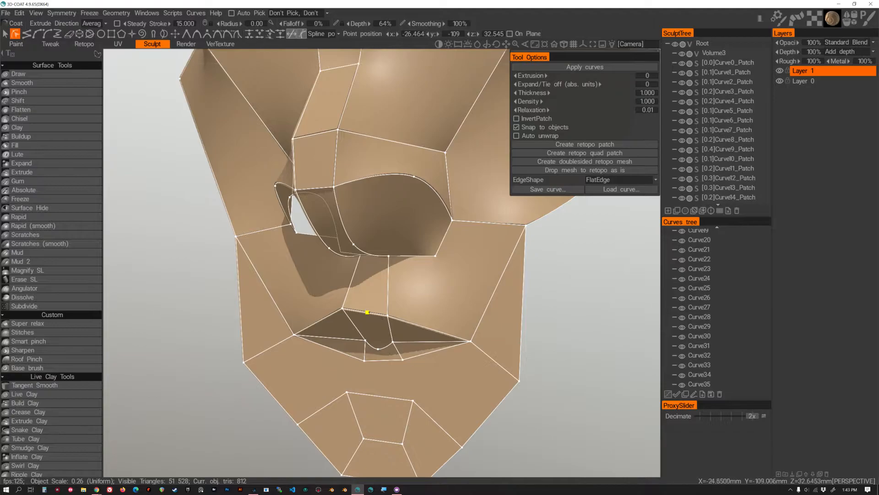
Hide all the curves and examine the face patches from the side and the front.
{"action": "left_click_drag", "start_coordinate": [368, 315], "coordinate": [450, 334], "text": "alt"}
{"action": "middle_click_drag", "start_coordinate": [450, 333], "coordinate": [457, 354], "text": "alt"}
{"action": "scroll", "coordinate": [725, 309], "scroll_direction": "up", "scroll_amount": 8}
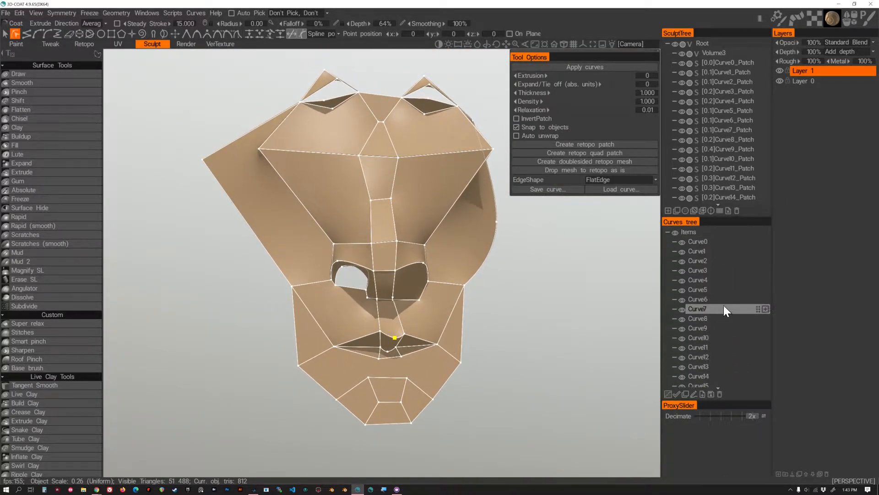
{"action": "left_click", "coordinate": [675, 232]}
{"action": "right_click_drag", "start_coordinate": [573, 294], "coordinate": [485, 317], "text": "alt"}
{"action": "left_click_drag", "start_coordinate": [485, 317], "coordinate": [435, 299], "text": "alt"}
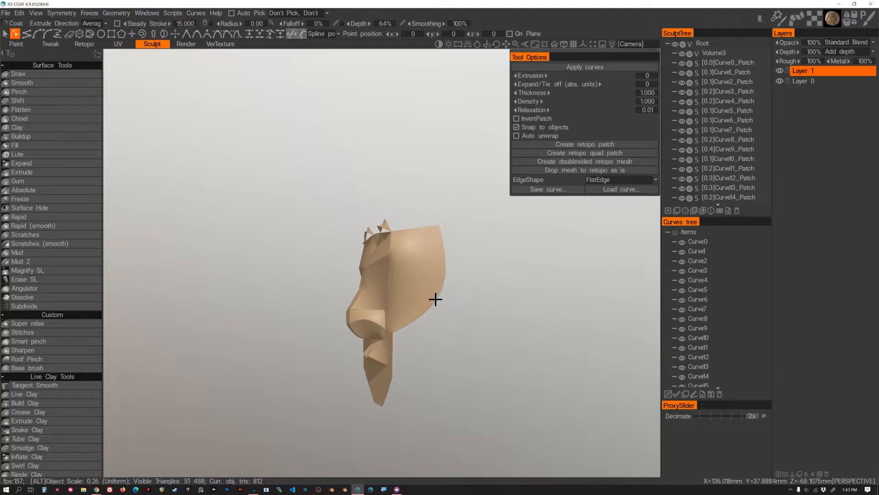
{"action": "right_click_drag", "start_coordinate": [435, 299], "coordinate": [433, 278], "text": "alt"}
{"action": "mouse_move", "coordinate": [499, 251]}
{"action": "middle_mouse_down"}
{"action": "mouse_move", "coordinate": [541, 255]}
{"action": "mouse_move", "coordinate": [520, 280]}
{"action": "mouse_move", "coordinate": [364, 246]}
{"action": "mouse_move", "coordinate": [514, 257]}
{"action": "mouse_move", "coordinate": [455, 257]}
{"action": "mouse_move", "coordinate": [405, 275]}
{"action": "mouse_move", "coordinate": [433, 254]}
{"action": "mouse_move", "coordinate": [415, 254]}
{"action": "mouse_move", "coordinate": [405, 307]}
{"action": "mouse_move", "coordinate": [403, 291]}
{"action": "mouse_move", "coordinate": [402, 298]}
{"action": "mouse_move", "coordinate": [417, 322]}
{"action": "mouse_move", "coordinate": [385, 337]}
{"action": "mouse_move", "coordinate": [346, 336]}
{"action": "mouse_move", "coordinate": [380, 355]}
{"action": "mouse_move", "coordinate": [443, 348]}
{"action": "mouse_move", "coordinate": [483, 328]}
{"action": "middle_mouse_up"}
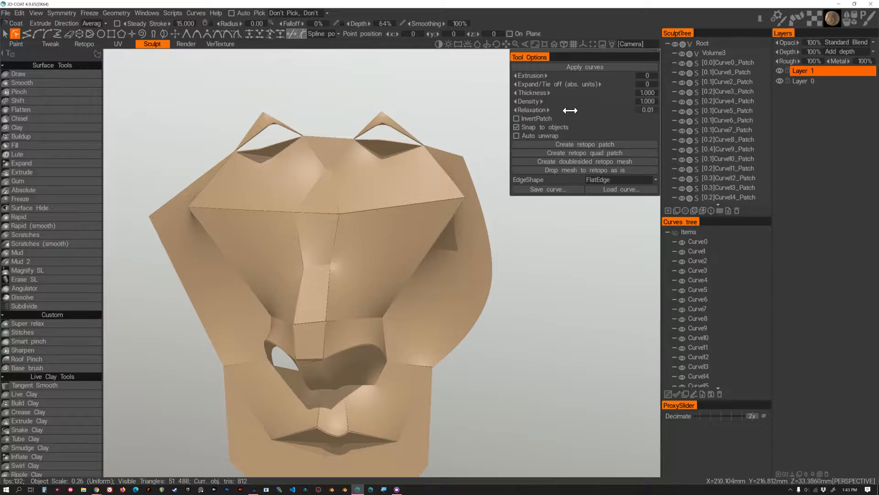
{"action": "right_click_drag", "start_coordinate": [559, 126], "coordinate": [492, 229], "text": "alt"}
{"action": "left_click_drag", "start_coordinate": [492, 229], "coordinate": [416, 221], "text": "alt"}
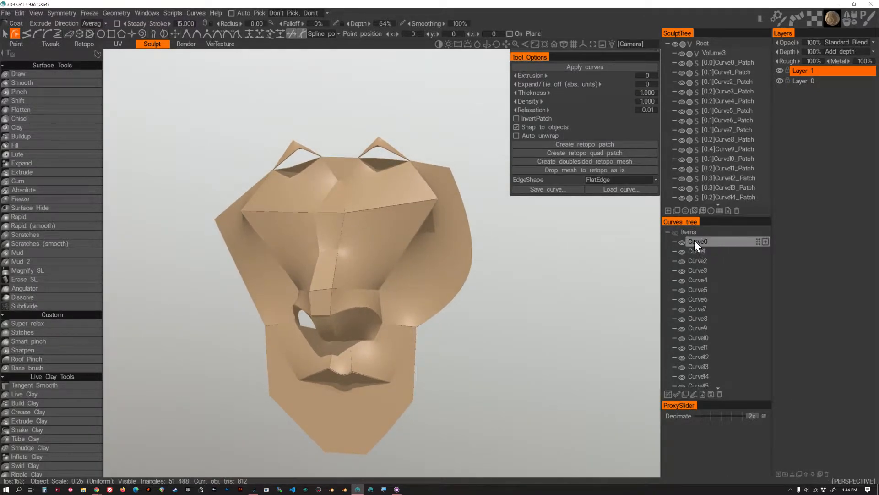
Show all the curves again and select Curve35_Patch in the sculpt object list.
{"action": "left_click", "coordinate": [674, 233]}
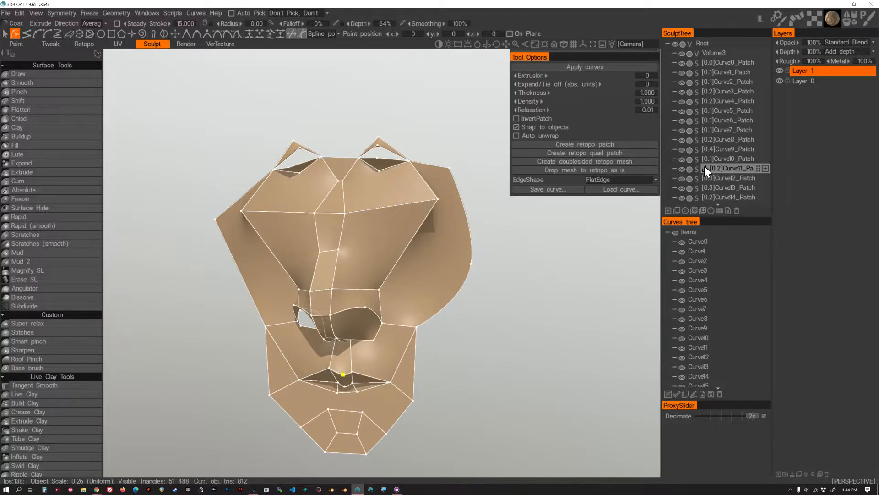
{"action": "scroll", "coordinate": [704, 166], "scroll_direction": "down", "scroll_amount": 5}
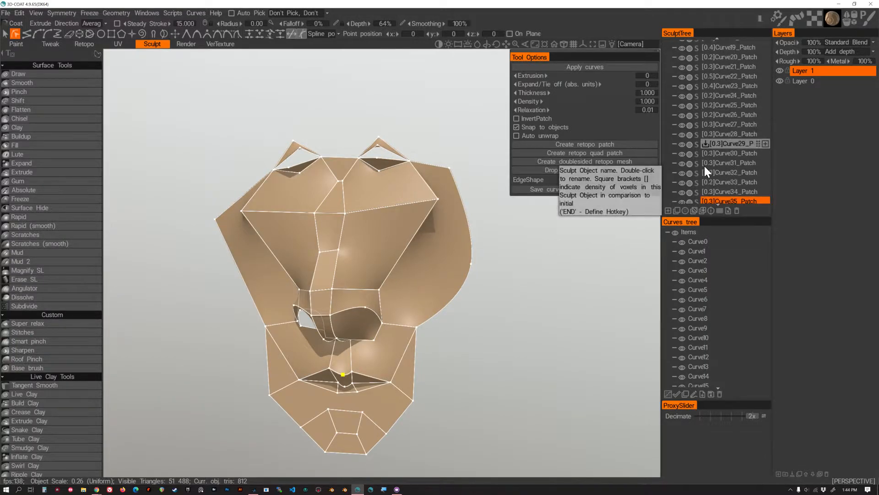
{"action": "left_click", "coordinate": [728, 201]}
{"action": "left_click", "coordinate": [681, 201]}
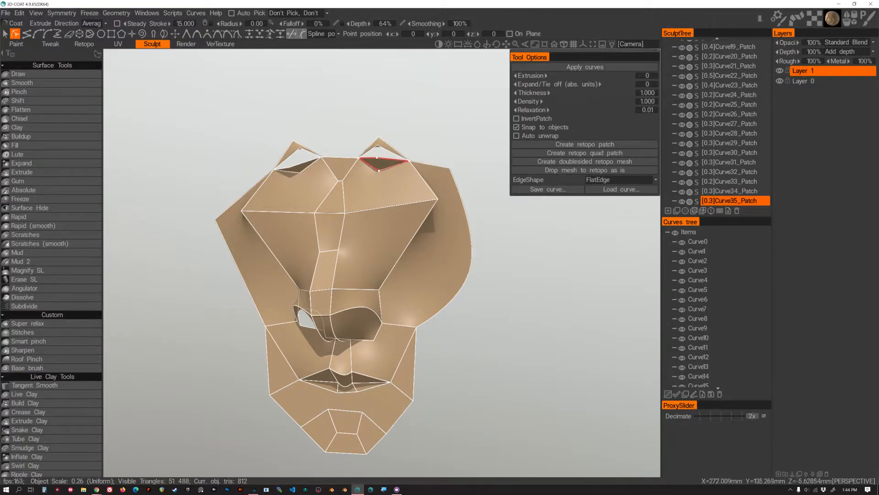
Create a retopo quad patch from the large outer cheek curve, Curve1, and view its mesh from several angles.
{"action": "left_click", "coordinate": [434, 252]}
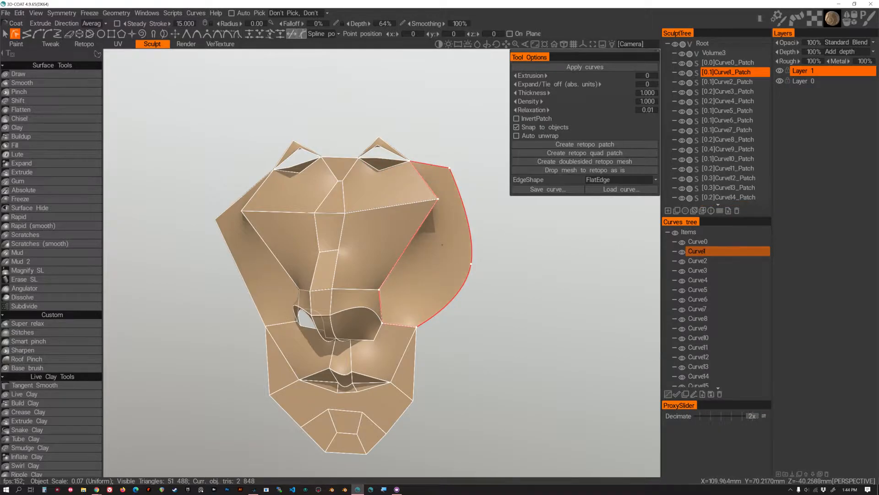
{"action": "left_click", "coordinate": [331, 262]}
{"action": "left_click", "coordinate": [433, 250]}
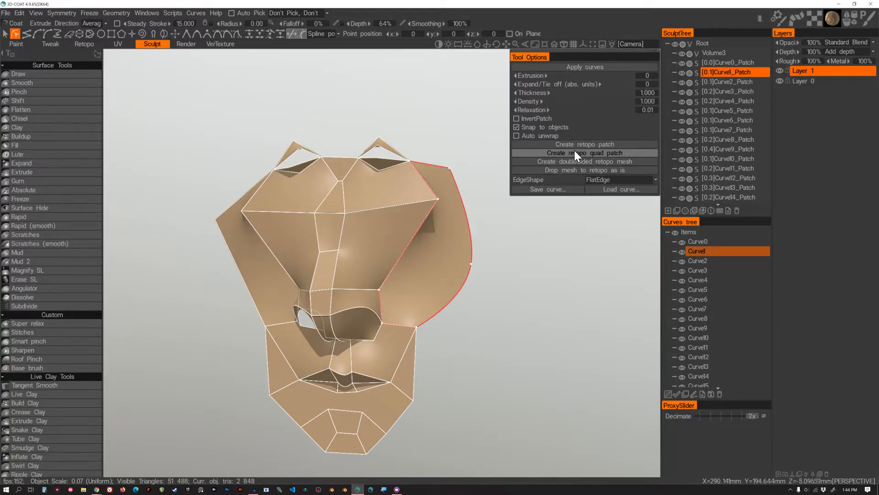
{"action": "left_click", "coordinate": [590, 154]}
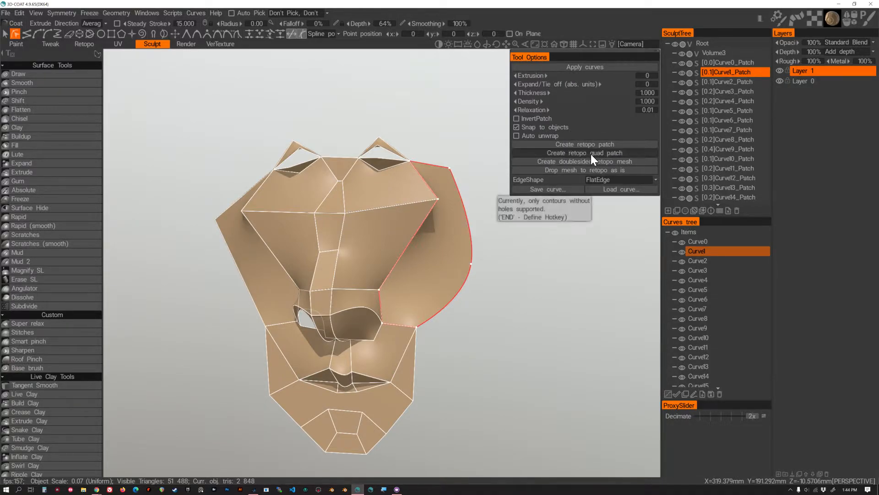
{"action": "middle_click_drag", "start_coordinate": [498, 211], "coordinate": [531, 225]}
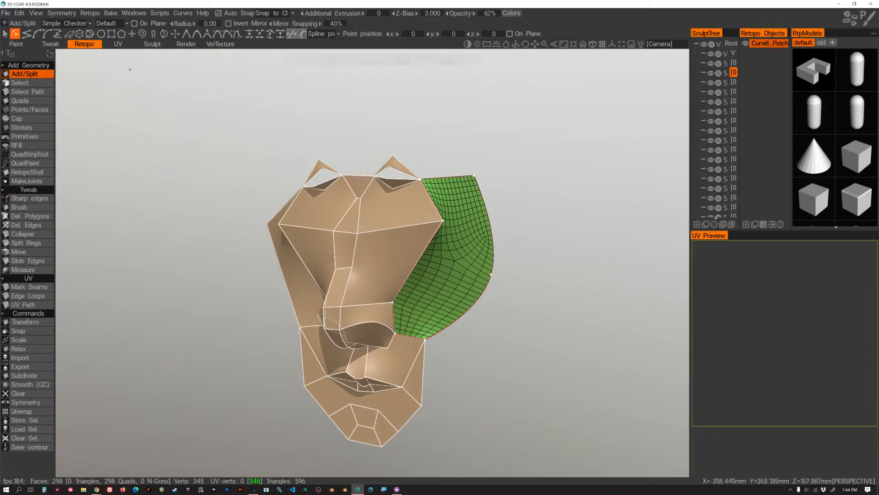
{"action": "middle_click_drag", "start_coordinate": [467, 222], "coordinate": [410, 184], "text": "alt"}
Return to the Sculpt room and create a retopo quad patch from the open nostril's curve, Curve13.
{"action": "left_click", "coordinate": [152, 44]}
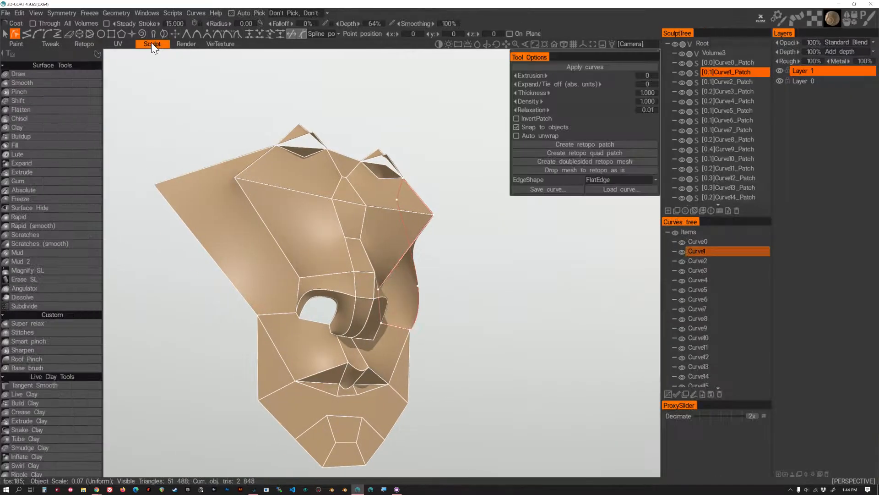
{"action": "middle_click_drag", "start_coordinate": [354, 280], "coordinate": [332, 254], "text": "alt"}
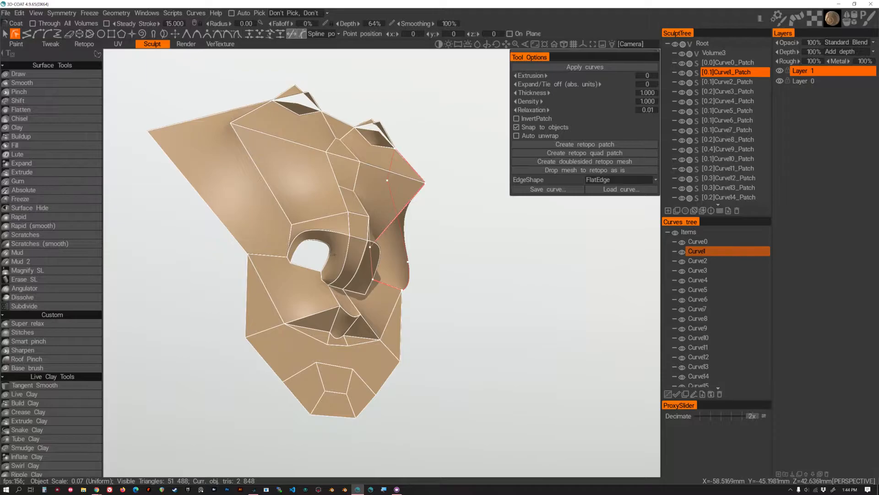
{"action": "left_click", "coordinate": [341, 255]}
{"action": "left_click", "coordinate": [600, 154]}
Examine the nostril's retopo quad mesh close up along its inner and outer edges, and against the whole face.
{"action": "right_click_drag", "start_coordinate": [478, 217], "coordinate": [374, 244], "text": "alt"}
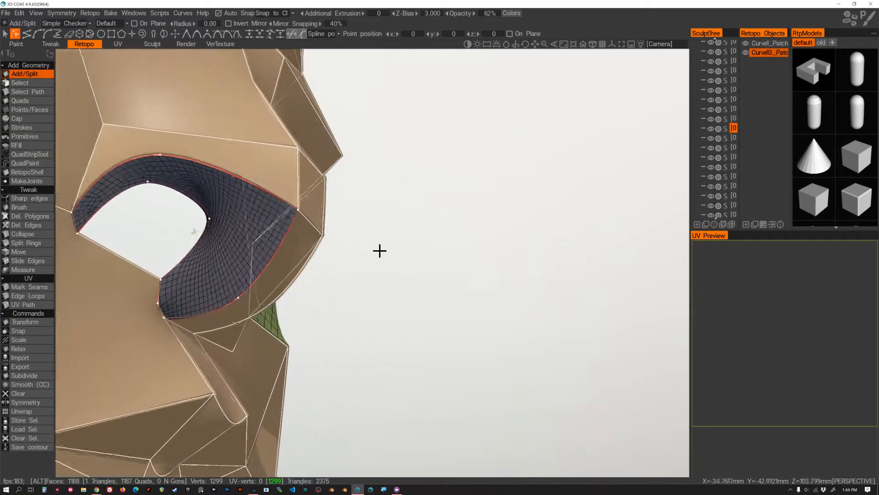
{"action": "middle_click_drag", "start_coordinate": [374, 244], "coordinate": [461, 266], "text": "alt"}
{"action": "left_click_drag", "start_coordinate": [462, 265], "coordinate": [401, 220], "text": "alt"}
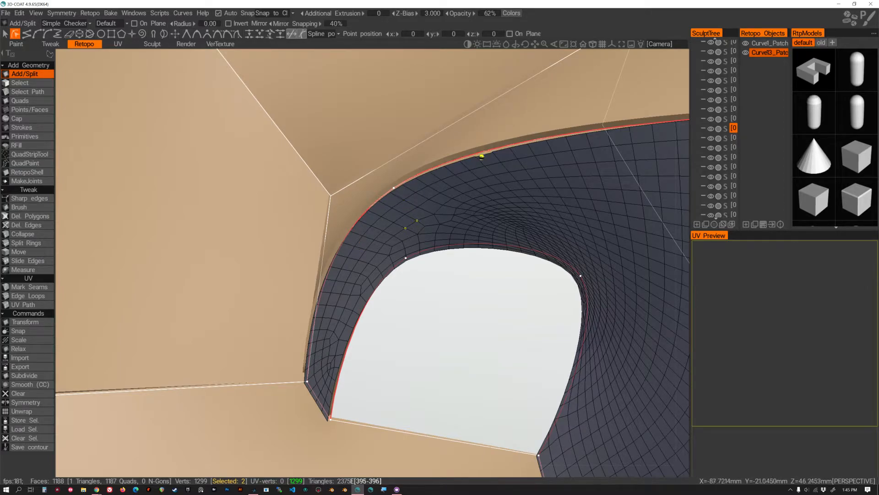
{"action": "left_click_drag", "start_coordinate": [401, 220], "coordinate": [504, 192], "text": "alt"}
{"action": "left_click_drag", "start_coordinate": [440, 207], "coordinate": [285, 265], "text": "alt"}
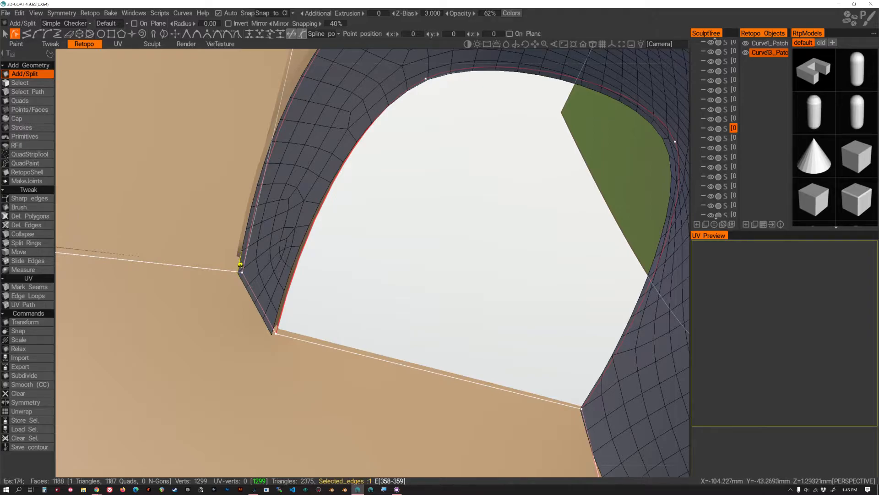
{"action": "scroll", "coordinate": [379, 265], "scroll_direction": "down", "scroll_amount": 10}
{"action": "left_click_drag", "start_coordinate": [366, 262], "coordinate": [422, 257], "text": "alt"}
{"action": "middle_click_drag", "start_coordinate": [422, 257], "coordinate": [416, 255], "text": "alt"}
{"action": "left_click_drag", "start_coordinate": [416, 255], "coordinate": [442, 257], "text": "alt"}
{"action": "scroll", "coordinate": [420, 257], "scroll_direction": "up", "scroll_amount": 3}
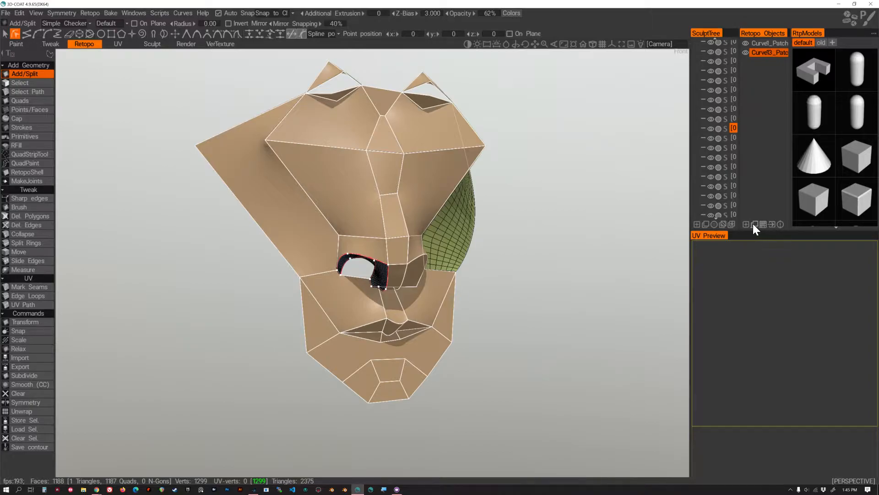
Clear the geometry of the Curve13_Patch and Curve1_Patch retopo objects and return to the Sculpt room.
{"action": "left_click_drag", "start_coordinate": [694, 205], "coordinate": [593, 220]}
{"action": "left_click", "coordinate": [712, 224]}
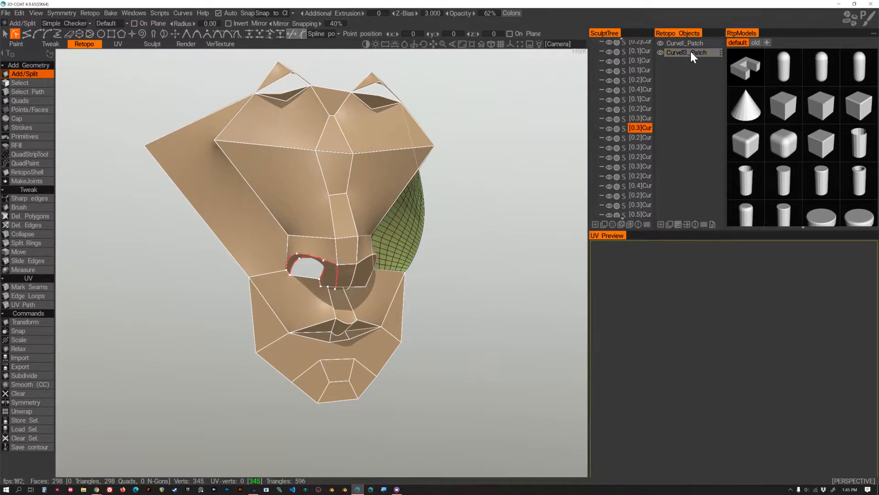
{"action": "left_click", "coordinate": [689, 44]}
{"action": "left_click", "coordinate": [713, 224]}
{"action": "left_click_drag", "start_coordinate": [462, 229], "coordinate": [440, 224], "text": "alt"}
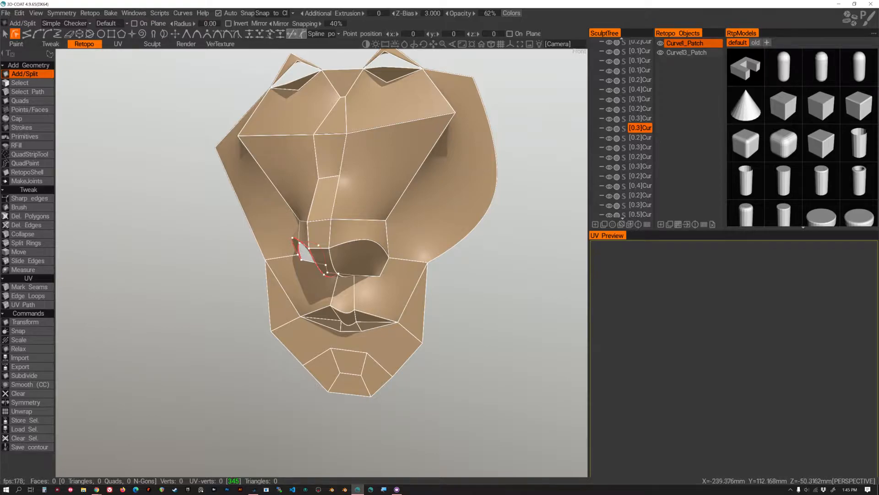
{"action": "left_click", "coordinate": [151, 44]}
Add points along the short edge between the closed nostril and the cheek, pulling the nostril-side edge inward.
{"action": "mouse_move", "coordinate": [353, 243]}
{"action": "left_mouse_down", "text": "alt"}
{"action": "mouse_move", "coordinate": [281, 202]}
{"action": "mouse_move", "coordinate": [369, 238]}
{"action": "mouse_move", "coordinate": [346, 249]}
{"action": "mouse_move", "coordinate": [466, 253]}
{"action": "mouse_move", "coordinate": [333, 244]}
{"action": "left_mouse_up", "text": "alt"}
{"action": "right_click_drag", "start_coordinate": [333, 244], "coordinate": [405, 268], "text": "alt"}
{"action": "middle_click_drag", "start_coordinate": [404, 269], "coordinate": [416, 288], "text": "alt"}
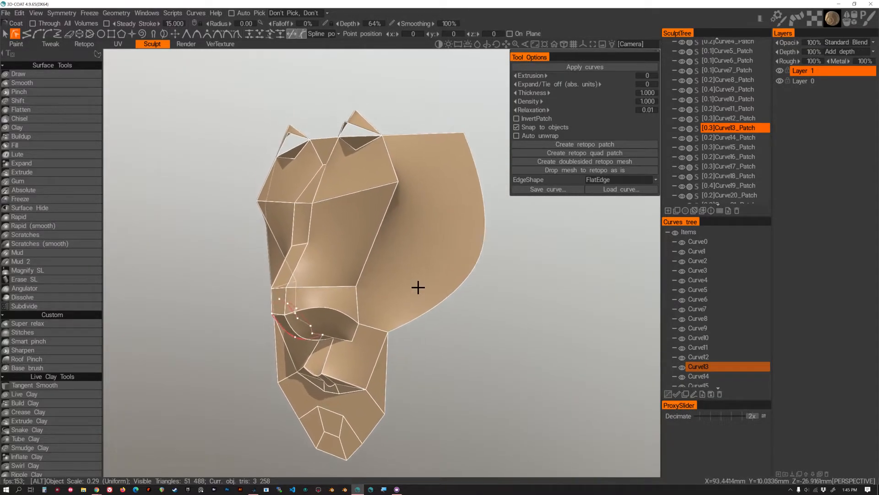
{"action": "left_click_drag", "start_coordinate": [422, 228], "coordinate": [438, 270], "text": "alt"}
{"action": "scroll", "coordinate": [392, 272], "scroll_direction": "up", "scroll_amount": 10}
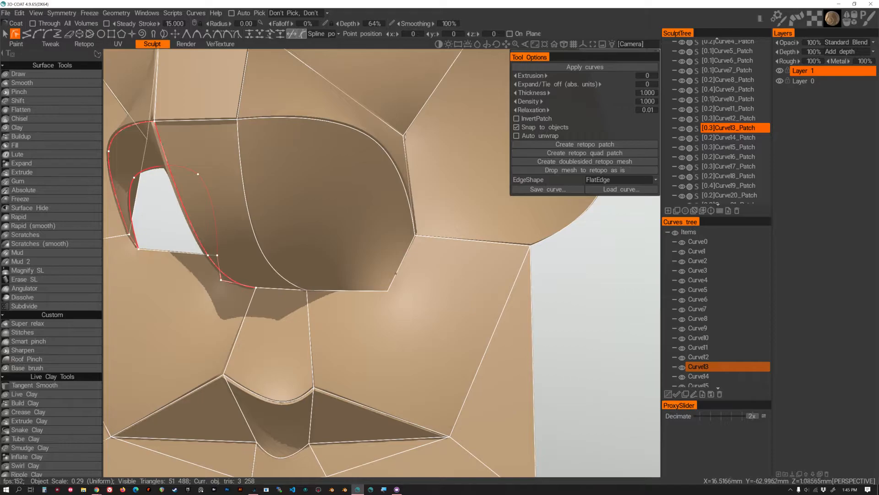
{"action": "scroll", "coordinate": [396, 273], "scroll_direction": "up", "scroll_amount": 3}
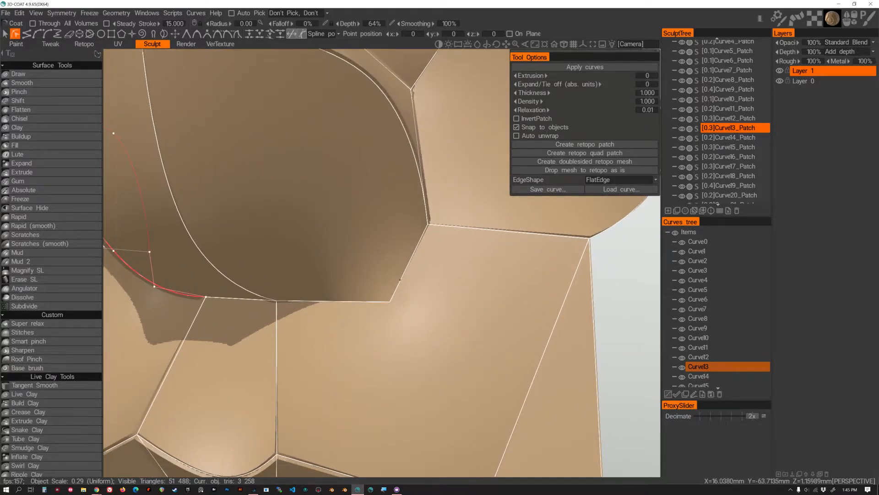
{"action": "left_click", "coordinate": [400, 279]}
{"action": "left_click_drag", "start_coordinate": [382, 271], "coordinate": [394, 274]}
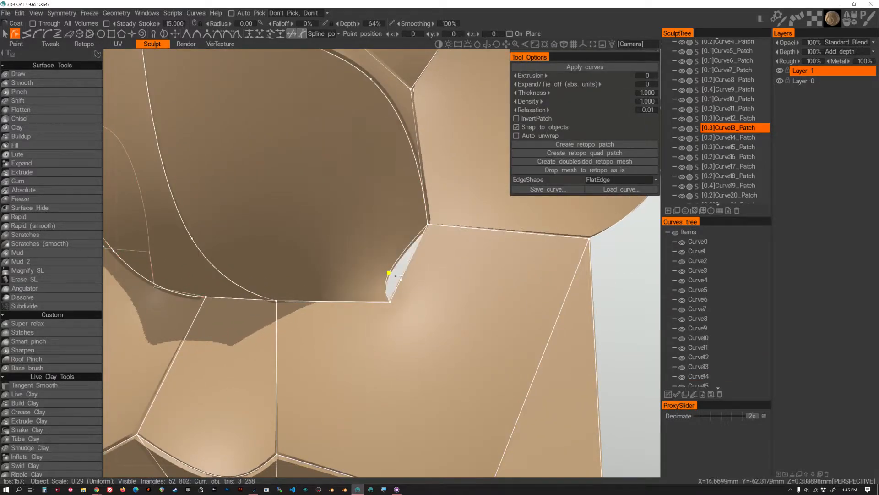
{"action": "left_click", "coordinate": [417, 246]}
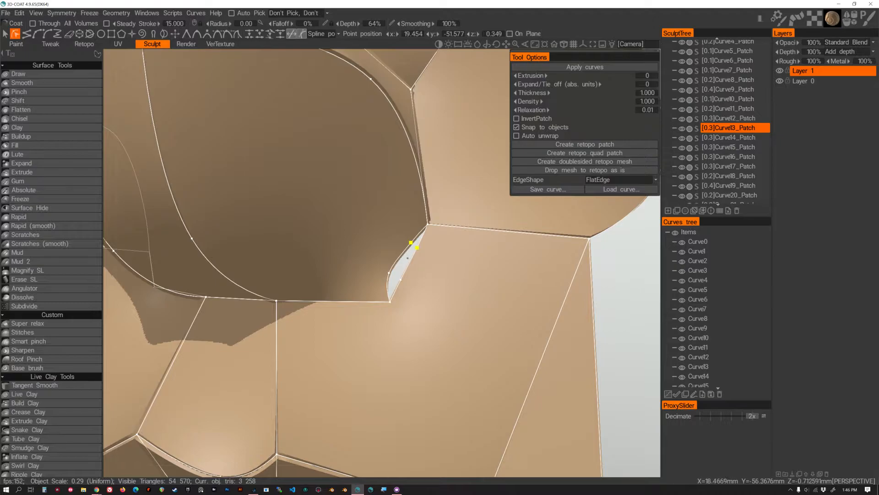
Weld the paired points on the nostril and cheek edges to close the gap between the two patches.
{"action": "left_click_drag", "start_coordinate": [412, 248], "coordinate": [417, 245], "text": "alt"}
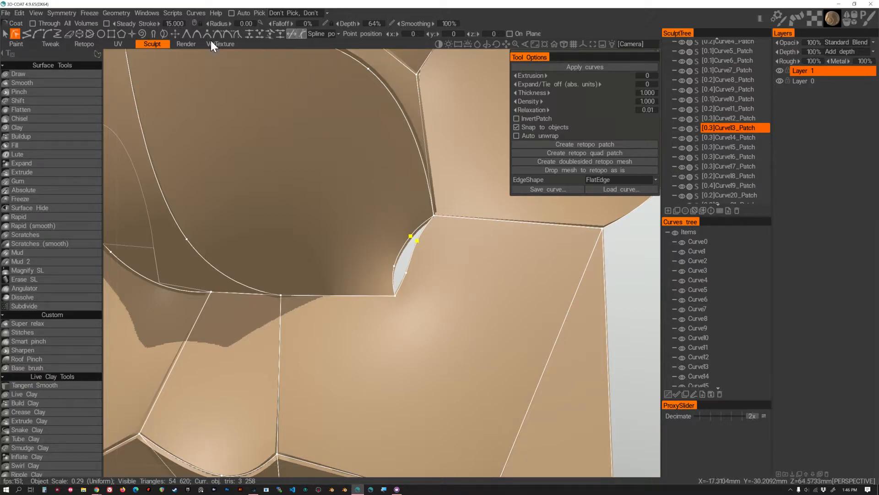
{"action": "left_click", "coordinate": [188, 33]}
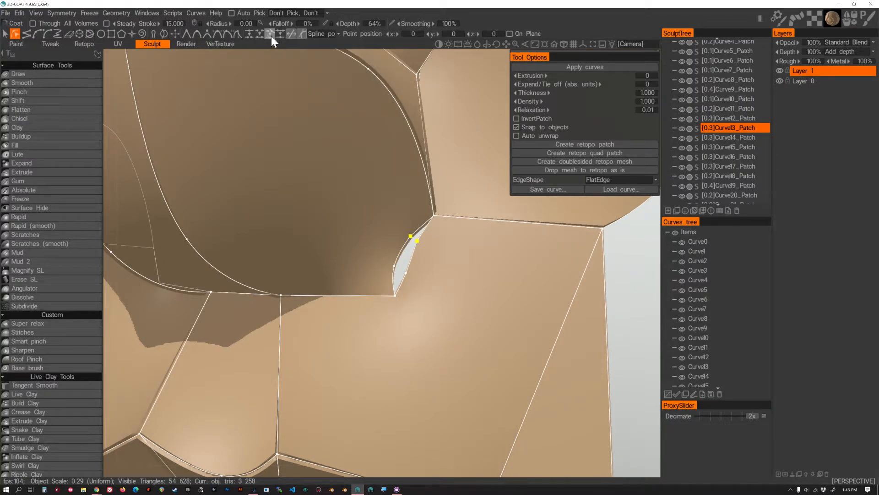
{"action": "key", "text": "End"}
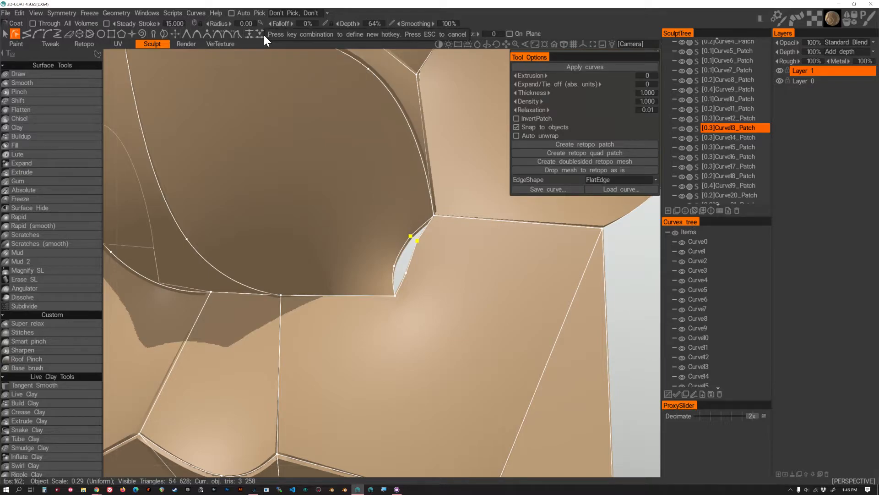
{"action": "key", "text": "Escape"}
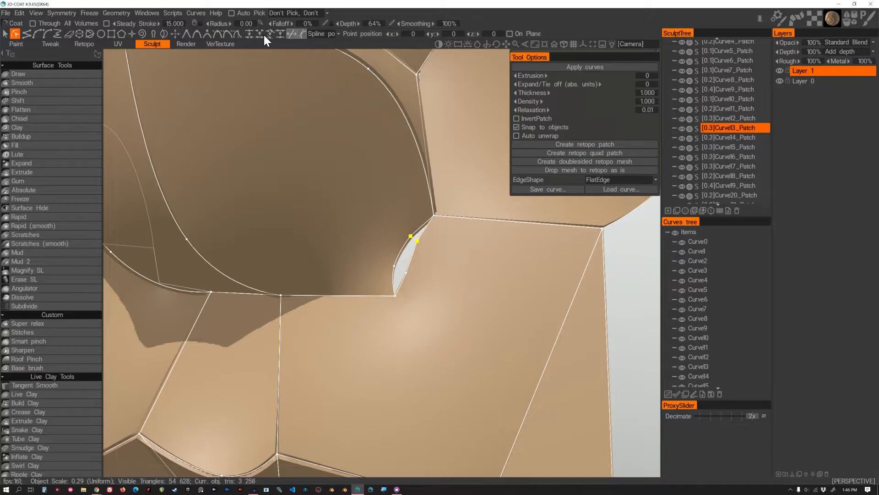
{"action": "key", "text": "l"}
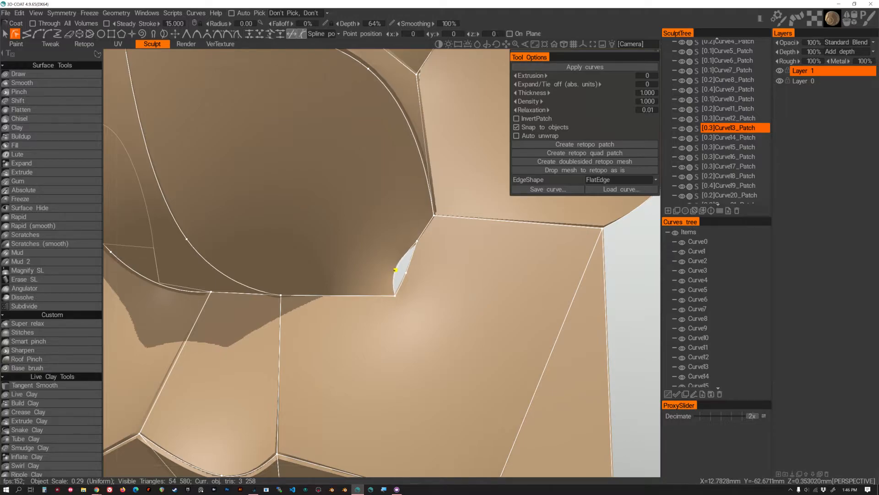
{"action": "left_click", "coordinate": [406, 273], "text": "ctrl"}
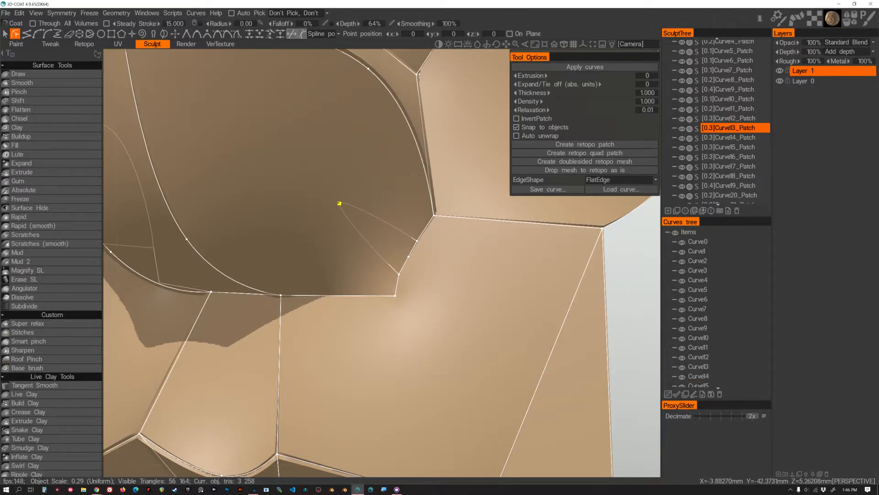
Pull the new edge points up and inward inside the nose to open the second nostril hole.
{"action": "scroll", "coordinate": [364, 231], "scroll_direction": "down", "scroll_amount": 4}
{"action": "left_click_drag", "start_coordinate": [366, 233], "coordinate": [392, 202], "text": "alt"}
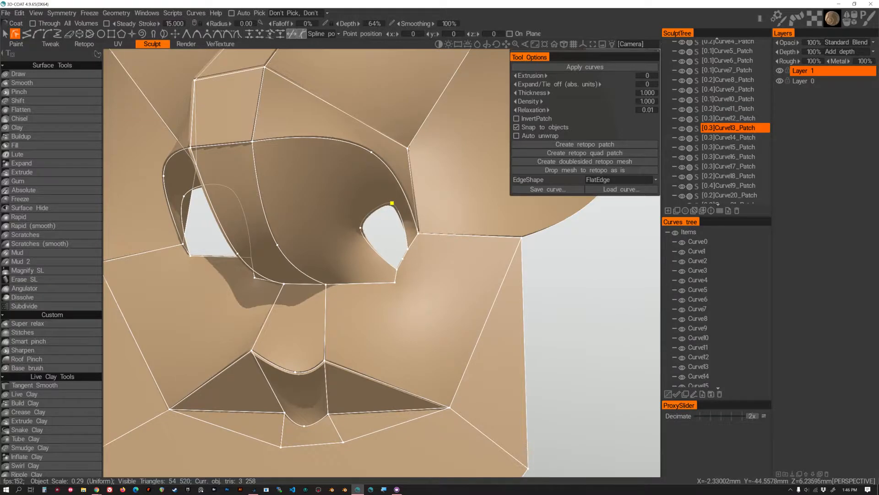
{"action": "left_click_drag", "start_coordinate": [347, 237], "coordinate": [272, 244], "text": "alt"}
{"action": "middle_click_drag", "start_coordinate": [271, 244], "coordinate": [351, 275], "text": "alt"}
{"action": "left_click_drag", "start_coordinate": [351, 275], "coordinate": [347, 247], "text": "alt"}
{"action": "left_click_drag", "start_coordinate": [347, 248], "coordinate": [455, 298], "text": "alt"}
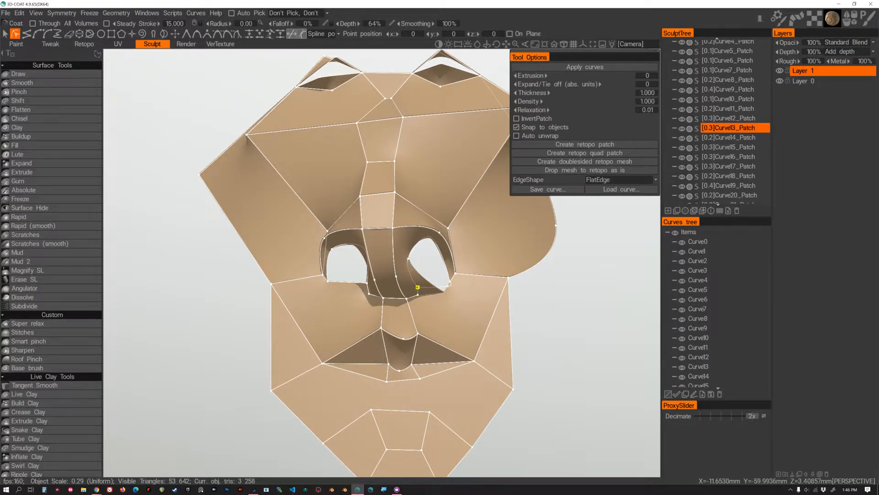
Adjust the points along the lower rims of both nostrils and the base of the septum to even out the openings.
{"action": "mouse_move", "coordinate": [445, 287]}
{"action": "middle_mouse_down"}
{"action": "mouse_move", "coordinate": [408, 290]}
{"action": "mouse_move", "coordinate": [452, 293]}
{"action": "middle_mouse_up"}
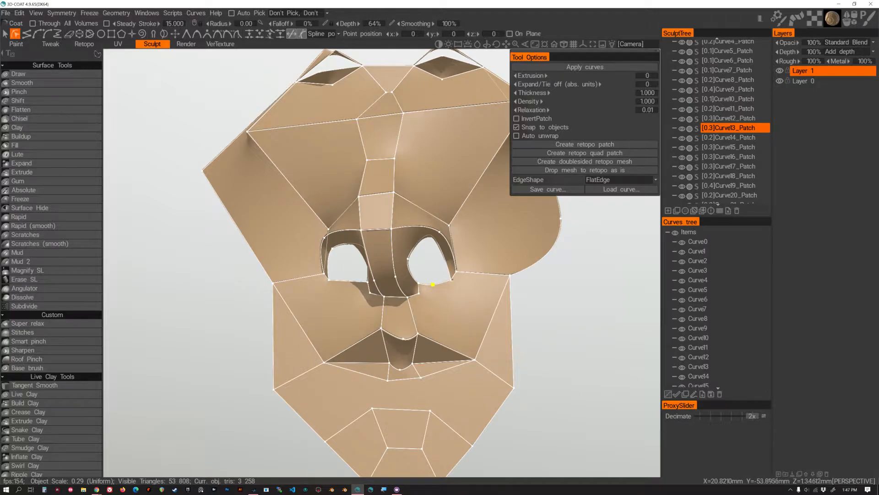
{"action": "middle_click_drag", "start_coordinate": [446, 286], "coordinate": [433, 210]}
{"action": "middle_click_drag", "start_coordinate": [425, 293], "coordinate": [407, 295]}
{"action": "middle_click_drag", "start_coordinate": [429, 251], "coordinate": [450, 289]}
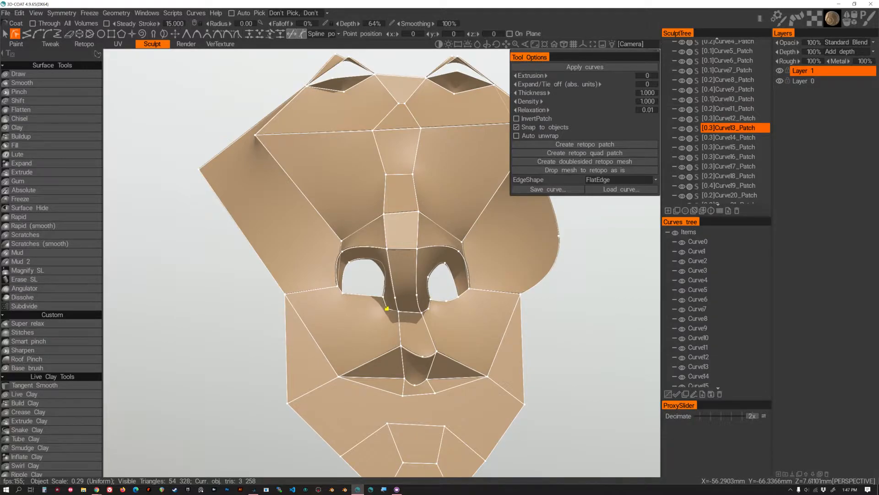
{"action": "scroll", "coordinate": [462, 302], "scroll_direction": "down", "scroll_amount": 3}
{"action": "middle_click_drag", "start_coordinate": [414, 318], "coordinate": [457, 318]}
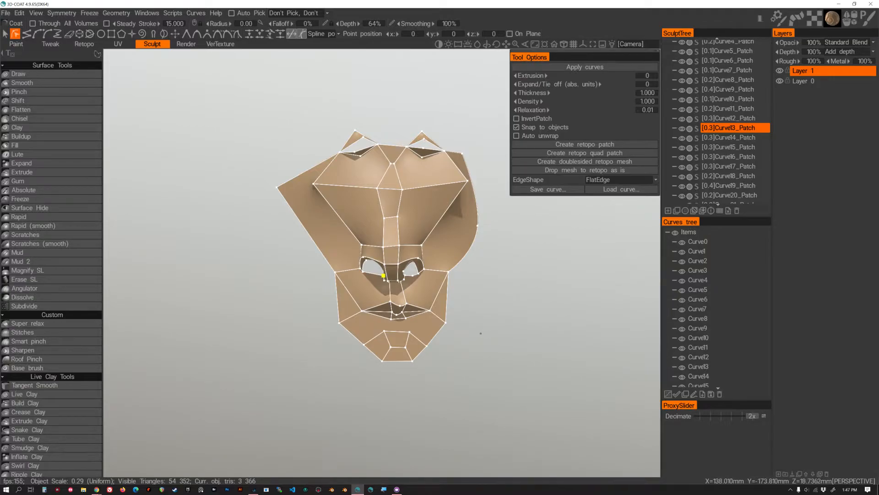
Move the jaw corner point on the face's left side backward to give the jaw depth.
{"action": "left_click_drag", "start_coordinate": [443, 333], "coordinate": [410, 298], "text": "alt"}
{"action": "right_click_drag", "start_coordinate": [410, 298], "coordinate": [374, 314], "text": "alt"}
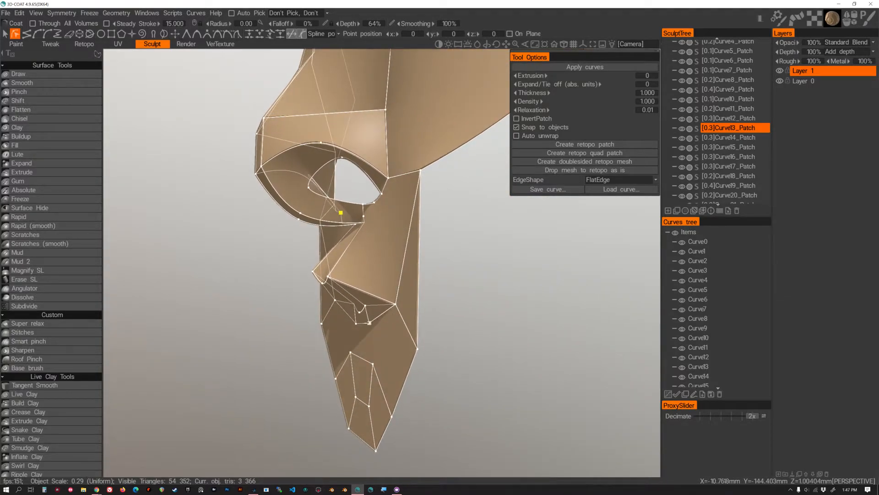
{"action": "left_click_drag", "start_coordinate": [328, 325], "coordinate": [459, 377], "text": "alt"}
{"action": "left_click_drag", "start_coordinate": [365, 365], "coordinate": [454, 365], "text": "alt"}
{"action": "right_click_drag", "start_coordinate": [454, 365], "coordinate": [391, 360], "text": "alt"}
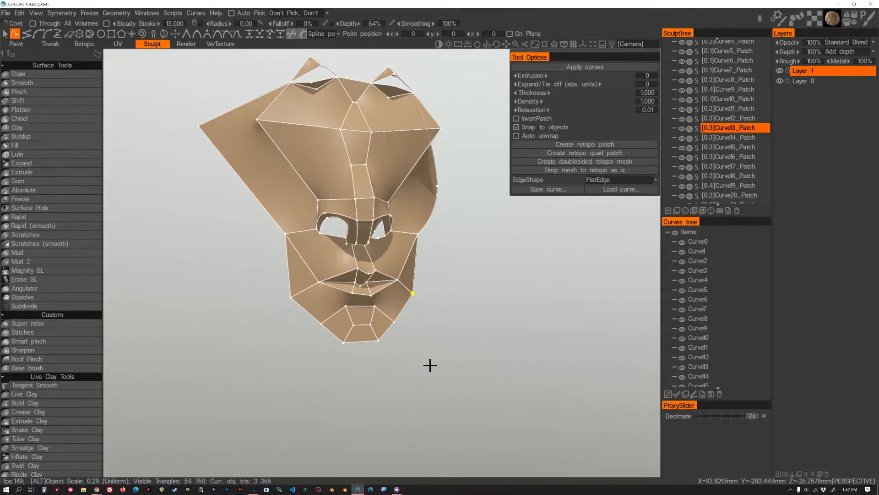
Move the opposite jaw corner point backward in side view to match the first side.
{"action": "left_click_drag", "start_coordinate": [427, 366], "coordinate": [484, 364], "text": "alt"}
{"action": "left_click_drag", "start_coordinate": [366, 314], "coordinate": [281, 302], "text": "alt"}
{"action": "left_click_drag", "start_coordinate": [328, 309], "coordinate": [346, 300], "text": "alt"}
{"action": "middle_click_drag", "start_coordinate": [346, 300], "coordinate": [394, 339], "text": "alt"}
{"action": "left_click_drag", "start_coordinate": [395, 339], "coordinate": [381, 336], "text": "alt"}
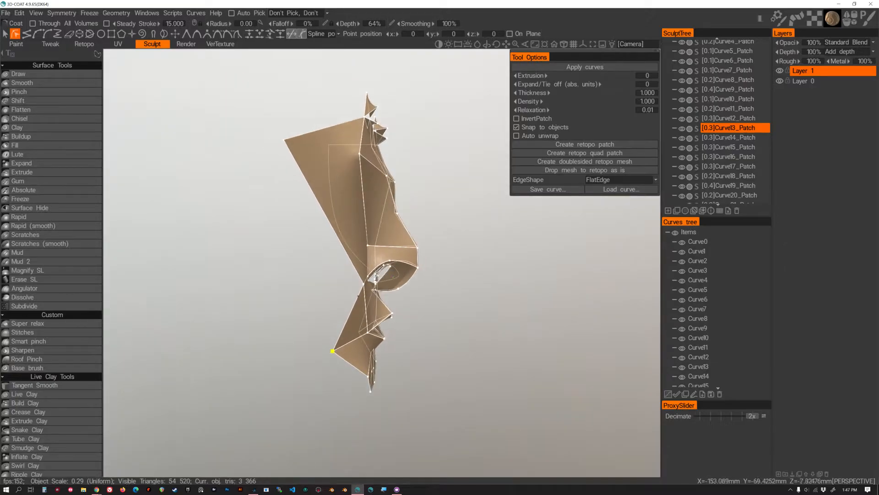
Move the point where the outer cheek meets the jaw on the face's right side backward.
{"action": "left_click_drag", "start_coordinate": [364, 284], "coordinate": [342, 288]}
{"action": "left_click_drag", "start_coordinate": [416, 304], "coordinate": [369, 275], "text": "alt"}
{"action": "right_click_drag", "start_coordinate": [369, 276], "coordinate": [389, 321], "text": "alt"}
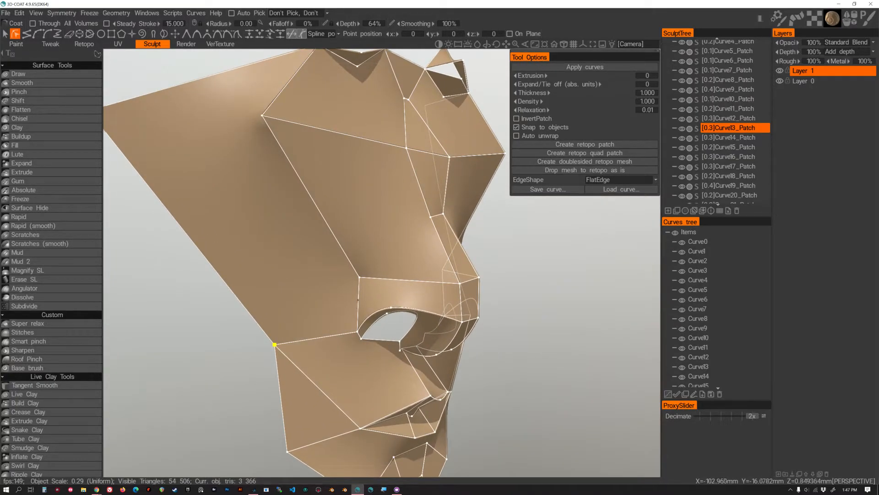
Bow the outer edges of both nostril wings outward, aligning the edge midpoints of the wing and adjoining cheek patches.
{"action": "left_click_drag", "start_coordinate": [344, 300], "coordinate": [343, 300]}
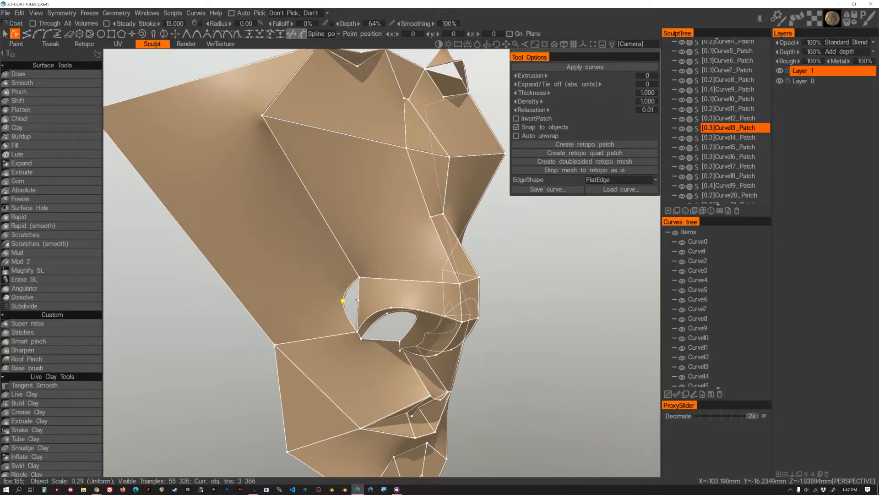
{"action": "left_click", "coordinate": [345, 300]}
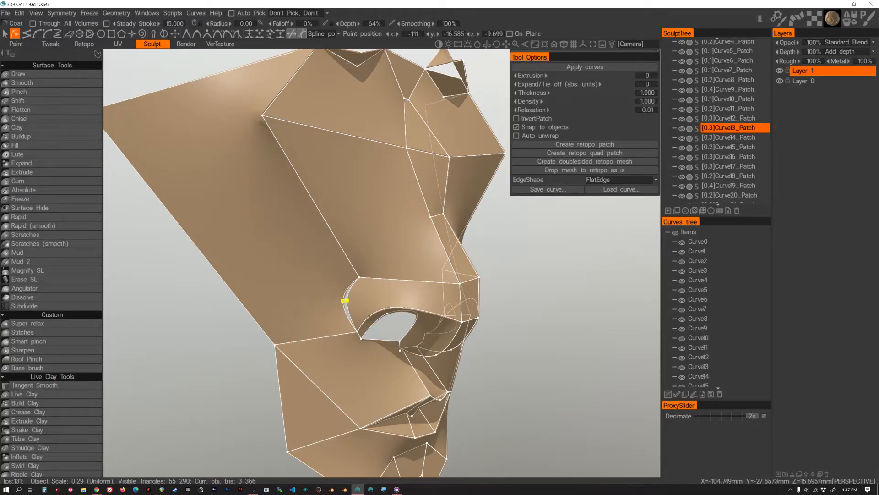
{"action": "left_click_drag", "start_coordinate": [371, 317], "coordinate": [476, 325], "text": "alt"}
{"action": "left_click", "coordinate": [477, 324]}
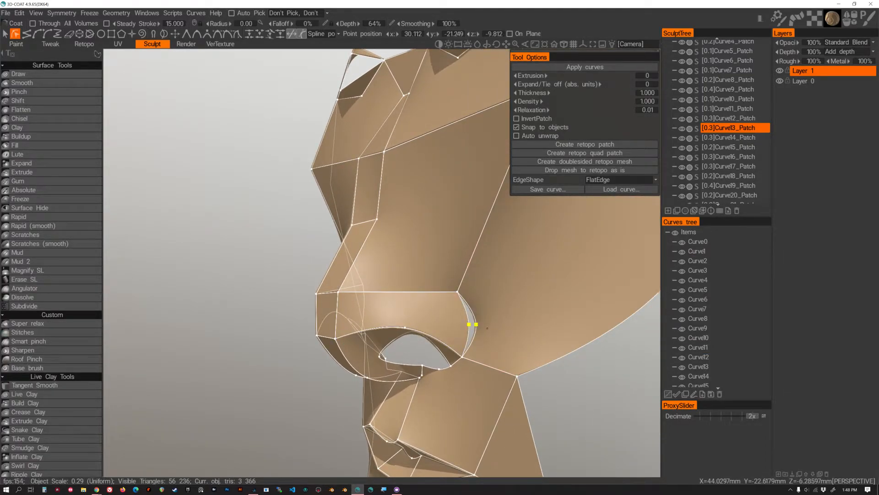
{"action": "key", "text": "Delete"}
{"action": "left_click_drag", "start_coordinate": [471, 324], "coordinate": [482, 323]}
{"action": "right_click_drag", "start_coordinate": [483, 326], "coordinate": [454, 326], "text": "alt"}
{"action": "mouse_move", "coordinate": [453, 326]}
{"action": "left_mouse_down", "text": "alt"}
{"action": "mouse_move", "coordinate": [498, 325]}
{"action": "mouse_move", "coordinate": [442, 322]}
{"action": "left_mouse_up", "text": "alt"}
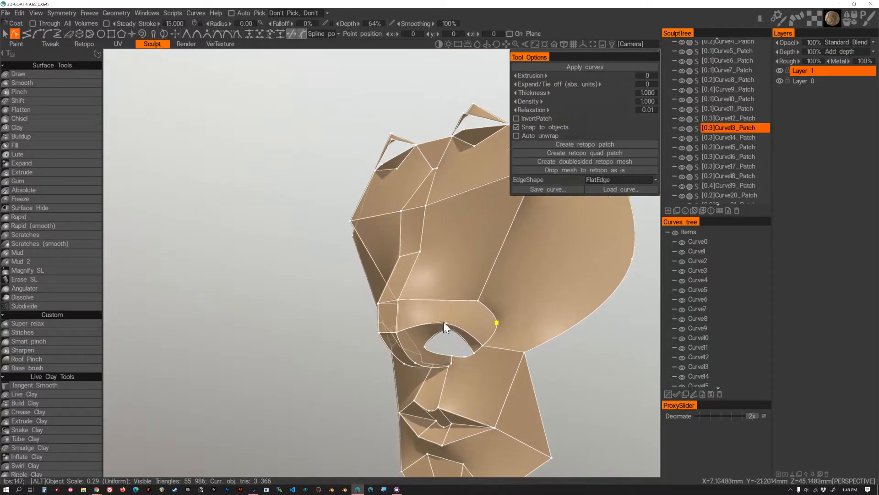
Arch the upper edge of the nostril wing on the face's left side on both adjoining patches and raise its outer corner.
{"action": "right_click_drag", "start_coordinate": [443, 321], "coordinate": [466, 332], "text": "alt"}
{"action": "left_click_drag", "start_coordinate": [466, 331], "coordinate": [496, 312], "text": "alt"}
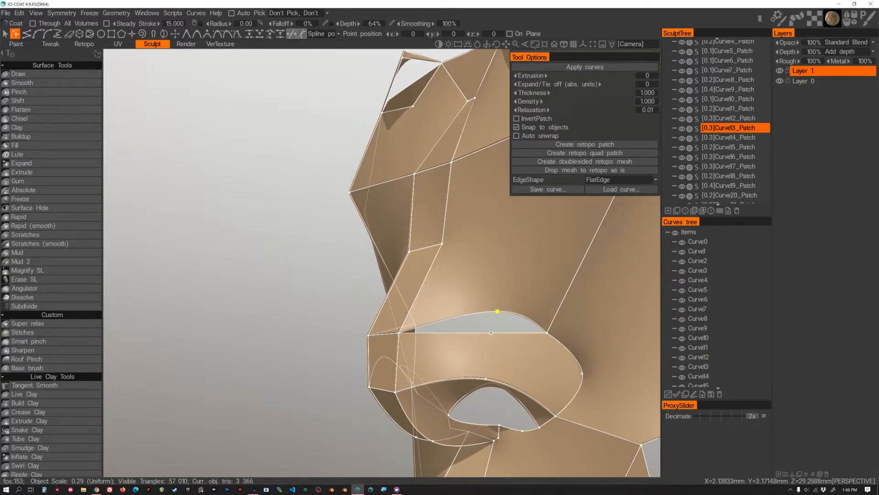
{"action": "left_click", "coordinate": [491, 332]}
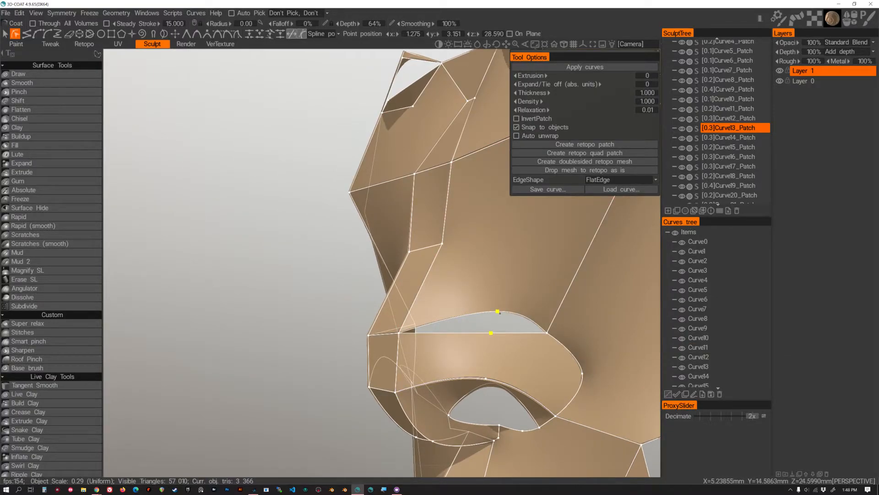
{"action": "key", "text": "ctrl+z"}
{"action": "left_click_drag", "start_coordinate": [491, 332], "coordinate": [501, 304]}
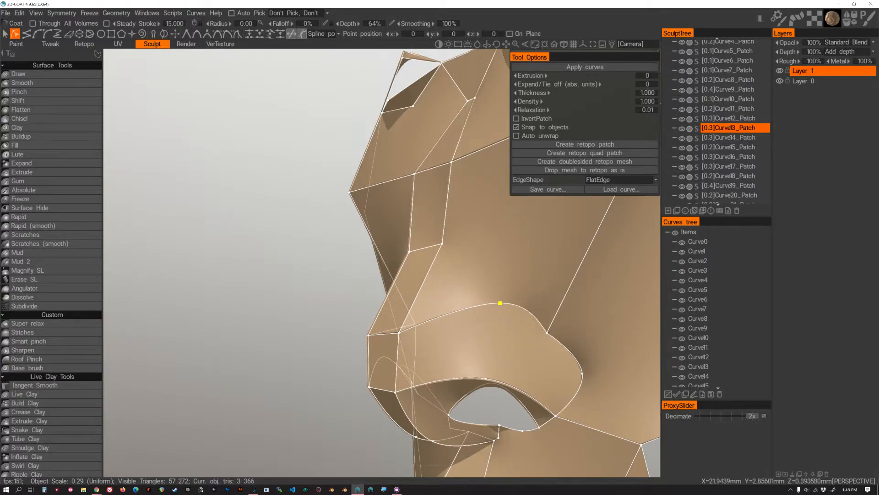
{"action": "left_click_drag", "start_coordinate": [547, 331], "coordinate": [557, 314]}
Arch the upper edge of the nostril wing on the face's right side, bringing both patches' midpoints together to close the gap.
{"action": "left_click_drag", "start_coordinate": [523, 328], "coordinate": [545, 335], "text": "alt"}
{"action": "scroll", "coordinate": [497, 341], "scroll_direction": "down", "scroll_amount": 5}
{"action": "left_click_drag", "start_coordinate": [483, 325], "coordinate": [539, 334], "text": "alt"}
{"action": "scroll", "coordinate": [511, 331], "scroll_direction": "up", "scroll_amount": 5}
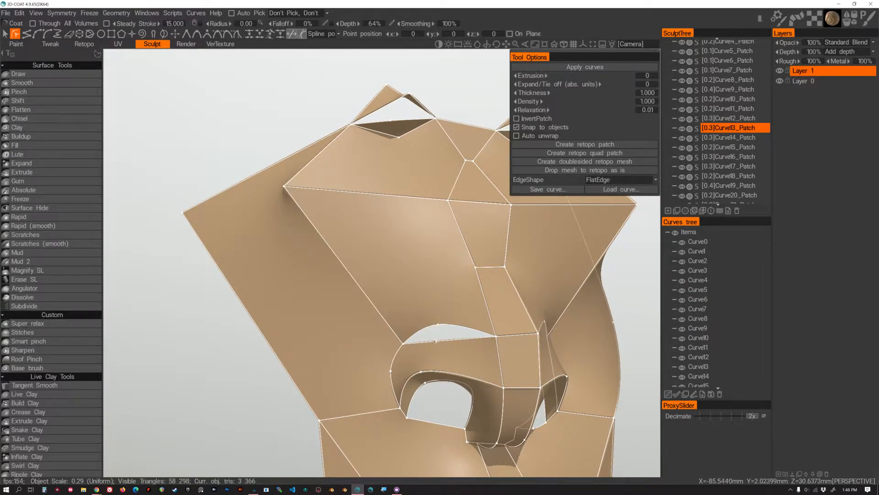
{"action": "left_click", "coordinate": [437, 325]}
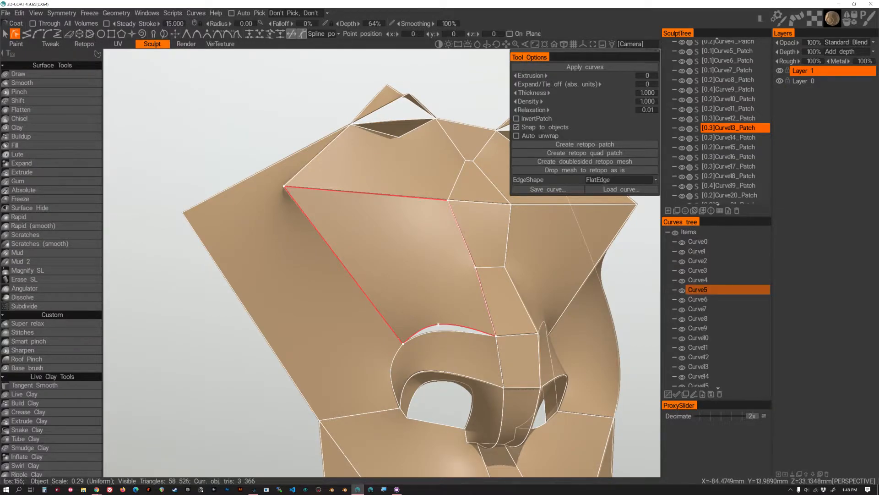
{"action": "left_click", "coordinate": [438, 324], "text": "shift"}
{"action": "left_click", "coordinate": [436, 331], "text": "shift"}
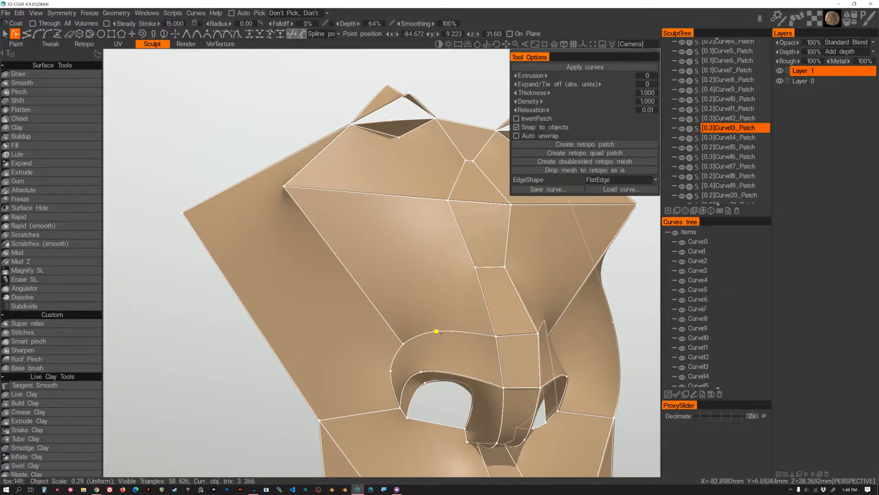
Bow the outer and lower edges of the patch under the left eye and adjust their shared outer corner.
{"action": "left_click_drag", "start_coordinate": [542, 336], "coordinate": [500, 274], "text": "alt"}
{"action": "left_click", "coordinate": [480, 271]}
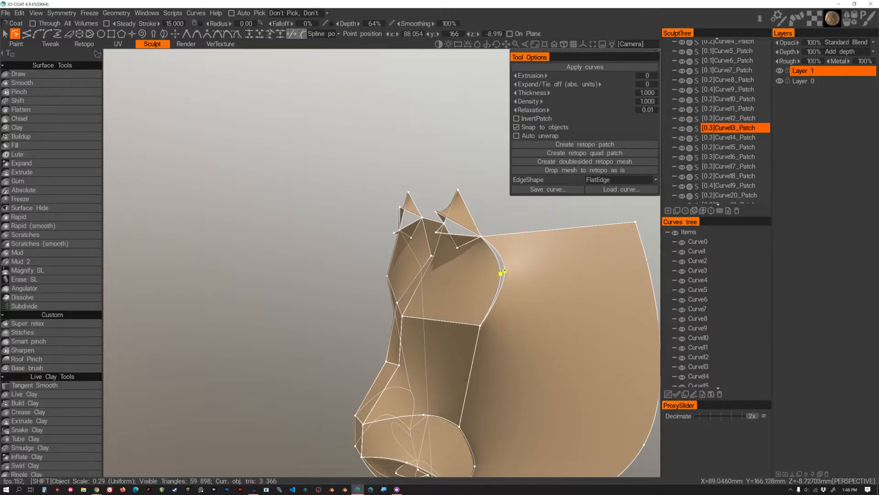
{"action": "left_click_drag", "start_coordinate": [506, 273], "coordinate": [478, 305], "text": "alt"}
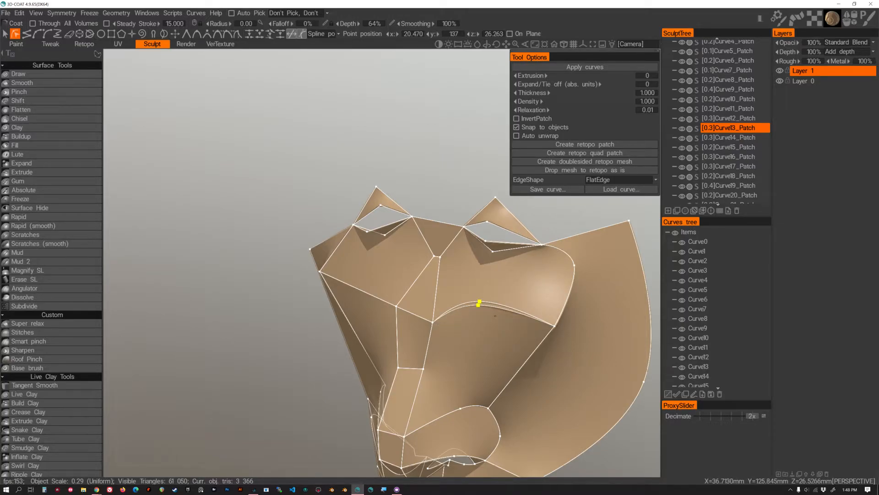
{"action": "middle_click_drag", "start_coordinate": [491, 310], "coordinate": [489, 290]}
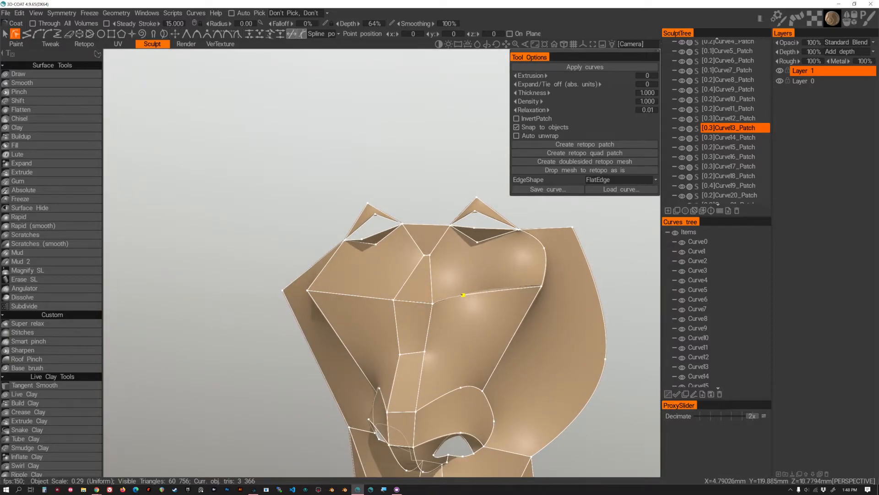
{"action": "mouse_move", "coordinate": [480, 316]}
{"action": "left_mouse_down", "text": "alt"}
{"action": "mouse_move", "coordinate": [505, 316]}
{"action": "mouse_move", "coordinate": [528, 302]}
{"action": "mouse_move", "coordinate": [493, 309]}
{"action": "left_mouse_up", "text": "alt"}
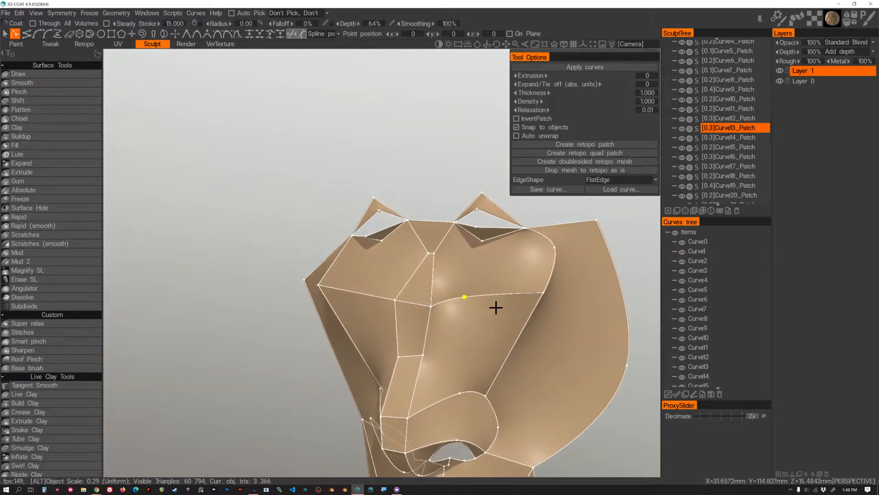
{"action": "left_click_drag", "start_coordinate": [544, 292], "coordinate": [503, 294]}
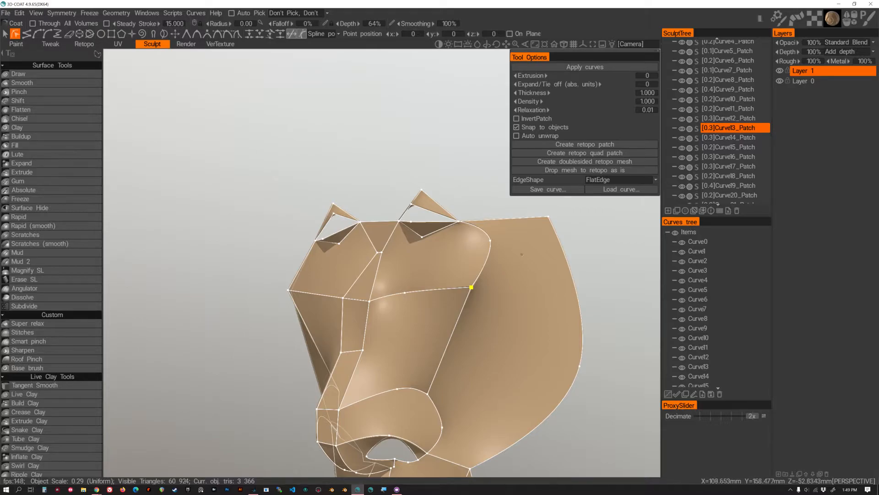
Arch the matching edge under the right eye on both adjoining patches and adjust the corner where it meets the nose bridge.
{"action": "left_click_drag", "start_coordinate": [501, 307], "coordinate": [425, 302], "text": "alt"}
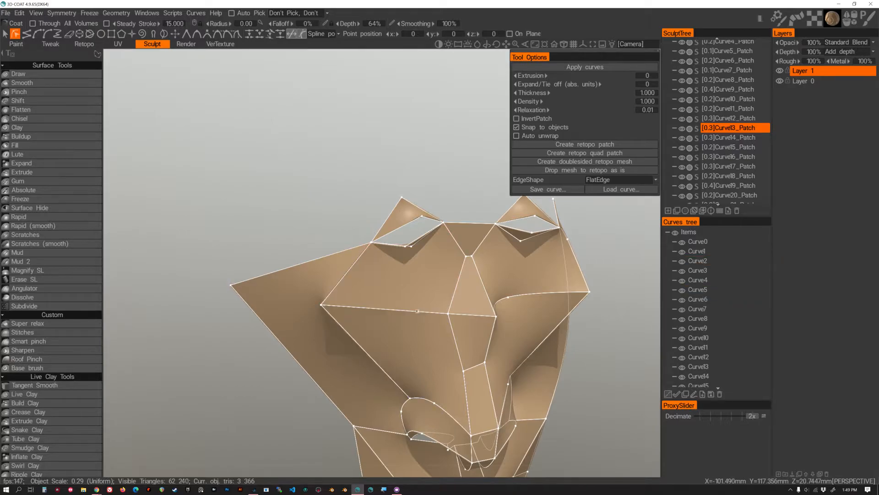
{"action": "left_click", "coordinate": [417, 312]}
{"action": "left_click_drag", "start_coordinate": [417, 311], "coordinate": [417, 304]}
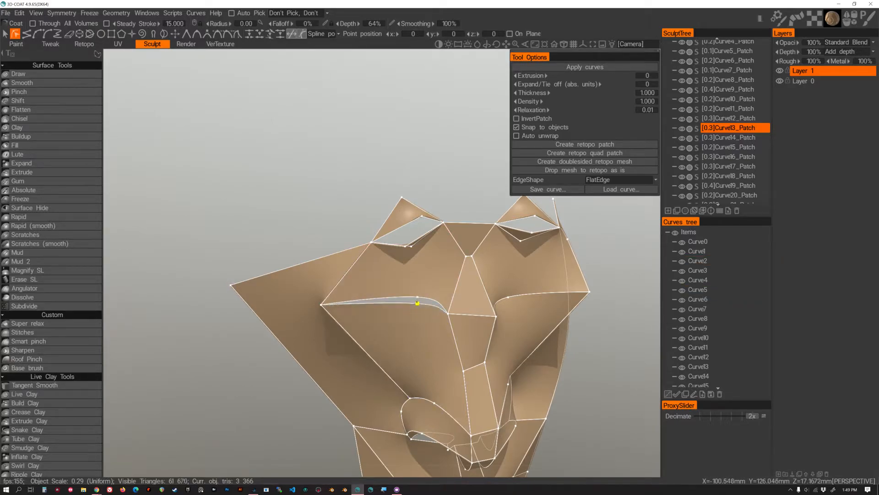
{"action": "right_click_drag", "start_coordinate": [439, 326], "coordinate": [462, 330]}
{"action": "left_click_drag", "start_coordinate": [438, 316], "coordinate": [457, 314]}
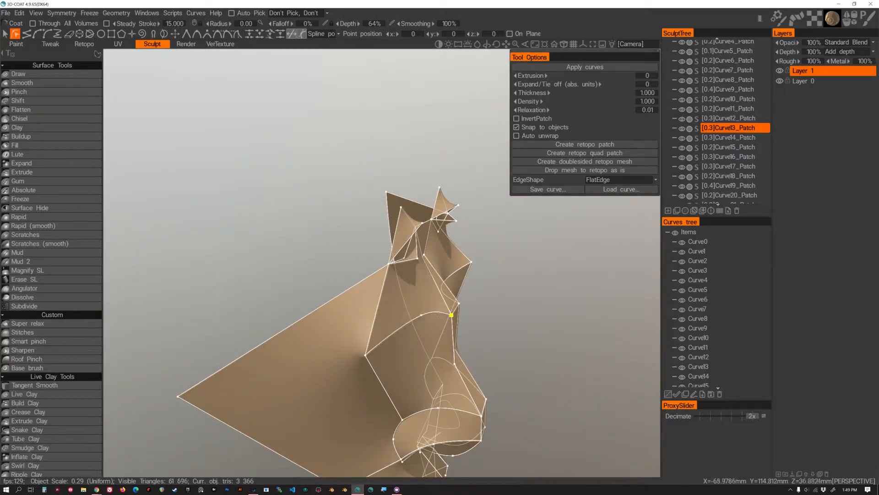
{"action": "right_click_drag", "start_coordinate": [457, 316], "coordinate": [485, 317]}
{"action": "left_click_drag", "start_coordinate": [408, 315], "coordinate": [412, 315]}
Adjust the curve point midway down the nose bridge from the side.
{"action": "left_click_drag", "start_coordinate": [481, 341], "coordinate": [383, 328], "text": "alt"}
{"action": "left_click_drag", "start_coordinate": [478, 345], "coordinate": [398, 332], "text": "alt"}
{"action": "left_click_drag", "start_coordinate": [474, 381], "coordinate": [472, 347], "text": "alt"}
{"action": "right_click_drag", "start_coordinate": [472, 346], "coordinate": [454, 359], "text": "alt"}
{"action": "middle_click_drag", "start_coordinate": [453, 359], "coordinate": [454, 322], "text": "alt"}
{"action": "left_click_drag", "start_coordinate": [455, 325], "coordinate": [429, 355], "text": "alt"}
{"action": "right_click_drag", "start_coordinate": [429, 354], "coordinate": [432, 356], "text": "alt"}
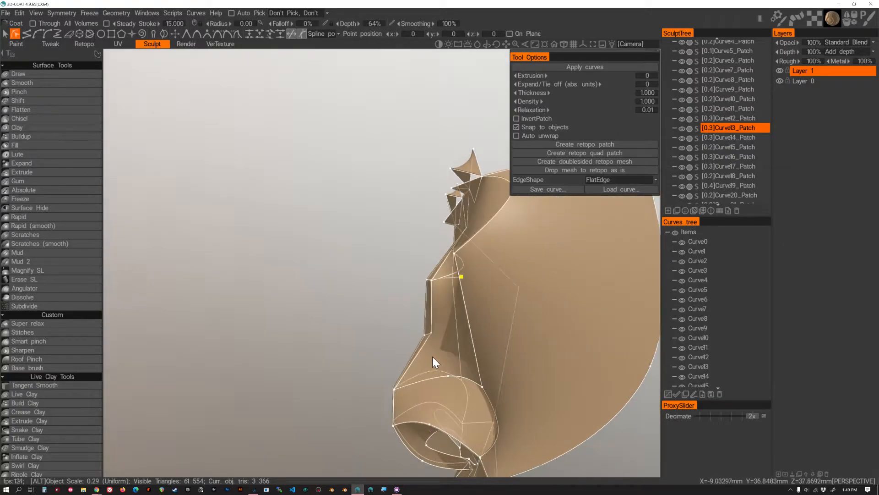
{"action": "left_click_drag", "start_coordinate": [424, 331], "coordinate": [423, 333]}
Bow the lower nose bridge's edge inward on the face's left side, aligning the midpoints of the bridge and cheek patches.
{"action": "left_click_drag", "start_coordinate": [422, 339], "coordinate": [591, 355], "text": "alt"}
{"action": "left_click_drag", "start_coordinate": [512, 356], "coordinate": [524, 352], "text": "alt"}
{"action": "left_click_drag", "start_coordinate": [442, 348], "coordinate": [376, 359], "text": "alt"}
{"action": "left_click_drag", "start_coordinate": [331, 274], "coordinate": [354, 275]}
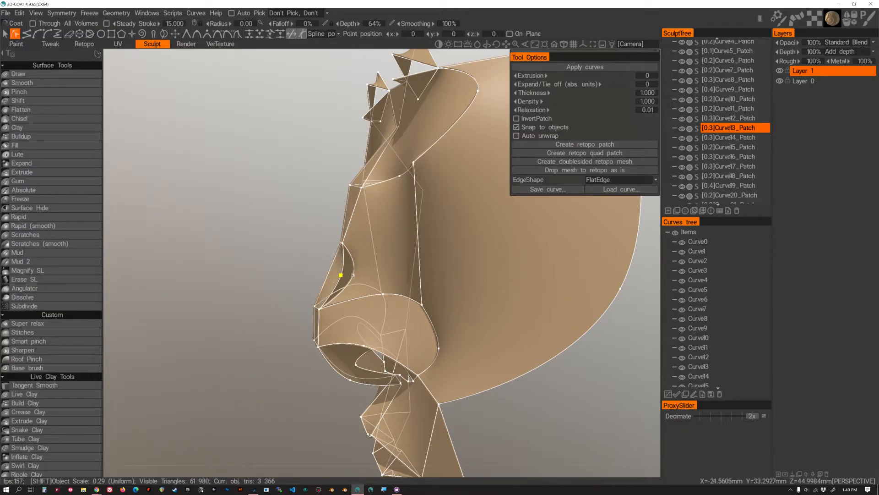
{"action": "key", "text": "w"}
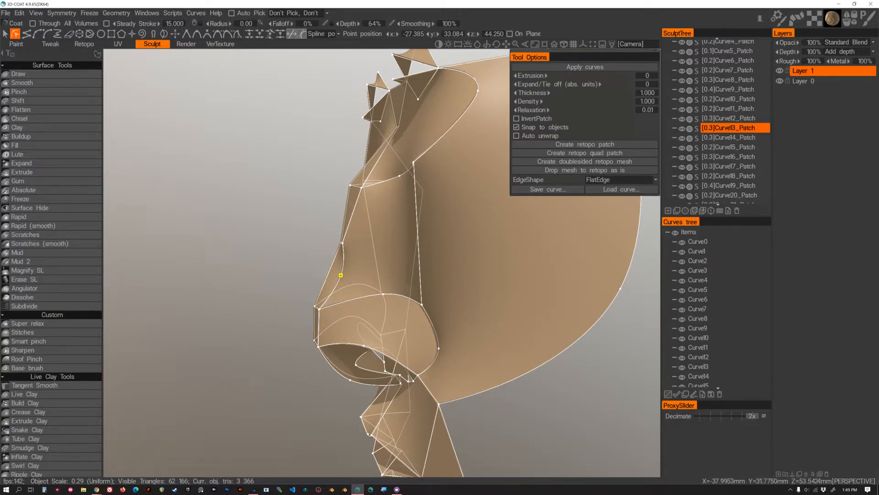
Bow the lower nose bridge's edge inward on the face's right side to match, closing the gap between the adjoining patches.
{"action": "left_click_drag", "start_coordinate": [346, 278], "coordinate": [406, 292], "text": "alt"}
{"action": "mouse_move", "coordinate": [366, 271]}
{"action": "left_mouse_down", "text": "alt"}
{"action": "mouse_move", "coordinate": [376, 271]}
{"action": "mouse_move", "coordinate": [365, 269]}
{"action": "left_mouse_up", "text": "alt"}
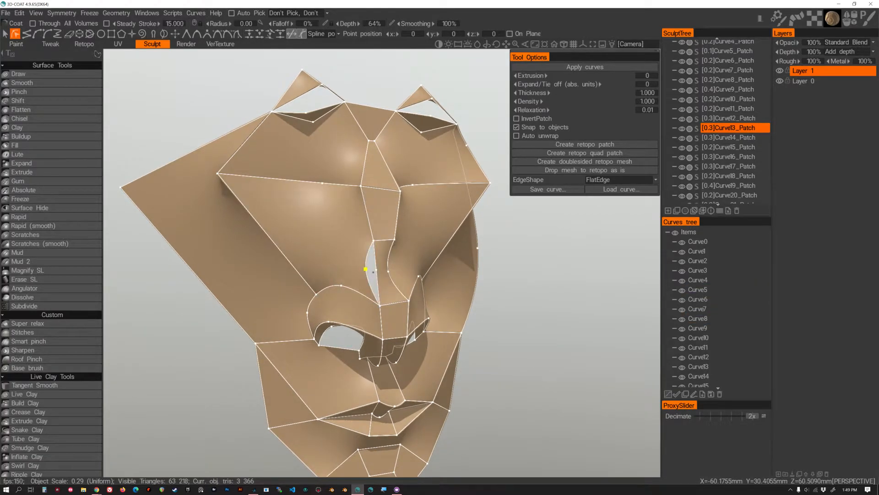
{"action": "left_click", "coordinate": [366, 269]}
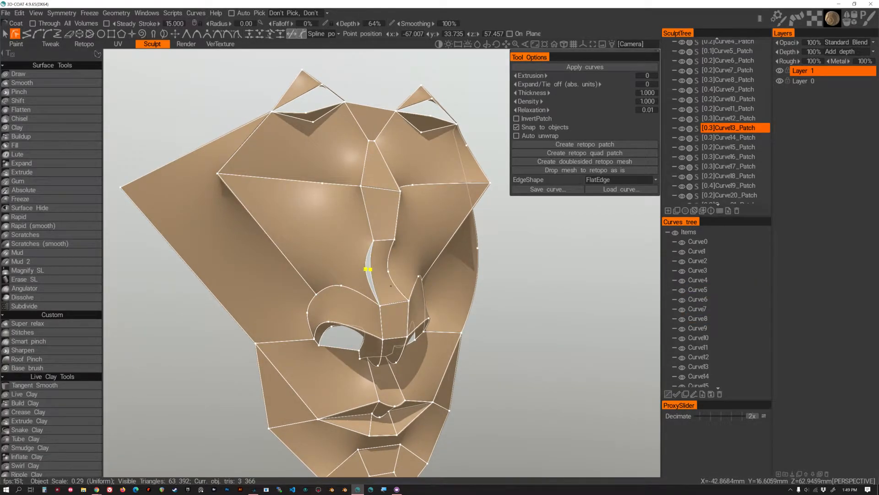
{"action": "left_click_drag", "start_coordinate": [382, 301], "coordinate": [384, 271], "text": "alt"}
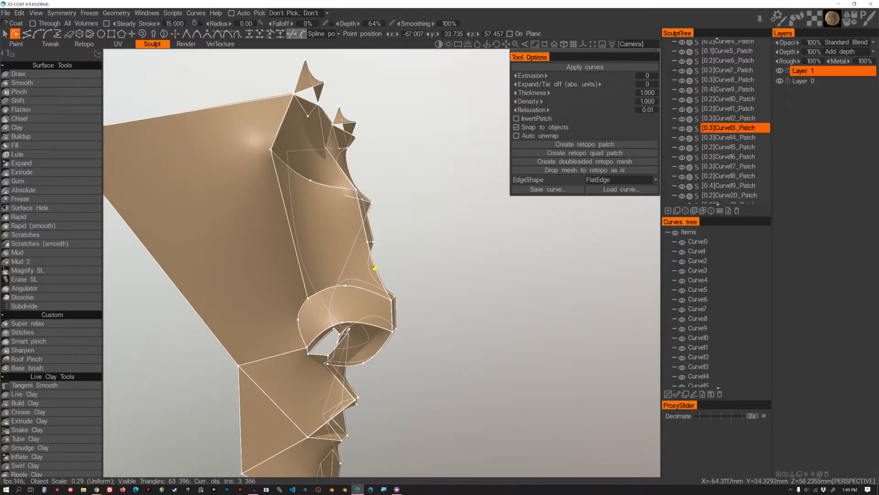
{"action": "left_click_drag", "start_coordinate": [316, 278], "coordinate": [412, 299], "text": "alt"}
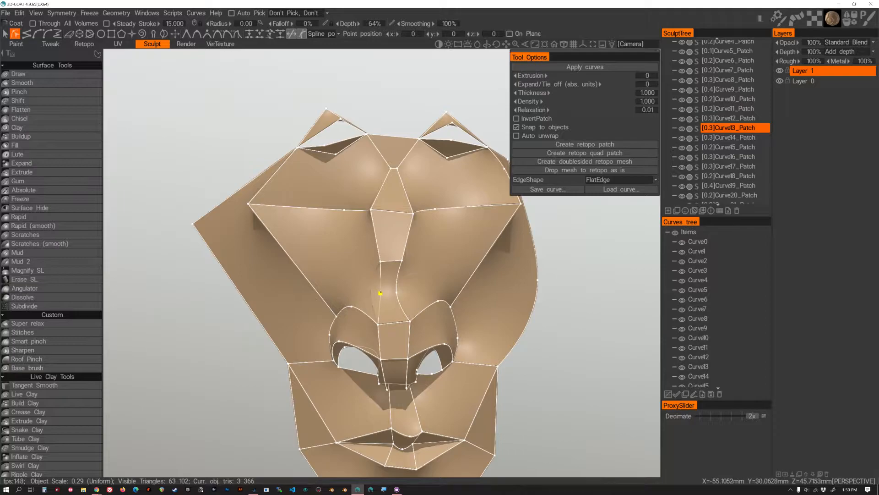
Narrow the upper nose bridge by moving its corner points inward, and shift the adjoining cheek edge midpoints closer to the nose.
{"action": "left_click_drag", "start_coordinate": [377, 260], "coordinate": [391, 267], "text": "alt"}
{"action": "middle_click_drag", "start_coordinate": [391, 267], "coordinate": [386, 306], "text": "alt"}
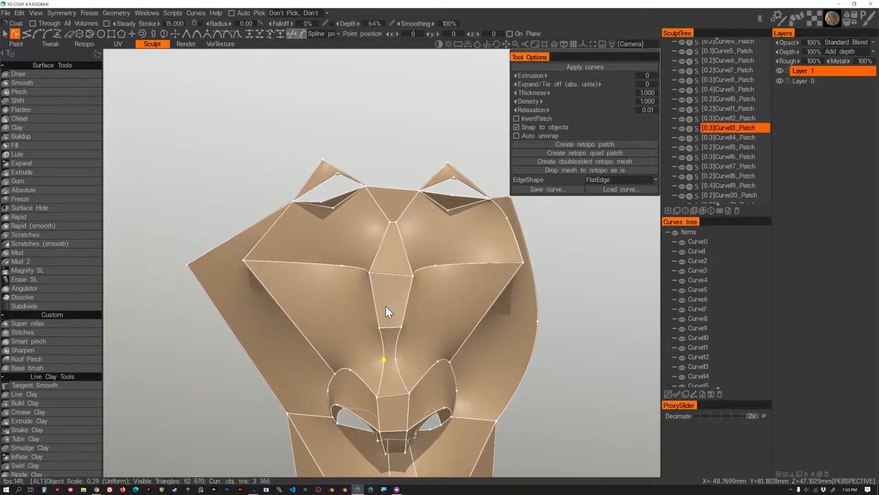
{"action": "left_click_drag", "start_coordinate": [386, 306], "coordinate": [383, 317], "text": "alt"}
{"action": "mouse_move", "coordinate": [368, 274]}
{"action": "left_mouse_down"}
{"action": "mouse_move", "coordinate": [465, 276]}
{"action": "mouse_move", "coordinate": [359, 267]}
{"action": "left_mouse_up"}
{"action": "left_click", "coordinate": [447, 269]}
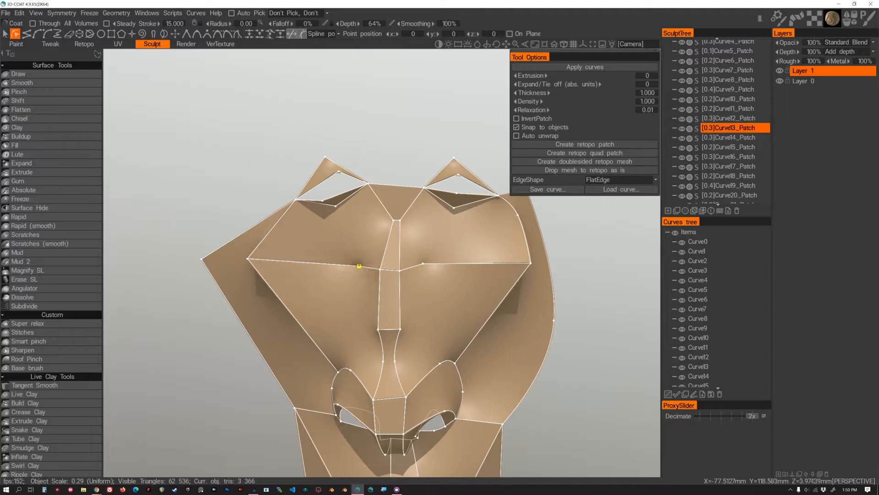
Undo the last point edit and pull the point on the outer cheek patch's rear edge inward on the face's left side.
{"action": "left_click_drag", "start_coordinate": [365, 291], "coordinate": [411, 304], "text": "alt"}
{"action": "key", "text": "ctrl+z"}
{"action": "scroll", "coordinate": [411, 304], "scroll_direction": "up", "scroll_amount": 2}
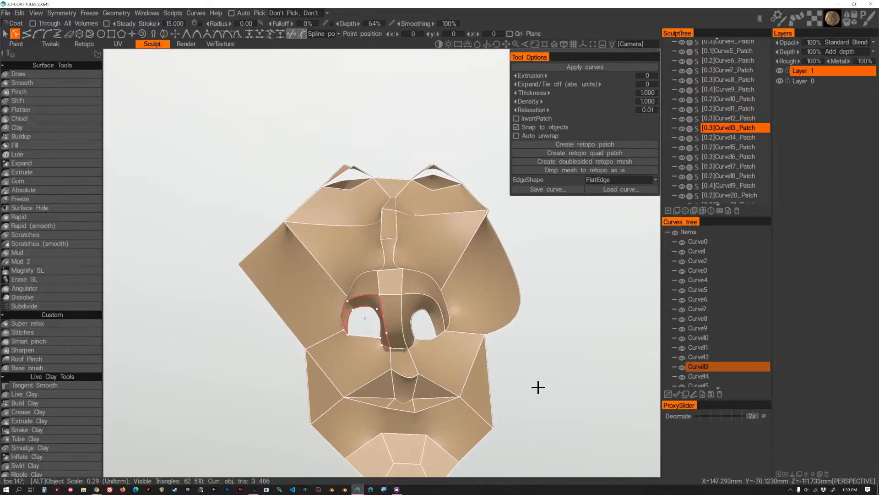
{"action": "left_click_drag", "start_coordinate": [463, 380], "coordinate": [425, 367], "text": "alt"}
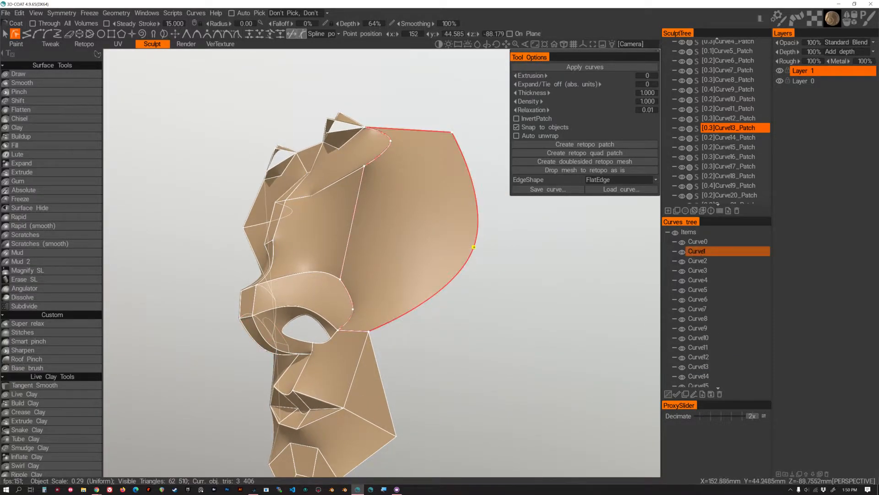
{"action": "left_click_drag", "start_coordinate": [458, 328], "coordinate": [426, 312], "text": "alt"}
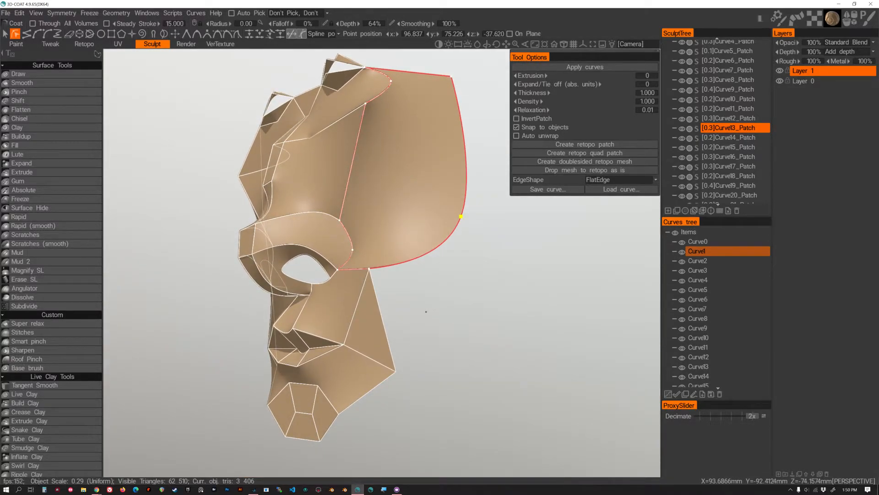
Draw a closed four-point curve behind the jaw and below the outer cheek patch on the face's left side.
{"action": "left_click", "coordinate": [26, 34]}
{"action": "left_click", "coordinate": [383, 278]}
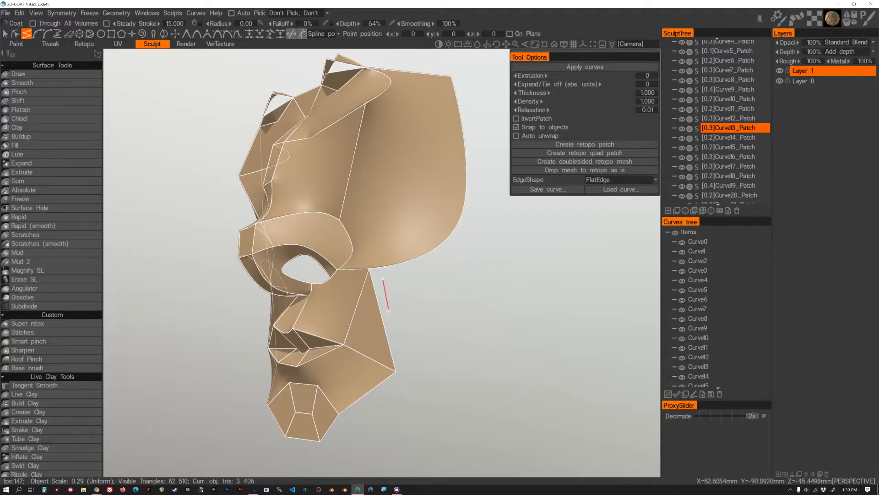
{"action": "left_click", "coordinate": [401, 376]}
{"action": "left_click", "coordinate": [528, 384]}
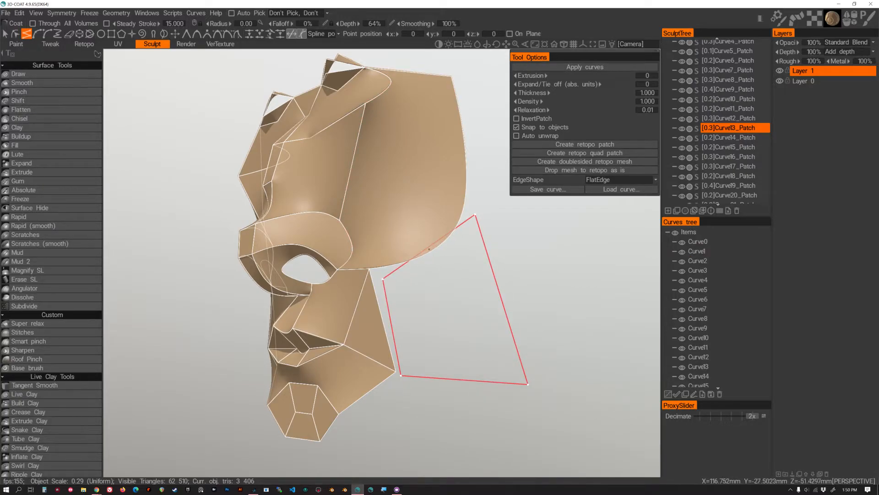
Turn the outer cheek patch's rounded lower rear point into a sharp corner and move it onto the new curve's upper rear corner.
{"action": "left_click", "coordinate": [15, 33]}
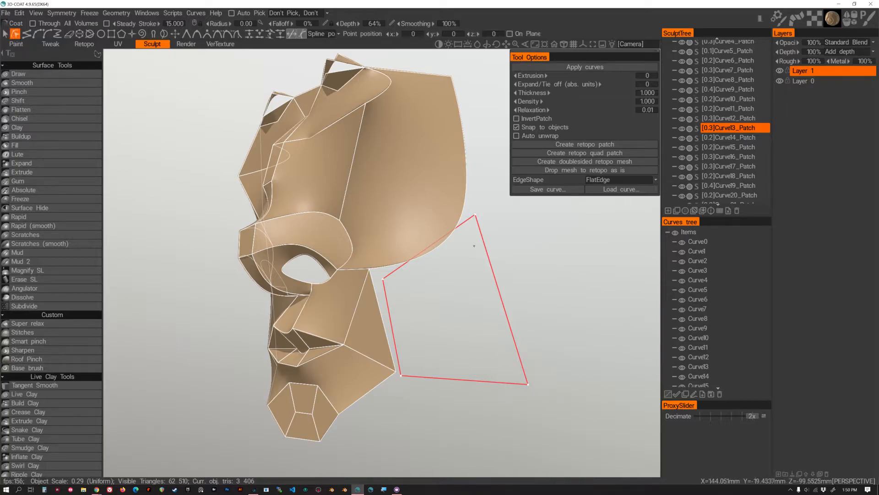
{"action": "left_click", "coordinate": [460, 214]}
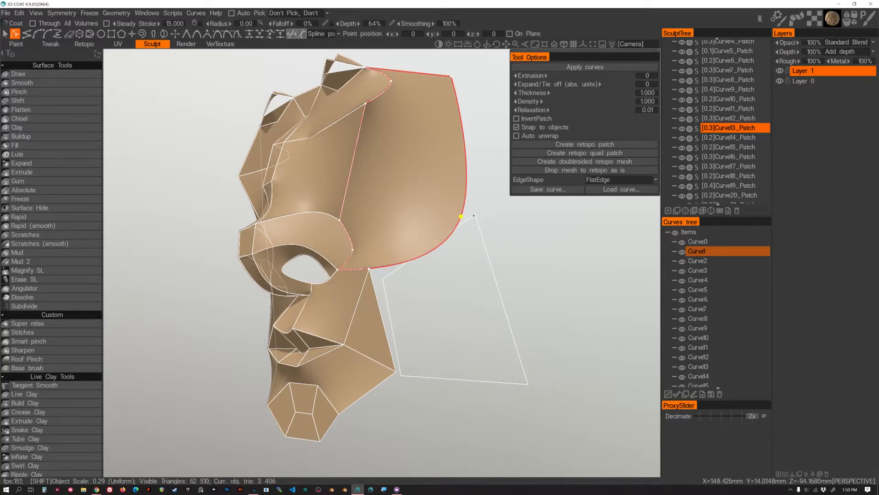
{"action": "left_click", "coordinate": [476, 218], "text": "shift"}
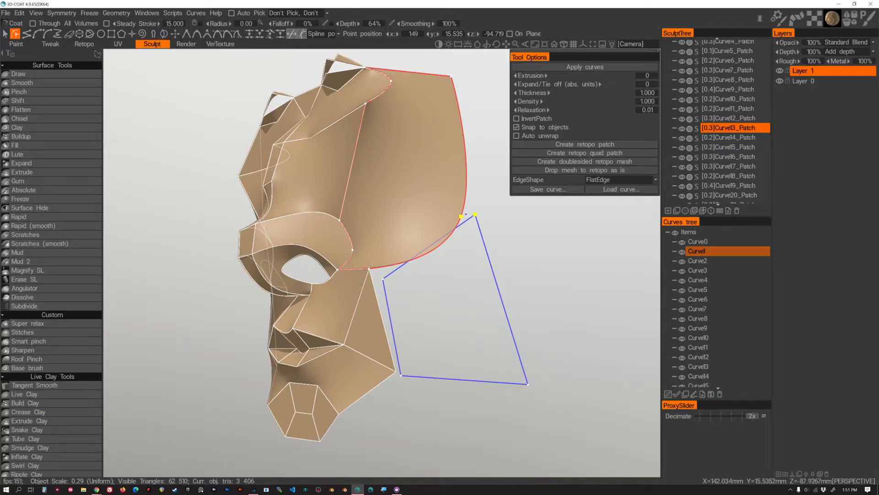
{"action": "key", "text": "Escape"}
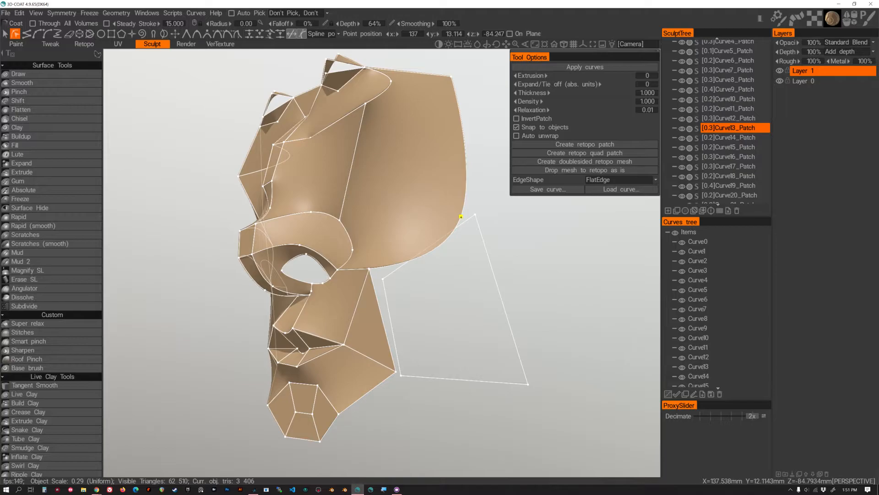
{"action": "right_click", "coordinate": [461, 217]}
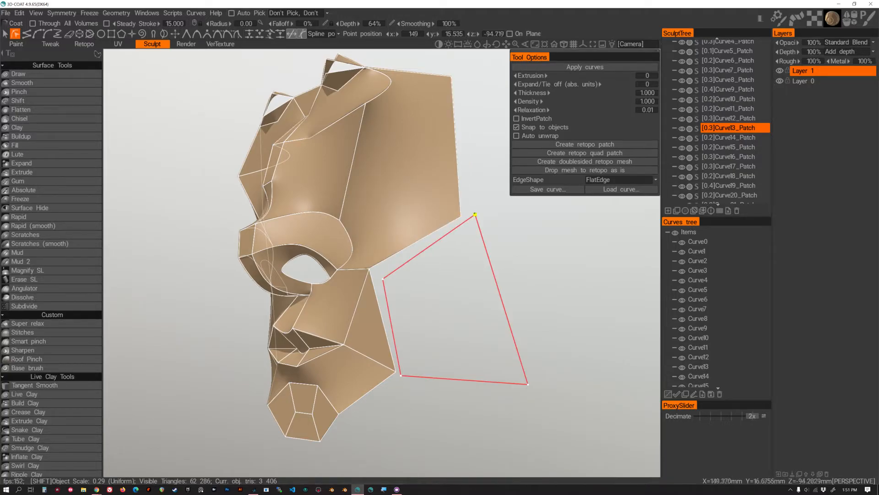
{"action": "left_click", "coordinate": [461, 216]}
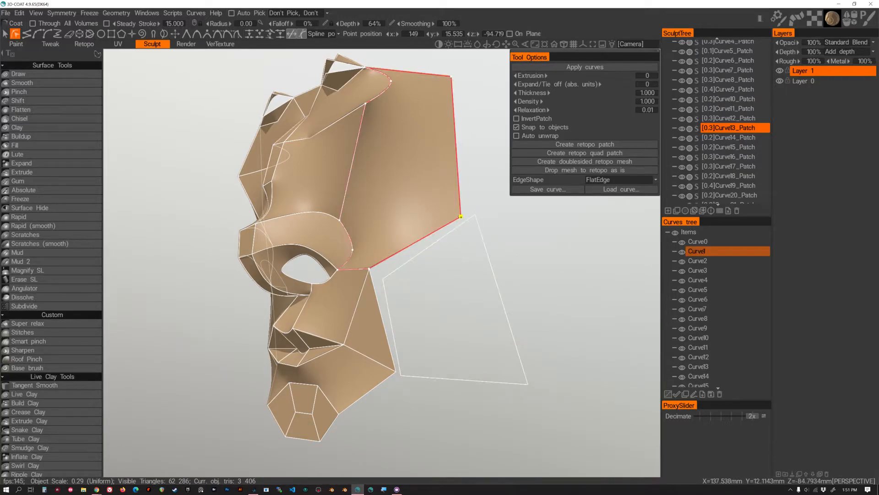
{"action": "left_click_drag", "start_coordinate": [462, 217], "coordinate": [475, 214]}
Weld the new curve's two front corners to the adjacent cheek and jaw corner points on the face's left side.
{"action": "left_click", "coordinate": [369, 269], "text": "shift"}
{"action": "left_click", "coordinate": [383, 279], "text": "shift"}
{"action": "key", "text": "w"}
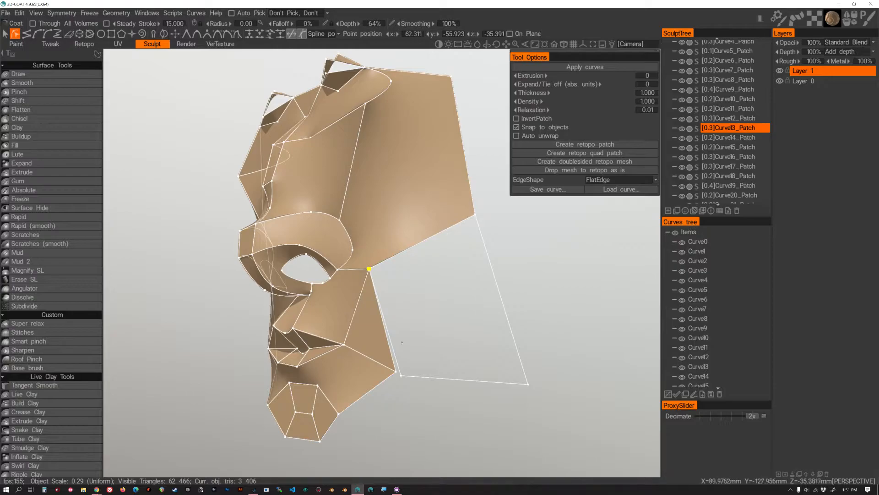
{"action": "left_click", "coordinate": [396, 371]}
{"action": "left_click", "coordinate": [402, 375], "text": "shift"}
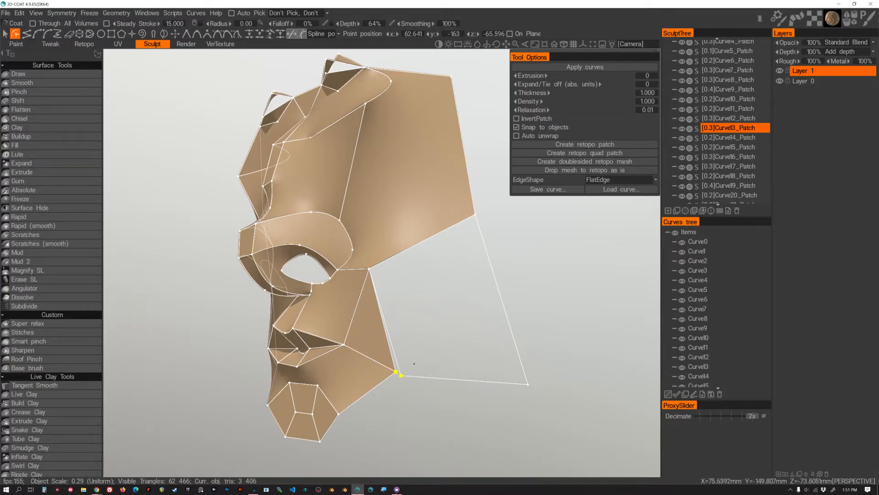
{"action": "key", "text": "w"}
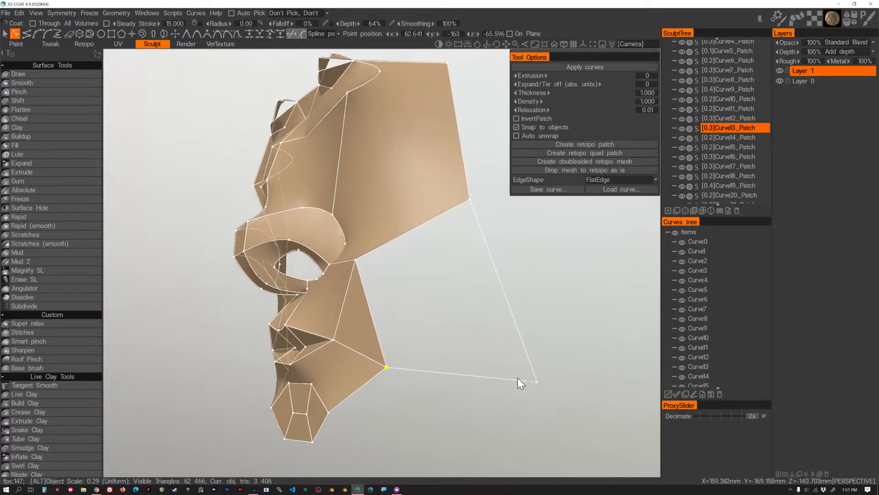
Fill the closed curve behind the jaw with a mesh layer.
{"action": "scroll", "coordinate": [702, 299], "scroll_direction": "down", "scroll_amount": 5}
{"action": "right_click", "coordinate": [711, 382]}
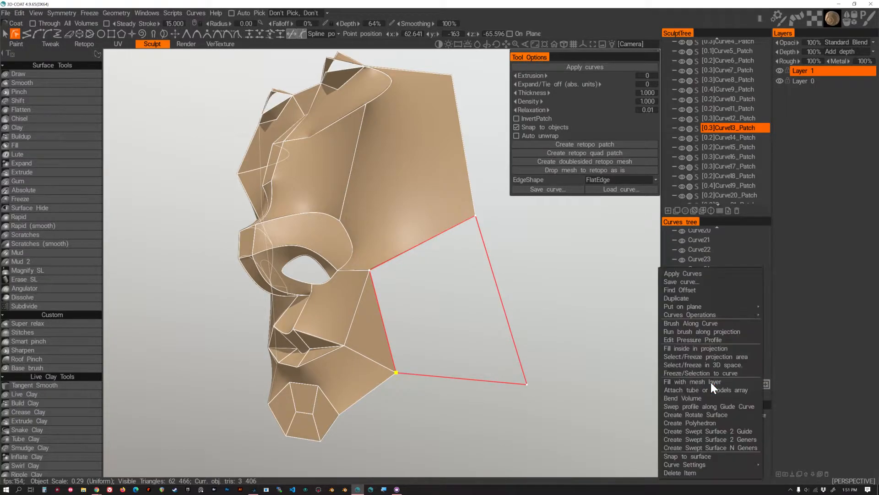
{"action": "left_click", "coordinate": [697, 381]}
Pull the new patch's lower rear corner inward behind the jaw and check its shape from the side and front.
{"action": "left_click_drag", "start_coordinate": [605, 329], "coordinate": [527, 325], "text": "alt"}
{"action": "left_click_drag", "start_coordinate": [481, 377], "coordinate": [395, 359]}
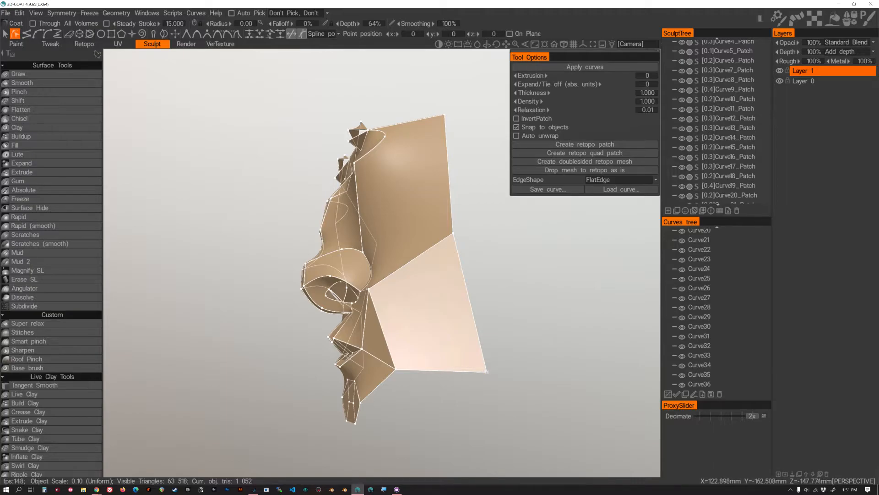
{"action": "left_click_drag", "start_coordinate": [451, 373], "coordinate": [465, 388], "text": "alt"}
{"action": "middle_click_drag", "start_coordinate": [422, 273], "coordinate": [459, 345], "text": "alt"}
{"action": "left_click_drag", "start_coordinate": [459, 344], "coordinate": [434, 316], "text": "alt"}
{"action": "right_click_drag", "start_coordinate": [434, 316], "coordinate": [446, 316], "text": "alt"}
{"action": "middle_click_drag", "start_coordinate": [446, 316], "coordinate": [442, 324], "text": "alt"}
{"action": "left_click_drag", "start_coordinate": [426, 250], "coordinate": [476, 275], "text": "alt"}
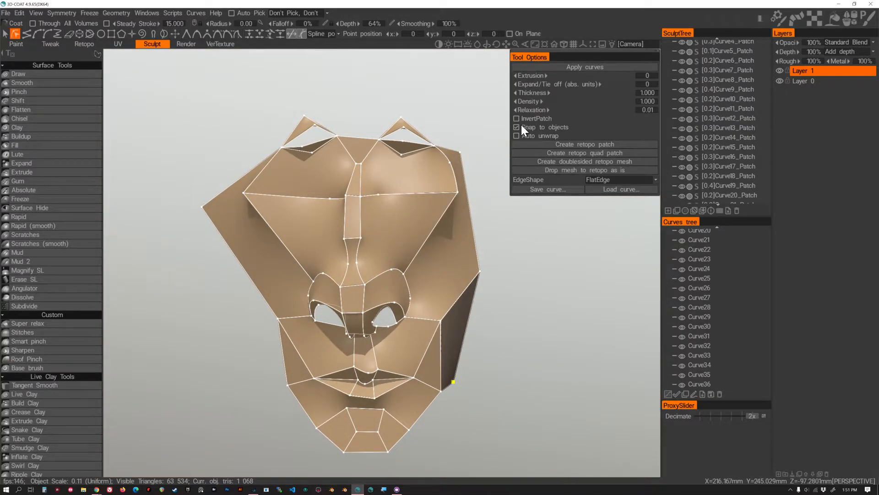
{"action": "scroll", "coordinate": [696, 274], "scroll_direction": "up", "scroll_amount": 7}
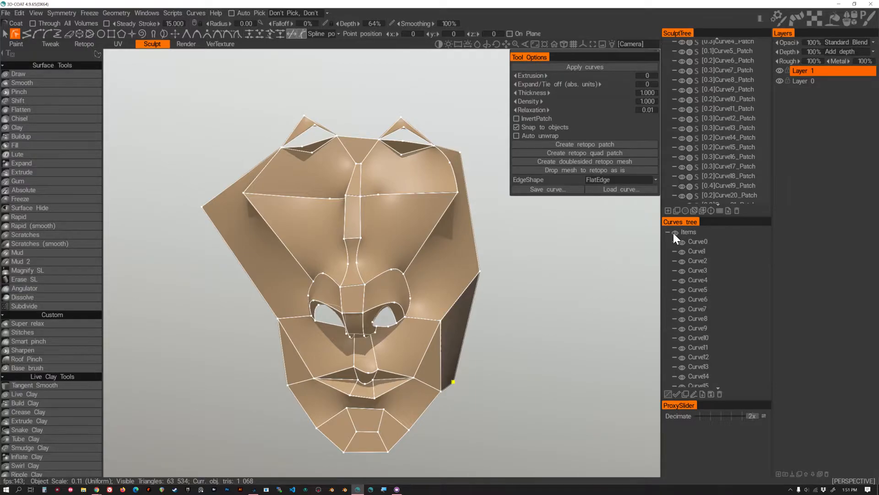
Hide all the curves so only the mask's patches show, and switch to the Render room.
{"action": "left_click", "coordinate": [674, 233]}
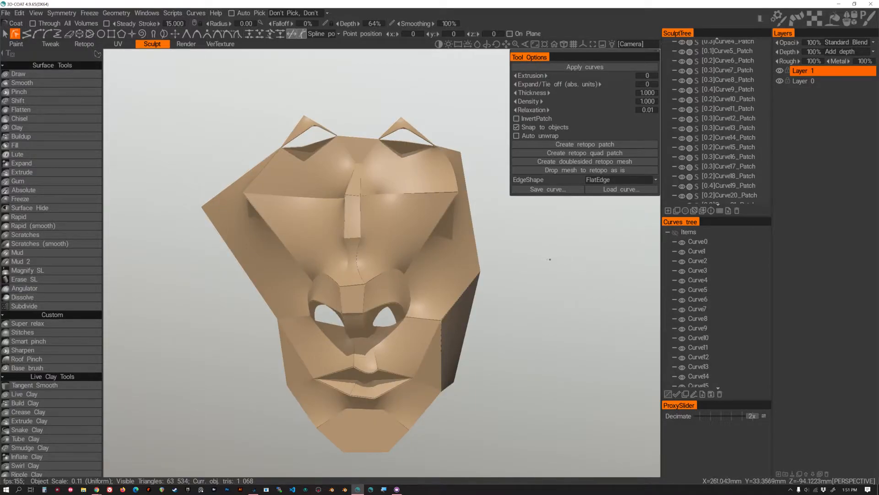
{"action": "scroll", "coordinate": [577, 258], "scroll_direction": "down", "scroll_amount": 4}
{"action": "left_click_drag", "start_coordinate": [507, 256], "coordinate": [431, 248]}
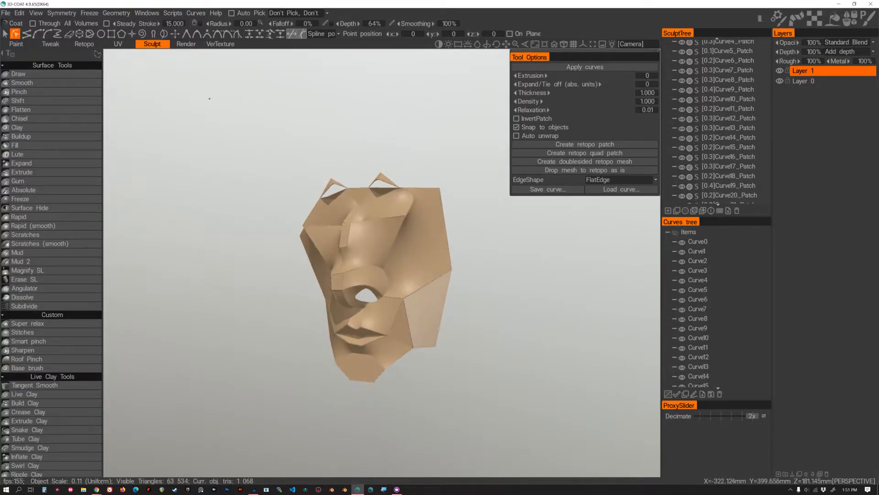
{"action": "left_click", "coordinate": [182, 44]}
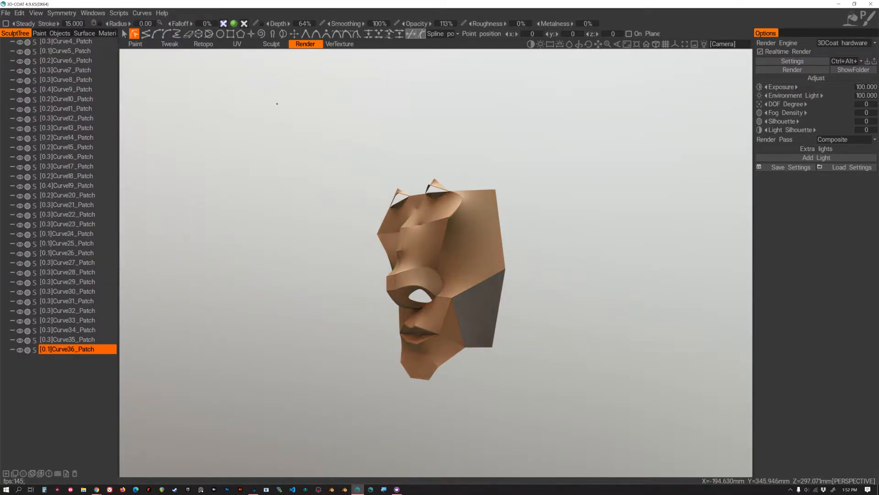
Add an extra light with intensity 0.090, rotation angle 12.600 and light height 17.100.
{"action": "left_click", "coordinate": [814, 159]}
{"action": "left_click_drag", "start_coordinate": [811, 200], "coordinate": [778, 202]}
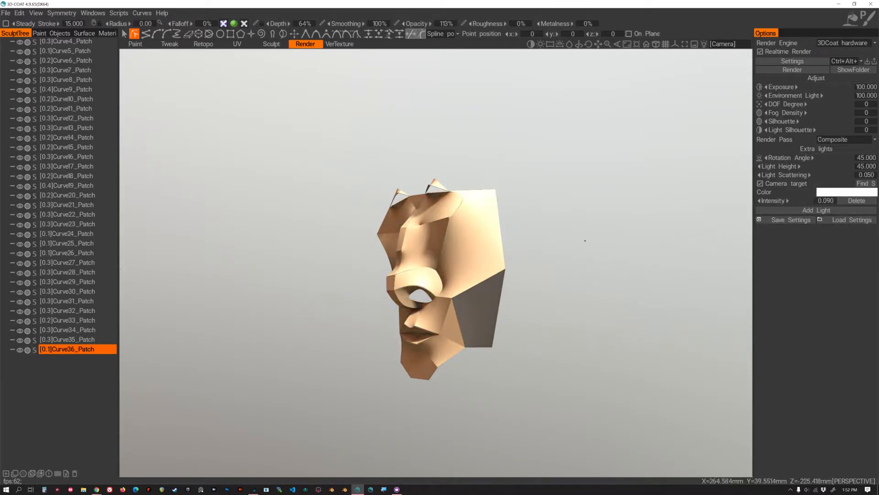
{"action": "left_click_drag", "start_coordinate": [528, 254], "coordinate": [557, 230], "text": "alt"}
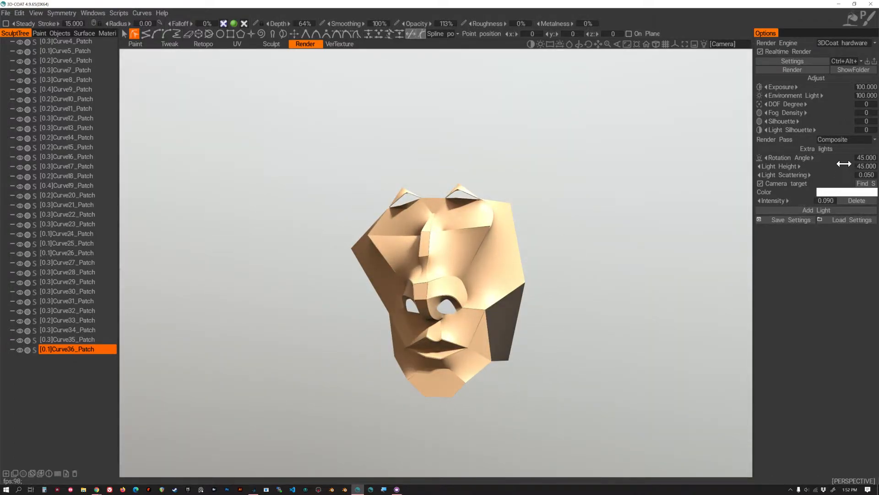
{"action": "mouse_move", "coordinate": [803, 161]}
{"action": "left_mouse_down"}
{"action": "mouse_move", "coordinate": [824, 158]}
{"action": "mouse_move", "coordinate": [791, 167]}
{"action": "left_mouse_up"}
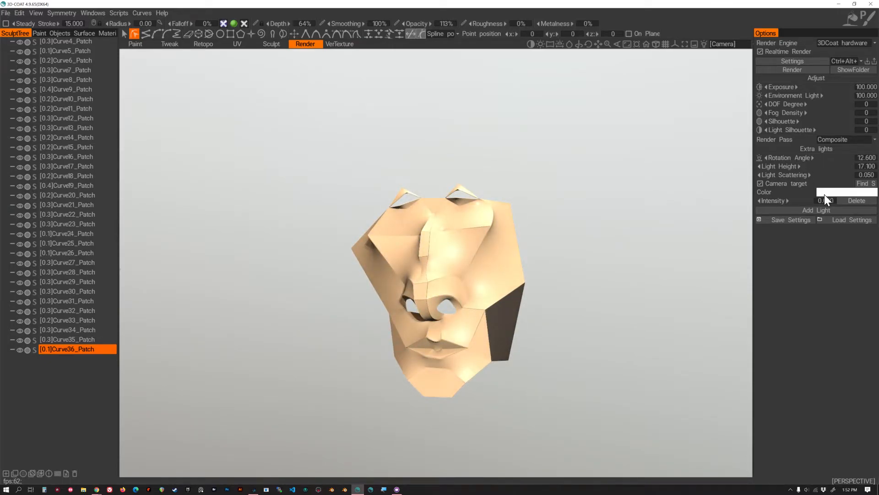
Colour the extra light blue with hue 225, saturation 57% and lightness 100%, and view the lit mask from several angles.
{"action": "left_click", "coordinate": [826, 194]}
{"action": "left_click", "coordinate": [453, 238]}
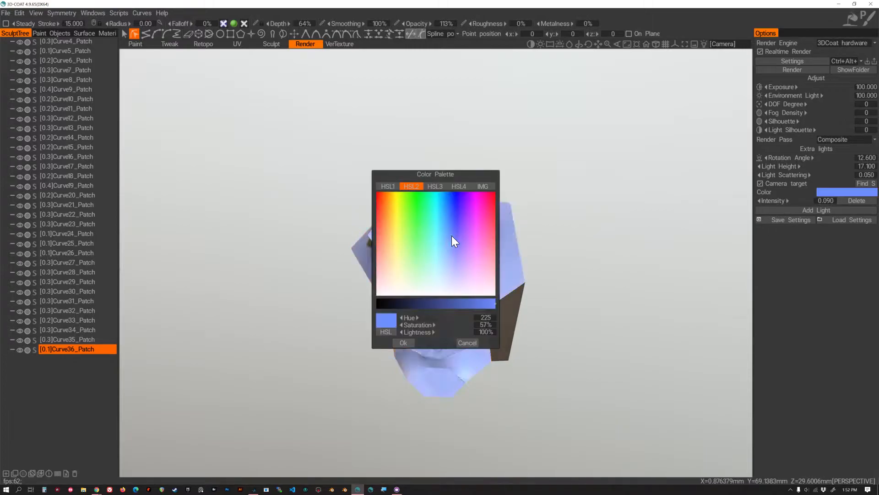
{"action": "left_click", "coordinate": [407, 342]}
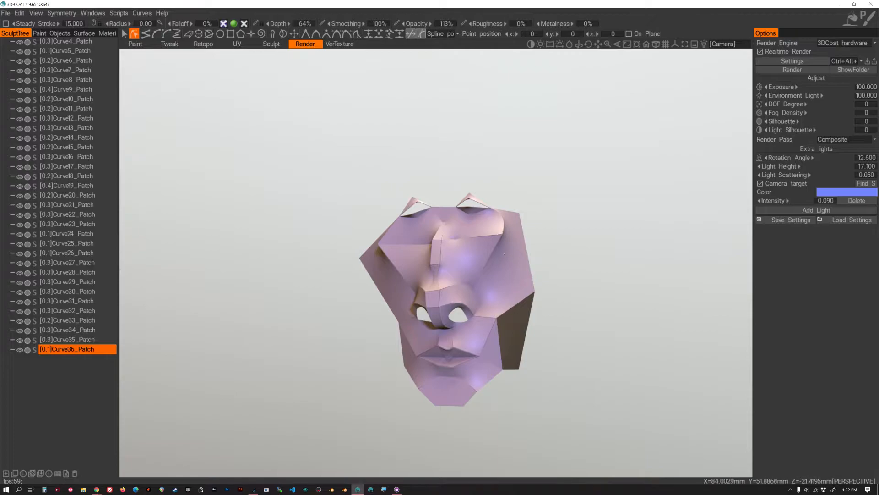
{"action": "left_click_drag", "start_coordinate": [477, 321], "coordinate": [524, 313], "text": "alt"}
{"action": "right_click_drag", "start_coordinate": [475, 349], "coordinate": [494, 375], "text": "alt"}
{"action": "middle_click_drag", "start_coordinate": [493, 375], "coordinate": [502, 322], "text": "alt"}
{"action": "left_click_drag", "start_coordinate": [542, 297], "coordinate": [501, 286], "text": "alt"}
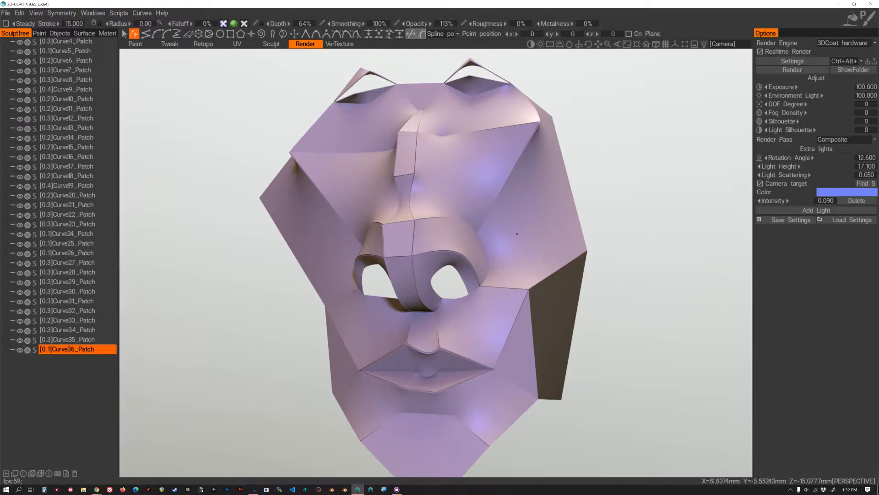
{"action": "mouse_move", "coordinate": [536, 218]}
{"action": "left_mouse_down", "text": "alt"}
{"action": "mouse_move", "coordinate": [552, 247]}
{"action": "mouse_move", "coordinate": [537, 256]}
{"action": "mouse_move", "coordinate": [546, 275]}
{"action": "mouse_move", "coordinate": [593, 274]}
{"action": "mouse_move", "coordinate": [603, 284]}
{"action": "mouse_move", "coordinate": [598, 306]}
{"action": "mouse_move", "coordinate": [546, 328]}
{"action": "mouse_move", "coordinate": [525, 284]}
{"action": "mouse_move", "coordinate": [441, 277]}
{"action": "mouse_move", "coordinate": [578, 282]}
{"action": "mouse_move", "coordinate": [557, 273]}
{"action": "mouse_move", "coordinate": [474, 279]}
{"action": "mouse_move", "coordinate": [521, 259]}
{"action": "mouse_move", "coordinate": [545, 275]}
{"action": "mouse_move", "coordinate": [492, 271]}
{"action": "mouse_move", "coordinate": [512, 271]}
{"action": "left_mouse_up", "text": "alt"}
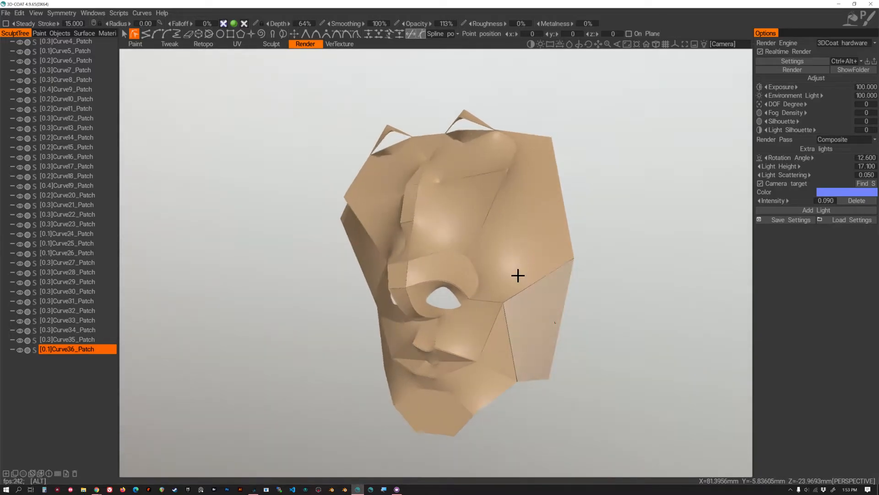
Return to the Sculpt room and show all the curves again.
{"action": "left_click", "coordinate": [269, 44]}
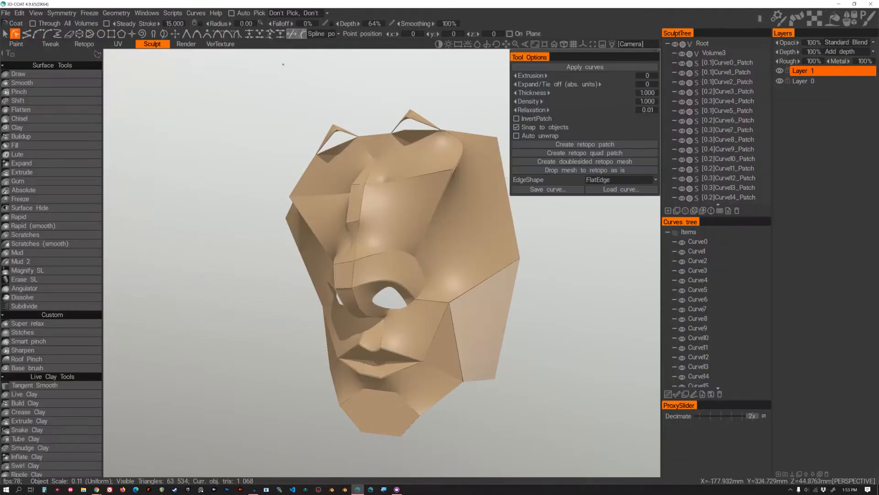
{"action": "left_click", "coordinate": [675, 232]}
Reposition the chin's curve points so the chin projects forward as a faceted block.
{"action": "left_click_drag", "start_coordinate": [463, 316], "coordinate": [365, 339], "text": "alt"}
{"action": "left_click_drag", "start_coordinate": [368, 341], "coordinate": [379, 355], "text": "alt"}
{"action": "left_click_drag", "start_coordinate": [381, 356], "coordinate": [545, 354], "text": "alt"}
{"action": "left_click_drag", "start_coordinate": [495, 371], "coordinate": [505, 366]}
{"action": "left_click_drag", "start_coordinate": [506, 365], "coordinate": [437, 353], "text": "alt"}
{"action": "left_click_drag", "start_coordinate": [475, 327], "coordinate": [403, 330]}
{"action": "left_click_drag", "start_coordinate": [485, 314], "coordinate": [495, 338]}
{"action": "mouse_move", "coordinate": [461, 294]}
{"action": "left_mouse_down"}
{"action": "mouse_move", "coordinate": [473, 297]}
{"action": "mouse_move", "coordinate": [466, 305]}
{"action": "mouse_move", "coordinate": [503, 310]}
{"action": "mouse_move", "coordinate": [453, 305]}
{"action": "left_mouse_up"}
{"action": "left_click_drag", "start_coordinate": [504, 348], "coordinate": [502, 367], "text": "alt"}
{"action": "middle_click_drag", "start_coordinate": [502, 366], "coordinate": [481, 306], "text": "alt"}
{"action": "right_click_drag", "start_coordinate": [481, 306], "coordinate": [530, 347], "text": "alt"}
{"action": "left_click_drag", "start_coordinate": [530, 347], "coordinate": [428, 279], "text": "alt"}
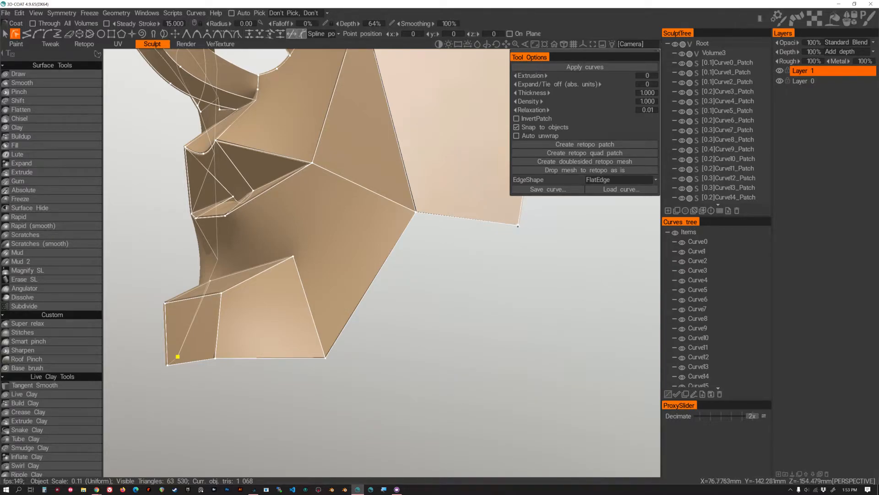
Examine the mask's curve network around the chin, jaw, cheeks, eyes and brow from several angles.
{"action": "left_click_drag", "start_coordinate": [428, 279], "coordinate": [479, 300], "text": "alt"}
{"action": "right_click_drag", "start_coordinate": [480, 300], "coordinate": [469, 303], "text": "alt"}
{"action": "middle_click_drag", "start_coordinate": [469, 303], "coordinate": [465, 334], "text": "alt"}
{"action": "left_click_drag", "start_coordinate": [464, 333], "coordinate": [480, 323], "text": "alt"}
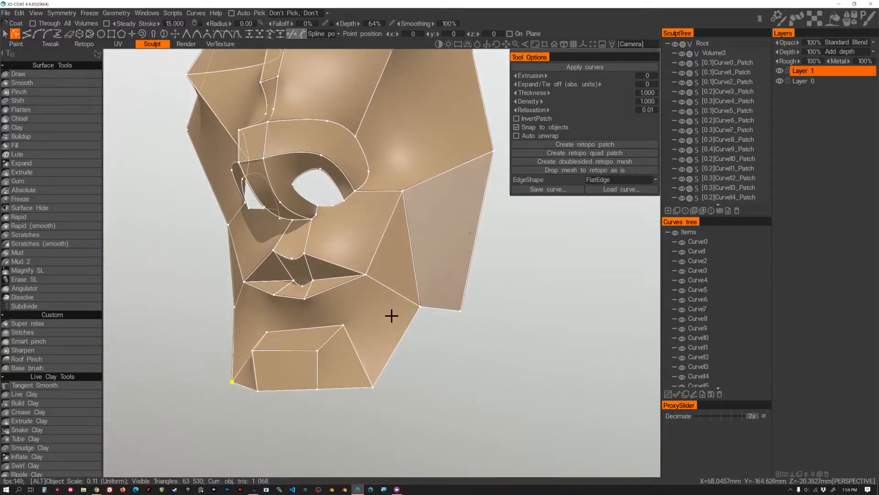
{"action": "left_click_drag", "start_coordinate": [409, 296], "coordinate": [412, 348], "text": "alt"}
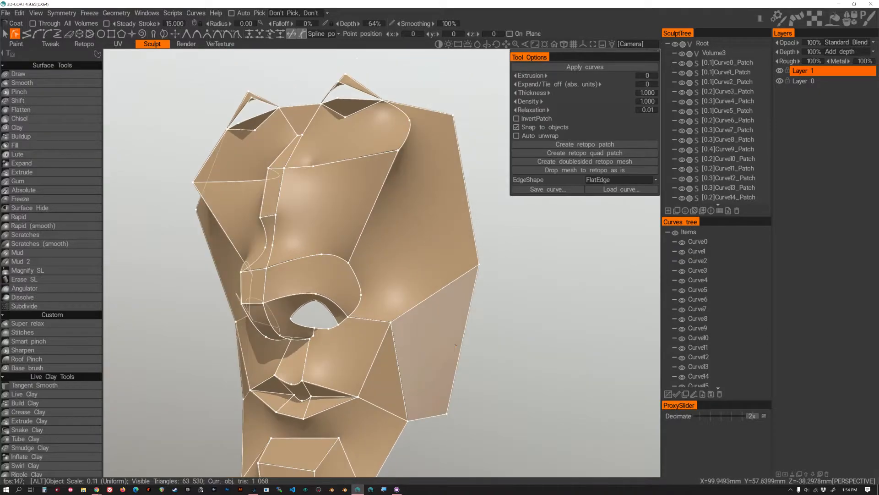
{"action": "left_click_drag", "start_coordinate": [432, 247], "coordinate": [451, 222], "text": "alt"}
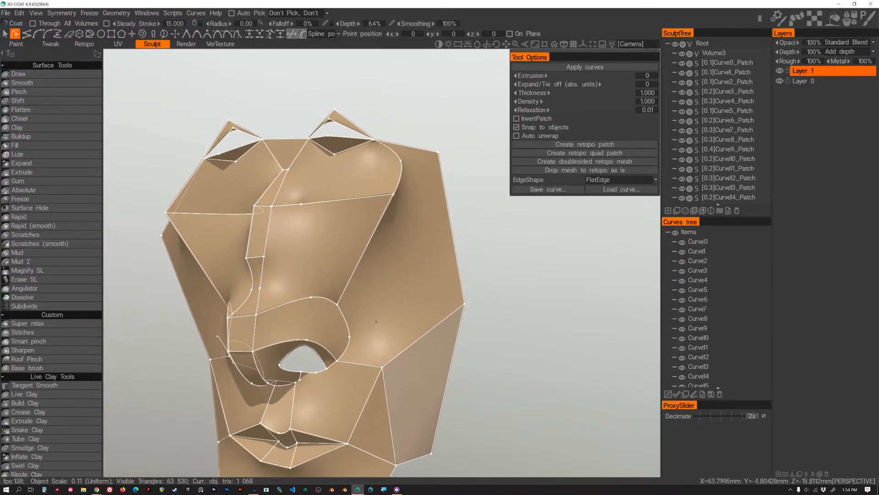
{"action": "left_click_drag", "start_coordinate": [367, 327], "coordinate": [343, 238], "text": "alt"}
{"action": "scroll", "coordinate": [355, 258], "scroll_direction": "up", "scroll_amount": 5}
{"action": "middle_click_drag", "start_coordinate": [357, 259], "coordinate": [403, 278], "text": "alt"}
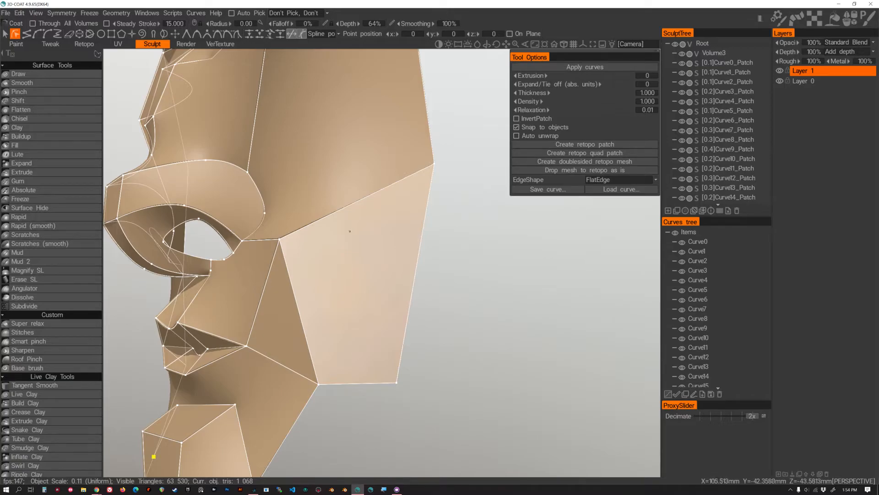
{"action": "left_click_drag", "start_coordinate": [389, 393], "coordinate": [404, 312], "text": "alt"}
{"action": "middle_click_drag", "start_coordinate": [404, 313], "coordinate": [413, 320], "text": "alt"}
{"action": "left_click_drag", "start_coordinate": [412, 321], "coordinate": [390, 317], "text": "alt"}
{"action": "right_click_drag", "start_coordinate": [308, 210], "coordinate": [334, 242], "text": "alt"}
{"action": "left_click_drag", "start_coordinate": [335, 242], "coordinate": [360, 245], "text": "alt"}
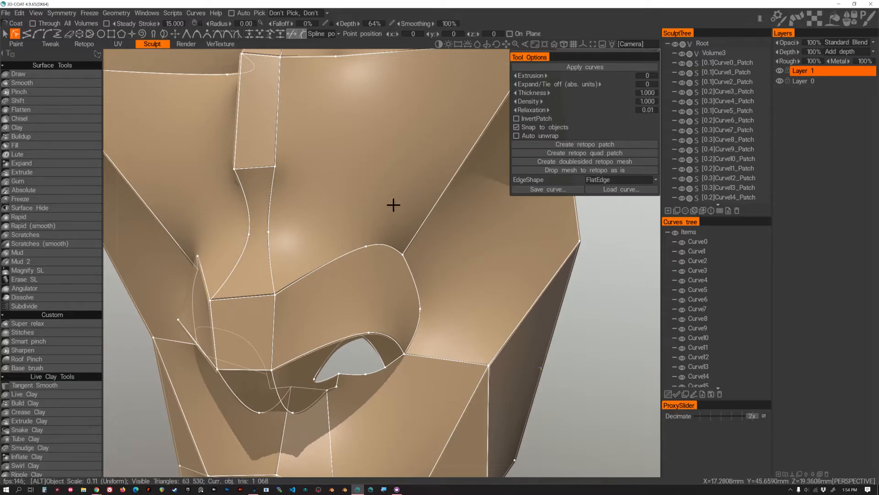
{"action": "right_click_drag", "start_coordinate": [392, 204], "coordinate": [356, 210], "text": "alt"}
{"action": "left_click_drag", "start_coordinate": [357, 209], "coordinate": [356, 204], "text": "alt"}
{"action": "right_click_drag", "start_coordinate": [355, 204], "coordinate": [358, 213], "text": "alt"}
{"action": "middle_click_drag", "start_coordinate": [358, 213], "coordinate": [359, 220], "text": "alt"}
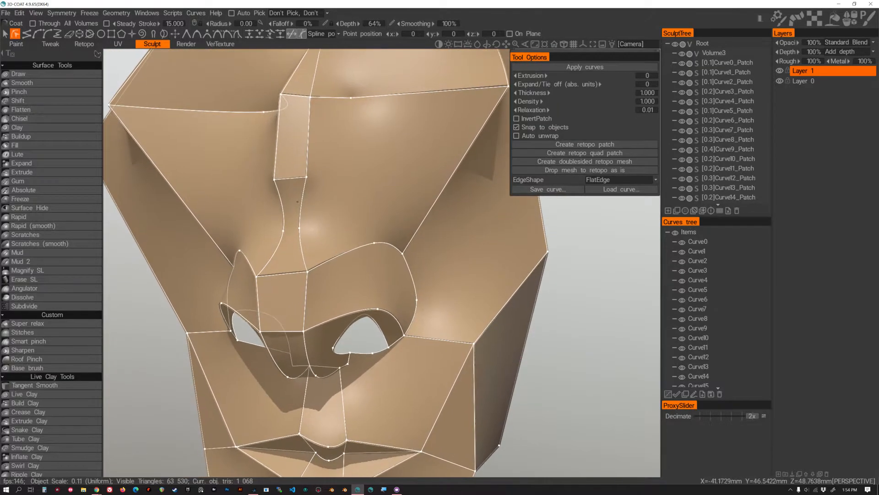
{"action": "right_click_drag", "start_coordinate": [366, 204], "coordinate": [315, 219], "text": "alt"}
{"action": "left_click_drag", "start_coordinate": [314, 219], "coordinate": [364, 226], "text": "alt"}
{"action": "right_click_drag", "start_coordinate": [364, 226], "coordinate": [338, 212], "text": "alt"}
{"action": "left_click_drag", "start_coordinate": [339, 211], "coordinate": [316, 196], "text": "alt"}
{"action": "right_click_drag", "start_coordinate": [317, 196], "coordinate": [334, 214], "text": "alt"}
{"action": "mouse_move", "coordinate": [333, 215]}
{"action": "left_mouse_down", "text": "alt"}
{"action": "mouse_move", "coordinate": [384, 228]}
{"action": "mouse_move", "coordinate": [334, 200]}
{"action": "left_mouse_up", "text": "alt"}
{"action": "right_click_drag", "start_coordinate": [334, 201], "coordinate": [353, 219], "text": "alt"}
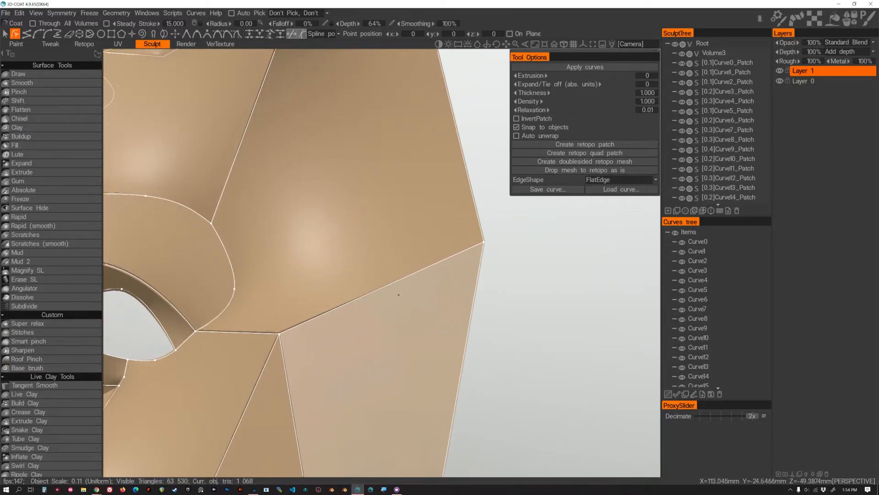
{"action": "right_click_drag", "start_coordinate": [355, 272], "coordinate": [331, 286], "text": "alt"}
{"action": "left_click_drag", "start_coordinate": [330, 285], "coordinate": [260, 321], "text": "alt"}
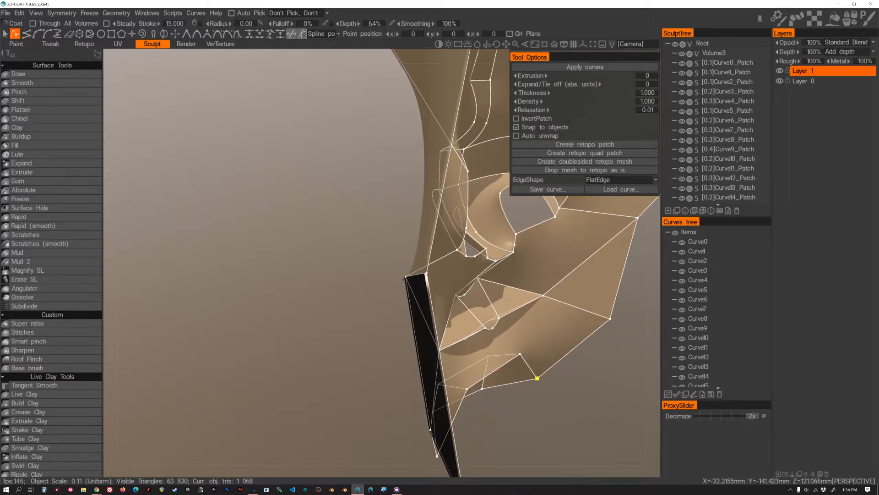
{"action": "left_click_drag", "start_coordinate": [405, 257], "coordinate": [501, 235], "text": "alt"}
{"action": "right_click_drag", "start_coordinate": [402, 205], "coordinate": [386, 212], "text": "alt"}
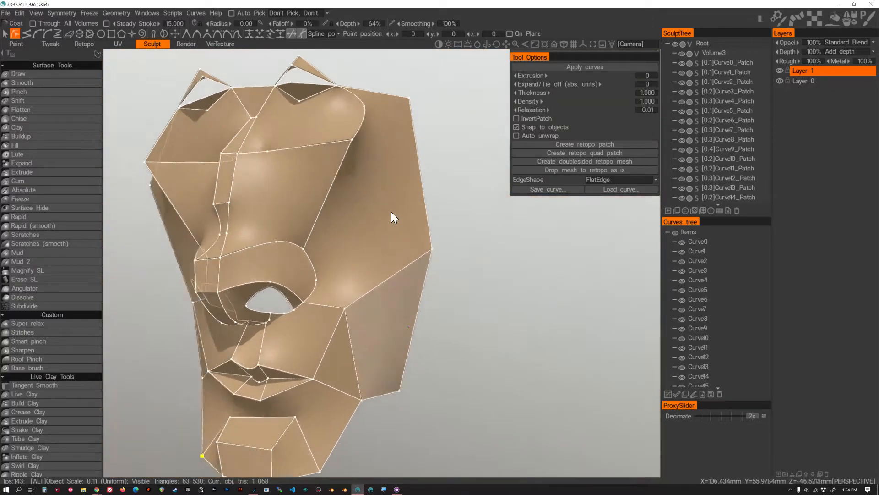
{"action": "left_click_drag", "start_coordinate": [387, 212], "coordinate": [417, 202], "text": "alt"}
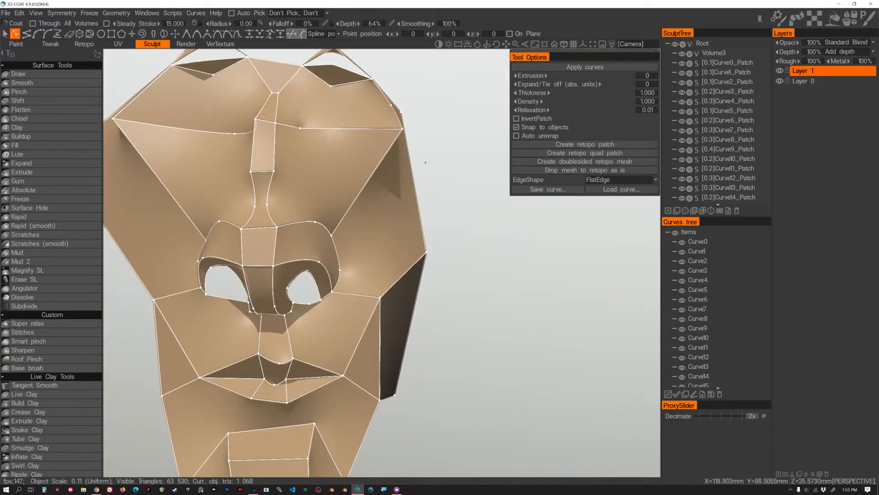
Delete the extra curve point on the brow line beside the nose bridge.
{"action": "left_click_drag", "start_coordinate": [400, 246], "coordinate": [427, 249], "text": "alt"}
{"action": "right_click_drag", "start_coordinate": [428, 249], "coordinate": [332, 259], "text": "alt"}
{"action": "left_click_drag", "start_coordinate": [331, 259], "coordinate": [341, 272], "text": "alt"}
{"action": "right_click_drag", "start_coordinate": [341, 272], "coordinate": [366, 258], "text": "alt"}
{"action": "left_click_drag", "start_coordinate": [365, 259], "coordinate": [326, 239], "text": "alt"}
{"action": "key", "text": "Delete"}
{"action": "left_click_drag", "start_coordinate": [250, 222], "coordinate": [318, 221], "text": "alt"}
{"action": "right_click_drag", "start_coordinate": [319, 220], "coordinate": [287, 222], "text": "alt"}
{"action": "left_click_drag", "start_coordinate": [287, 222], "coordinate": [367, 202], "text": "alt"}
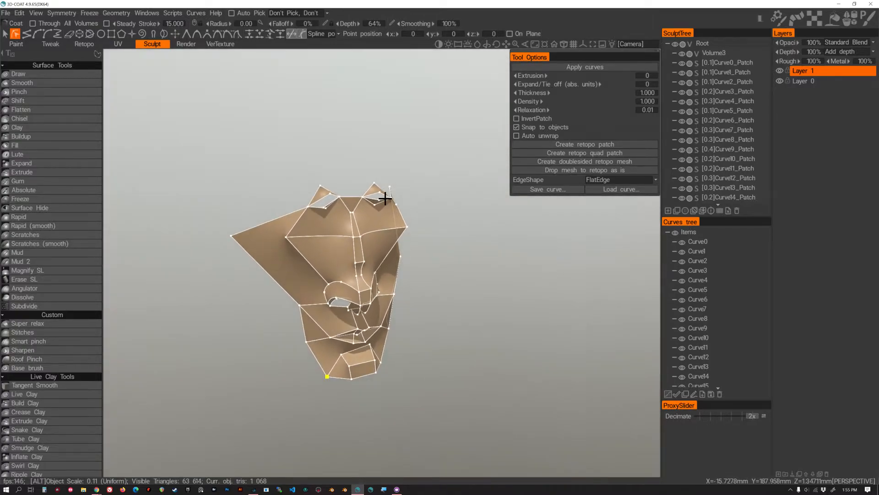
Hide all the curves and view the bare patches of the mask from the front and side.
{"action": "left_click", "coordinate": [675, 231]}
{"action": "left_click_drag", "start_coordinate": [550, 243], "coordinate": [406, 253], "text": "alt"}
{"action": "middle_click_drag", "start_coordinate": [407, 253], "coordinate": [425, 221], "text": "alt"}
{"action": "right_click_drag", "start_coordinate": [398, 226], "coordinate": [374, 269], "text": "alt"}
{"action": "middle_click_drag", "start_coordinate": [379, 206], "coordinate": [389, 302], "text": "alt"}
{"action": "mouse_move", "coordinate": [389, 301]}
{"action": "left_mouse_down", "text": "alt"}
{"action": "mouse_move", "coordinate": [381, 291]}
{"action": "mouse_move", "coordinate": [320, 294]}
{"action": "mouse_move", "coordinate": [377, 298]}
{"action": "left_mouse_up", "text": "alt"}
{"action": "right_click_drag", "start_coordinate": [377, 298], "coordinate": [400, 296], "text": "alt"}
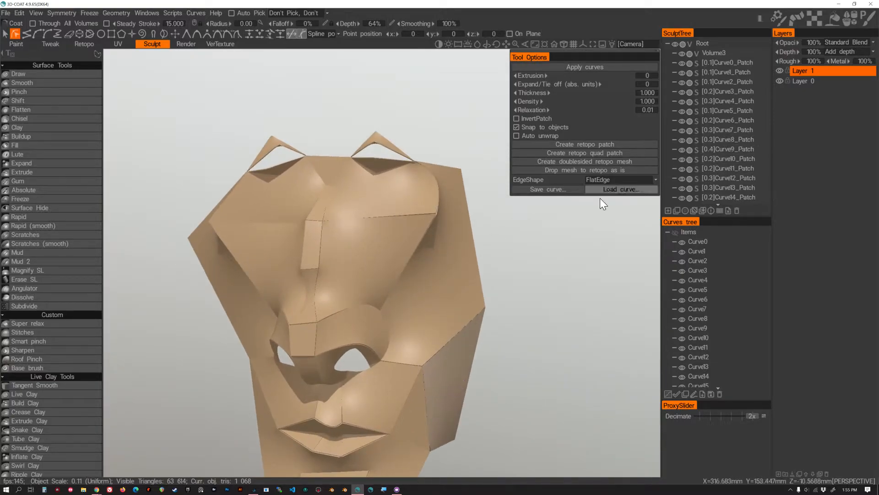
Give the large temple and cheek patch on one side of the mask a thickness of 14.630, with Snap to objects off.
{"action": "left_click", "coordinate": [423, 301]}
{"action": "left_click_drag", "start_coordinate": [518, 231], "coordinate": [497, 243], "text": "alt"}
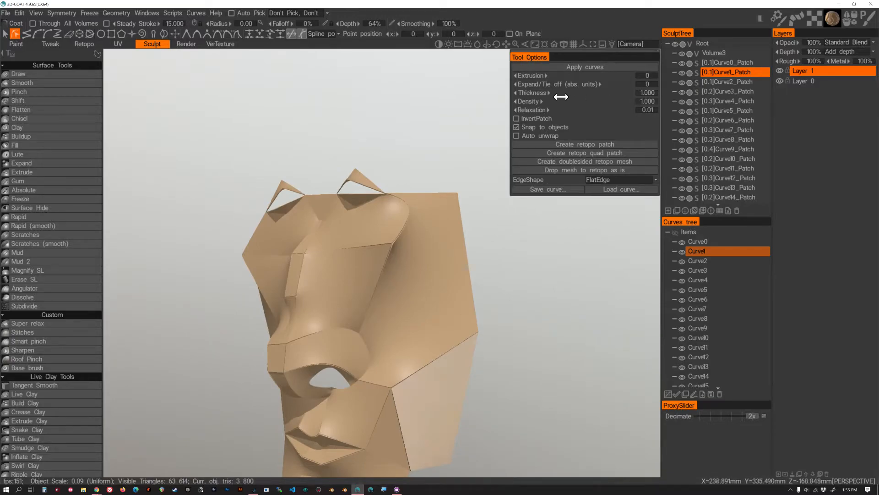
{"action": "left_click_drag", "start_coordinate": [563, 94], "coordinate": [623, 108]}
{"action": "mouse_move", "coordinate": [504, 152]}
{"action": "left_mouse_down", "text": "alt"}
{"action": "mouse_move", "coordinate": [429, 196]}
{"action": "mouse_move", "coordinate": [363, 211]}
{"action": "mouse_move", "coordinate": [316, 243]}
{"action": "mouse_move", "coordinate": [494, 219]}
{"action": "mouse_move", "coordinate": [524, 226]}
{"action": "mouse_move", "coordinate": [480, 231]}
{"action": "mouse_move", "coordinate": [509, 206]}
{"action": "left_mouse_up", "text": "alt"}
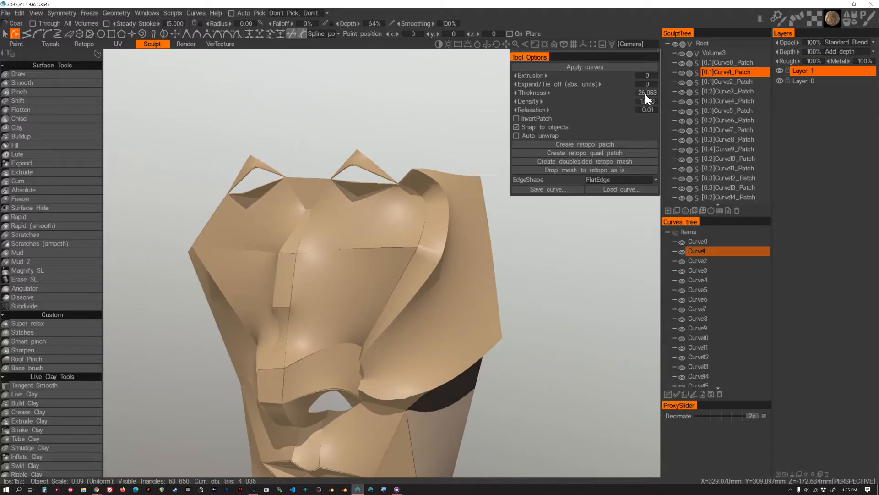
{"action": "left_click", "coordinate": [646, 94]}
{"action": "left_click_drag", "start_coordinate": [645, 94], "coordinate": [604, 94]}
{"action": "scroll", "coordinate": [436, 210], "scroll_direction": "down", "scroll_amount": 4}
{"action": "left_click_drag", "start_coordinate": [436, 210], "coordinate": [414, 233], "text": "alt"}
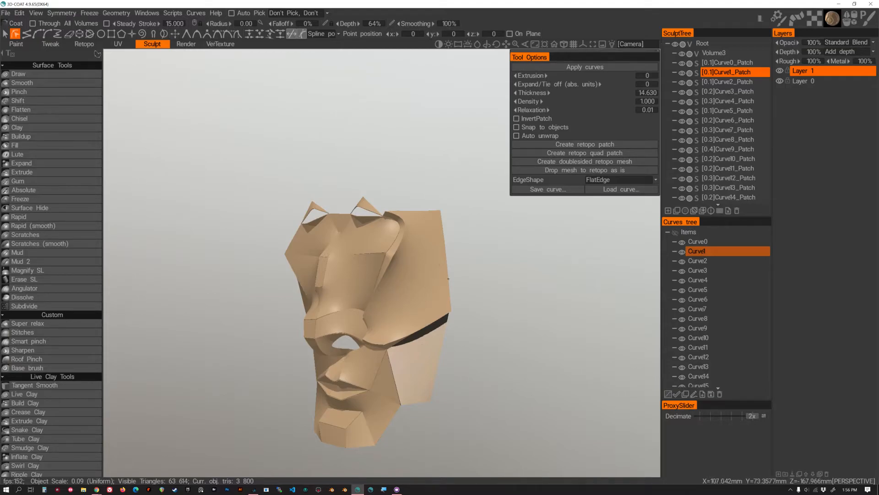
Examine the thickened temple patch and its edges against the neighbouring patches from several angles.
{"action": "right_click_drag", "start_coordinate": [459, 265], "coordinate": [424, 284], "text": "alt"}
{"action": "mouse_move", "coordinate": [424, 284]}
{"action": "left_mouse_down", "text": "alt"}
{"action": "mouse_move", "coordinate": [504, 275]}
{"action": "mouse_move", "coordinate": [417, 285]}
{"action": "left_mouse_up", "text": "alt"}
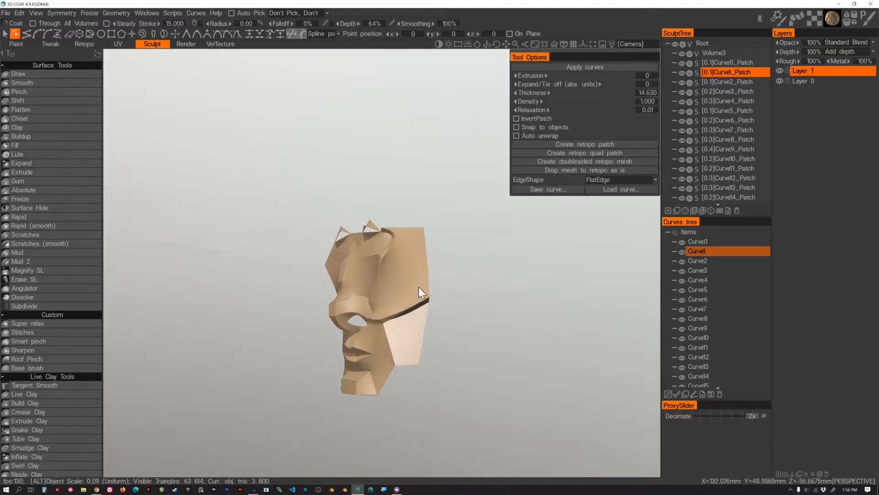
{"action": "right_click_drag", "start_coordinate": [416, 285], "coordinate": [487, 319], "text": "alt"}
{"action": "middle_click_drag", "start_coordinate": [487, 320], "coordinate": [433, 273], "text": "alt"}
{"action": "left_click_drag", "start_coordinate": [434, 273], "coordinate": [329, 236], "text": "alt"}
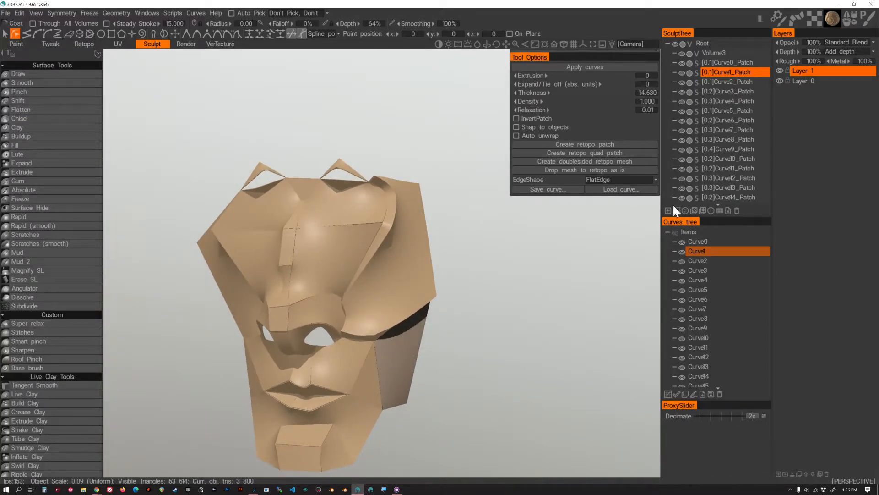
{"action": "left_click_drag", "start_coordinate": [389, 242], "coordinate": [342, 283], "text": "alt"}
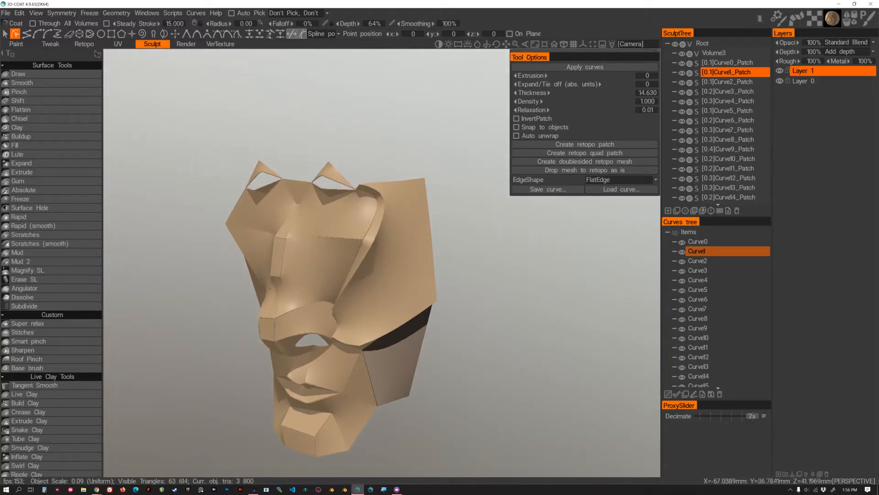
{"action": "mouse_move", "coordinate": [360, 344]}
{"action": "left_mouse_down", "text": "alt"}
{"action": "mouse_move", "coordinate": [407, 312]}
{"action": "mouse_move", "coordinate": [358, 355]}
{"action": "left_mouse_up", "text": "alt"}
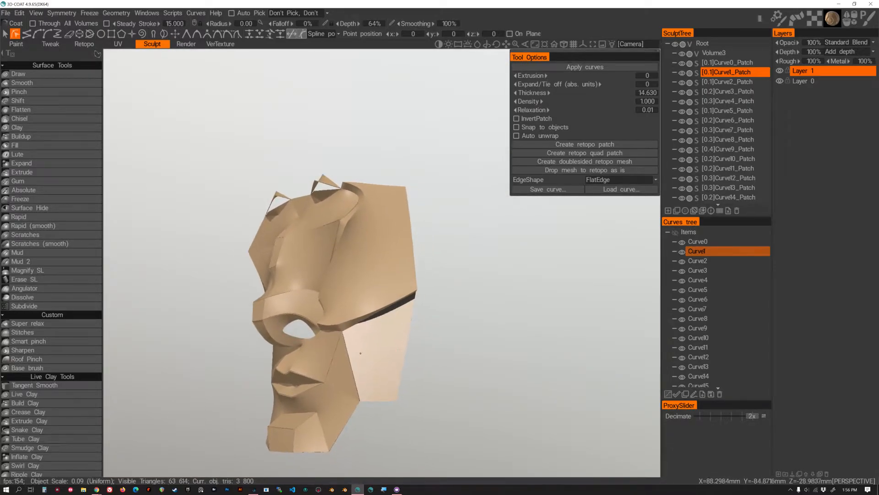
{"action": "left_click_drag", "start_coordinate": [346, 286], "coordinate": [422, 310], "text": "alt"}
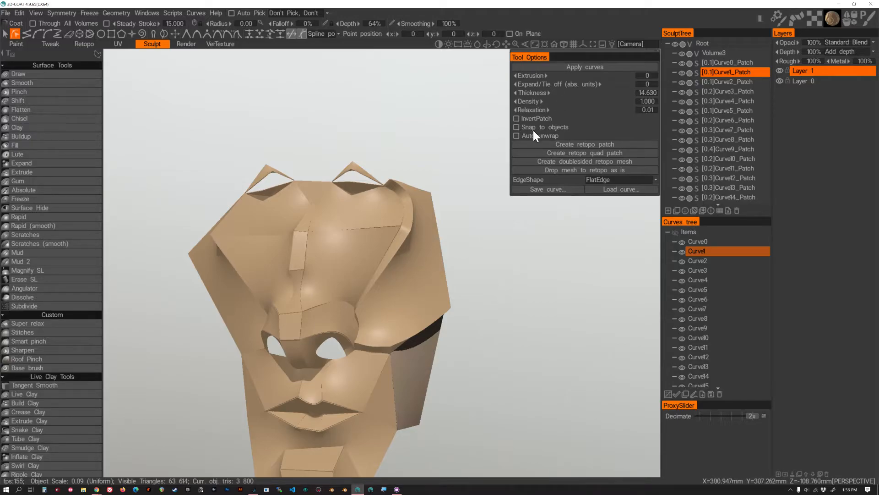
{"action": "left_click_drag", "start_coordinate": [430, 207], "coordinate": [388, 192], "text": "alt"}
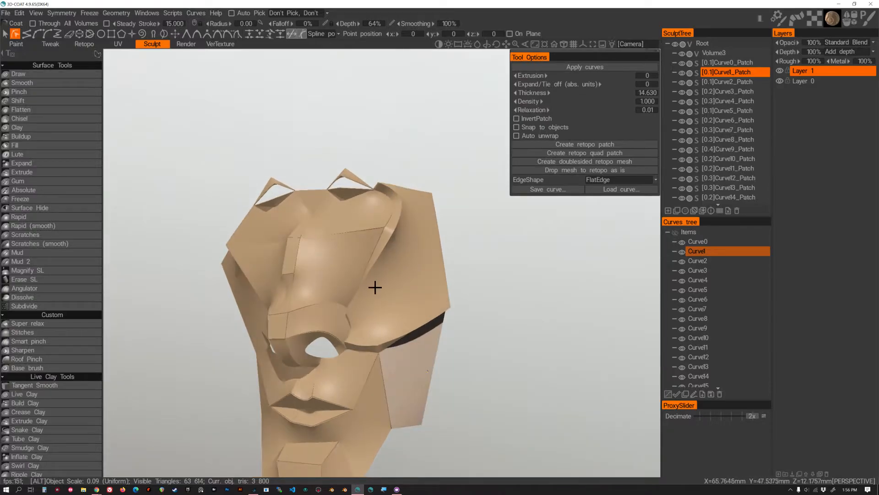
{"action": "left_click_drag", "start_coordinate": [375, 287], "coordinate": [404, 263], "text": "alt"}
{"action": "right_click_drag", "start_coordinate": [404, 263], "coordinate": [424, 257], "text": "alt"}
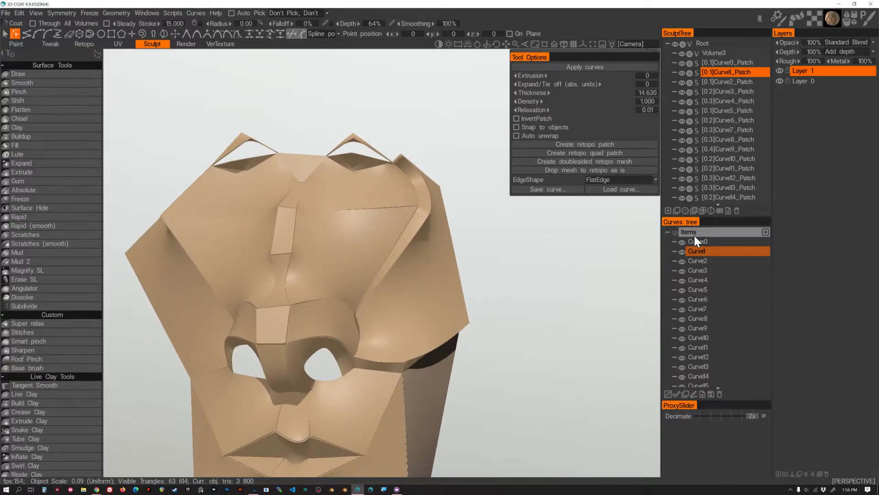
Make all the curves of the mask visible over the patches.
{"action": "left_click", "coordinate": [675, 232]}
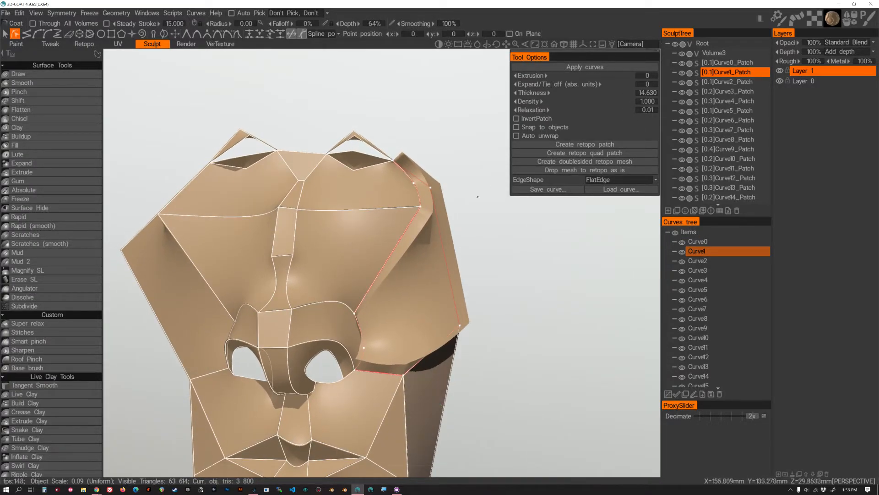
Give the thickened temple patch the RoundEdge edge shape and check its rim.
{"action": "left_click", "coordinate": [602, 179]}
{"action": "left_click", "coordinate": [596, 196]}
{"action": "mouse_move", "coordinate": [435, 251]}
{"action": "left_mouse_down", "text": "alt"}
{"action": "mouse_move", "coordinate": [425, 236]}
{"action": "mouse_move", "coordinate": [358, 227]}
{"action": "mouse_move", "coordinate": [289, 248]}
{"action": "mouse_move", "coordinate": [343, 260]}
{"action": "mouse_move", "coordinate": [419, 255]}
{"action": "left_mouse_up", "text": "alt"}
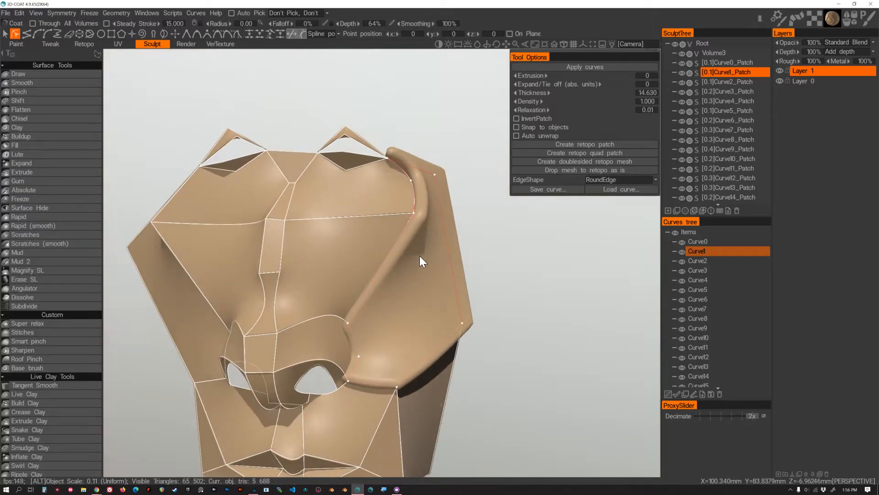
Switch the temple patch's edge shape to CustomShape and bend its profile curve into two humps with a dip between them.
{"action": "left_click", "coordinate": [607, 179]}
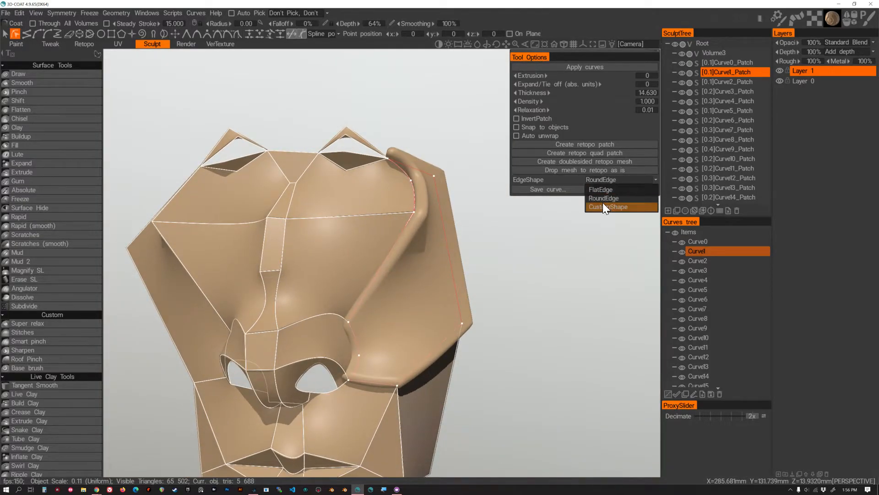
{"action": "left_click", "coordinate": [604, 207]}
{"action": "left_click_drag", "start_coordinate": [600, 270], "coordinate": [603, 218]}
{"action": "mouse_move", "coordinate": [485, 239]}
{"action": "left_mouse_down", "text": "alt"}
{"action": "mouse_move", "coordinate": [437, 220]}
{"action": "mouse_move", "coordinate": [400, 250]}
{"action": "mouse_move", "coordinate": [366, 247]}
{"action": "left_mouse_up", "text": "alt"}
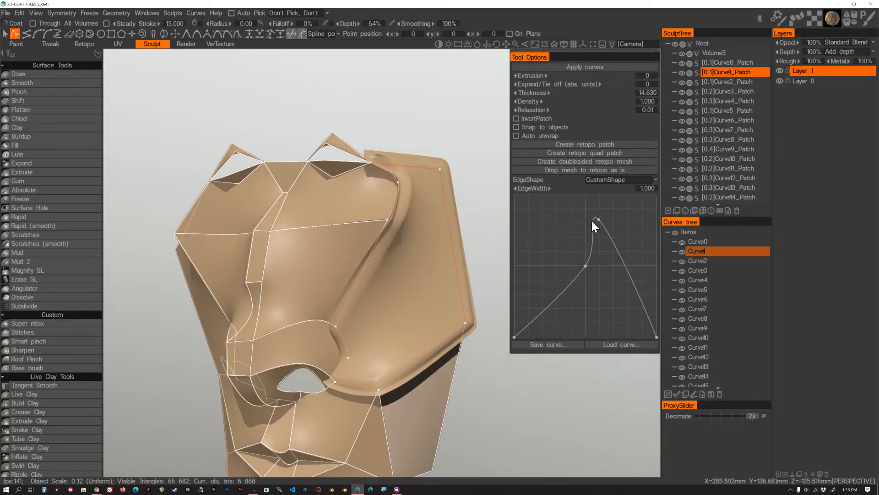
{"action": "left_click_drag", "start_coordinate": [598, 220], "coordinate": [591, 278]}
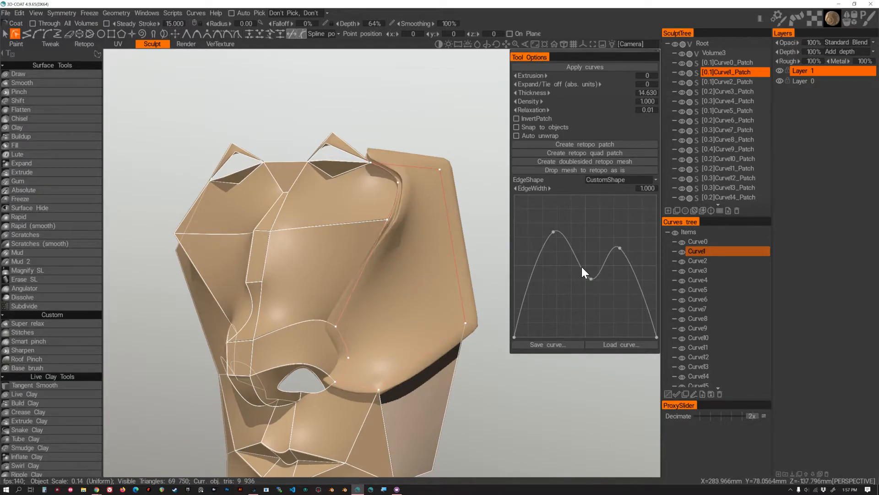
Spread the two peaks of the edge profile toward its ends at similar heights and make both peak points sharp.
{"action": "left_click_drag", "start_coordinate": [462, 243], "coordinate": [413, 230], "text": "alt"}
{"action": "right_click_drag", "start_coordinate": [413, 230], "coordinate": [439, 238], "text": "alt"}
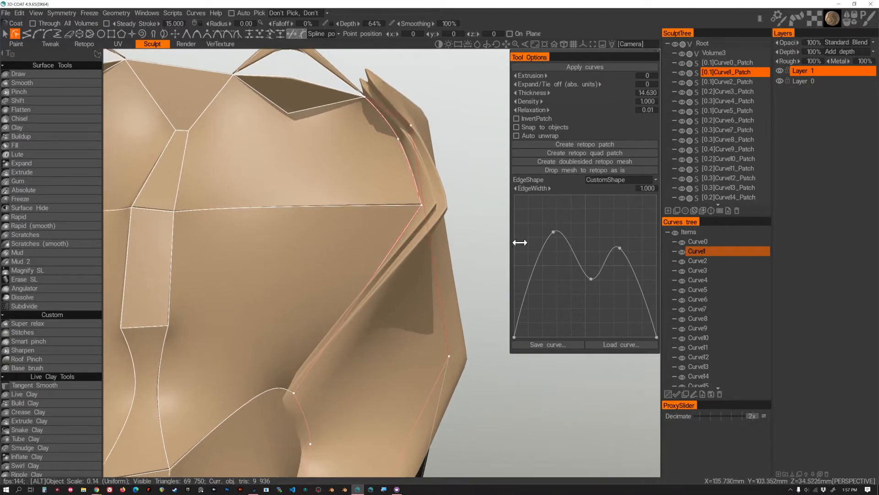
{"action": "left_click_drag", "start_coordinate": [554, 232], "coordinate": [531, 256]}
{"action": "left_click_drag", "start_coordinate": [619, 248], "coordinate": [646, 262]}
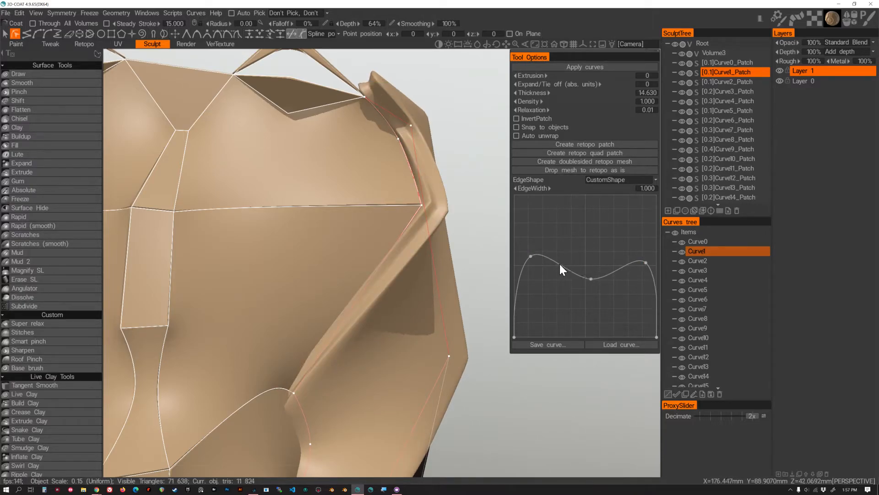
{"action": "right_click", "coordinate": [532, 255]}
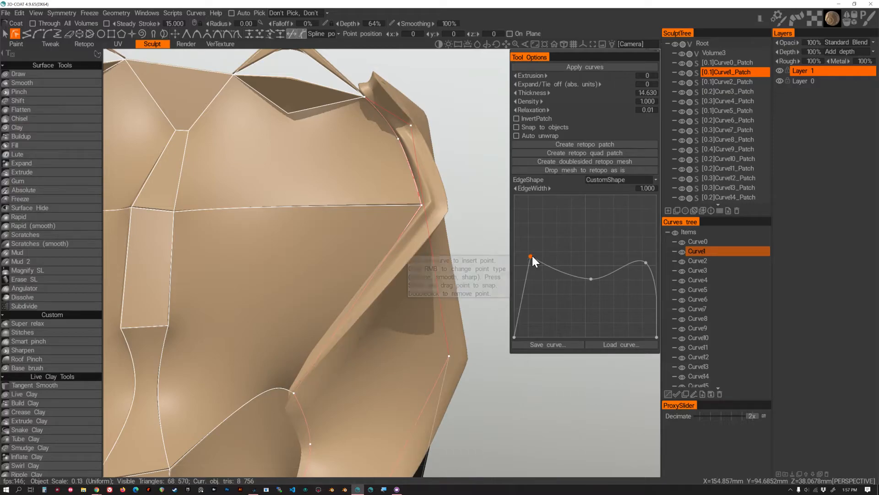
{"action": "right_click", "coordinate": [646, 262]}
{"action": "left_click_drag", "start_coordinate": [646, 261], "coordinate": [647, 254]}
Inspect the temple patch's custom rim up close and from the side, and set the patch's thickness to 1.
{"action": "mouse_move", "coordinate": [410, 200]}
{"action": "left_mouse_down", "text": "alt"}
{"action": "mouse_move", "coordinate": [354, 206]}
{"action": "mouse_move", "coordinate": [414, 216]}
{"action": "left_mouse_up", "text": "alt"}
{"action": "right_click_drag", "start_coordinate": [414, 216], "coordinate": [358, 220], "text": "alt"}
{"action": "left_click_drag", "start_coordinate": [358, 220], "coordinate": [314, 257], "text": "alt"}
{"action": "scroll", "coordinate": [359, 303], "scroll_direction": "up", "scroll_amount": 3}
{"action": "left_click_drag", "start_coordinate": [360, 303], "coordinate": [428, 257], "text": "alt"}
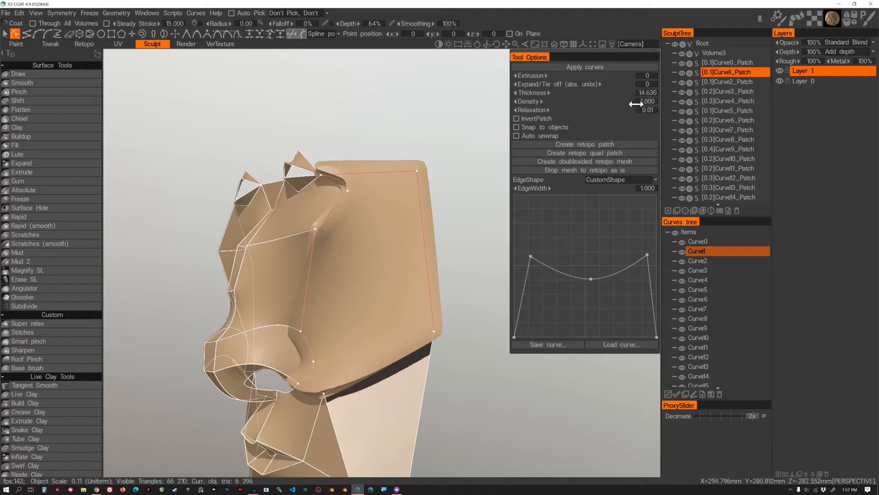
{"action": "left_click", "coordinate": [651, 93]}
{"action": "type", "text": "1"}
{"action": "key", "text": "Return"}
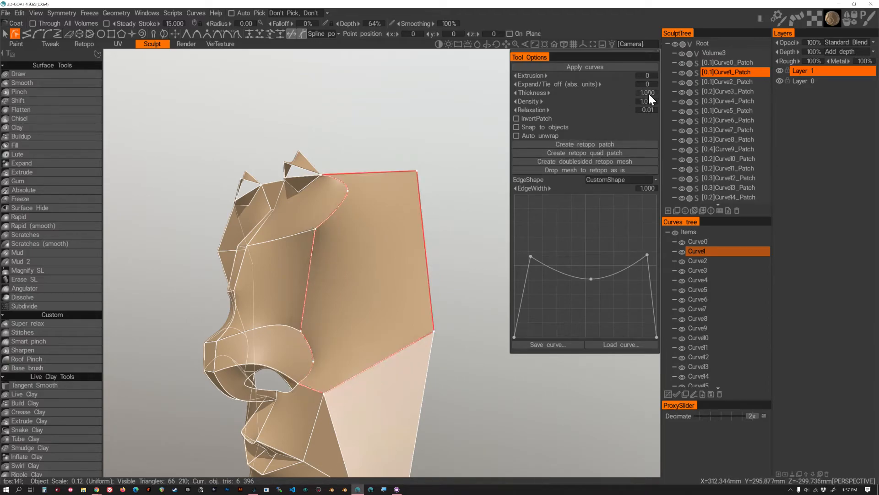
Merge all visible mask patches into the voxel volume Volume3.
{"action": "mouse_move", "coordinate": [392, 232]}
{"action": "left_mouse_down", "text": "alt"}
{"action": "mouse_move", "coordinate": [385, 251]}
{"action": "mouse_move", "coordinate": [424, 238]}
{"action": "mouse_move", "coordinate": [432, 216]}
{"action": "mouse_move", "coordinate": [372, 237]}
{"action": "mouse_move", "coordinate": [412, 228]}
{"action": "mouse_move", "coordinate": [379, 241]}
{"action": "mouse_move", "coordinate": [394, 231]}
{"action": "left_mouse_up", "text": "alt"}
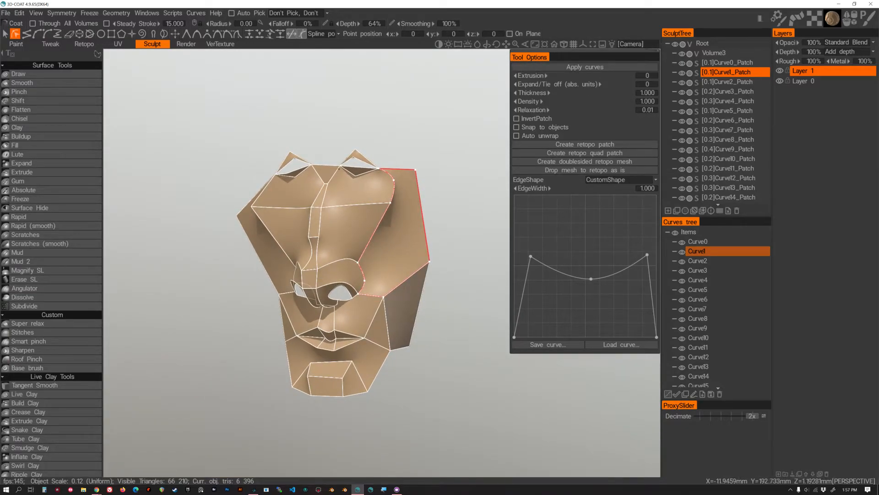
{"action": "left_click", "coordinate": [715, 54]}
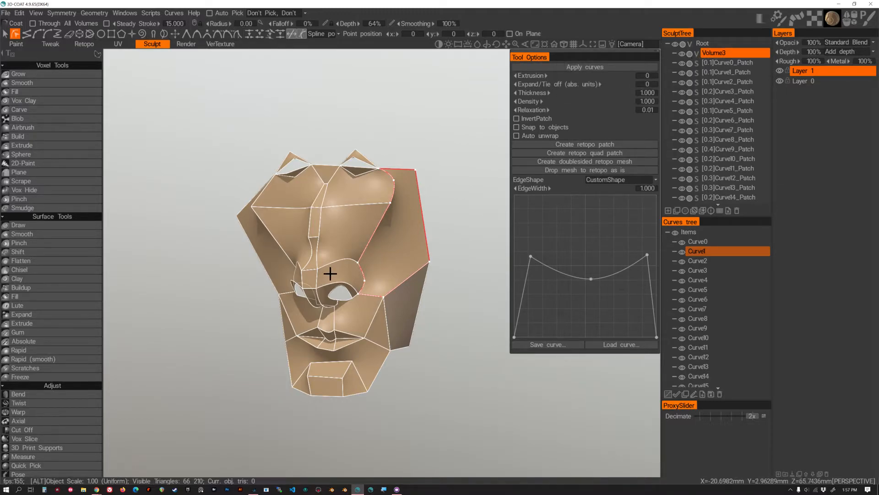
{"action": "right_click_drag", "start_coordinate": [330, 271], "coordinate": [349, 271], "text": "alt"}
{"action": "left_click_drag", "start_coordinate": [349, 271], "coordinate": [275, 270], "text": "alt"}
{"action": "right_click_drag", "start_coordinate": [376, 259], "coordinate": [389, 257], "text": "alt"}
{"action": "left_click_drag", "start_coordinate": [394, 270], "coordinate": [477, 235], "text": "alt"}
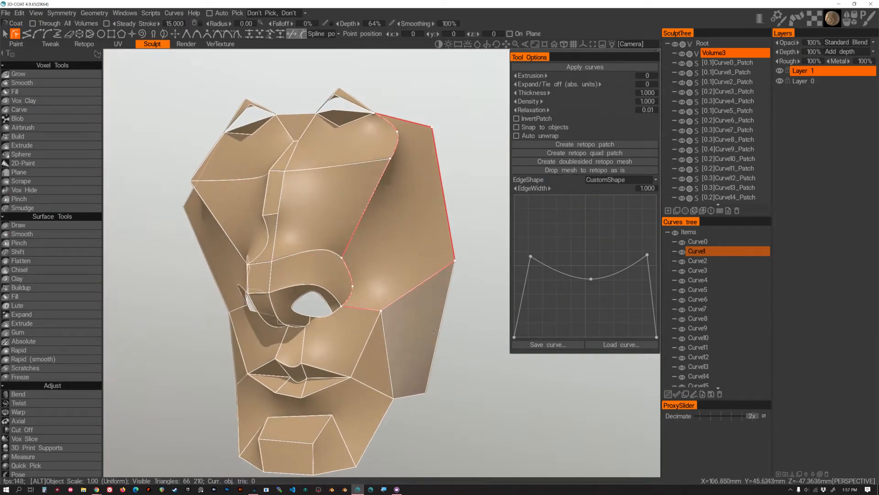
{"action": "right_click", "coordinate": [733, 54]}
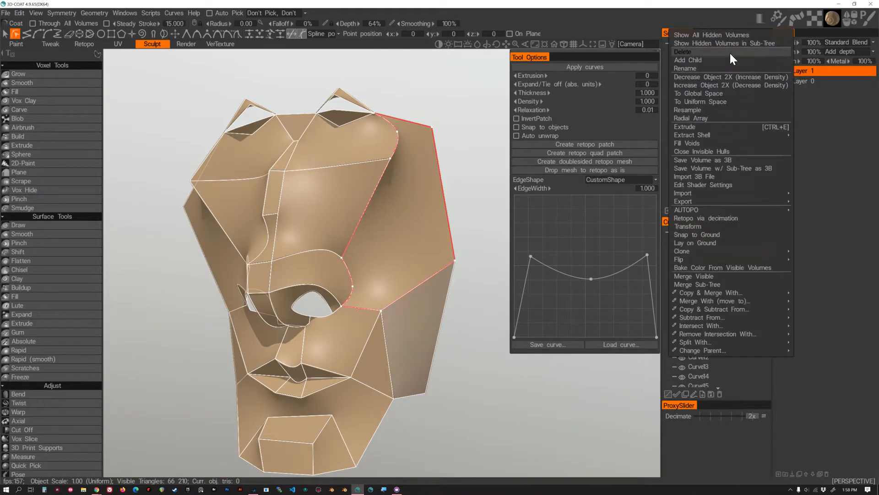
{"action": "left_click", "coordinate": [723, 269]}
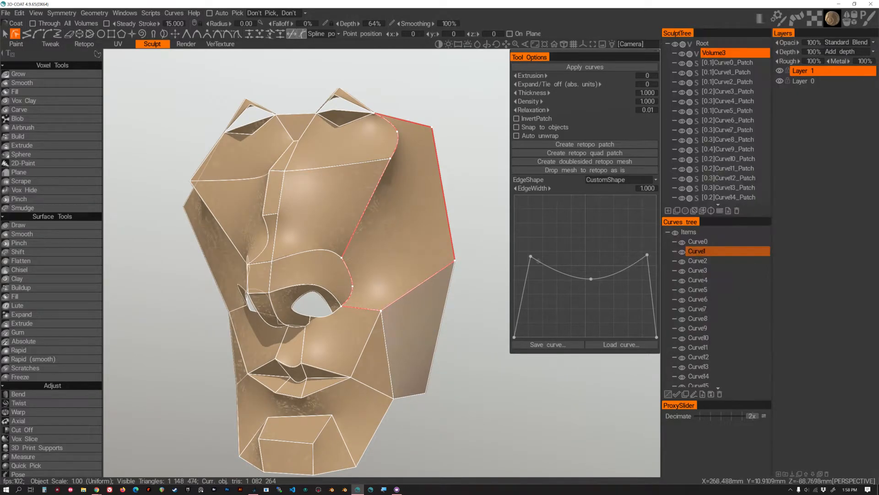
Show only the merged Volume3 and hide all the curves, viewing the bare voxel mask from the front.
{"action": "left_click", "coordinate": [682, 53]}
{"action": "mouse_move", "coordinate": [459, 171]}
{"action": "left_mouse_down", "text": "alt"}
{"action": "mouse_move", "coordinate": [343, 191]}
{"action": "mouse_move", "coordinate": [399, 196]}
{"action": "left_mouse_up", "text": "alt"}
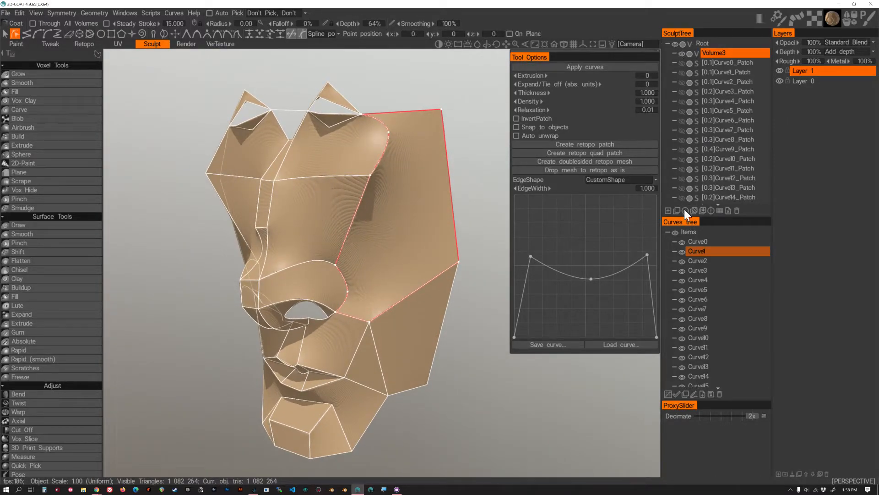
{"action": "left_click", "coordinate": [676, 232]}
{"action": "left_click_drag", "start_coordinate": [467, 233], "coordinate": [359, 237], "text": "alt"}
{"action": "right_click_drag", "start_coordinate": [359, 237], "coordinate": [396, 253], "text": "alt"}
{"action": "left_click_drag", "start_coordinate": [396, 253], "coordinate": [399, 229], "text": "alt"}
Extrude the voxel mask twice to thicken it, using an extrusion of 2.000.
{"action": "key", "text": "ctrl+e"}
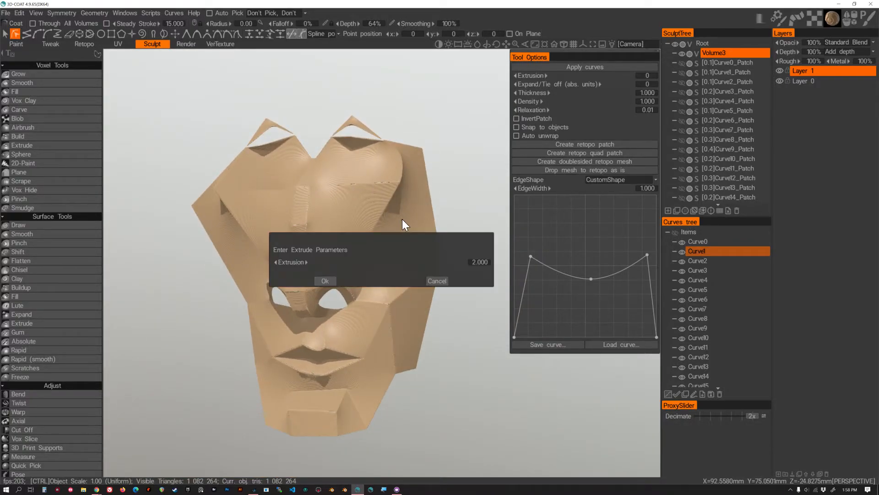
{"action": "left_click", "coordinate": [330, 280]}
{"action": "left_click_drag", "start_coordinate": [330, 279], "coordinate": [365, 270], "text": "alt"}
{"action": "key", "text": "ctrl+e"}
{"action": "left_click", "coordinate": [325, 280]}
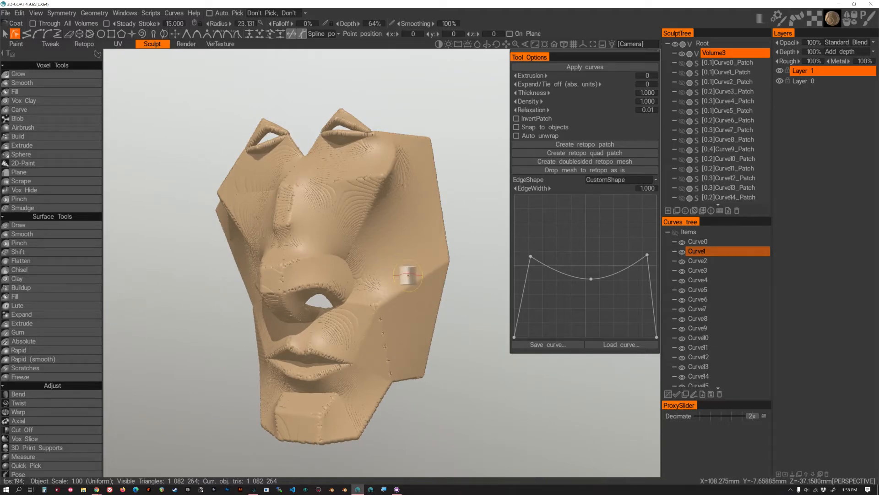
Resample the thickened mask volume down to an object scale of about 0.49.
{"action": "key", "text": "ctrl+r"}
{"action": "left_click_drag", "start_coordinate": [434, 276], "coordinate": [399, 276]}
{"action": "left_click", "coordinate": [332, 297]}
Smooth the whole mask volume in three passes with a smoothing degree of 1.000 and check it from several angles.
{"action": "left_click_drag", "start_coordinate": [354, 293], "coordinate": [381, 278], "text": "alt"}
{"action": "key", "text": "ctrl+shift+s"}
{"action": "left_click", "coordinate": [334, 281]}
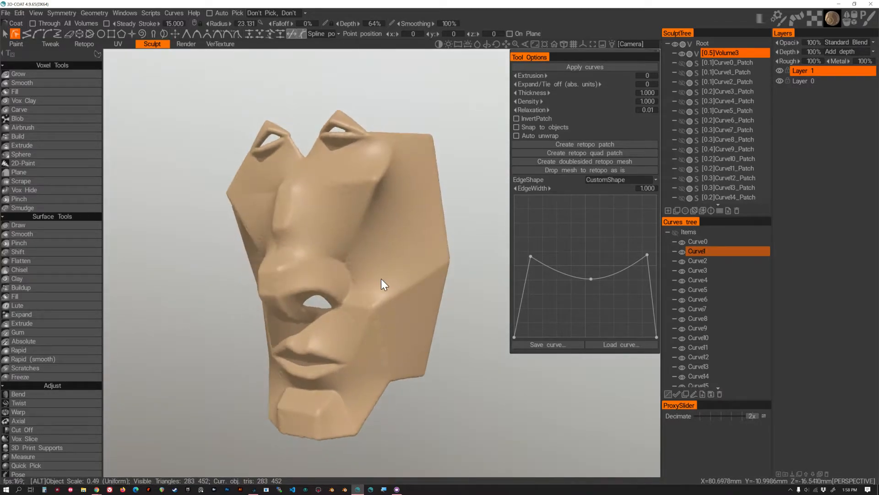
{"action": "key", "text": "ctrl+shift+s"}
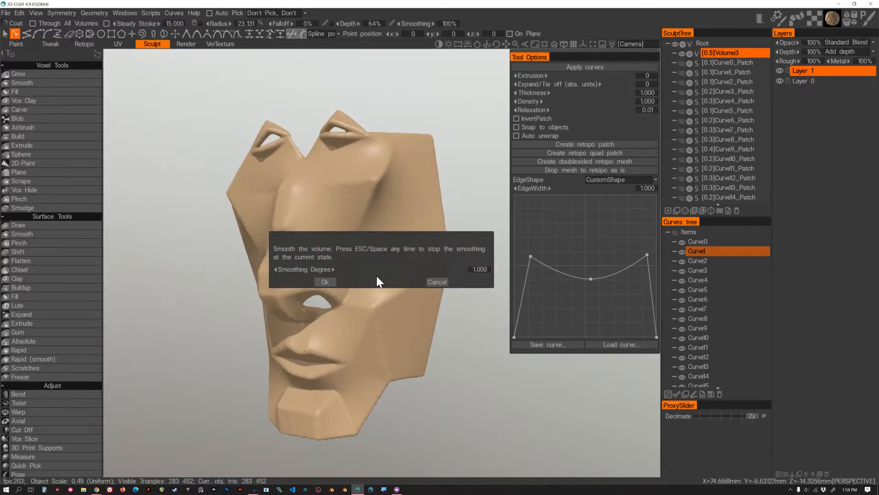
{"action": "left_click", "coordinate": [332, 281]}
{"action": "left_click_drag", "start_coordinate": [393, 278], "coordinate": [406, 281], "text": "alt"}
{"action": "key", "text": "ctrl+shift+s"}
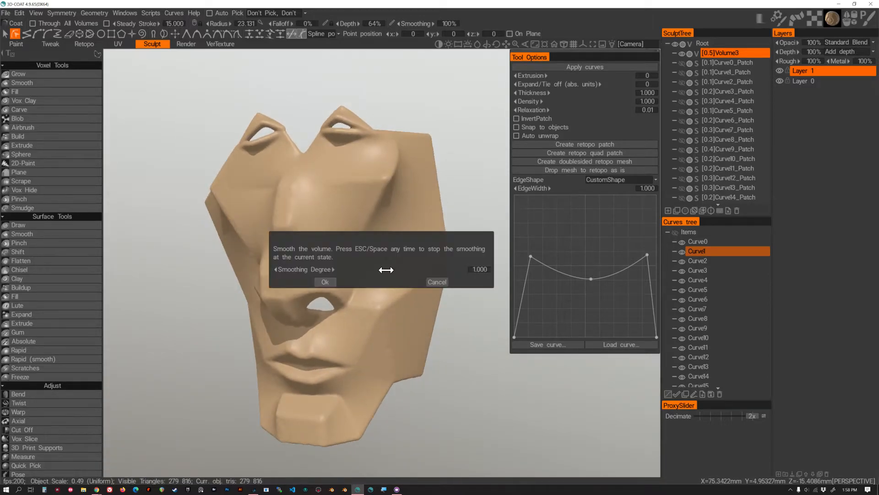
{"action": "left_click", "coordinate": [326, 281]}
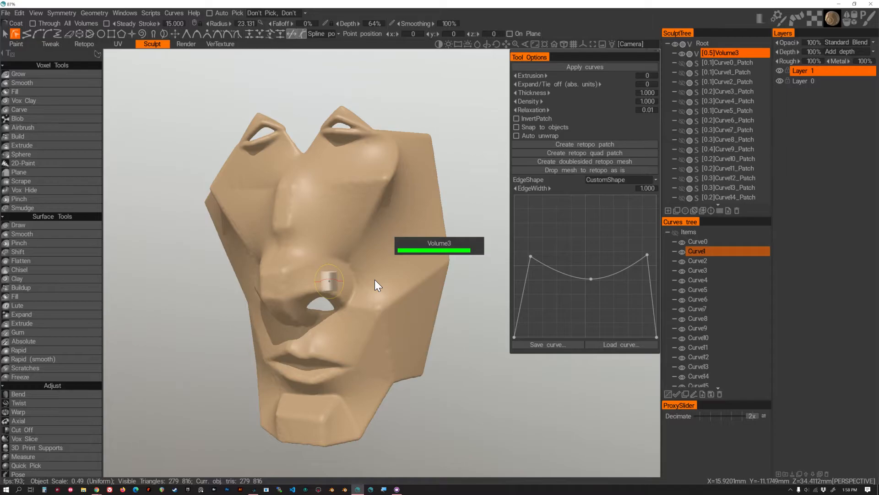
{"action": "mouse_move", "coordinate": [379, 284]}
{"action": "left_mouse_down", "text": "alt"}
{"action": "mouse_move", "coordinate": [417, 285]}
{"action": "mouse_move", "coordinate": [360, 282]}
{"action": "mouse_move", "coordinate": [393, 294]}
{"action": "mouse_move", "coordinate": [344, 276]}
{"action": "left_mouse_up", "text": "alt"}
{"action": "mouse_move", "coordinate": [374, 305]}
{"action": "left_mouse_down", "text": "alt"}
{"action": "mouse_move", "coordinate": [416, 297]}
{"action": "mouse_move", "coordinate": [430, 339]}
{"action": "mouse_move", "coordinate": [378, 377]}
{"action": "mouse_move", "coordinate": [307, 365]}
{"action": "mouse_move", "coordinate": [406, 362]}
{"action": "mouse_move", "coordinate": [411, 289]}
{"action": "left_mouse_up", "text": "alt"}
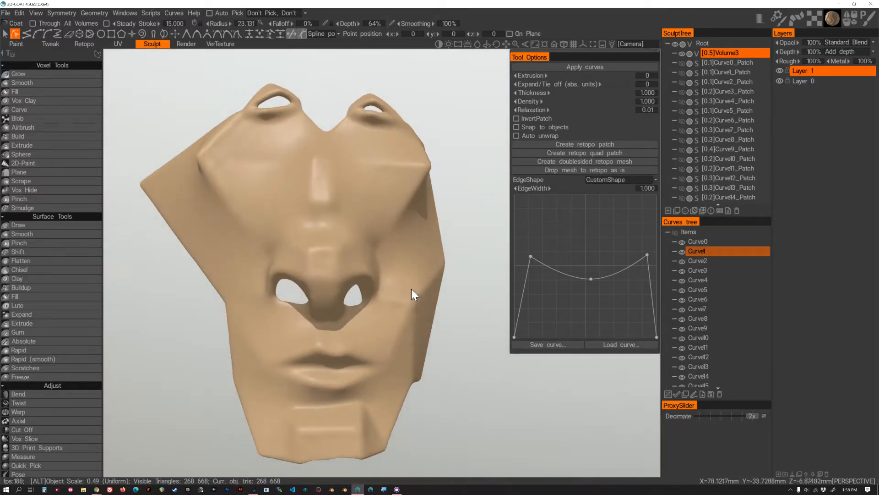
Carve a test opening through the mask beside the nose with the Grow tool in subtract mode, and undo it.
{"action": "right_click_drag", "start_coordinate": [411, 288], "coordinate": [431, 286], "text": "alt"}
{"action": "left_click_drag", "start_coordinate": [431, 286], "coordinate": [408, 309], "text": "alt"}
{"action": "left_click", "coordinate": [17, 72]}
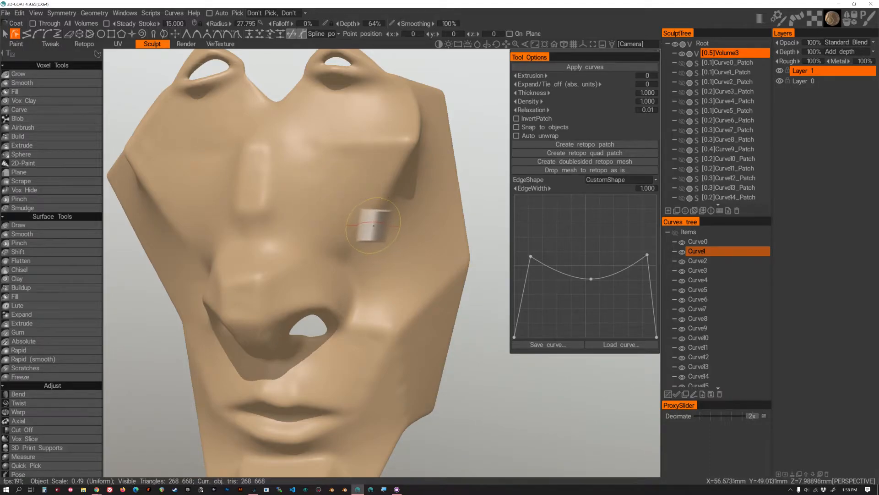
{"action": "mouse_move", "coordinate": [95, 53]}
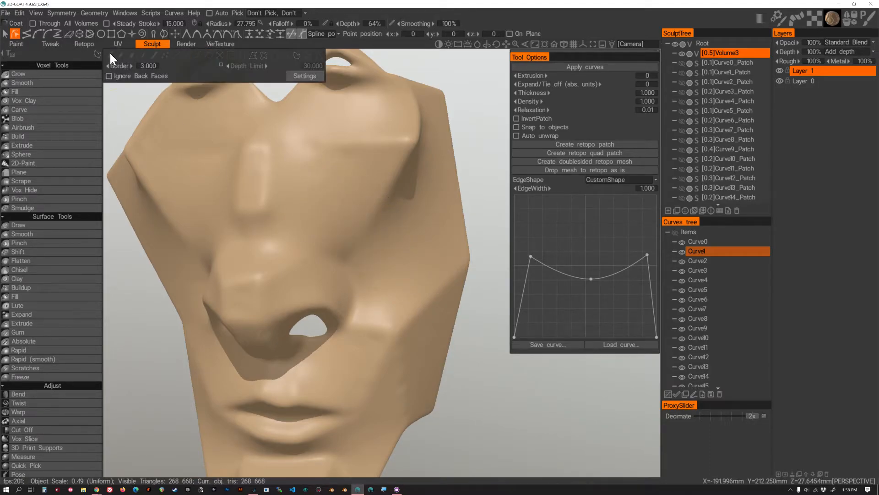
{"action": "left_click", "coordinate": [53, 72]}
{"action": "mouse_move", "coordinate": [121, 57]}
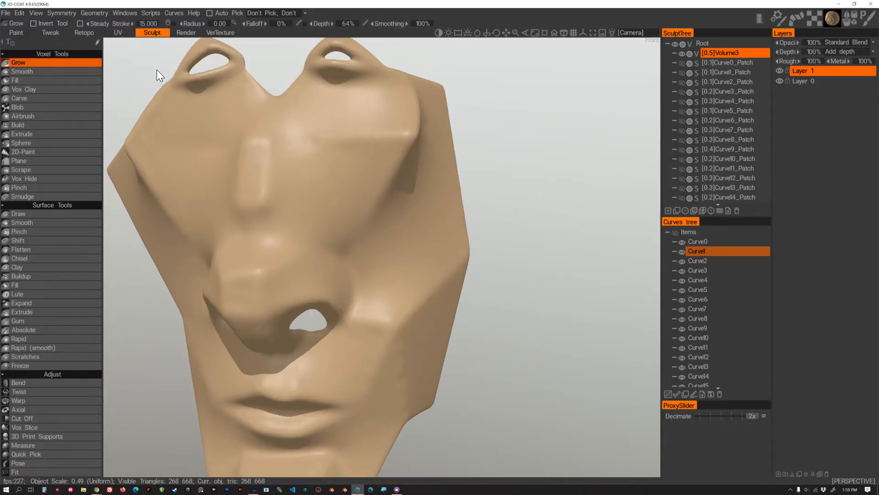
{"action": "mouse_move", "coordinate": [342, 225]}
{"action": "left_mouse_down"}
{"action": "mouse_move", "coordinate": [353, 203]}
{"action": "mouse_move", "coordinate": [382, 199]}
{"action": "mouse_move", "coordinate": [403, 222]}
{"action": "left_mouse_up"}
{"action": "right_click_drag", "start_coordinate": [435, 308], "coordinate": [397, 283], "text": "alt"}
{"action": "middle_click_drag", "start_coordinate": [398, 284], "coordinate": [431, 310], "text": "alt"}
{"action": "left_click_drag", "start_coordinate": [409, 267], "coordinate": [439, 210], "text": "ctrl"}
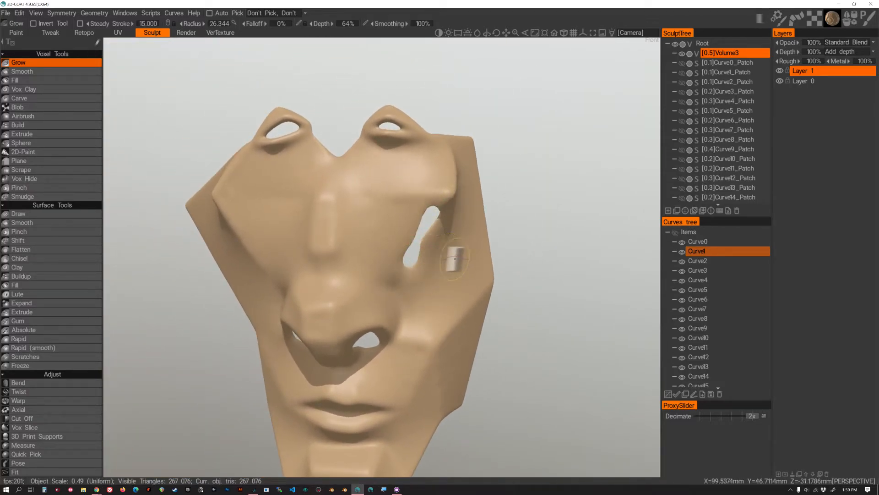
{"action": "key", "text": "ctrl+z"}
Try a wider subtractive Grow stroke across the upper face with a brush radius of 54.793, and undo it.
{"action": "right_click_drag", "start_coordinate": [461, 256], "coordinate": [474, 255]}
{"action": "mouse_move", "coordinate": [417, 238]}
{"action": "left_mouse_down", "text": "ctrl"}
{"action": "mouse_move", "coordinate": [425, 217]}
{"action": "mouse_move", "coordinate": [415, 225]}
{"action": "mouse_move", "coordinate": [345, 214]}
{"action": "mouse_move", "coordinate": [343, 229]}
{"action": "left_mouse_up", "text": "ctrl"}
{"action": "mouse_move", "coordinate": [446, 270]}
{"action": "left_mouse_down", "text": "alt"}
{"action": "mouse_move", "coordinate": [476, 287]}
{"action": "mouse_move", "coordinate": [435, 249]}
{"action": "mouse_move", "coordinate": [478, 268]}
{"action": "left_mouse_up", "text": "alt"}
{"action": "scroll", "coordinate": [468, 277], "scroll_direction": "down", "scroll_amount": 3}
{"action": "key", "text": "ctrl+z"}
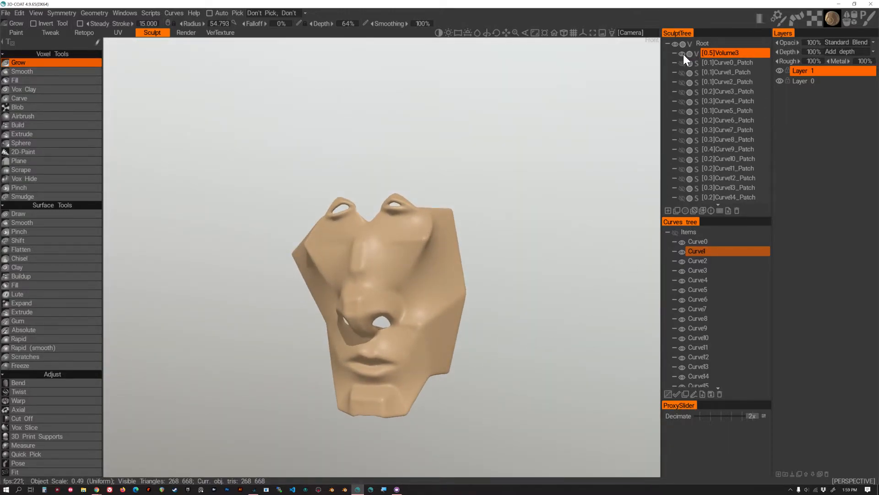
Hide the merged Volume3 and make the original mask patches visible again.
{"action": "left_click", "coordinate": [682, 54]}
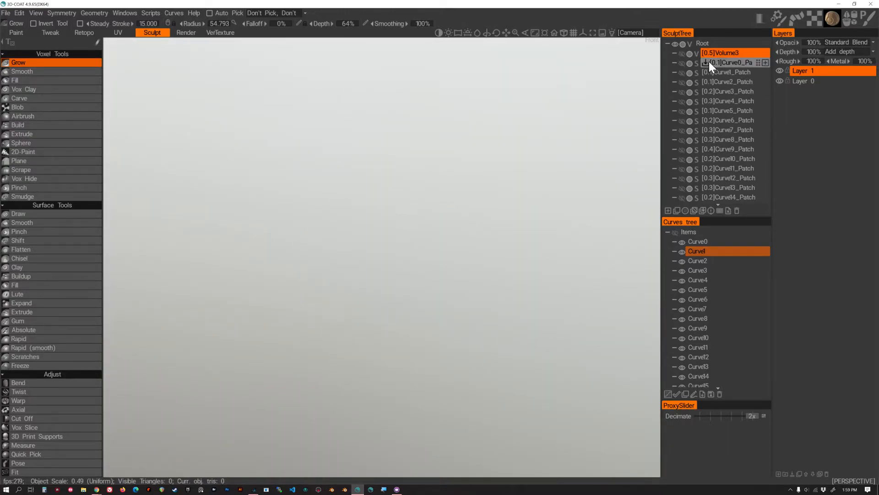
{"action": "left_click", "coordinate": [681, 54]}
{"action": "left_click", "coordinate": [683, 54]}
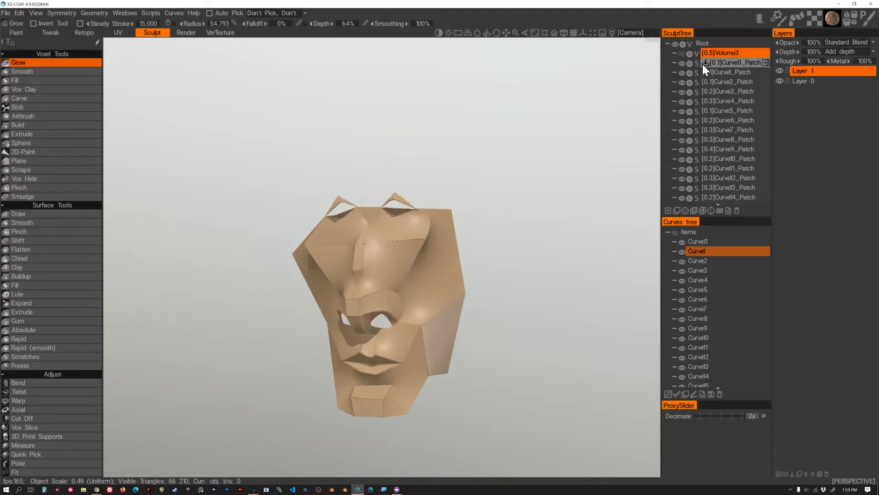
Add a new volume in surface mode and merge all the visible patches into it.
{"action": "left_click", "coordinate": [669, 210]}
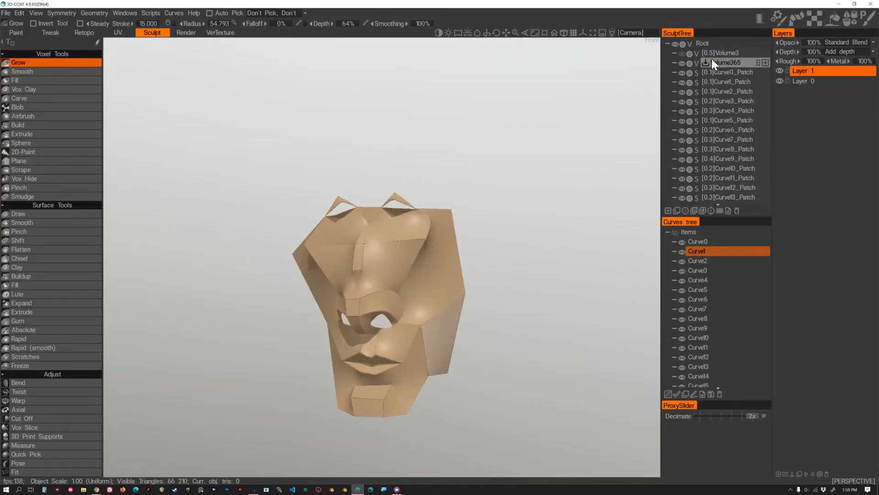
{"action": "left_click", "coordinate": [697, 63]}
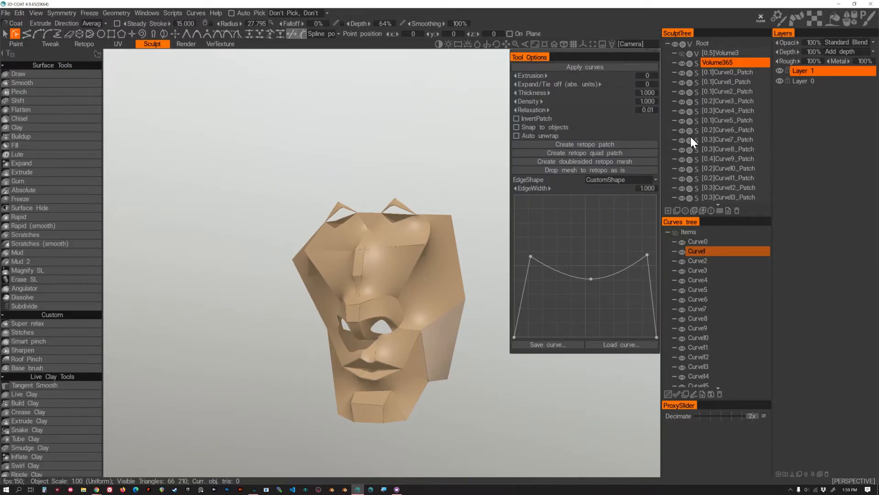
{"action": "right_click", "coordinate": [716, 62]}
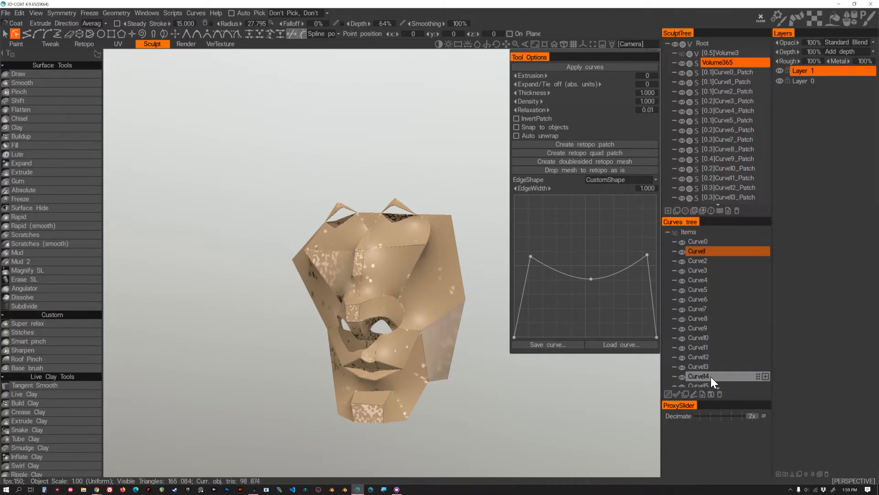
Isolate the newly merged surface volume and examine its patch seams close up along the nose bridge.
{"action": "left_click", "coordinate": [683, 63], "text": "alt"}
{"action": "mouse_move", "coordinate": [463, 156]}
{"action": "left_mouse_down", "text": "alt"}
{"action": "mouse_move", "coordinate": [255, 170]}
{"action": "mouse_move", "coordinate": [449, 165]}
{"action": "left_mouse_up", "text": "alt"}
{"action": "right_click_drag", "start_coordinate": [368, 173], "coordinate": [413, 222], "text": "alt"}
{"action": "left_click_drag", "start_coordinate": [413, 229], "coordinate": [420, 203], "text": "alt"}
{"action": "right_click_drag", "start_coordinate": [419, 204], "coordinate": [399, 222], "text": "alt"}
{"action": "mouse_move", "coordinate": [397, 223]}
{"action": "left_mouse_down", "text": "alt"}
{"action": "mouse_move", "coordinate": [346, 226]}
{"action": "mouse_move", "coordinate": [379, 248]}
{"action": "left_mouse_up", "text": "alt"}
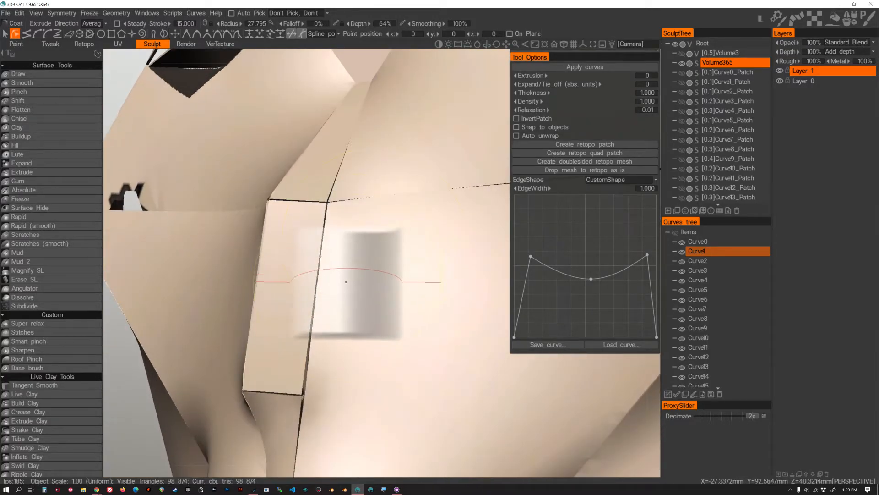
Display the merged surface mesh in wireframe and view its triangle layout across the whole mask.
{"action": "right_click", "coordinate": [366, 225]}
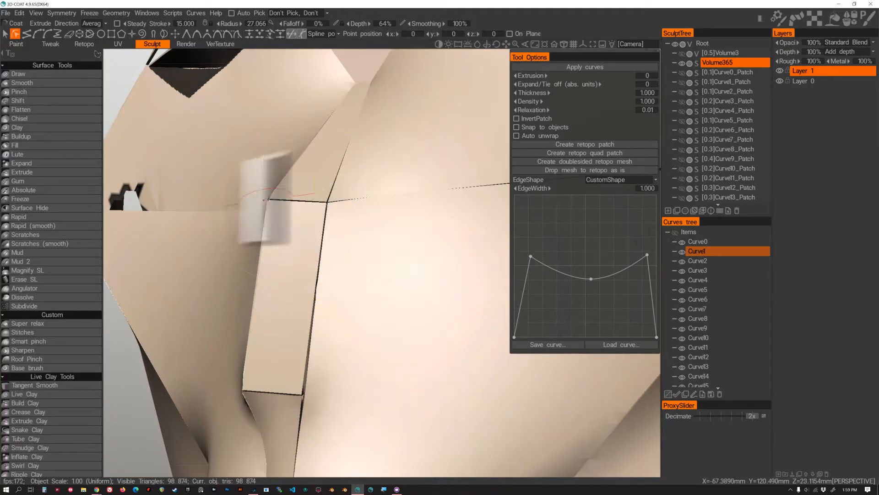
{"action": "key", "text": "w"}
{"action": "right_click_drag", "start_coordinate": [312, 198], "coordinate": [276, 196], "text": "alt"}
{"action": "left_click_drag", "start_coordinate": [276, 196], "coordinate": [397, 217], "text": "alt"}
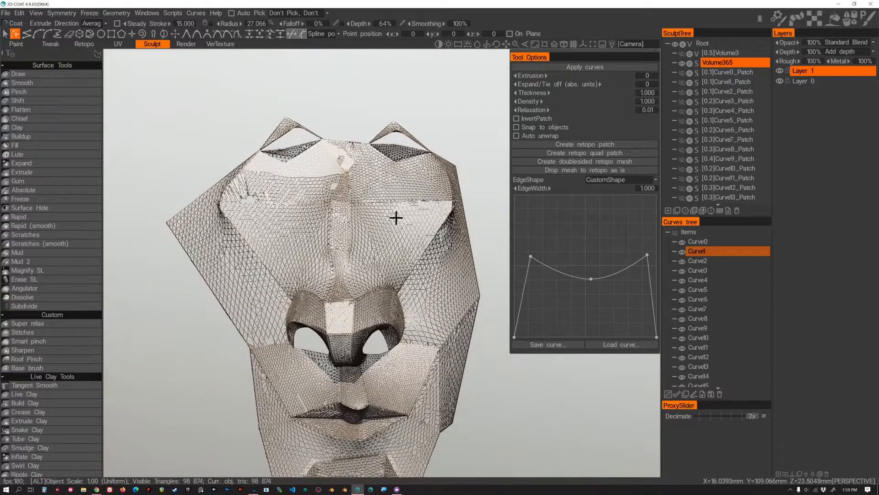
Turn off the wireframe display so the merged surface mask shows smooth shaded again.
{"action": "right_click_drag", "start_coordinate": [397, 216], "coordinate": [362, 214], "text": "alt"}
{"action": "left_click_drag", "start_coordinate": [362, 214], "coordinate": [536, 248], "text": "alt"}
{"action": "key", "text": "w"}
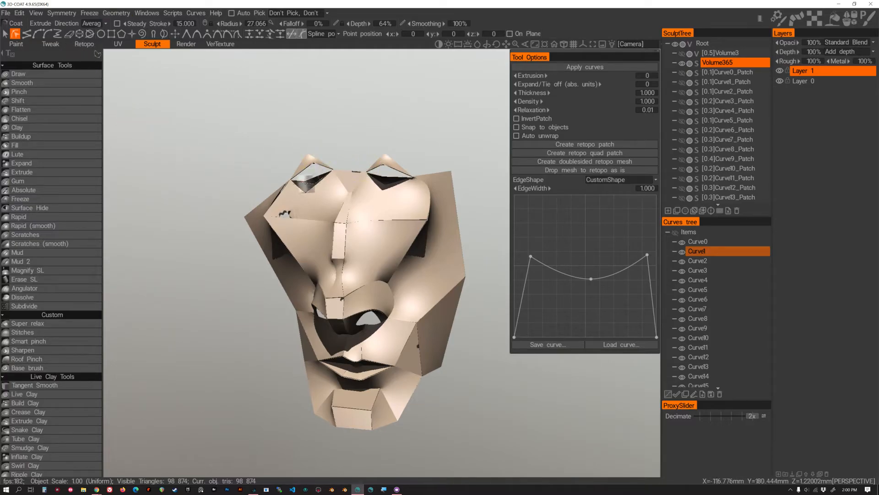
{"action": "scroll", "coordinate": [83, 335], "scroll_direction": "down", "scroll_amount": 10}
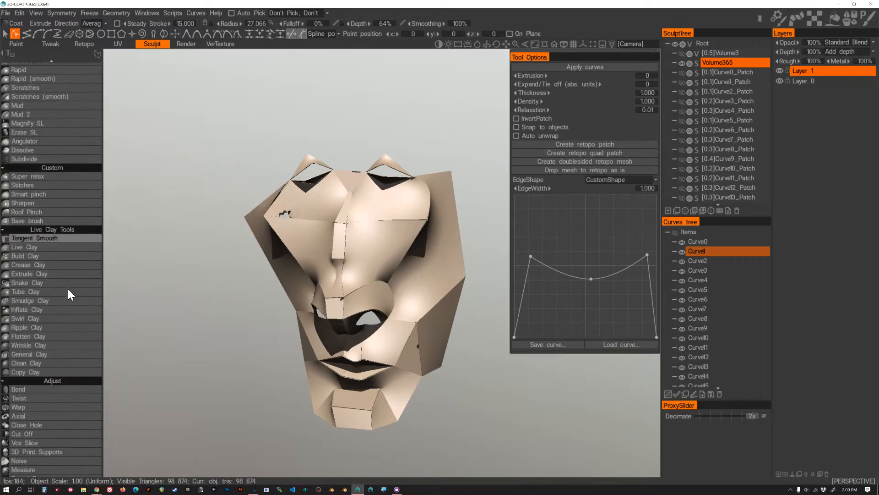
{"action": "scroll", "coordinate": [41, 203], "scroll_direction": "down", "scroll_amount": 8}
{"action": "scroll", "coordinate": [46, 222], "scroll_direction": "up", "scroll_amount": 7}
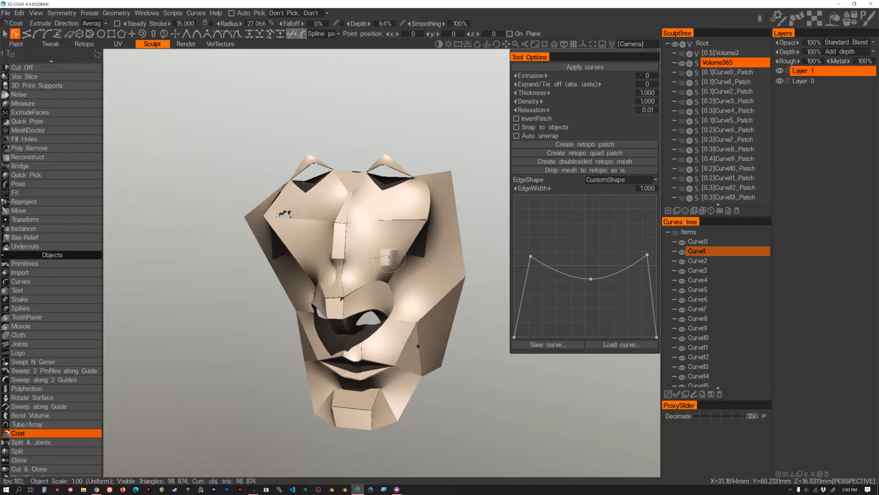
Examine the shaded merged mask from several angles, including its side panels and patch seams close up.
{"action": "left_click_drag", "start_coordinate": [356, 228], "coordinate": [422, 229], "text": "alt"}
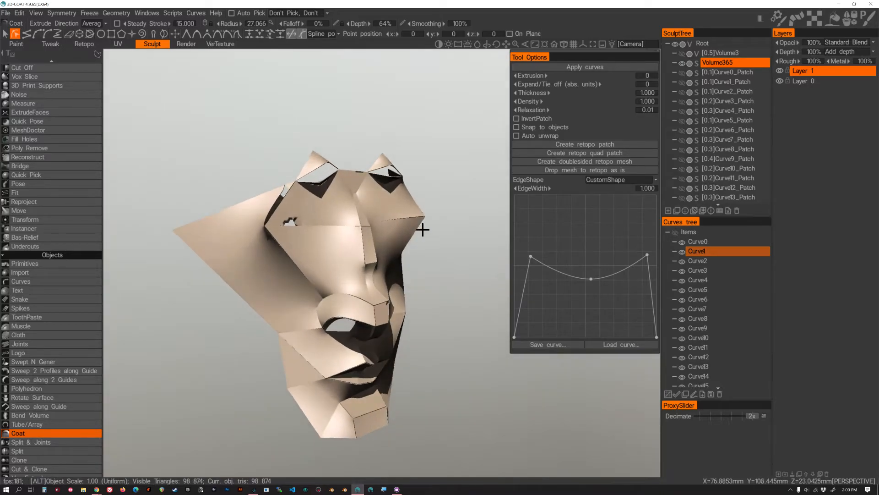
{"action": "right_click_drag", "start_coordinate": [422, 230], "coordinate": [353, 227], "text": "alt"}
{"action": "left_click_drag", "start_coordinate": [353, 227], "coordinate": [441, 221], "text": "alt"}
{"action": "mouse_move", "coordinate": [480, 214]}
{"action": "left_mouse_down"}
{"action": "mouse_move", "coordinate": [501, 239]}
{"action": "mouse_move", "coordinate": [467, 275]}
{"action": "mouse_move", "coordinate": [318, 241]}
{"action": "mouse_move", "coordinate": [290, 190]}
{"action": "mouse_move", "coordinate": [296, 175]}
{"action": "mouse_move", "coordinate": [360, 212]}
{"action": "mouse_move", "coordinate": [314, 212]}
{"action": "left_mouse_up"}
{"action": "scroll", "coordinate": [359, 252], "scroll_direction": "up", "scroll_amount": 3}
{"action": "mouse_move", "coordinate": [359, 251]}
{"action": "left_mouse_down"}
{"action": "mouse_move", "coordinate": [374, 264]}
{"action": "mouse_move", "coordinate": [321, 239]}
{"action": "mouse_move", "coordinate": [369, 268]}
{"action": "mouse_move", "coordinate": [365, 232]}
{"action": "left_mouse_up"}
{"action": "scroll", "coordinate": [310, 280], "scroll_direction": "up", "scroll_amount": 5}
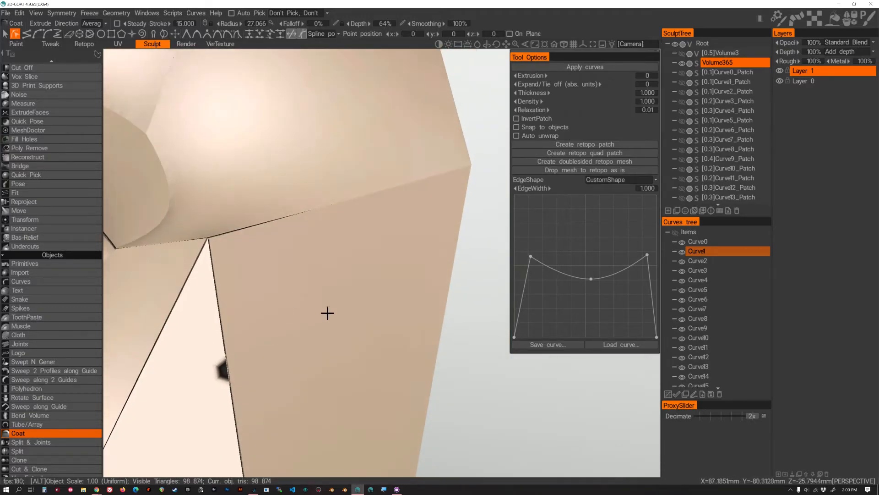
{"action": "scroll", "coordinate": [274, 337], "scroll_direction": "down", "scroll_amount": 5}
{"action": "mouse_move", "coordinate": [275, 337]}
{"action": "left_mouse_down"}
{"action": "mouse_move", "coordinate": [349, 273]}
{"action": "mouse_move", "coordinate": [336, 267]}
{"action": "left_mouse_up"}
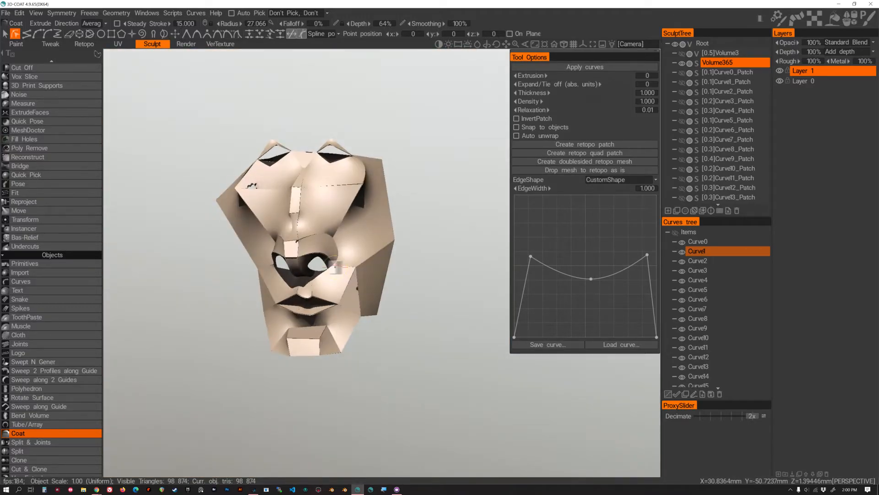
Apply a matte tan shader to the merged mask and inspect its seams around the nose and eyes.
{"action": "key", "text": "m"}
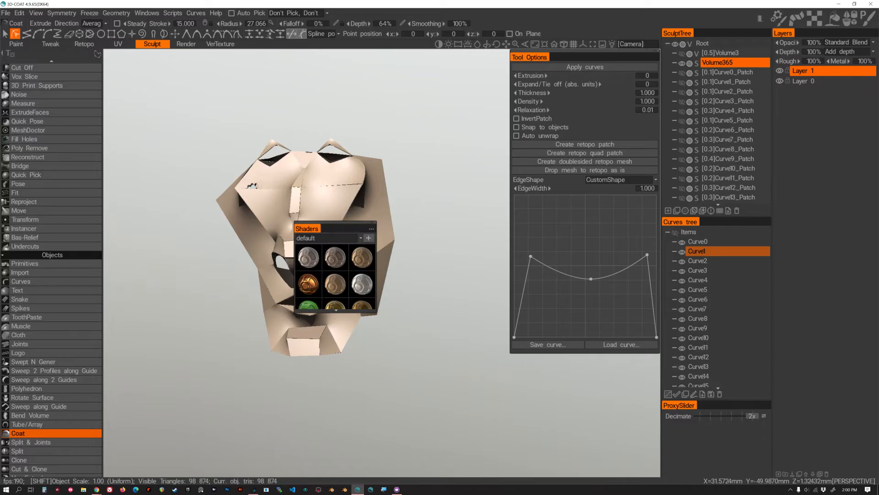
{"action": "left_click", "coordinate": [338, 285]}
{"action": "left_click_drag", "start_coordinate": [448, 210], "coordinate": [391, 188]}
{"action": "middle_click_drag", "start_coordinate": [383, 181], "coordinate": [429, 208], "text": "alt"}
{"action": "mouse_move", "coordinate": [430, 209]}
{"action": "left_mouse_down"}
{"action": "mouse_move", "coordinate": [409, 193]}
{"action": "mouse_move", "coordinate": [322, 195]}
{"action": "mouse_move", "coordinate": [383, 206]}
{"action": "left_mouse_up"}
{"action": "right_click_drag", "start_coordinate": [383, 206], "coordinate": [421, 243], "text": "alt"}
{"action": "left_click_drag", "start_coordinate": [422, 243], "coordinate": [410, 226], "text": "alt"}
{"action": "mouse_move", "coordinate": [410, 226]}
{"action": "right_mouse_down", "text": "alt"}
{"action": "mouse_move", "coordinate": [359, 218]}
{"action": "mouse_move", "coordinate": [348, 242]}
{"action": "right_mouse_up", "text": "alt"}
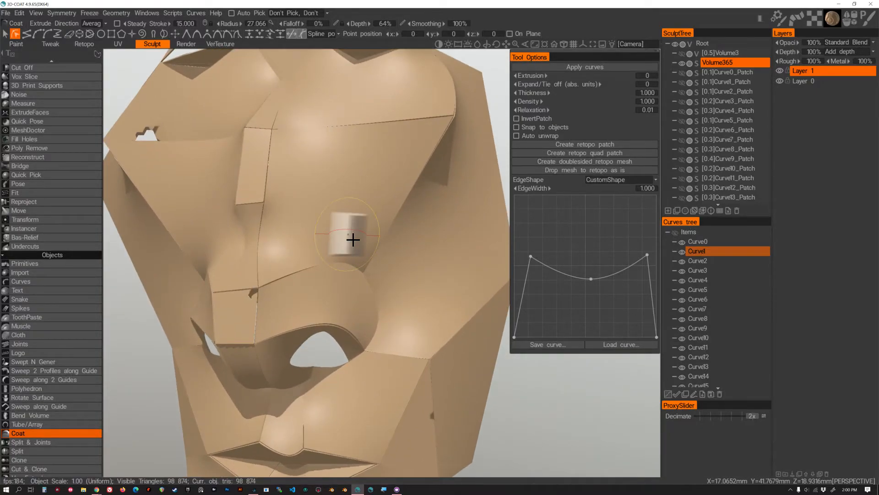
{"action": "mouse_move", "coordinate": [284, 280]}
{"action": "right_mouse_down", "text": "alt"}
{"action": "mouse_move", "coordinate": [326, 281]}
{"action": "mouse_move", "coordinate": [307, 287]}
{"action": "mouse_move", "coordinate": [289, 275]}
{"action": "right_mouse_up", "text": "alt"}
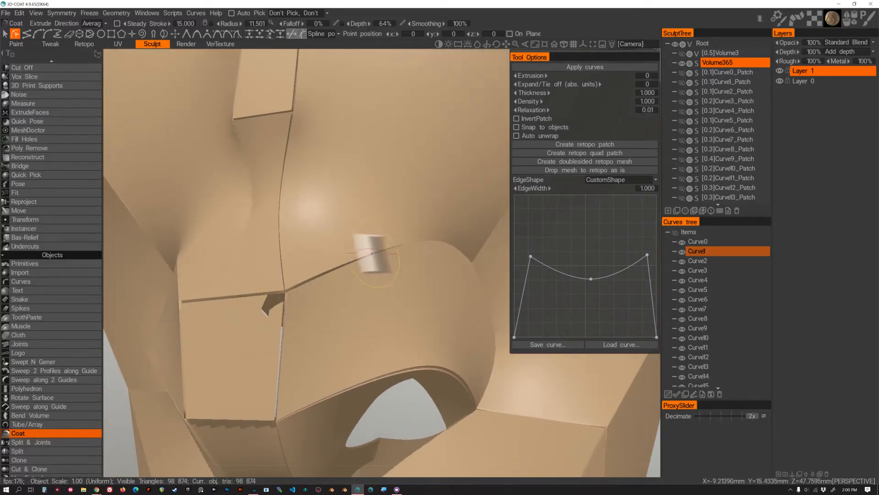
Try to blend the seams around the nose and above the eye with Rapid (smooth) and smoothing strokes.
{"action": "scroll", "coordinate": [79, 69], "scroll_direction": "up", "scroll_amount": 15}
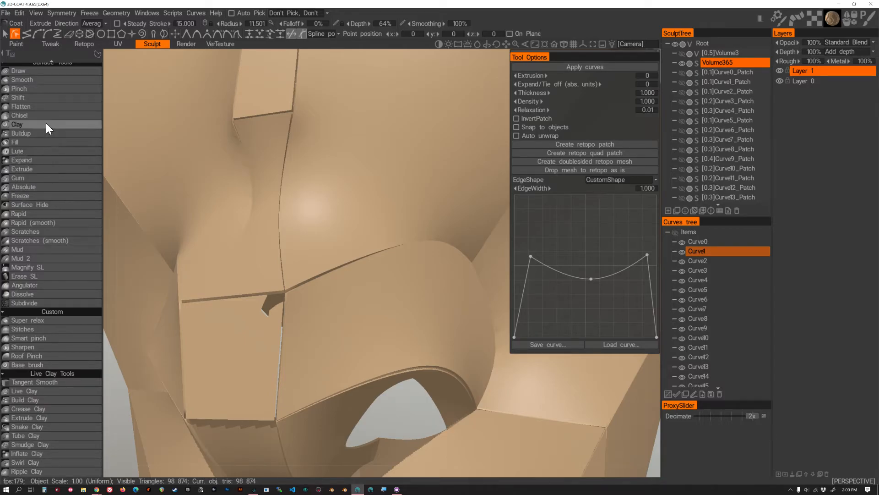
{"action": "left_click", "coordinate": [50, 222]}
{"action": "mouse_move", "coordinate": [338, 268]}
{"action": "left_mouse_down"}
{"action": "mouse_move", "coordinate": [336, 257]}
{"action": "mouse_move", "coordinate": [316, 279]}
{"action": "mouse_move", "coordinate": [349, 256]}
{"action": "mouse_move", "coordinate": [335, 272]}
{"action": "left_mouse_up"}
{"action": "key", "text": "ctrl+z"}
{"action": "right_click_drag", "start_coordinate": [338, 268], "coordinate": [332, 277]}
{"action": "mouse_move", "coordinate": [336, 265]}
{"action": "left_mouse_down"}
{"action": "mouse_move", "coordinate": [323, 278]}
{"action": "mouse_move", "coordinate": [396, 239]}
{"action": "left_mouse_up"}
{"action": "right_click_drag", "start_coordinate": [343, 267], "coordinate": [361, 268]}
{"action": "mouse_move", "coordinate": [343, 270]}
{"action": "left_mouse_down", "text": "shift"}
{"action": "mouse_move", "coordinate": [310, 285]}
{"action": "mouse_move", "coordinate": [383, 245]}
{"action": "mouse_move", "coordinate": [460, 259]}
{"action": "left_mouse_up", "text": "shift"}
{"action": "mouse_move", "coordinate": [293, 275]}
{"action": "left_mouse_down", "text": "shift"}
{"action": "mouse_move", "coordinate": [276, 312]}
{"action": "mouse_move", "coordinate": [277, 394]}
{"action": "mouse_move", "coordinate": [293, 357]}
{"action": "left_mouse_up", "text": "shift"}
Undo the Rapid (smooth) strokes and view the whole mask from the front and side.
{"action": "right_click_drag", "start_coordinate": [414, 334], "coordinate": [412, 308], "text": "alt"}
{"action": "mouse_move", "coordinate": [411, 308]}
{"action": "left_mouse_down", "text": "alt"}
{"action": "mouse_move", "coordinate": [418, 338]}
{"action": "mouse_move", "coordinate": [402, 334]}
{"action": "mouse_move", "coordinate": [477, 318]}
{"action": "mouse_move", "coordinate": [447, 328]}
{"action": "left_mouse_up", "text": "alt"}
{"action": "mouse_move", "coordinate": [447, 328]}
{"action": "right_mouse_down", "text": "alt"}
{"action": "mouse_move", "coordinate": [522, 341]}
{"action": "mouse_move", "coordinate": [490, 335]}
{"action": "mouse_move", "coordinate": [501, 373]}
{"action": "mouse_move", "coordinate": [438, 402]}
{"action": "right_mouse_up", "text": "alt"}
{"action": "mouse_move", "coordinate": [437, 402]}
{"action": "left_mouse_down", "text": "alt"}
{"action": "mouse_move", "coordinate": [471, 442]}
{"action": "mouse_move", "coordinate": [418, 392]}
{"action": "mouse_move", "coordinate": [457, 390]}
{"action": "mouse_move", "coordinate": [438, 372]}
{"action": "left_mouse_up", "text": "alt"}
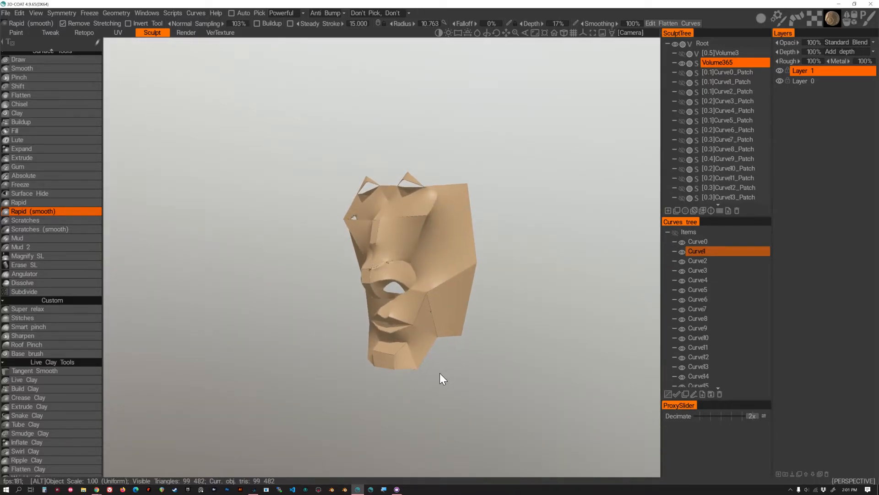
{"action": "middle_click_drag", "start_coordinate": [438, 372], "coordinate": [530, 370], "text": "alt"}
{"action": "key", "text": "ctrl+z"}
{"action": "middle_click_drag", "start_coordinate": [587, 365], "coordinate": [540, 381], "text": "alt"}
{"action": "right_click_drag", "start_coordinate": [501, 380], "coordinate": [540, 380], "text": "alt"}
{"action": "middle_click_drag", "start_coordinate": [541, 380], "coordinate": [517, 362], "text": "alt"}
{"action": "mouse_move", "coordinate": [522, 380]}
{"action": "left_mouse_down", "text": "alt"}
{"action": "mouse_move", "coordinate": [506, 377]}
{"action": "mouse_move", "coordinate": [543, 355]}
{"action": "mouse_move", "coordinate": [595, 378]}
{"action": "mouse_move", "coordinate": [493, 407]}
{"action": "mouse_move", "coordinate": [529, 370]}
{"action": "mouse_move", "coordinate": [515, 373]}
{"action": "mouse_move", "coordinate": [506, 355]}
{"action": "mouse_move", "coordinate": [511, 360]}
{"action": "left_mouse_up", "text": "alt"}
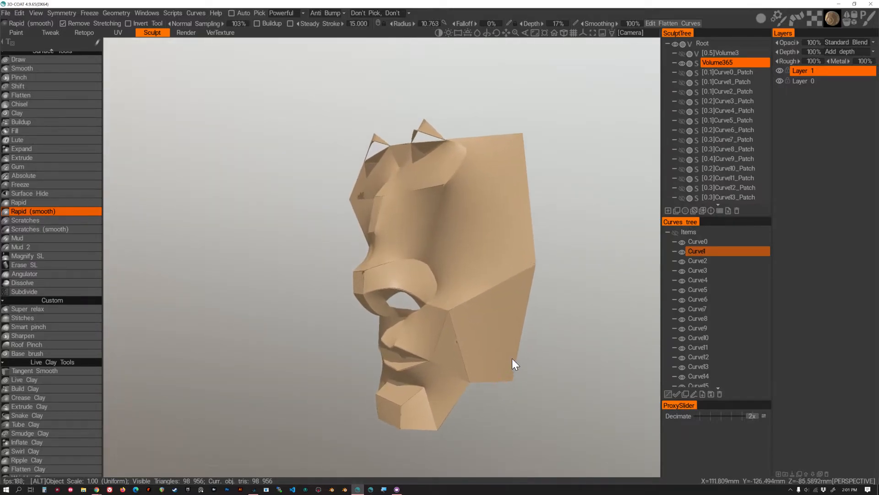
{"action": "middle_click_drag", "start_coordinate": [511, 359], "coordinate": [480, 384], "text": "alt"}
{"action": "left_click_drag", "start_coordinate": [480, 383], "coordinate": [488, 376], "text": "alt"}
Try an inverted Pinch stroke at a radius of about 47 along the side of the mask, and undo it.
{"action": "left_click", "coordinate": [56, 78]}
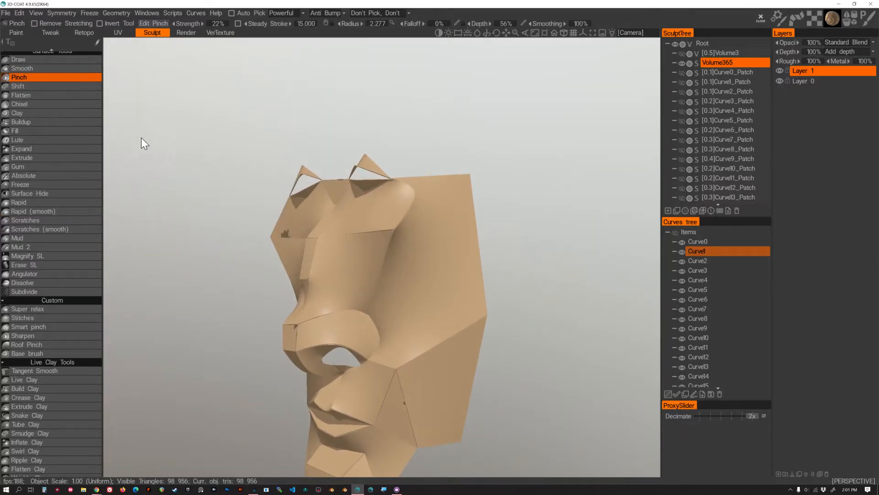
{"action": "mouse_move", "coordinate": [384, 259]}
{"action": "right_mouse_down"}
{"action": "mouse_move", "coordinate": [420, 256]}
{"action": "mouse_move", "coordinate": [409, 258]}
{"action": "right_mouse_up"}
{"action": "mouse_move", "coordinate": [409, 258]}
{"action": "left_mouse_down", "text": "ctrl"}
{"action": "mouse_move", "coordinate": [413, 248]}
{"action": "mouse_move", "coordinate": [429, 328]}
{"action": "left_mouse_up", "text": "ctrl"}
{"action": "mouse_move", "coordinate": [417, 255]}
{"action": "left_mouse_down", "text": "alt"}
{"action": "mouse_move", "coordinate": [471, 341]}
{"action": "mouse_move", "coordinate": [520, 332]}
{"action": "mouse_move", "coordinate": [458, 353]}
{"action": "mouse_move", "coordinate": [450, 333]}
{"action": "mouse_move", "coordinate": [450, 353]}
{"action": "mouse_move", "coordinate": [436, 301]}
{"action": "mouse_move", "coordinate": [385, 281]}
{"action": "mouse_move", "coordinate": [486, 277]}
{"action": "mouse_move", "coordinate": [489, 288]}
{"action": "left_mouse_up", "text": "alt"}
{"action": "key", "text": "ctrl+z"}
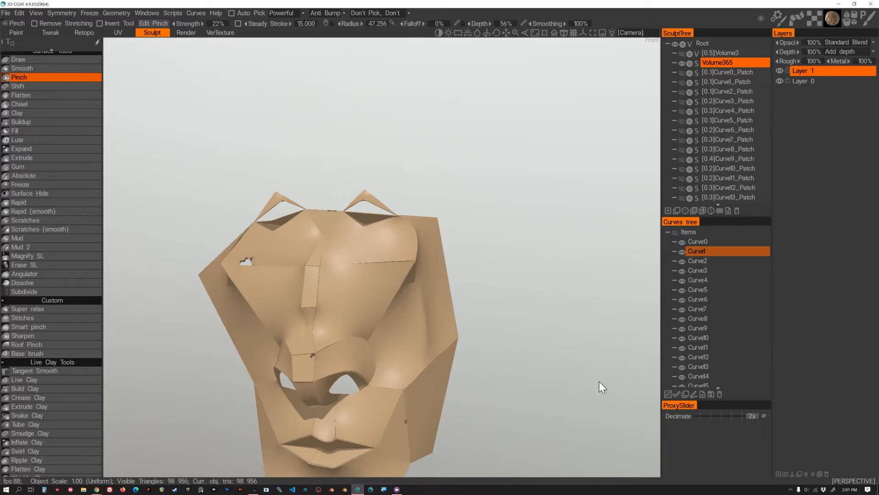
Hide Volume365, show all the original curve patches again, and add a new surface volume to the sculpt tree.
{"action": "left_click", "coordinate": [682, 62]}
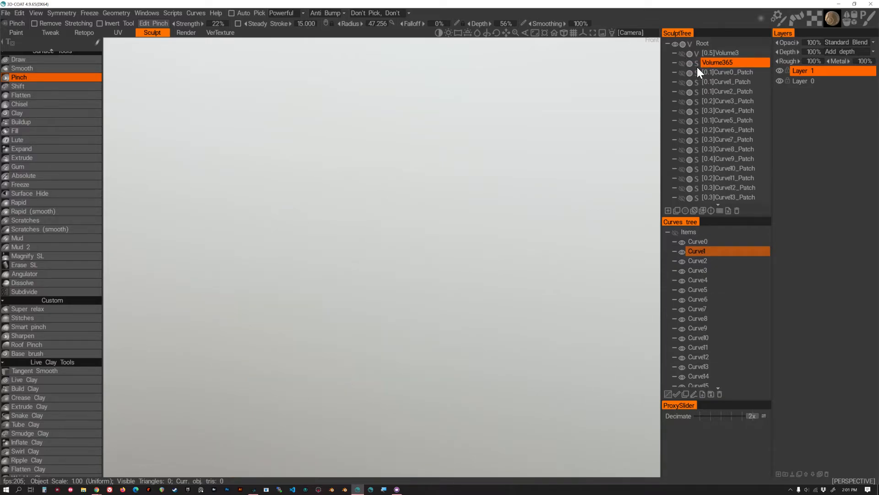
{"action": "left_click", "coordinate": [683, 64], "text": "alt"}
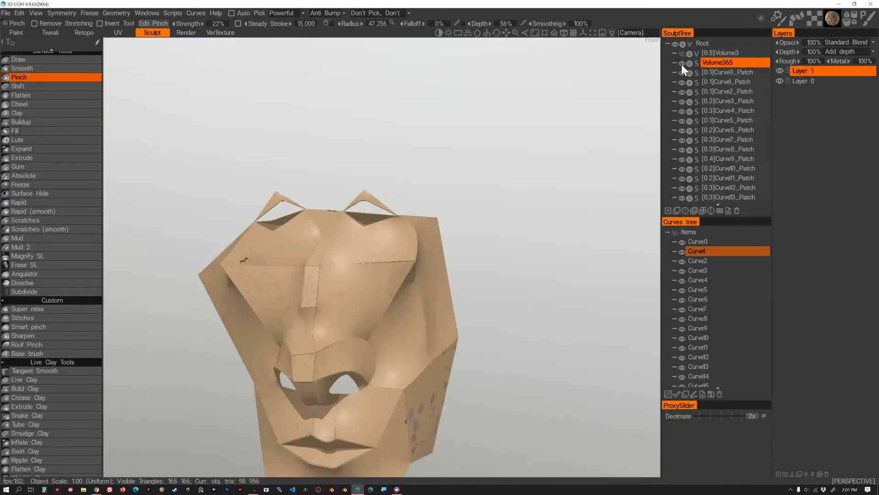
{"action": "left_click", "coordinate": [682, 63]}
{"action": "left_click", "coordinate": [669, 211]}
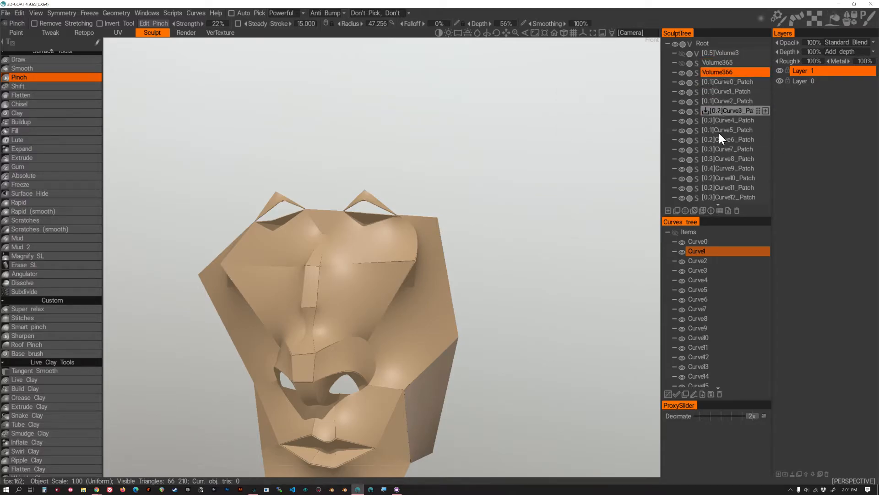
Try to create retopo quad patches from all the selected patches, Curve0_Patch to Curve36_Patch, at once.
{"action": "left_click", "coordinate": [720, 81]}
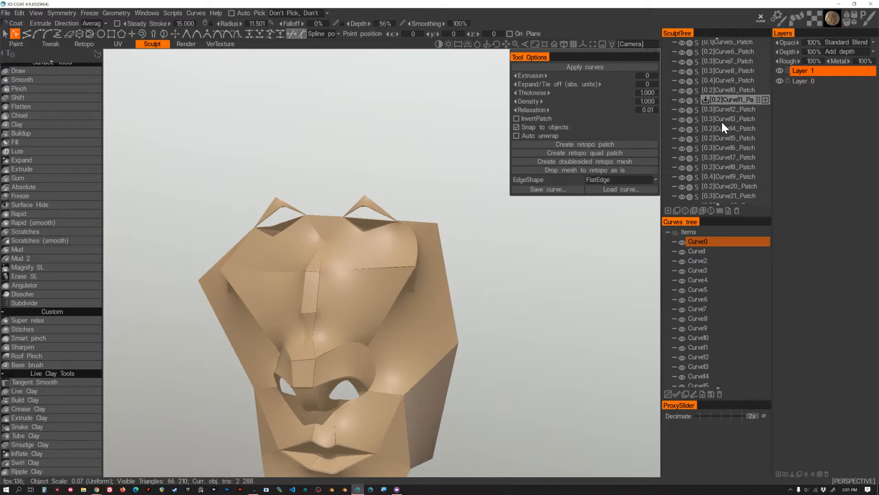
{"action": "scroll", "coordinate": [722, 122], "scroll_direction": "down", "scroll_amount": 8}
{"action": "left_click", "coordinate": [716, 175]}
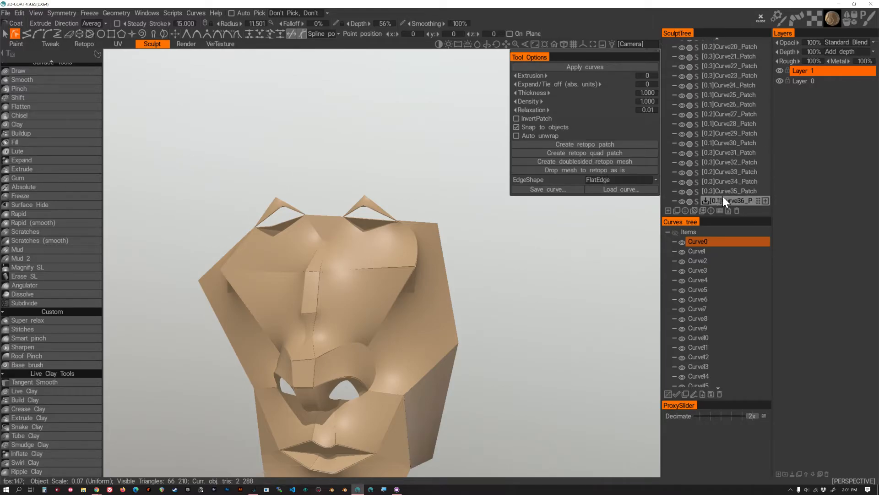
{"action": "scroll", "coordinate": [725, 99], "scroll_direction": "up", "scroll_amount": 8}
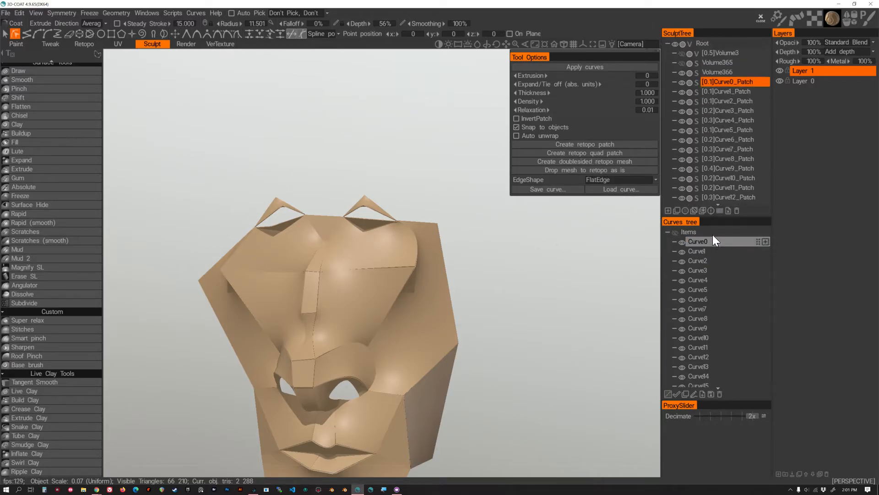
{"action": "left_click_drag", "start_coordinate": [721, 220], "coordinate": [720, 324]}
{"action": "scroll", "coordinate": [720, 275], "scroll_direction": "down", "scroll_amount": 5}
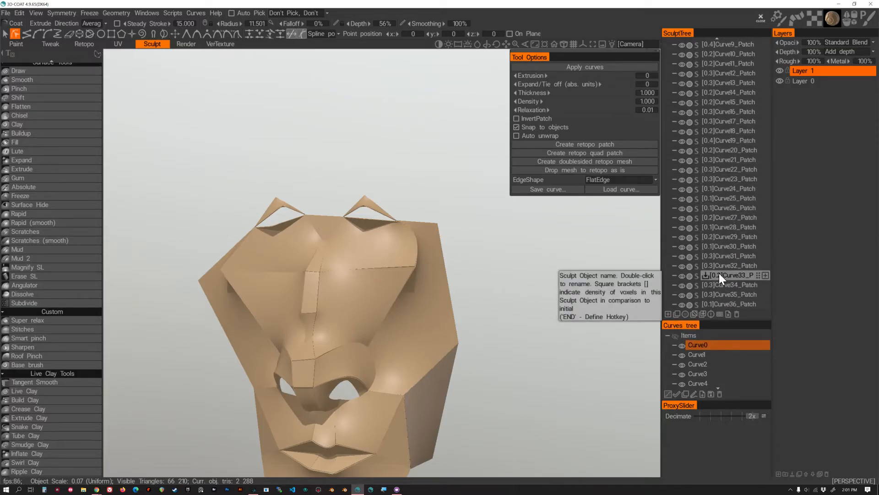
{"action": "left_click", "coordinate": [719, 303], "text": "shift"}
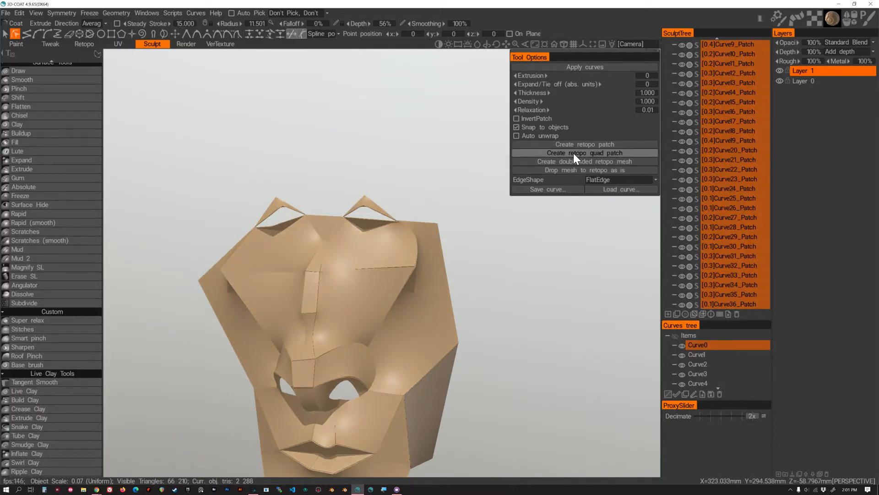
{"action": "left_click", "coordinate": [580, 153]}
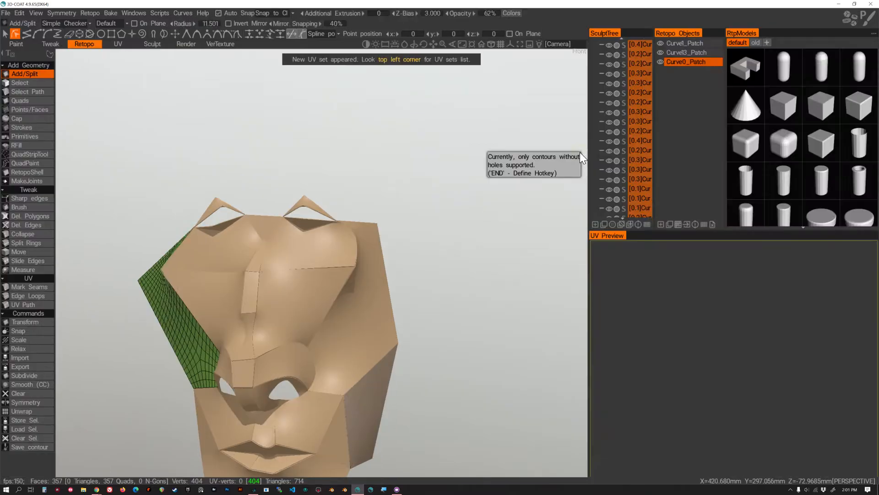
Clear the quad mesh from the Curve0_Patch retopo object, show the other retopo objects, and return to the Sculpt room.
{"action": "left_click_drag", "start_coordinate": [477, 194], "coordinate": [451, 173]}
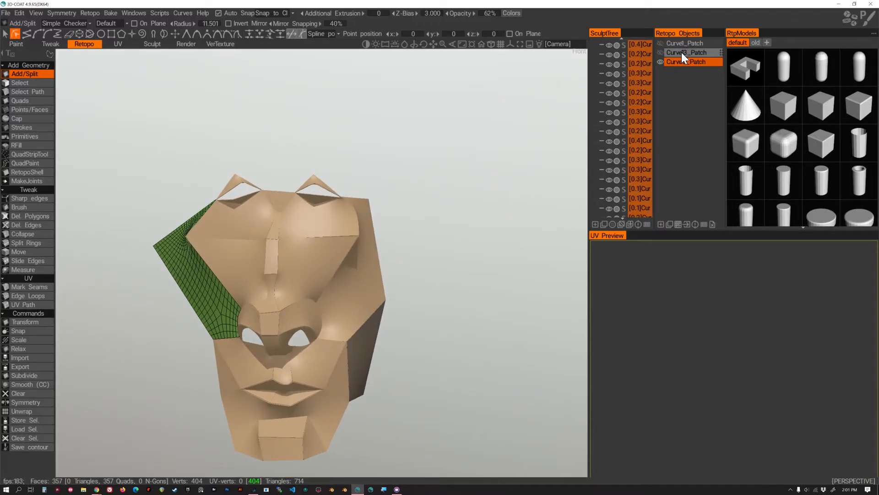
{"action": "left_click", "coordinate": [713, 224]}
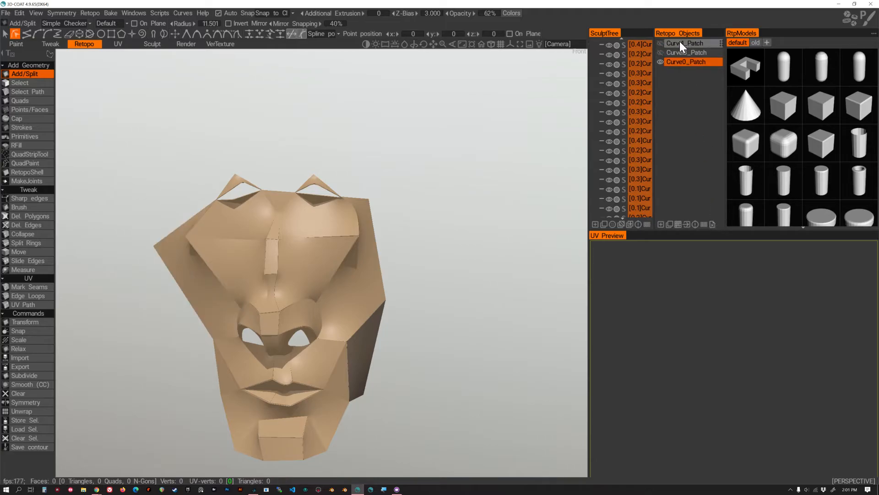
{"action": "left_click", "coordinate": [660, 52]}
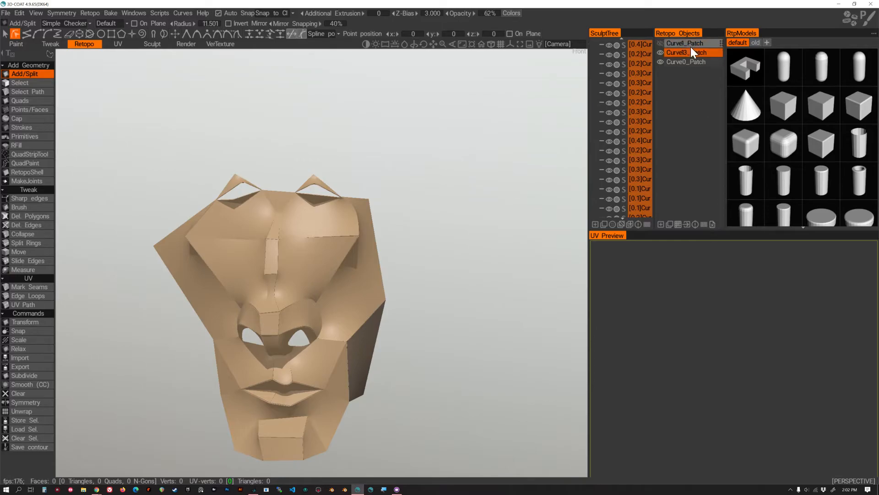
{"action": "left_click", "coordinate": [660, 43]}
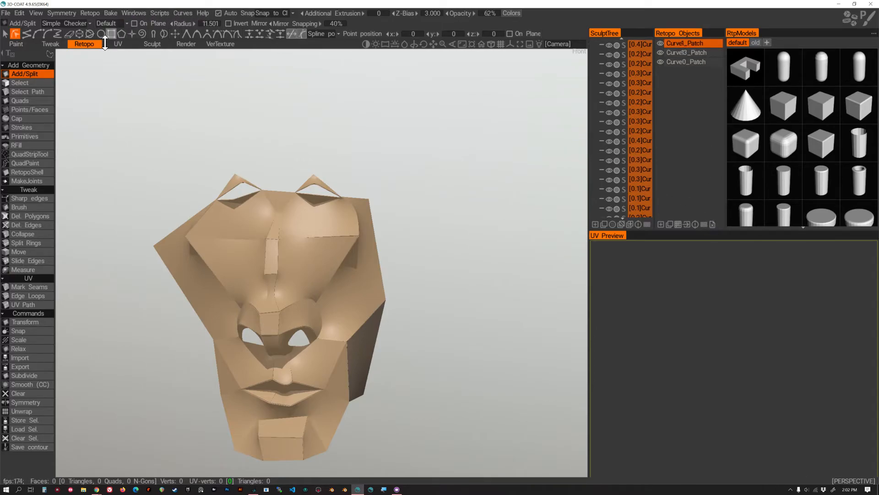
{"action": "left_click", "coordinate": [153, 44]}
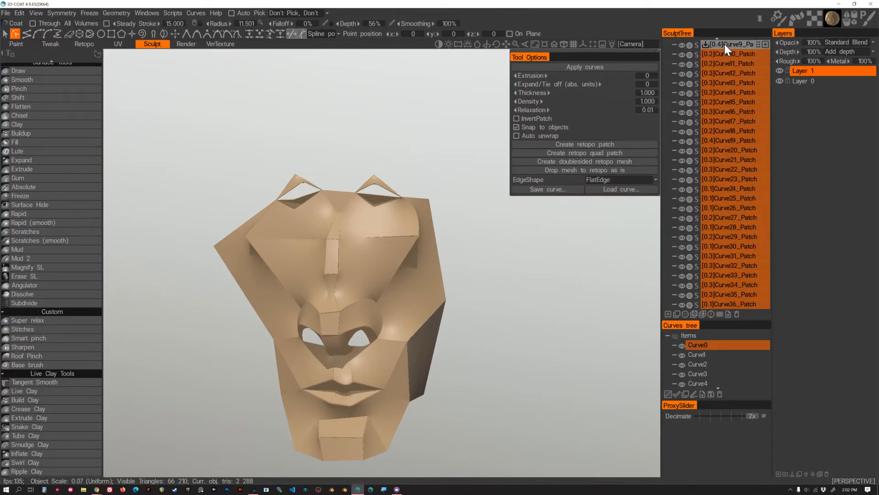
Create a retopo quad patch from Curve0_Patch alone and return to the Sculpt room.
{"action": "scroll", "coordinate": [731, 135], "scroll_direction": "up", "scroll_amount": 5}
{"action": "left_click", "coordinate": [723, 81]}
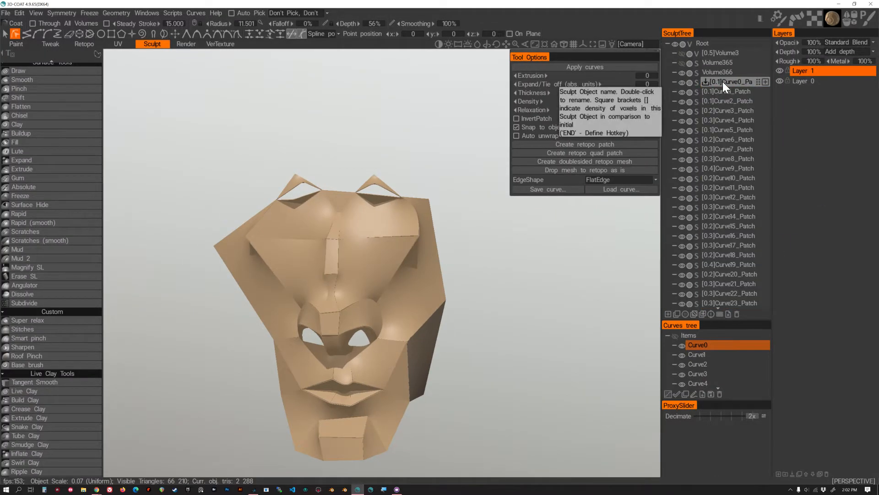
{"action": "right_click", "coordinate": [722, 82]}
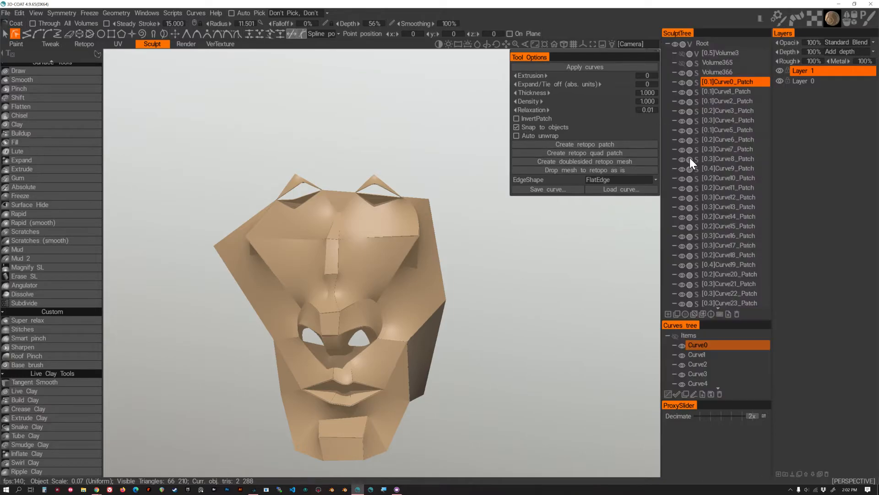
{"action": "left_click", "coordinate": [576, 154]}
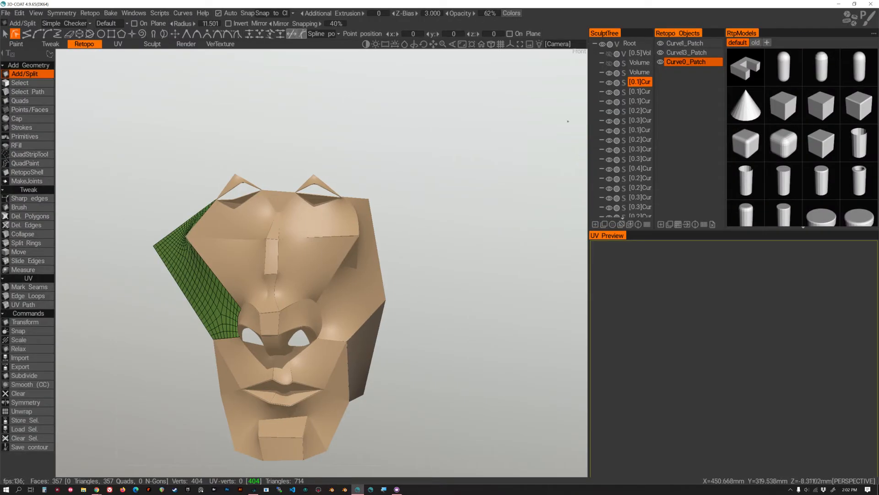
{"action": "left_click", "coordinate": [142, 44]}
Set Curve1_Patch's edge shape to FlatEdge, create a retopo quad patch from it, and return to the Sculpt room.
{"action": "left_click", "coordinate": [720, 92]}
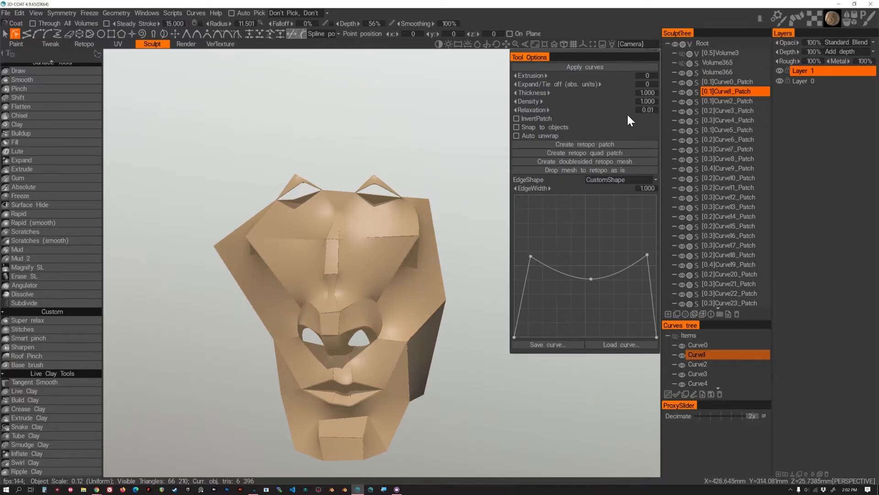
{"action": "left_click", "coordinate": [646, 180]}
{"action": "left_click", "coordinate": [622, 186]}
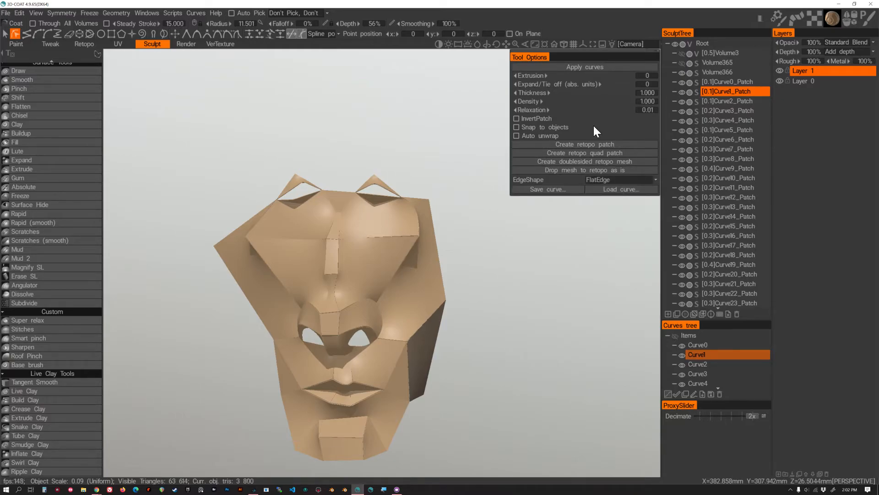
{"action": "left_click", "coordinate": [587, 153]}
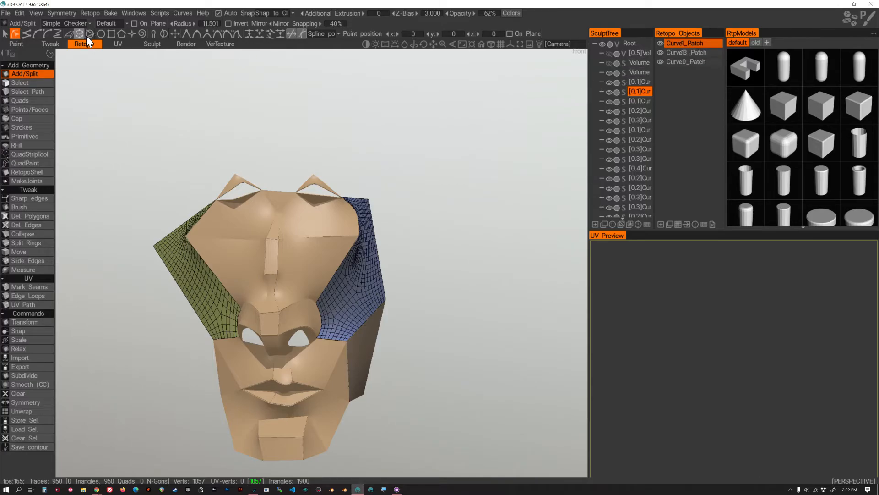
{"action": "left_click", "coordinate": [147, 44]}
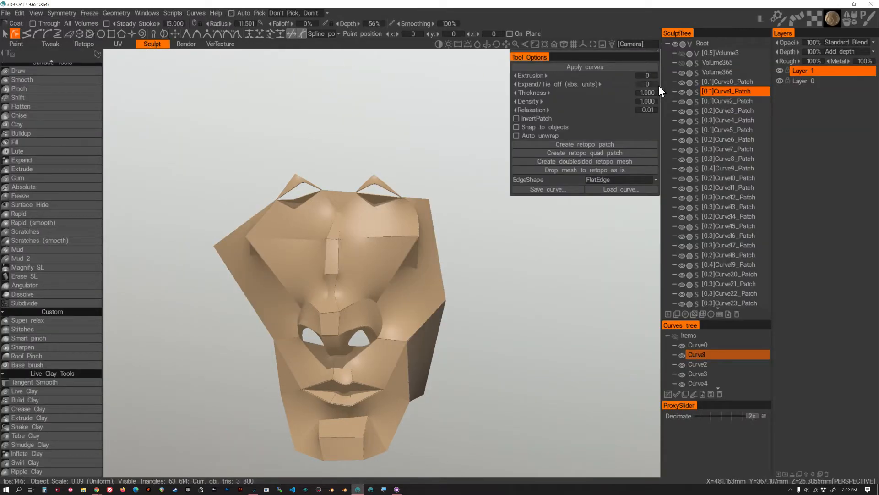
Create retopo quad patches one at a time from Curve2_Patch, Curve3_Patch and Curve4_Patch, returning to the Sculpt room after each.
{"action": "left_click", "coordinate": [712, 100]}
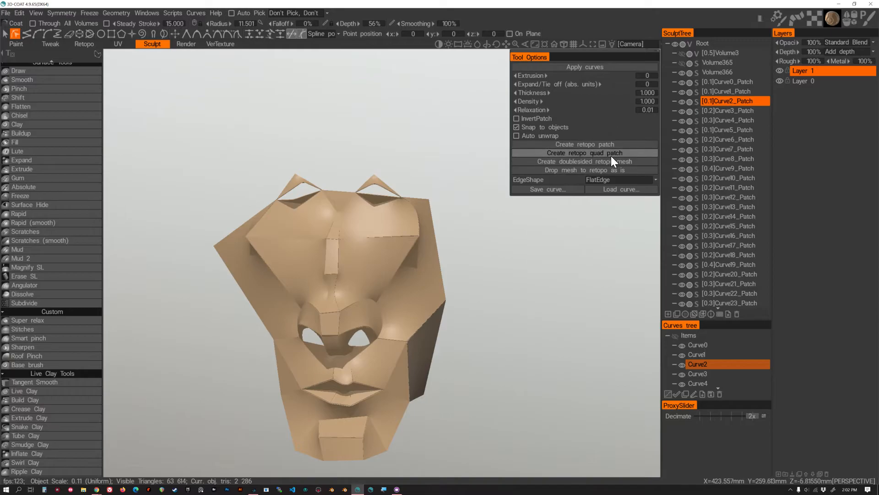
{"action": "left_click", "coordinate": [599, 153]}
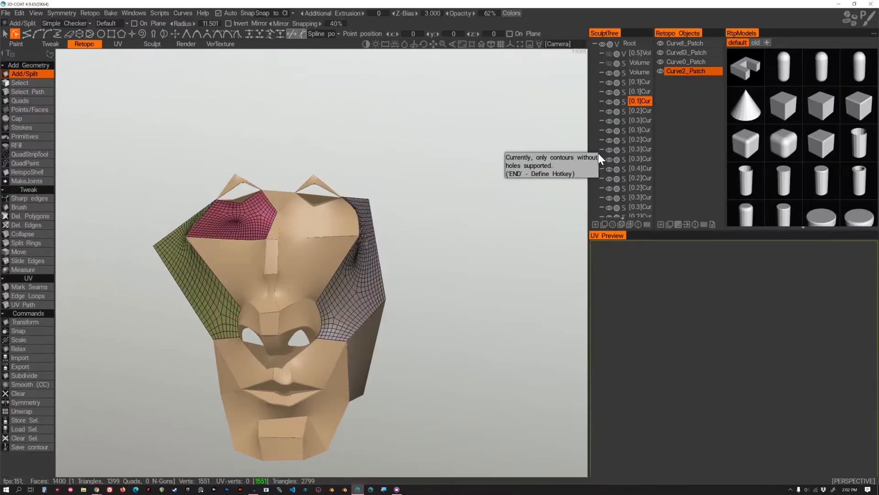
{"action": "left_click", "coordinate": [153, 45]}
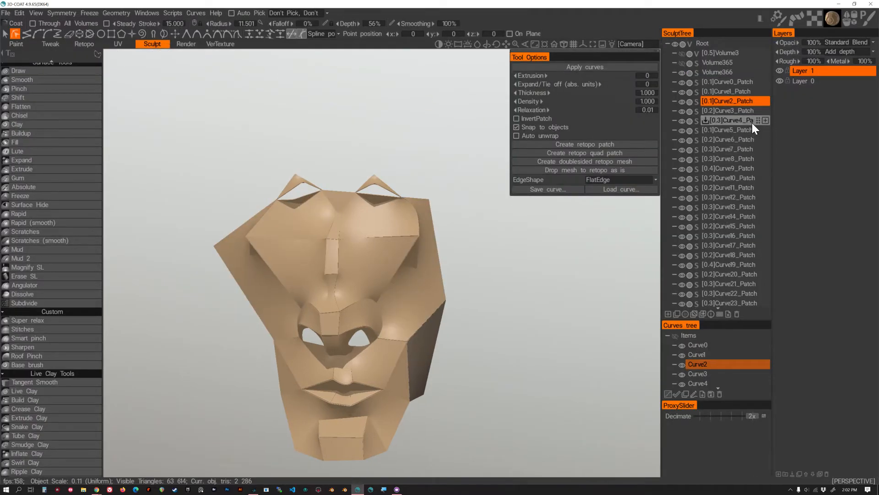
{"action": "left_click", "coordinate": [731, 112]}
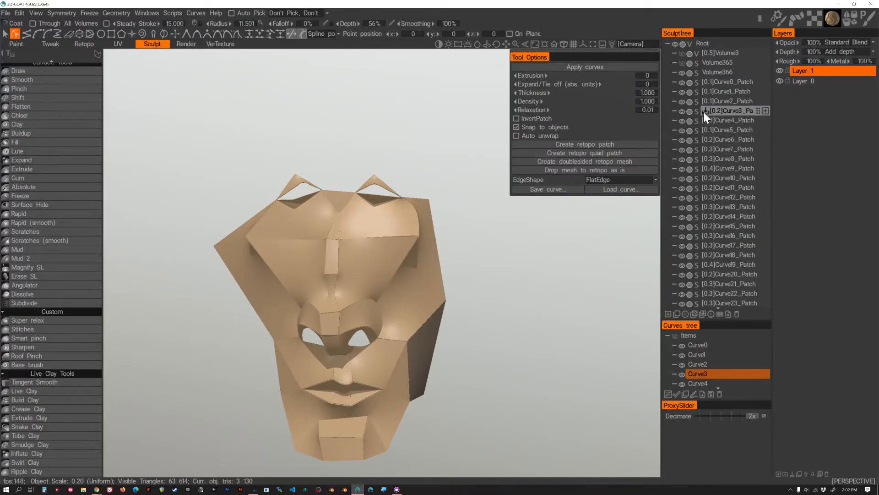
{"action": "left_click", "coordinate": [593, 153]}
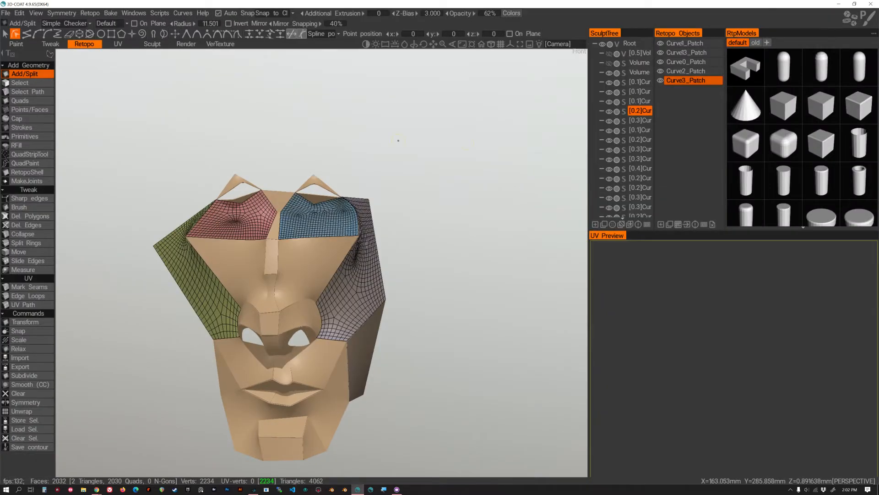
{"action": "left_click", "coordinate": [150, 46]}
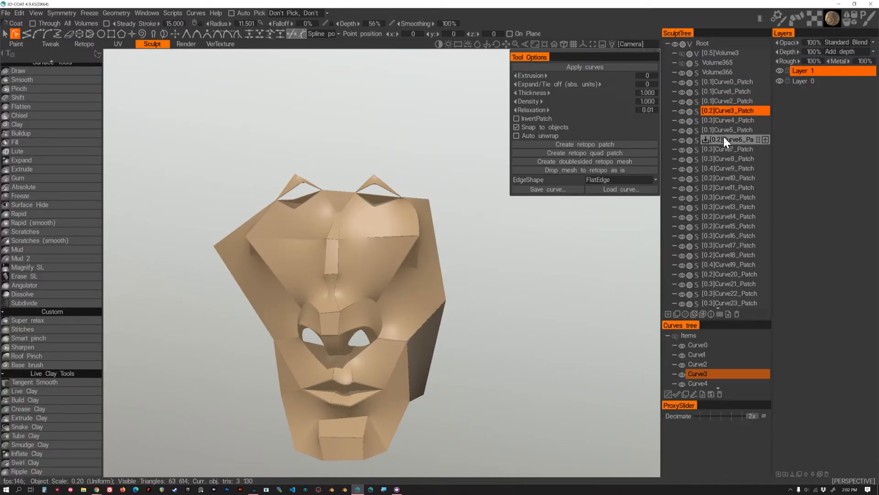
{"action": "left_click", "coordinate": [723, 121]}
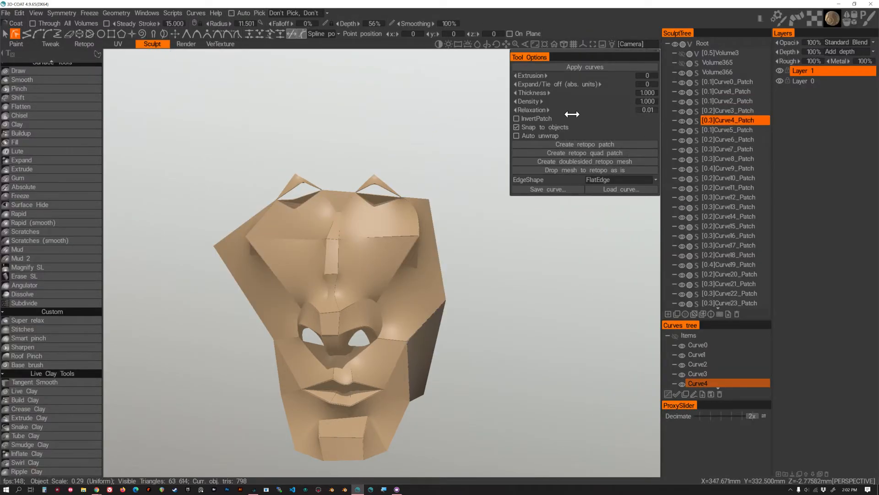
{"action": "left_click", "coordinate": [565, 152]}
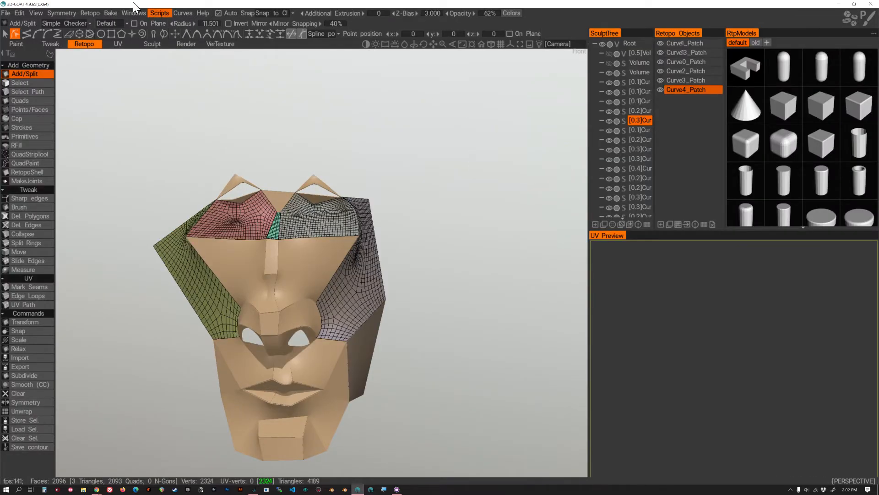
{"action": "left_click", "coordinate": [152, 44]}
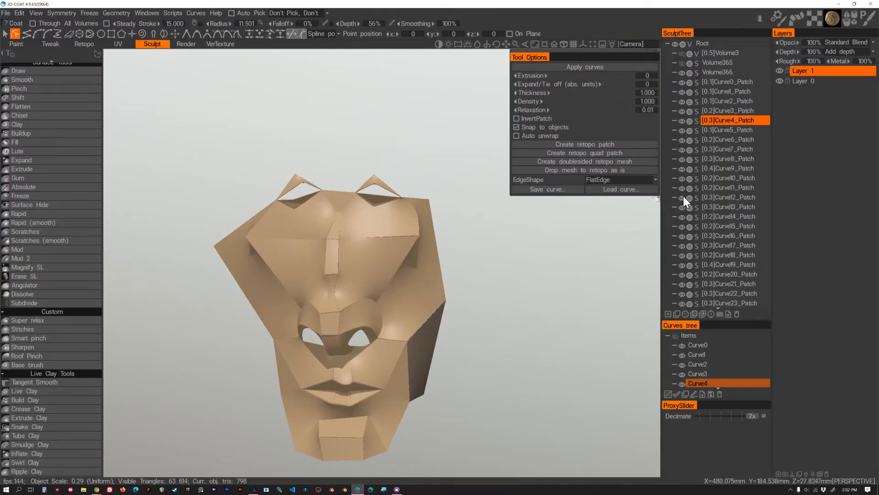
Assign a custom hotkey to the Create retopo quad patch command and use it on Curve5_Patch.
{"action": "left_click", "coordinate": [721, 131]}
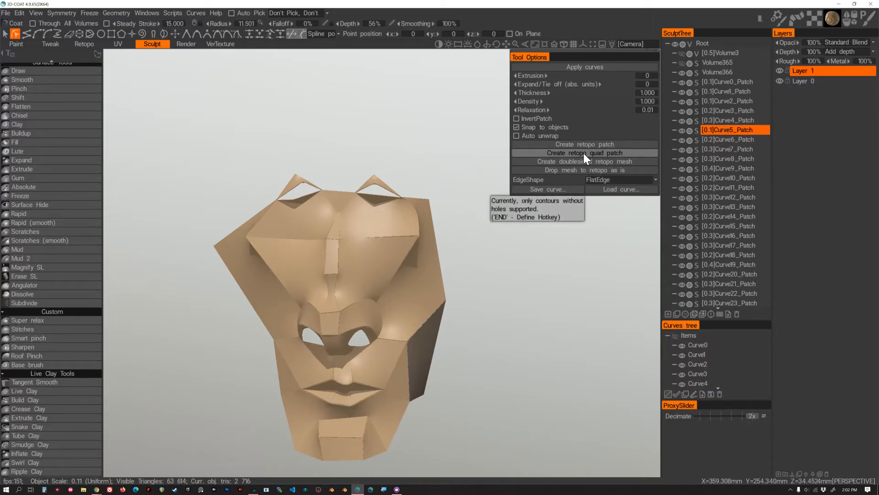
{"action": "key", "text": "End"}
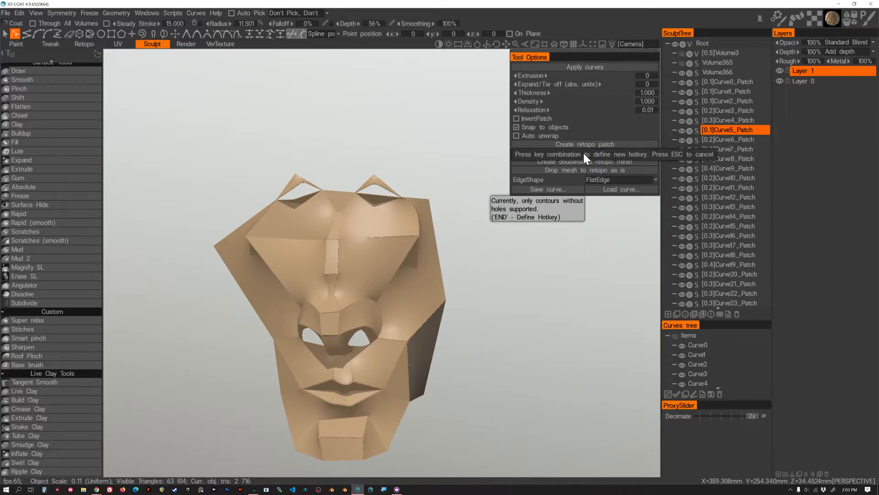
{"action": "key", "text": "ctrl"}
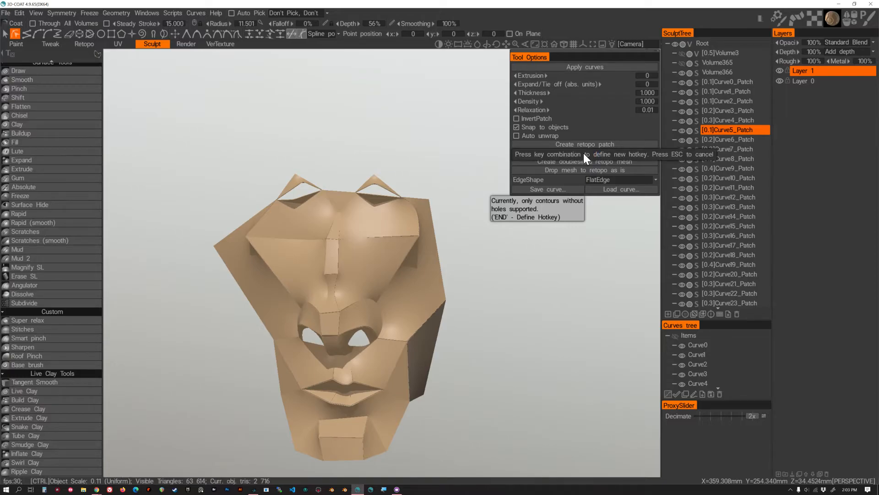
{"action": "key", "text": "ctrl+a"}
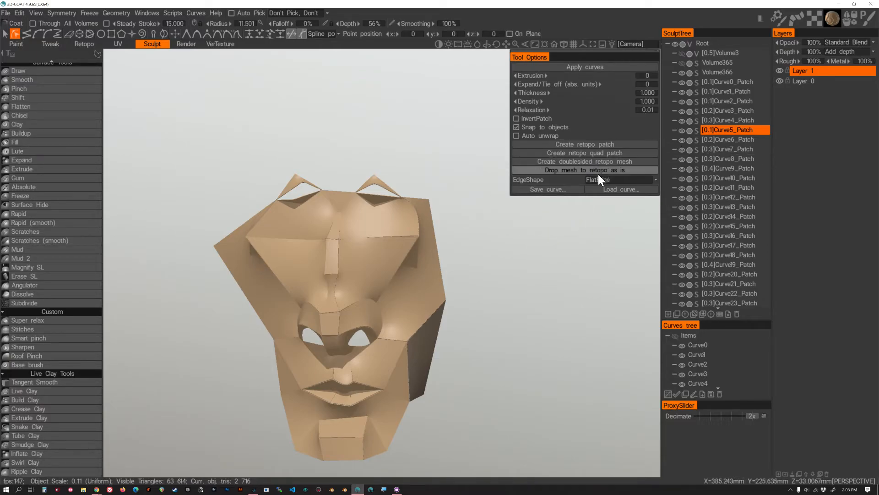
{"action": "key", "text": "ctrl+a"}
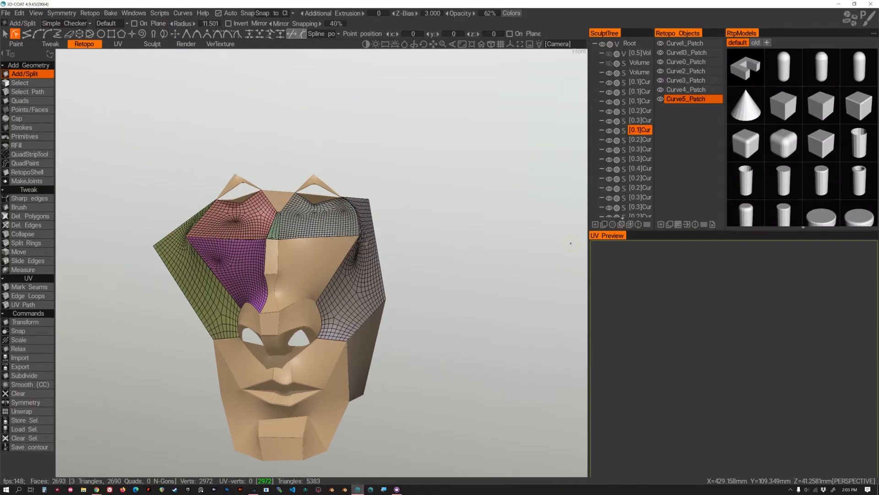
Create retopo quad patches from Curve6_Patch and Curve7_Patch, widening the sculpt object list so the full patch names are readable.
{"action": "left_click", "coordinate": [637, 140]}
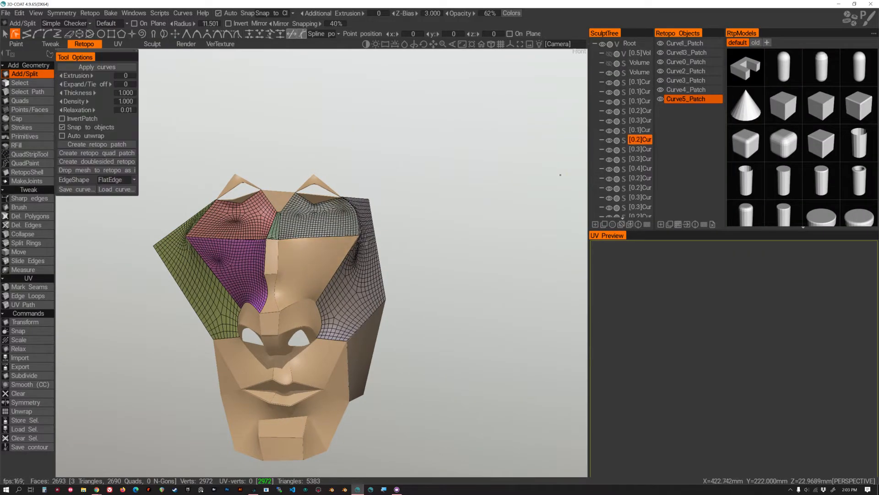
{"action": "key", "text": "ctrl+a"}
{"action": "mouse_move", "coordinate": [640, 139]}
{"action": "left_mouse_down"}
{"action": "mouse_move", "coordinate": [640, 158]}
{"action": "mouse_move", "coordinate": [518, 157]}
{"action": "left_mouse_up"}
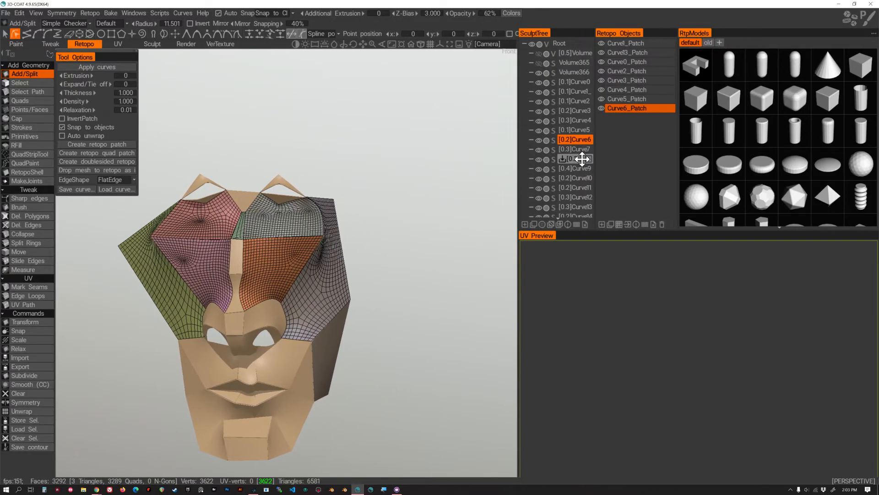
{"action": "left_click_drag", "start_coordinate": [598, 154], "coordinate": [642, 152]}
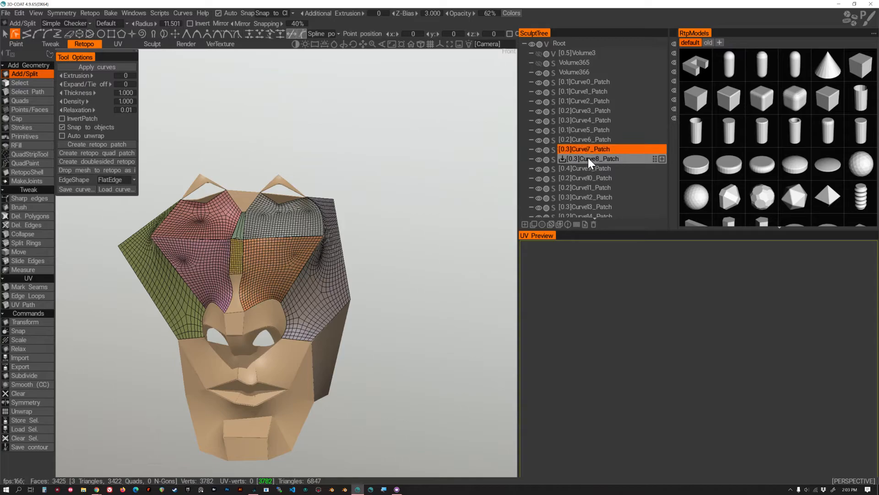
Create retopo quad patches one by one from Curve8_Patch through Curve14_Patch, staying in the Retopo room.
{"action": "left_click", "coordinate": [587, 178]}
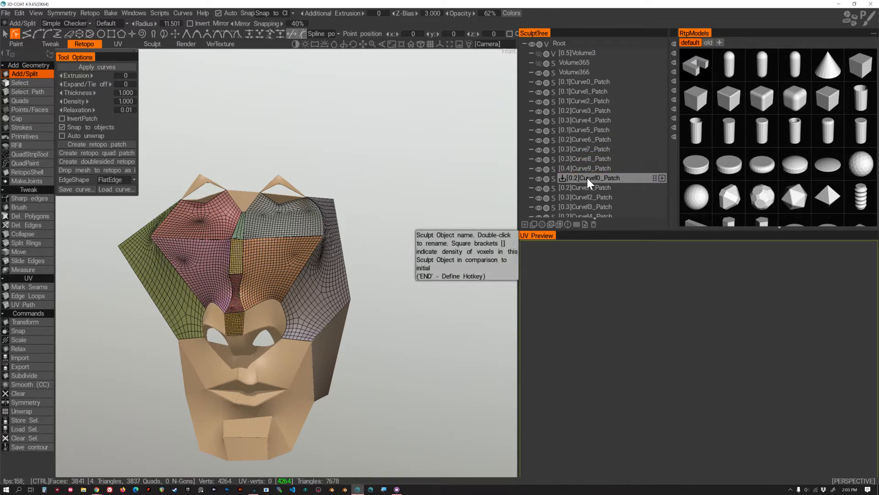
{"action": "left_click", "coordinate": [588, 188]}
{"action": "left_click", "coordinate": [583, 197]}
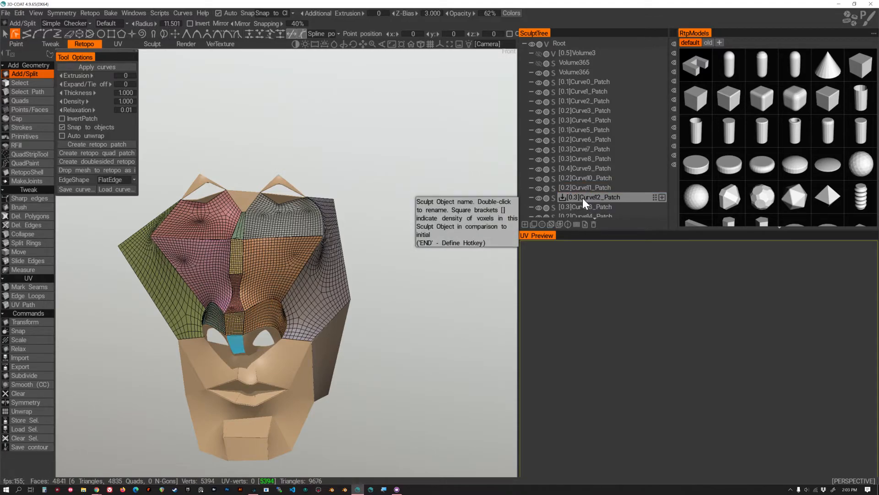
{"action": "left_click", "coordinate": [588, 208]}
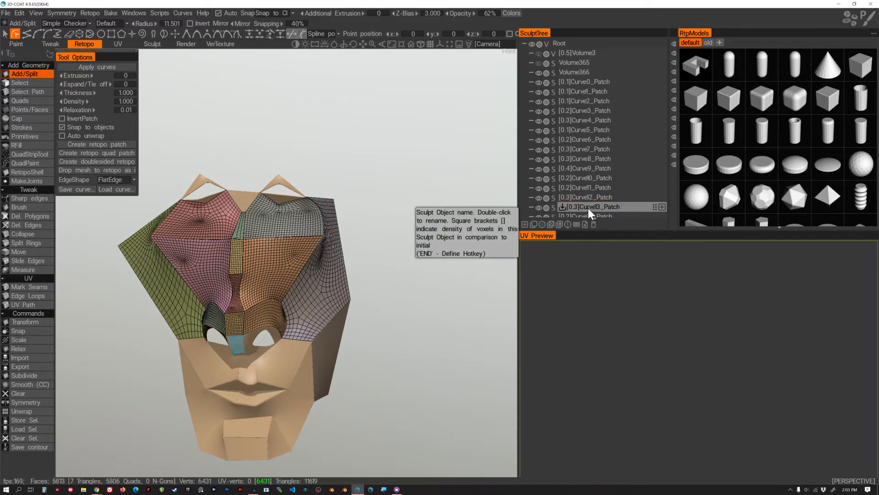
{"action": "left_click", "coordinate": [589, 216]}
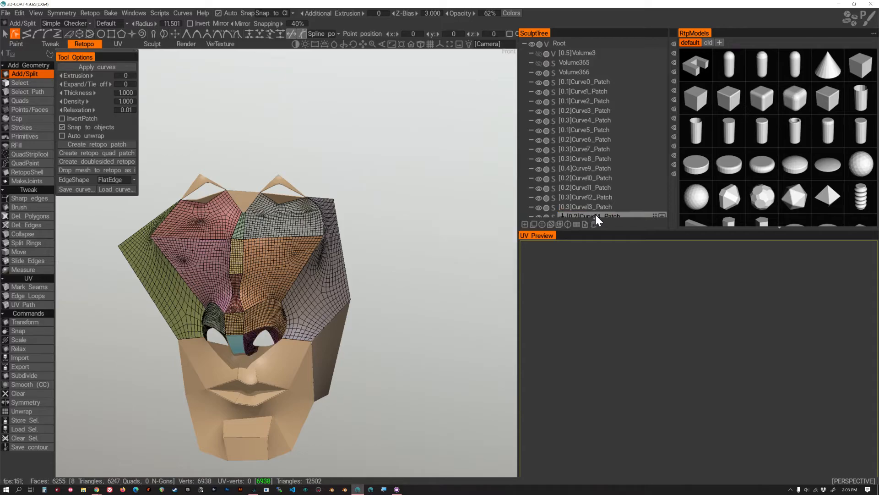
Create individual retopo quad patches from Curve15_Patch and Curve16_Patch on the cheeks below the eyes.
{"action": "mouse_move", "coordinate": [439, 245]}
{"action": "left_mouse_down"}
{"action": "mouse_move", "coordinate": [457, 194]}
{"action": "mouse_move", "coordinate": [492, 194]}
{"action": "mouse_move", "coordinate": [492, 218]}
{"action": "mouse_move", "coordinate": [453, 227]}
{"action": "mouse_move", "coordinate": [440, 212]}
{"action": "mouse_move", "coordinate": [583, 192]}
{"action": "left_mouse_up"}
{"action": "scroll", "coordinate": [611, 193], "scroll_direction": "down", "scroll_amount": 3}
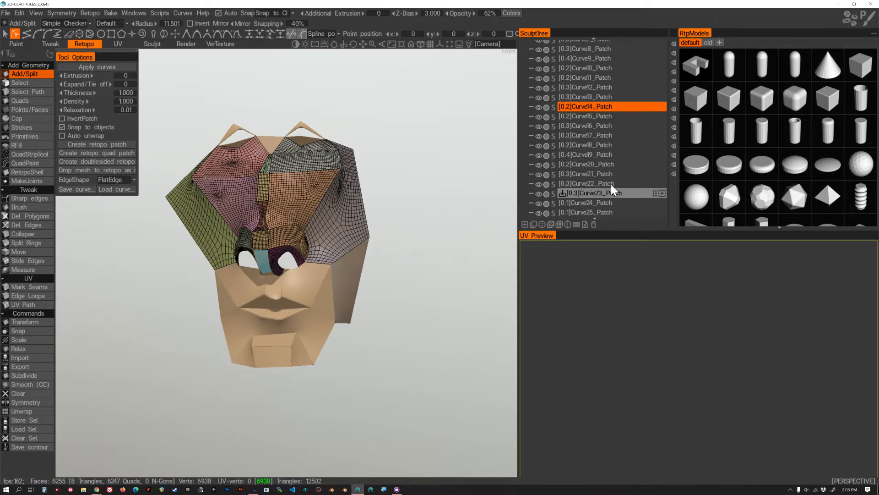
{"action": "left_click", "coordinate": [593, 117]}
{"action": "key", "text": "ctrl+r"}
{"action": "left_click", "coordinate": [599, 130]}
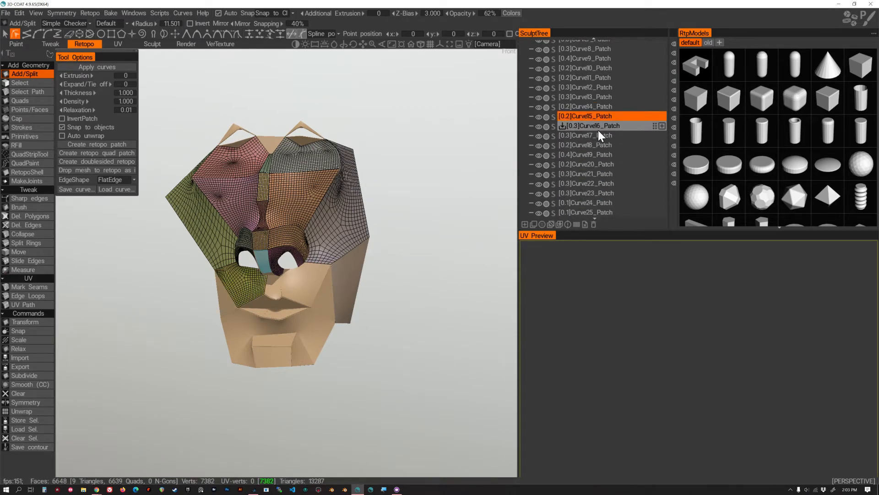
{"action": "key", "text": "ctrl+r"}
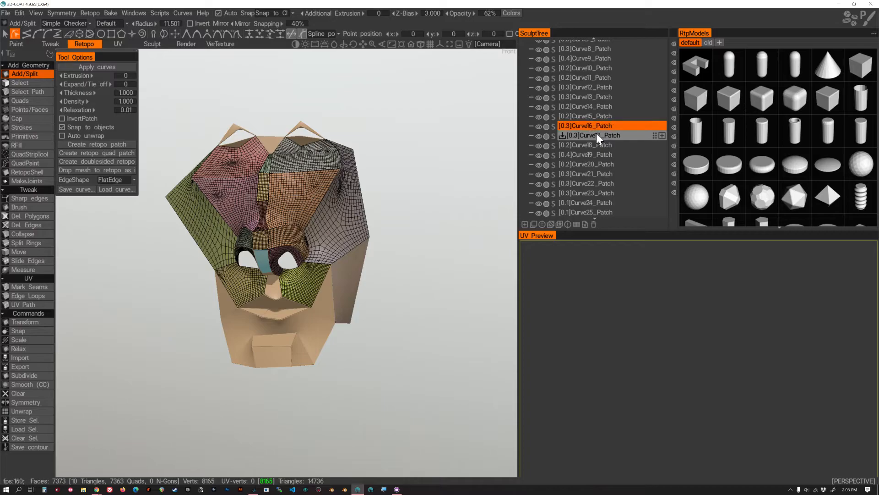
Create retopo quad patches one by one from Curve17_Patch through Curve21_Patch around the upper lip.
{"action": "key", "text": "ctrl+r"}
{"action": "left_click", "coordinate": [595, 134]}
{"action": "left_click", "coordinate": [592, 144]}
{"action": "key", "text": "ctrl+r"}
{"action": "left_click", "coordinate": [595, 155]}
{"action": "key", "text": "ctrl+r"}
{"action": "left_click", "coordinate": [592, 164]}
{"action": "key", "text": "ctrl+r"}
{"action": "left_click", "coordinate": [591, 174]}
{"action": "key", "text": "ctrl+r"}
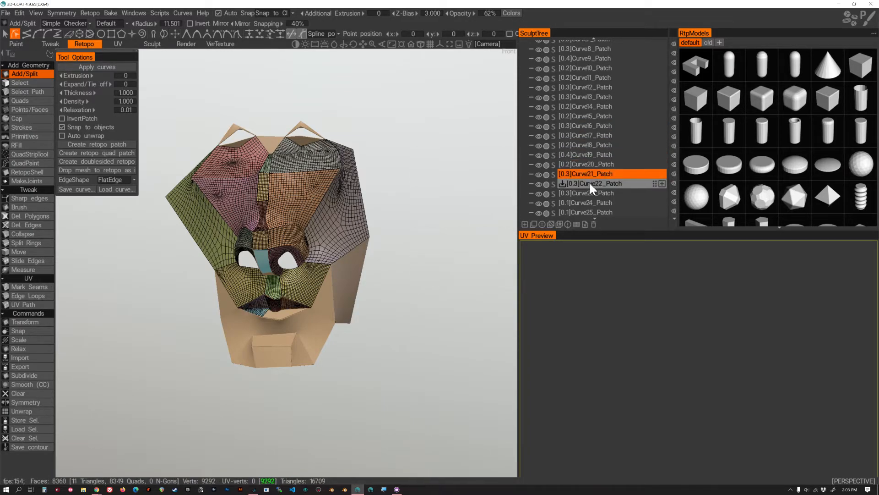
Create retopo quad patches from Curve22_Patch, Curve23_Patch, Curve24_Patch and Curve25_Patch for the lips and the sides of the mouth.
{"action": "left_click", "coordinate": [589, 184]}
{"action": "key", "text": "ctrl+r"}
{"action": "left_click", "coordinate": [587, 193]}
{"action": "key", "text": "ctrl+r"}
{"action": "left_click", "coordinate": [586, 202], "text": "ctrl"}
{"action": "key", "text": "ctrl+r"}
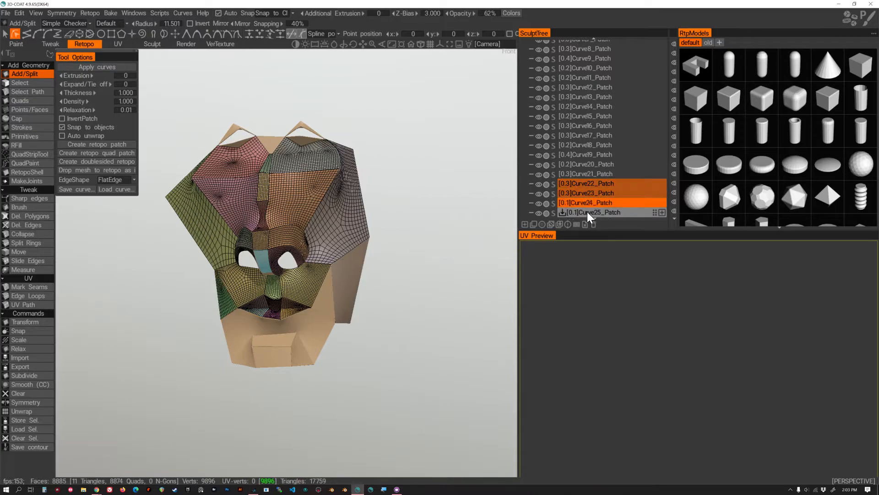
{"action": "left_click", "coordinate": [587, 211]}
{"action": "key", "text": "ctrl+r"}
Create retopo quad patches one by one from Curve26_Patch through Curve30_Patch, covering the lower jaw and chin.
{"action": "left_click_drag", "start_coordinate": [460, 247], "coordinate": [448, 229], "text": "alt"}
{"action": "scroll", "coordinate": [610, 197], "scroll_direction": "down", "scroll_amount": 3}
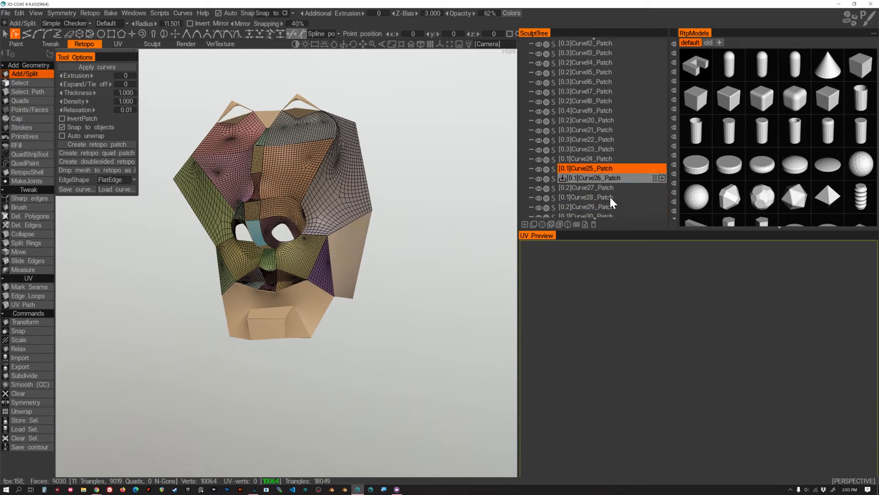
{"action": "left_click", "coordinate": [598, 157]}
{"action": "key", "text": "ctrl+r"}
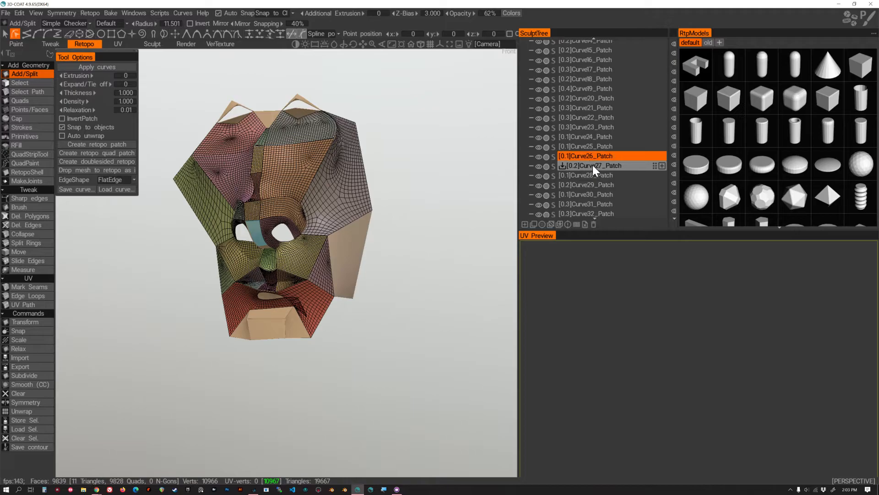
{"action": "left_click", "coordinate": [593, 165]}
{"action": "key", "text": "ctrl+r"}
{"action": "left_click", "coordinate": [594, 175]}
{"action": "key", "text": "ctrl+r"}
{"action": "left_click", "coordinate": [595, 184]}
{"action": "key", "text": "ctrl+r"}
{"action": "left_click", "coordinate": [592, 194]}
{"action": "key", "text": "ctrl+r"}
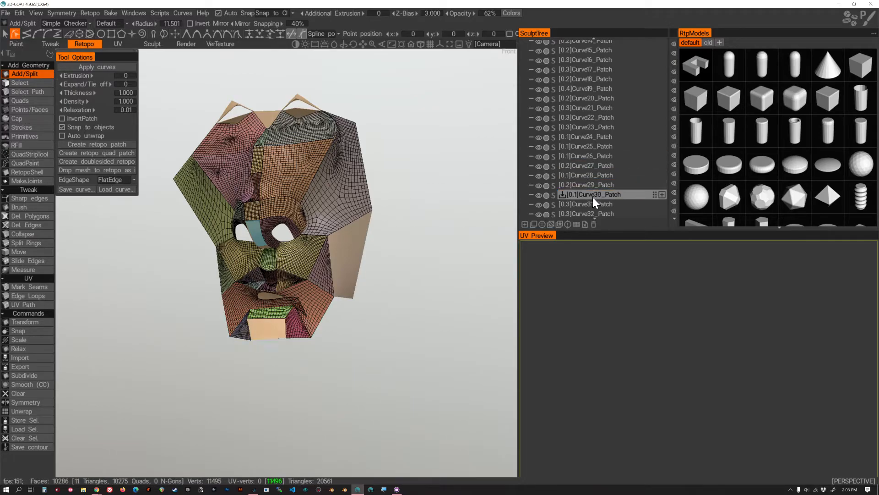
Create retopo quad patches one by one from the remaining sculpt objects, Curve31_Patch through Curve36_Patch.
{"action": "left_click", "coordinate": [593, 204]}
{"action": "key", "text": "ctrl+r"}
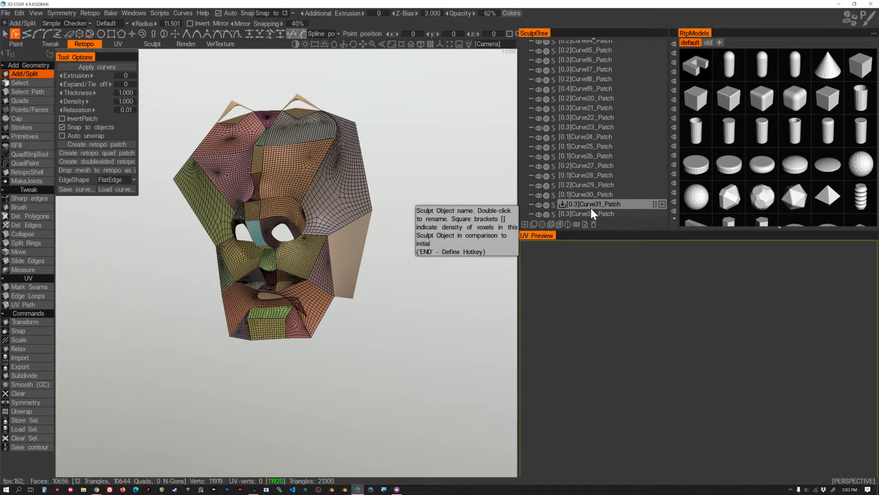
{"action": "left_click", "coordinate": [591, 212]}
{"action": "key", "text": "ctrl+r"}
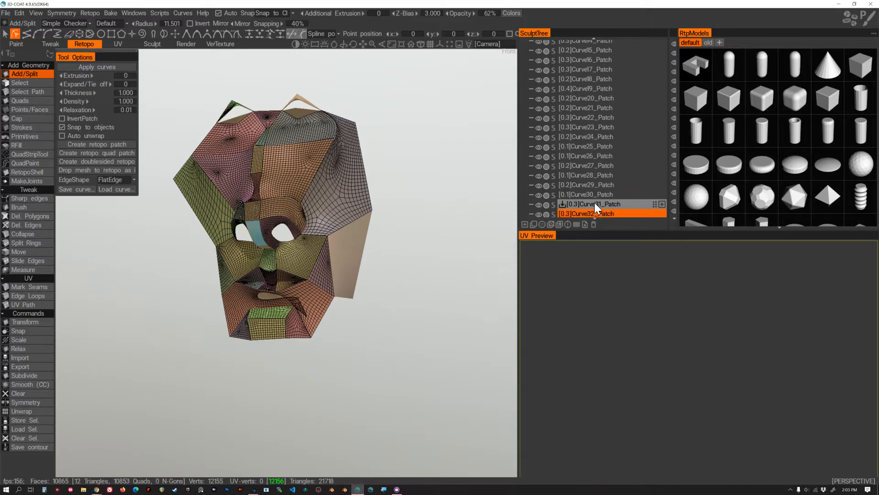
{"action": "scroll", "coordinate": [595, 201], "scroll_direction": "down", "scroll_amount": 2}
{"action": "left_click", "coordinate": [598, 186]}
{"action": "key", "text": "ctrl+r"}
{"action": "left_click", "coordinate": [599, 195]}
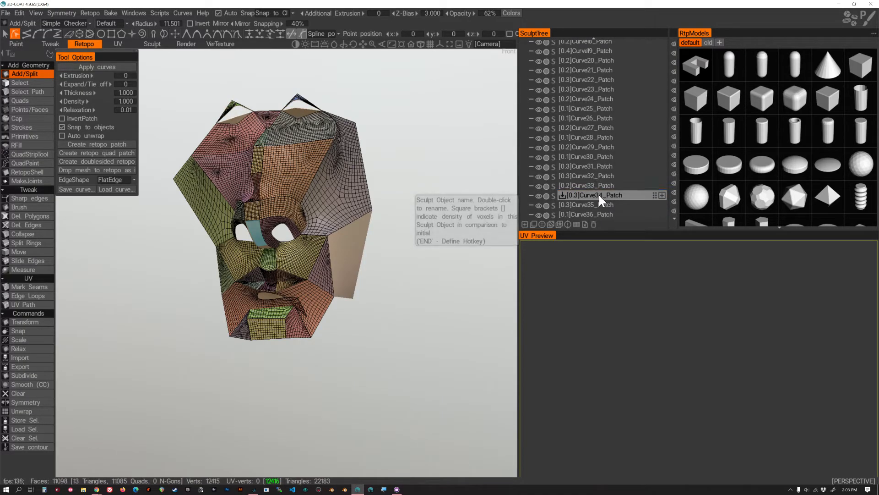
{"action": "key", "text": "ctrl+r"}
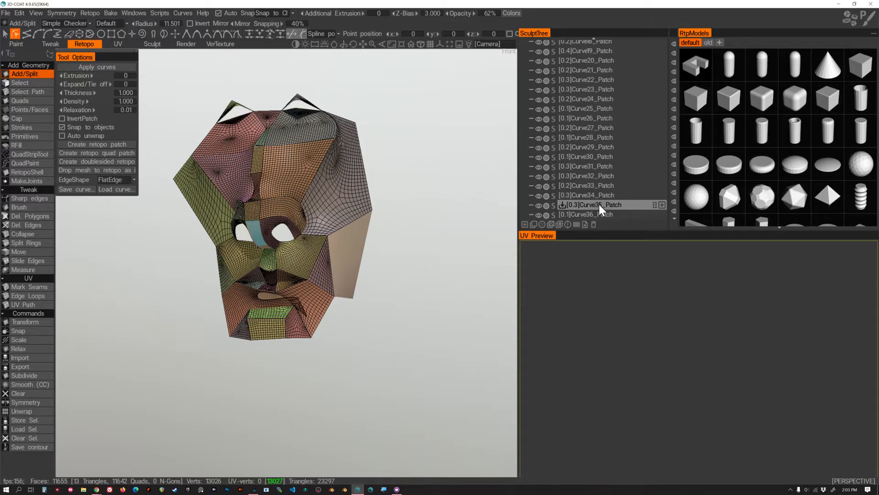
{"action": "left_click", "coordinate": [599, 205]}
{"action": "left_click", "coordinate": [599, 215]}
{"action": "key", "text": "ctrl+r"}
Inspect the fully meshed mask and widen the Retopo Objects list so the patch names are readable.
{"action": "left_click_drag", "start_coordinate": [447, 239], "coordinate": [389, 262], "text": "alt"}
{"action": "mouse_move", "coordinate": [270, 286]}
{"action": "left_mouse_down", "text": "alt"}
{"action": "mouse_move", "coordinate": [351, 295]}
{"action": "mouse_move", "coordinate": [295, 320]}
{"action": "mouse_move", "coordinate": [265, 320]}
{"action": "mouse_move", "coordinate": [374, 310]}
{"action": "mouse_move", "coordinate": [336, 296]}
{"action": "mouse_move", "coordinate": [234, 301]}
{"action": "mouse_move", "coordinate": [410, 294]}
{"action": "mouse_move", "coordinate": [396, 311]}
{"action": "mouse_move", "coordinate": [379, 299]}
{"action": "mouse_move", "coordinate": [389, 296]}
{"action": "left_mouse_up", "text": "alt"}
{"action": "scroll", "coordinate": [630, 165], "scroll_direction": "up", "scroll_amount": 5}
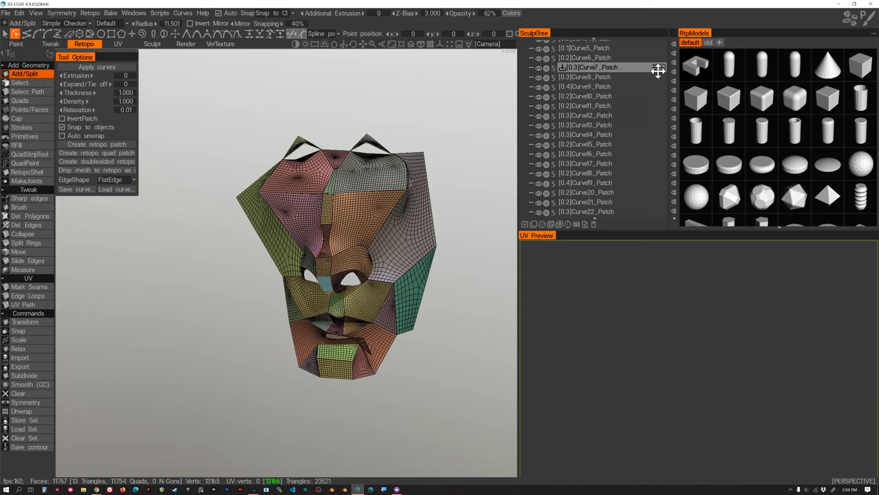
{"action": "left_click_drag", "start_coordinate": [668, 71], "coordinate": [583, 76]}
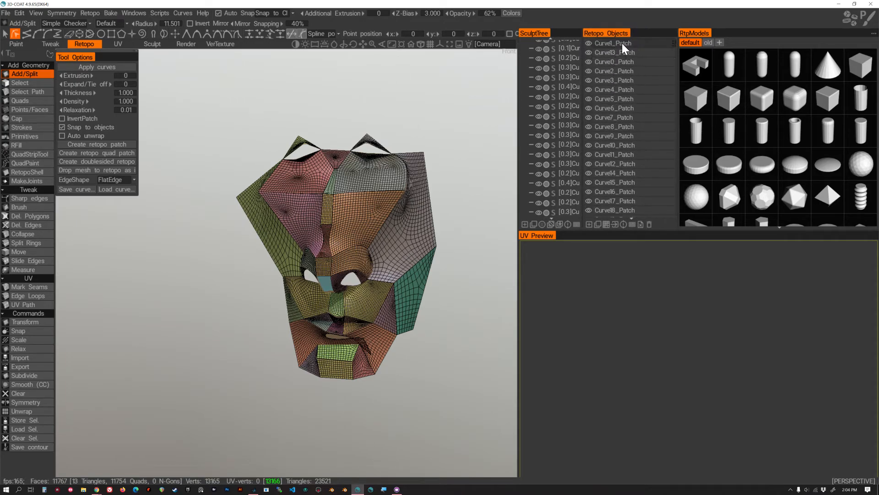
Highlight several of the last patches in the Retopo Objects list and examine the meshed mask from different angles.
{"action": "scroll", "coordinate": [627, 108], "scroll_direction": "down", "scroll_amount": 1}
{"action": "scroll", "coordinate": [627, 109], "scroll_direction": "down", "scroll_amount": 2}
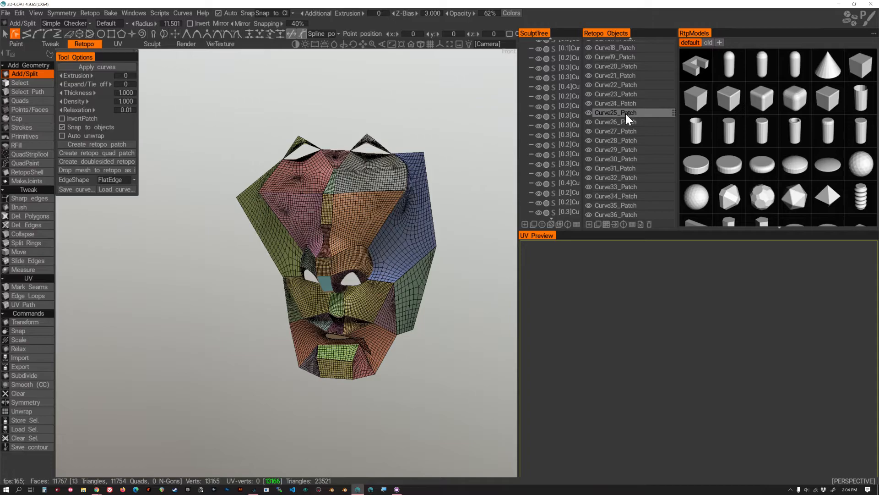
{"action": "left_click", "coordinate": [624, 208]}
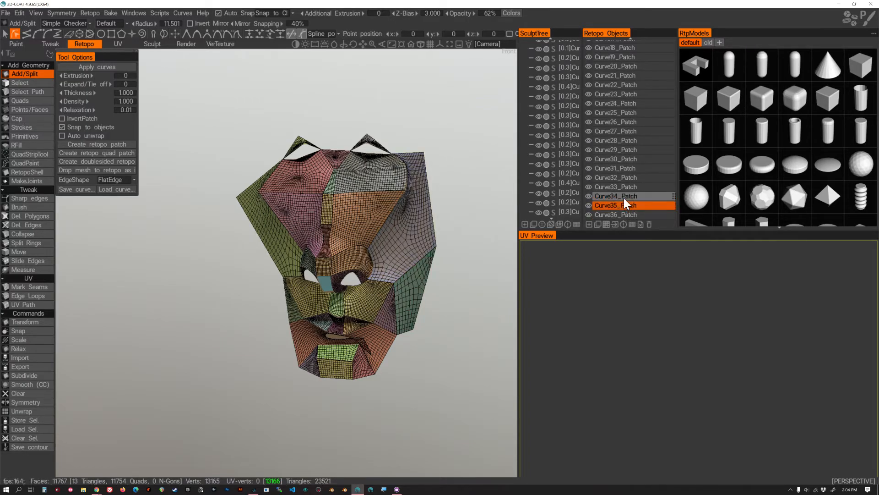
{"action": "left_click", "coordinate": [624, 198]}
{"action": "left_click", "coordinate": [625, 167]}
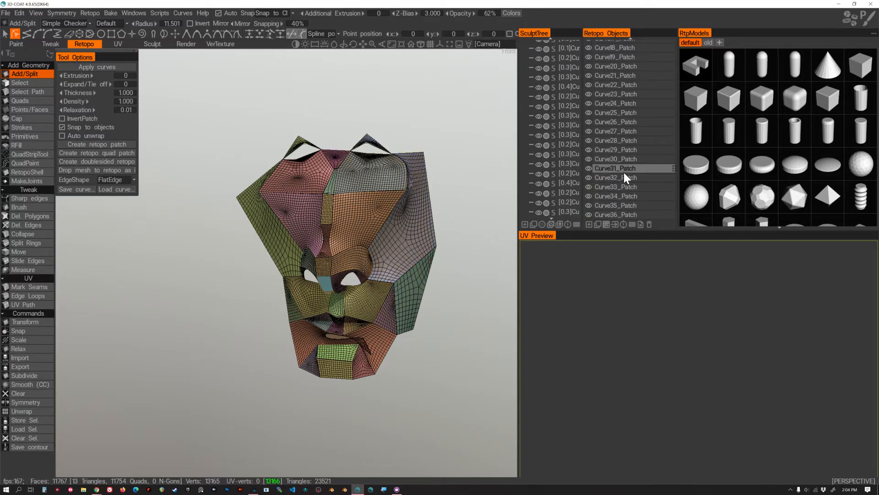
{"action": "left_click_drag", "start_coordinate": [427, 132], "coordinate": [480, 146], "text": "alt"}
{"action": "scroll", "coordinate": [437, 203], "scroll_direction": "up", "scroll_amount": 6}
{"action": "left_click_drag", "start_coordinate": [463, 189], "coordinate": [355, 230], "text": "alt"}
{"action": "scroll", "coordinate": [355, 217], "scroll_direction": "down", "scroll_amount": 8}
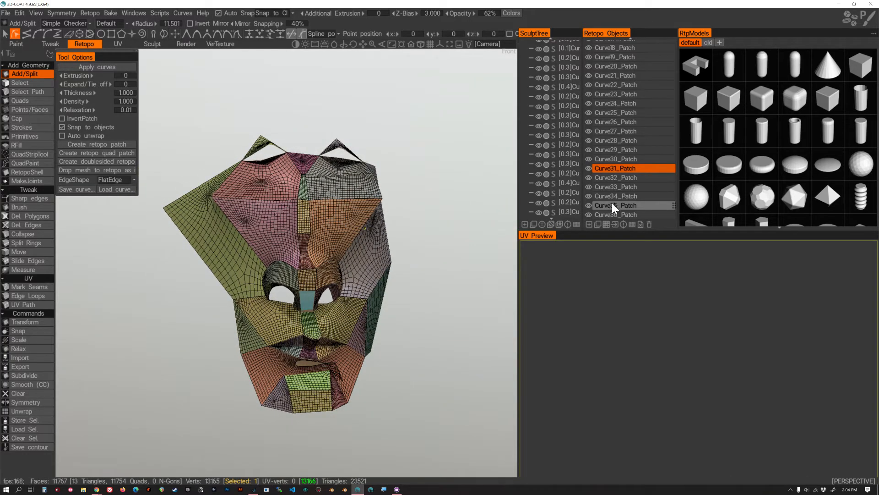
Select all faces of Curve36_Patch and add the faces of Curve35_Patch to the selection.
{"action": "left_click", "coordinate": [617, 215]}
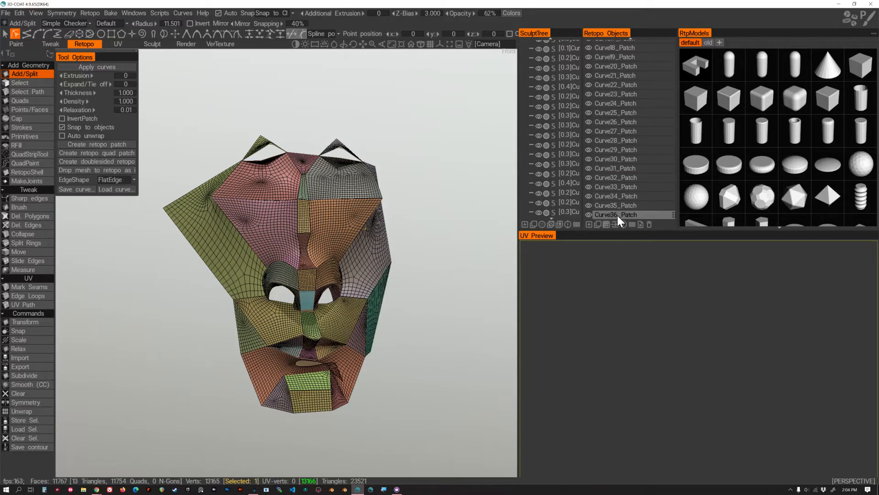
{"action": "left_click", "coordinate": [605, 224]}
{"action": "left_click", "coordinate": [609, 207]}
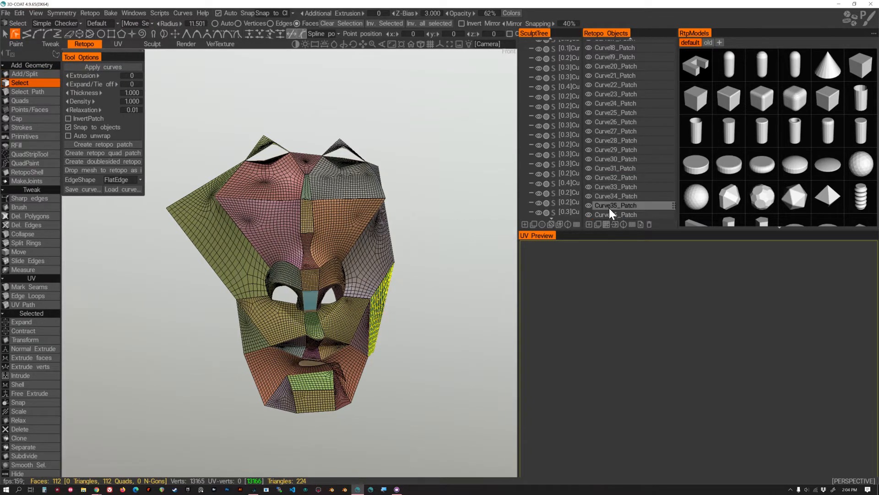
{"action": "left_click", "coordinate": [613, 217]}
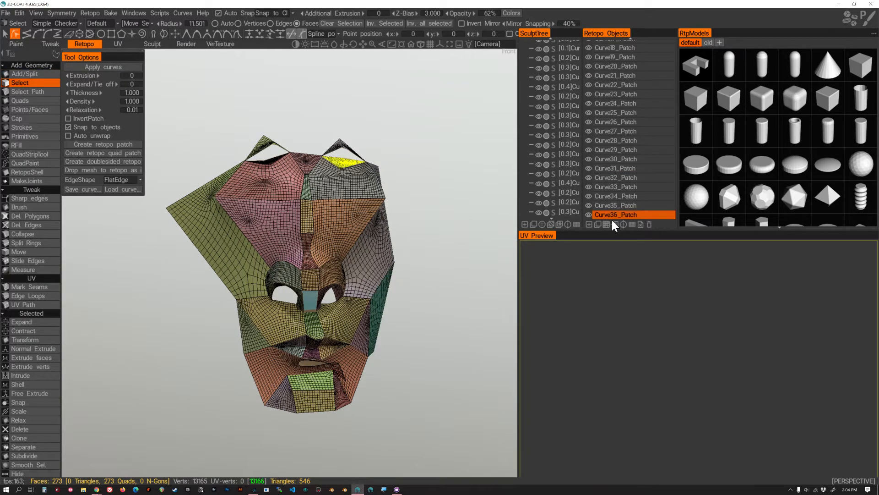
{"action": "left_click", "coordinate": [607, 223]}
{"action": "left_click", "coordinate": [613, 208]}
{"action": "left_click", "coordinate": [607, 223]}
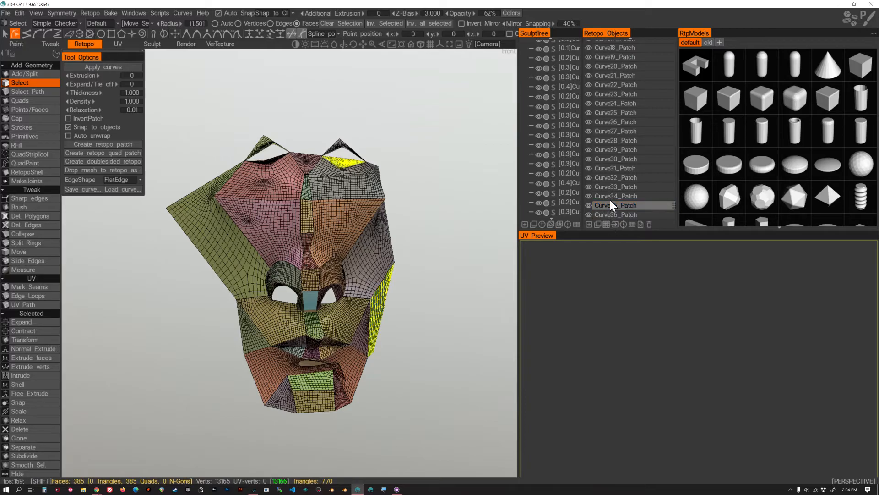
Add the faces of Curve34_Patch, Curve33_Patch, Curve32_Patch and Curve31_Patch at the mask's upper edge to the selection.
{"action": "left_click", "coordinate": [610, 197]}
{"action": "left_click", "coordinate": [607, 223]}
{"action": "left_click", "coordinate": [611, 186]}
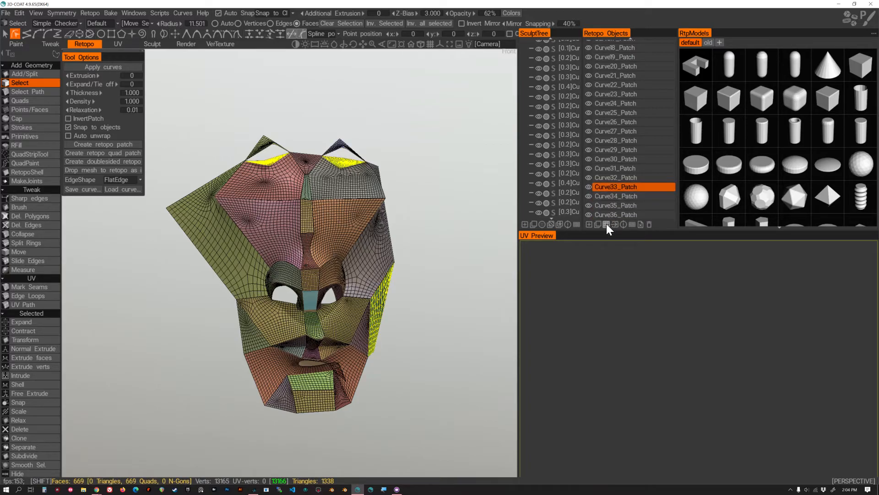
{"action": "left_click", "coordinate": [608, 223]}
{"action": "left_click", "coordinate": [610, 178]}
{"action": "left_click", "coordinate": [606, 223]}
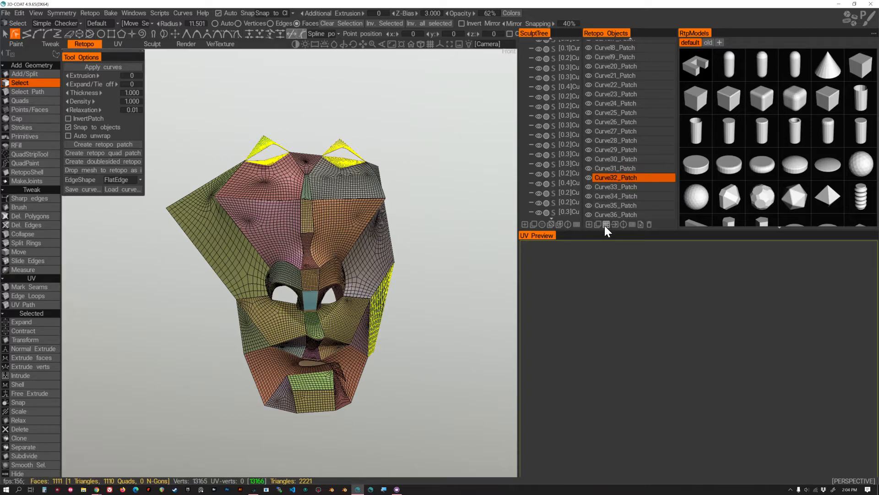
{"action": "left_click", "coordinate": [608, 168]}
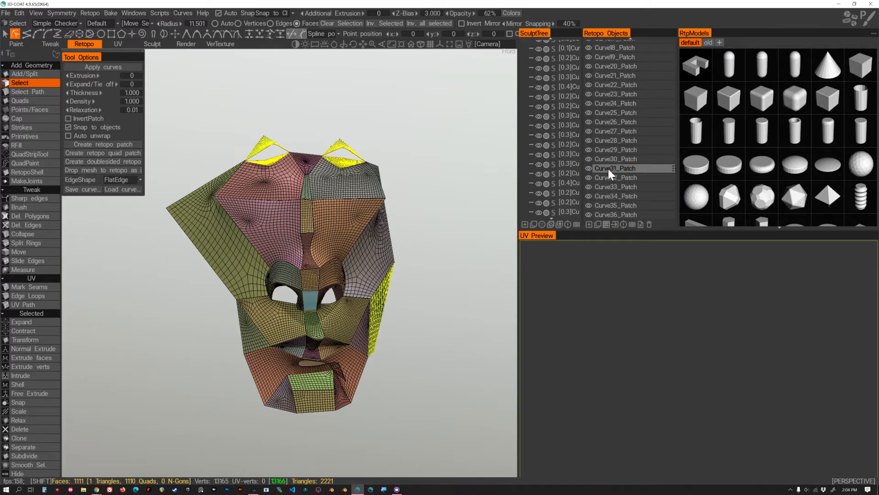
{"action": "left_click", "coordinate": [606, 225]}
Extend the face selection over the chin with the patches Curve30_Patch down to Curve26_Patch.
{"action": "left_click", "coordinate": [610, 159]}
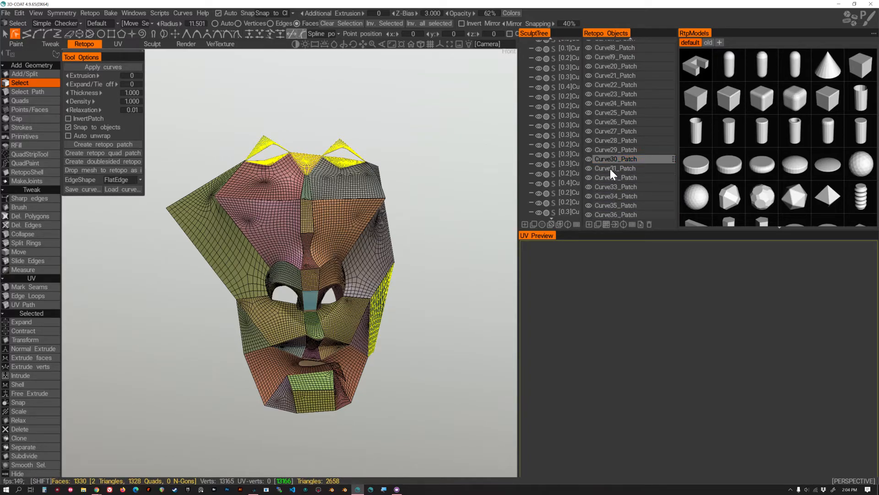
{"action": "left_click", "coordinate": [607, 224]}
{"action": "left_click", "coordinate": [609, 149]}
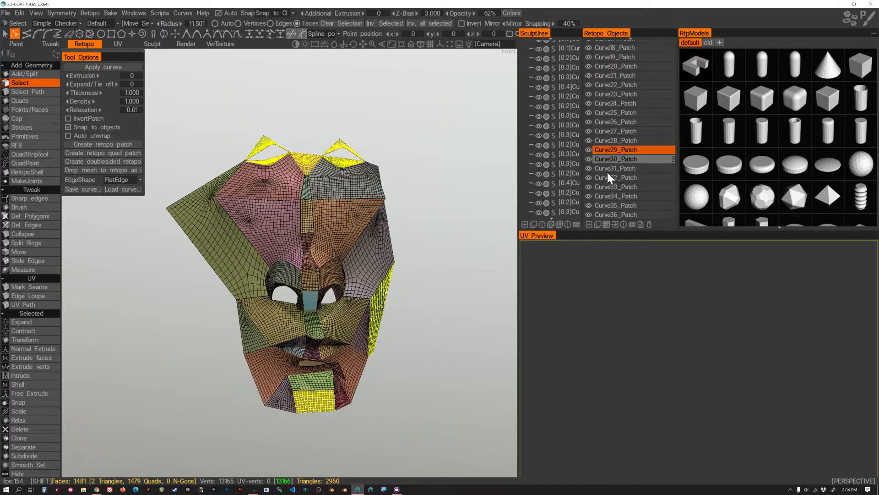
{"action": "left_click", "coordinate": [607, 223]}
{"action": "left_click", "coordinate": [609, 141]}
{"action": "left_click", "coordinate": [606, 225]}
{"action": "left_click", "coordinate": [609, 131]}
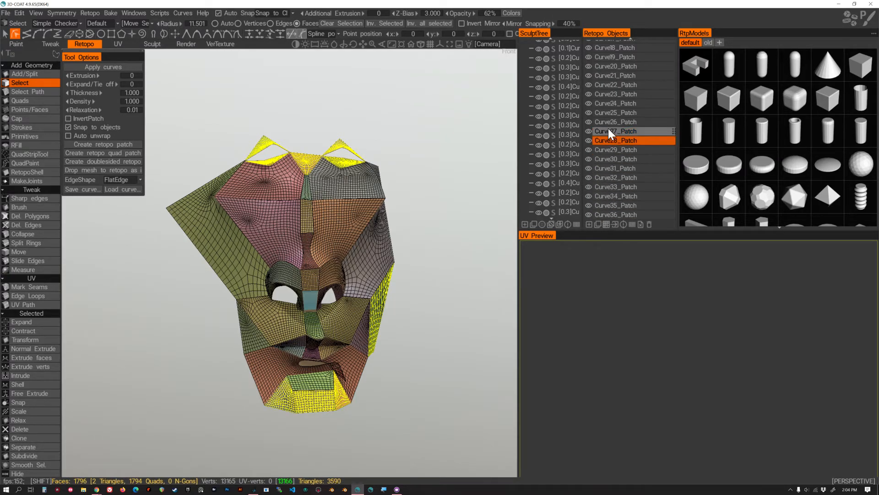
{"action": "left_click", "coordinate": [608, 223]}
{"action": "left_click", "coordinate": [607, 122]}
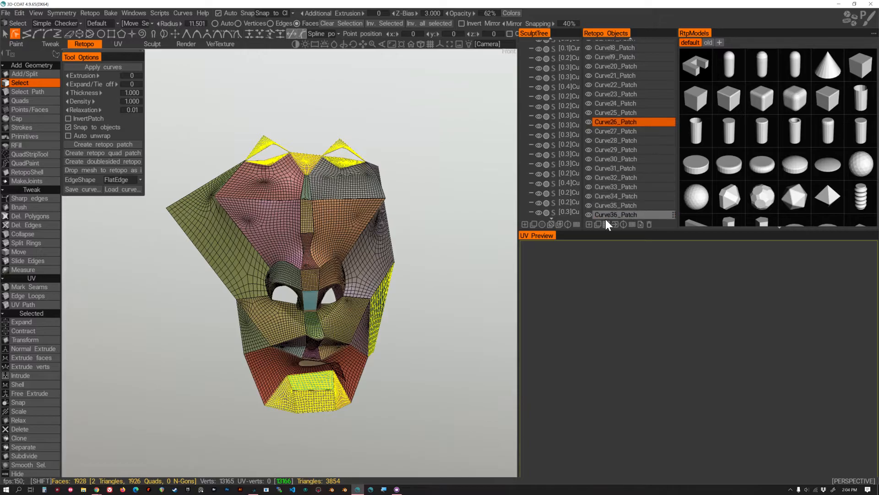
{"action": "left_click", "coordinate": [606, 224]}
Add the faces of Curve25_Patch down to Curve20_Patch, around the jaw and mouth, to the face selection.
{"action": "left_click", "coordinate": [609, 111]}
{"action": "left_click", "coordinate": [606, 223]}
{"action": "left_click", "coordinate": [609, 103]}
{"action": "left_click", "coordinate": [612, 222]}
{"action": "left_click", "coordinate": [608, 93]}
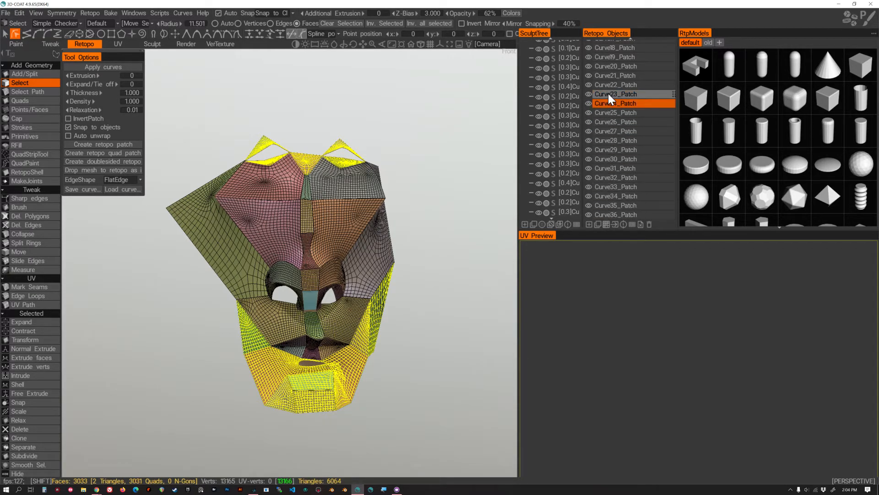
{"action": "left_click", "coordinate": [624, 84]}
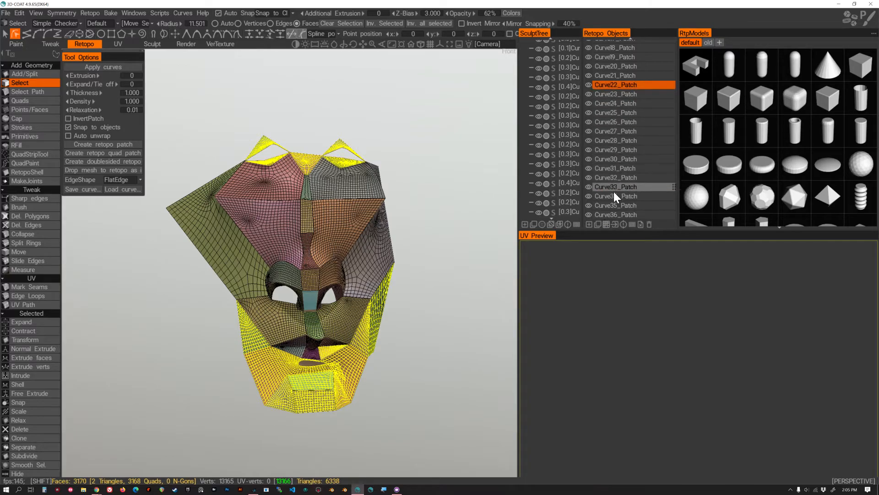
{"action": "left_click", "coordinate": [609, 224]}
{"action": "left_click", "coordinate": [623, 76]}
{"action": "left_click", "coordinate": [605, 223]}
{"action": "left_click", "coordinate": [611, 67]}
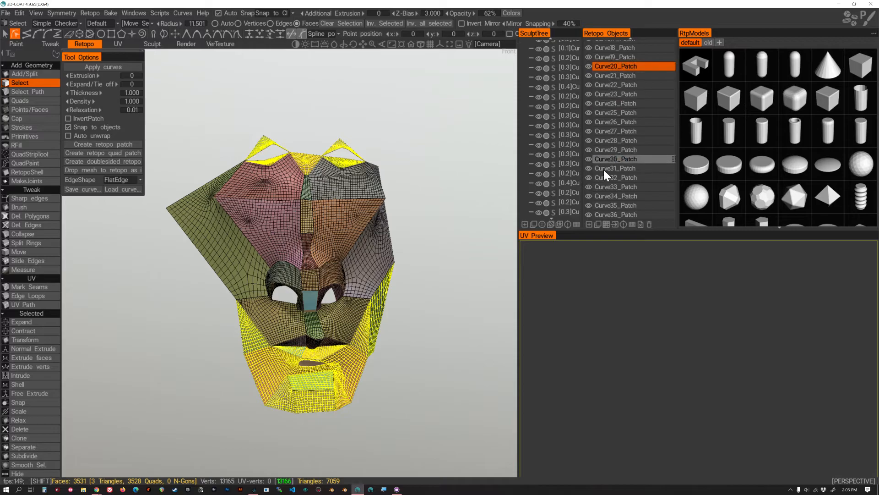
{"action": "left_click", "coordinate": [606, 223]}
Add the faces of Curve19_Patch down to Curve15_Patch, covering the nose and cheeks, to the selection.
{"action": "scroll", "coordinate": [616, 180], "scroll_direction": "up", "scroll_amount": 5}
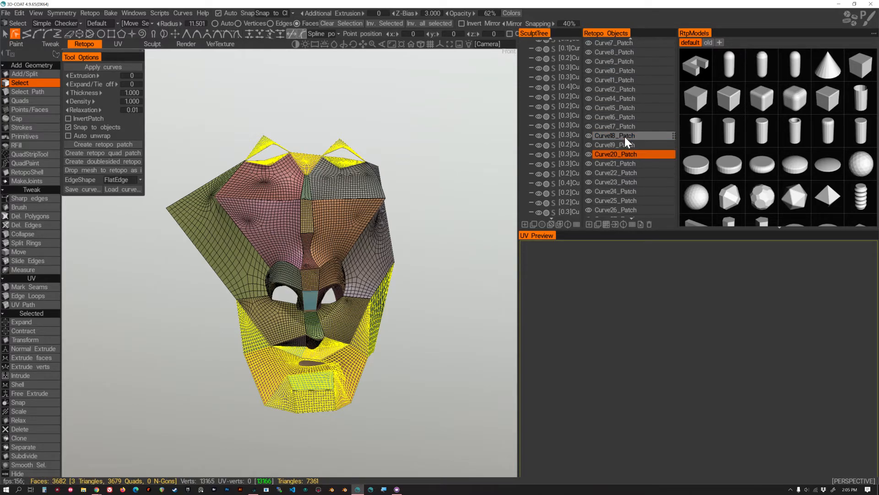
{"action": "left_click", "coordinate": [614, 145]}
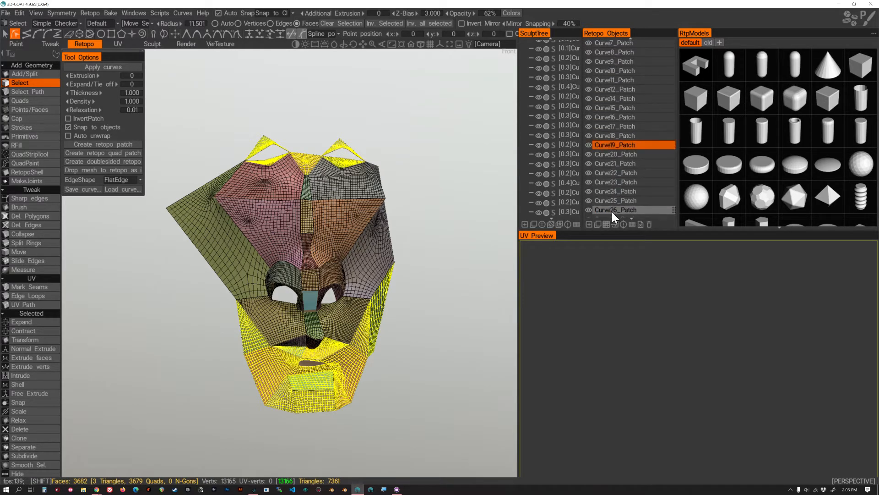
{"action": "left_click", "coordinate": [607, 224]}
{"action": "left_click", "coordinate": [612, 136]}
{"action": "left_click", "coordinate": [607, 224]}
{"action": "left_click", "coordinate": [611, 127]}
{"action": "left_click", "coordinate": [605, 224]}
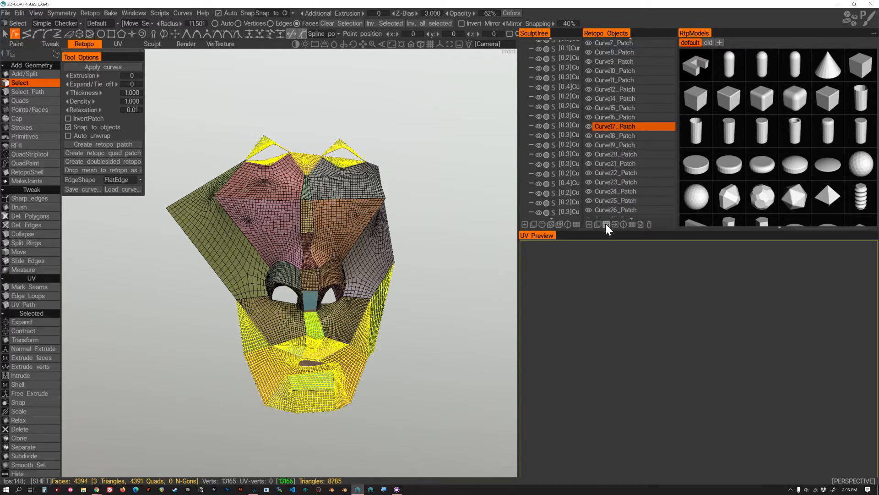
{"action": "left_click", "coordinate": [612, 117]}
{"action": "left_click", "coordinate": [605, 224]}
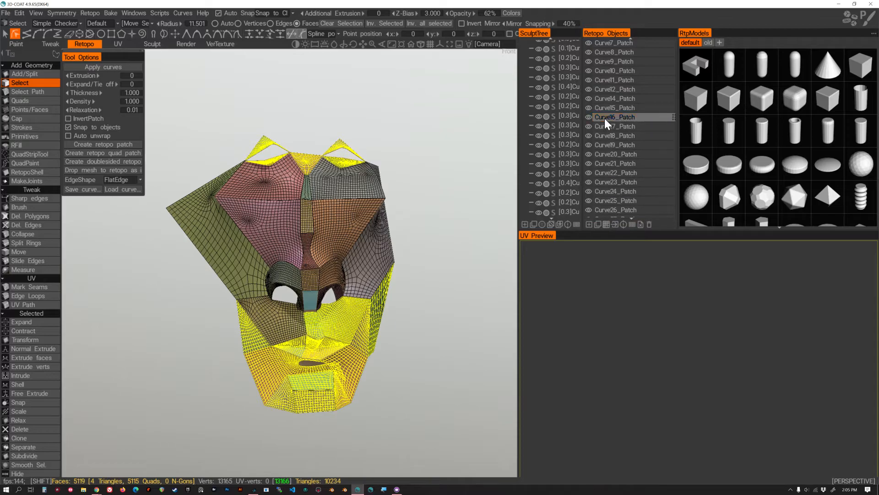
{"action": "left_click", "coordinate": [610, 108]}
{"action": "left_click", "coordinate": [608, 223]}
Add the faces of Curve14_Patch, Curve12_Patch, Curve11_Patch, Curve10_Patch, Curve9_Patch and Curve8_Patch around the eyes and nose bridge to the selection.
{"action": "left_click", "coordinate": [614, 99]}
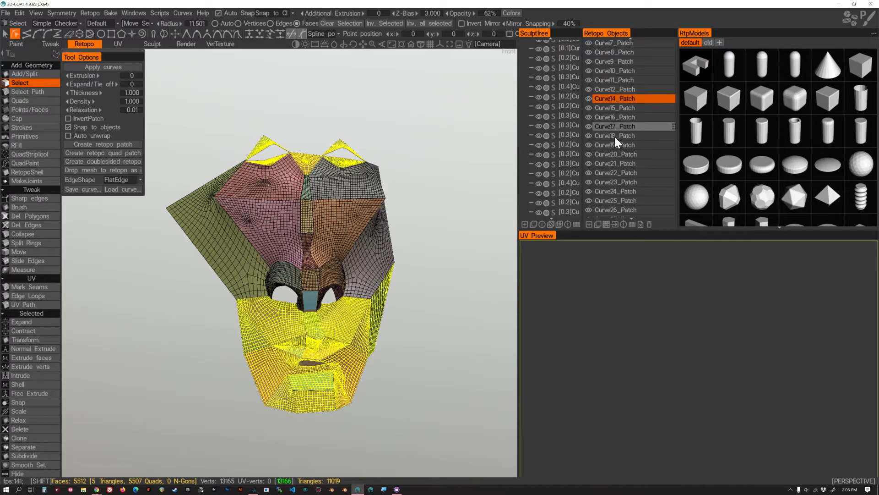
{"action": "left_click", "coordinate": [605, 223]}
{"action": "left_click", "coordinate": [611, 89]}
{"action": "left_click", "coordinate": [605, 224]}
{"action": "left_click", "coordinate": [610, 79]}
{"action": "left_click", "coordinate": [606, 223]}
{"action": "left_click", "coordinate": [605, 71]}
{"action": "left_click", "coordinate": [605, 224]}
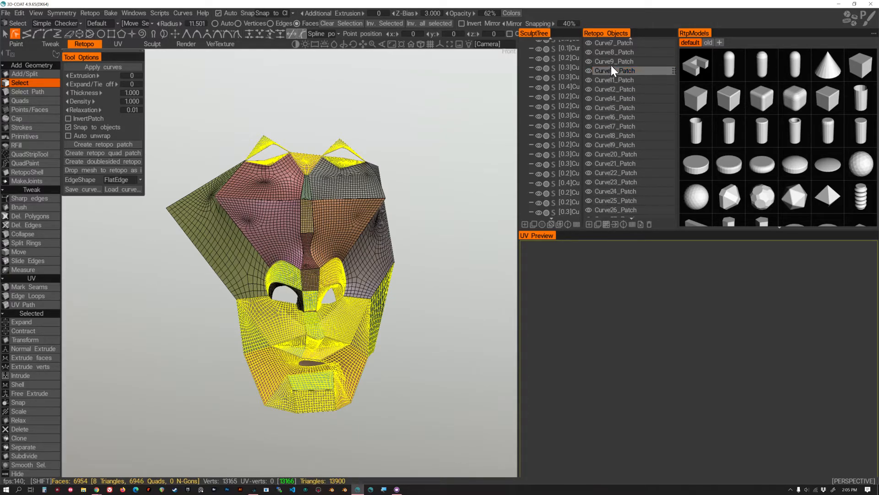
{"action": "left_click", "coordinate": [611, 62]}
{"action": "left_click", "coordinate": [606, 224]}
{"action": "left_click", "coordinate": [606, 52]}
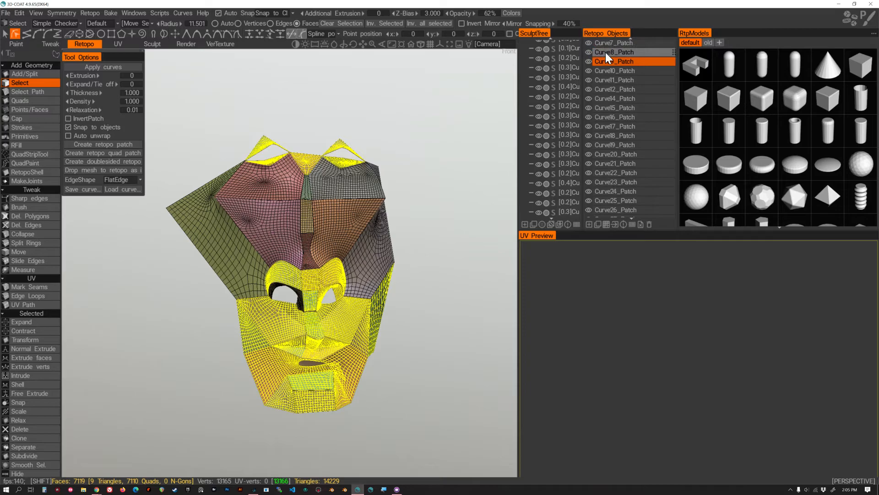
{"action": "left_click", "coordinate": [607, 225]}
Add the forehead faces of Curve7_Patch, Curve6_Patch, Curve5_Patch and Curve4_Patch to the selection.
{"action": "scroll", "coordinate": [622, 120], "scroll_direction": "up", "scroll_amount": 4}
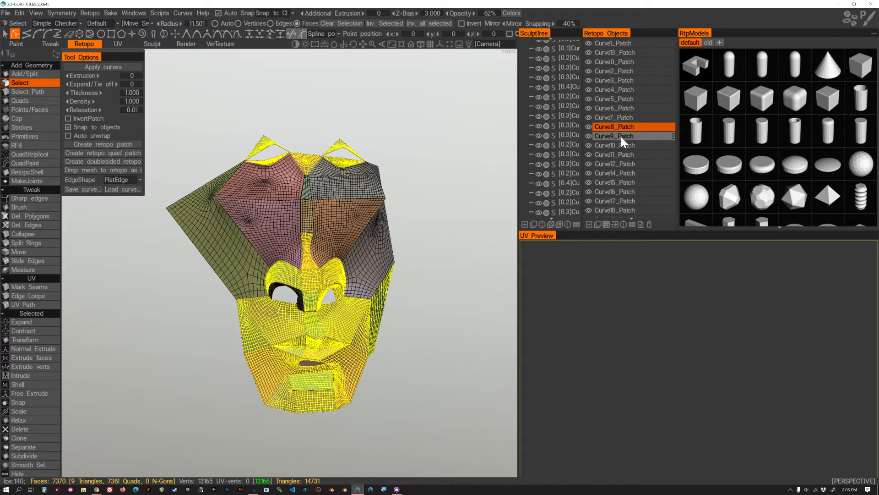
{"action": "left_click", "coordinate": [620, 115]}
{"action": "left_click", "coordinate": [607, 225]}
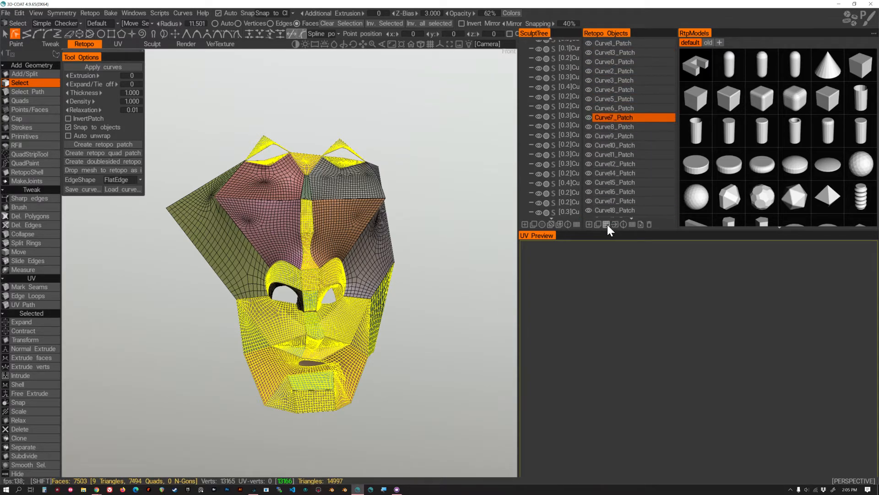
{"action": "left_click", "coordinate": [611, 107]}
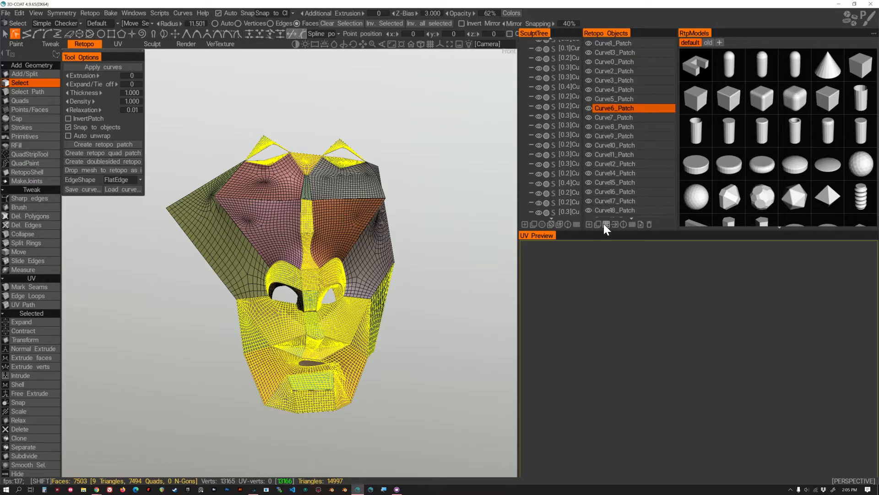
{"action": "left_click", "coordinate": [604, 224]}
{"action": "left_click", "coordinate": [612, 99]}
{"action": "left_click", "coordinate": [605, 223]}
{"action": "left_click", "coordinate": [611, 89]}
{"action": "left_click", "coordinate": [607, 224]}
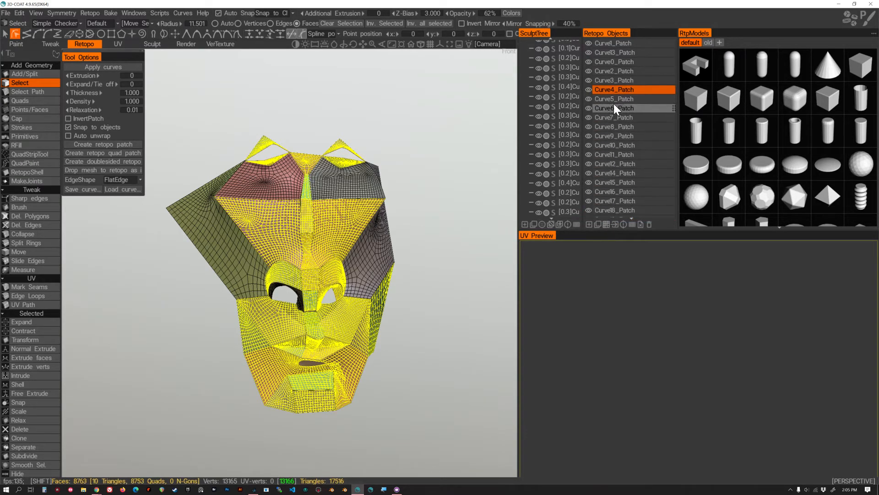
Complete the whole-mask selection with the faces of Curve3_Patch, Curve2_Patch, Curve0_Patch, Curve13_Patch and Curve1_Patch.
{"action": "left_click", "coordinate": [616, 80]}
{"action": "left_click", "coordinate": [606, 223]}
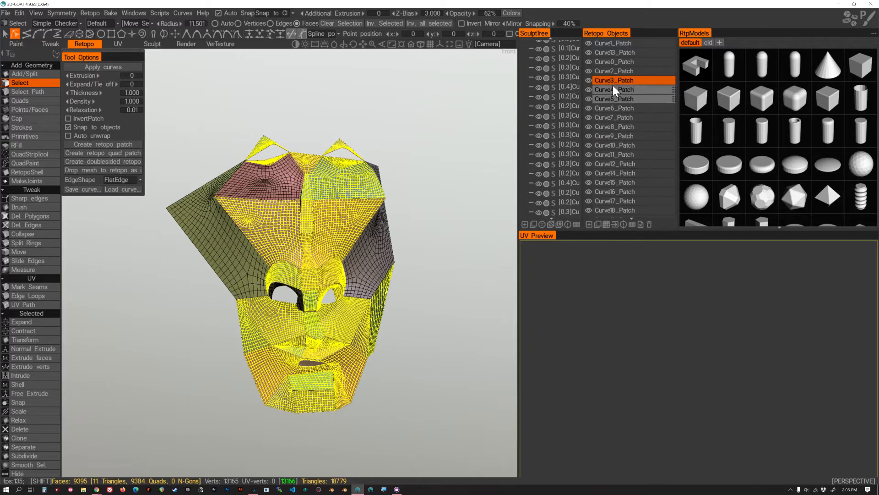
{"action": "left_click", "coordinate": [614, 71]}
{"action": "left_click", "coordinate": [605, 223]}
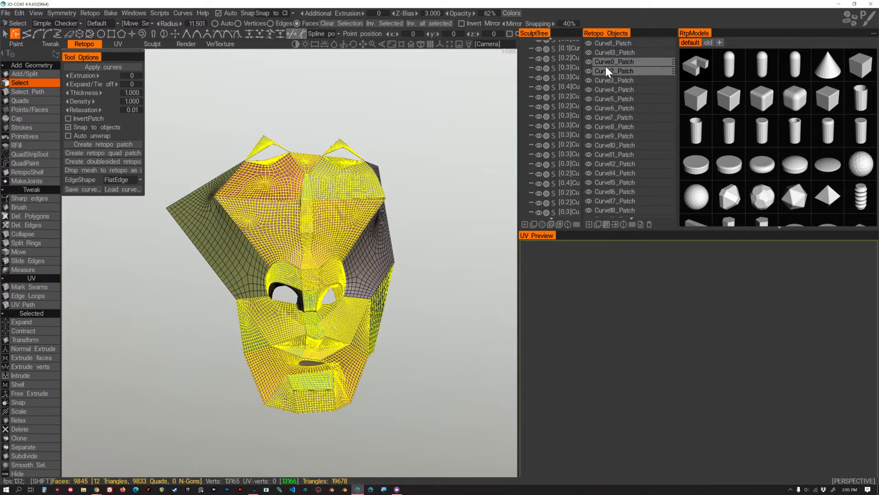
{"action": "left_click", "coordinate": [606, 63]}
{"action": "left_click", "coordinate": [608, 223]}
{"action": "left_click", "coordinate": [612, 53]}
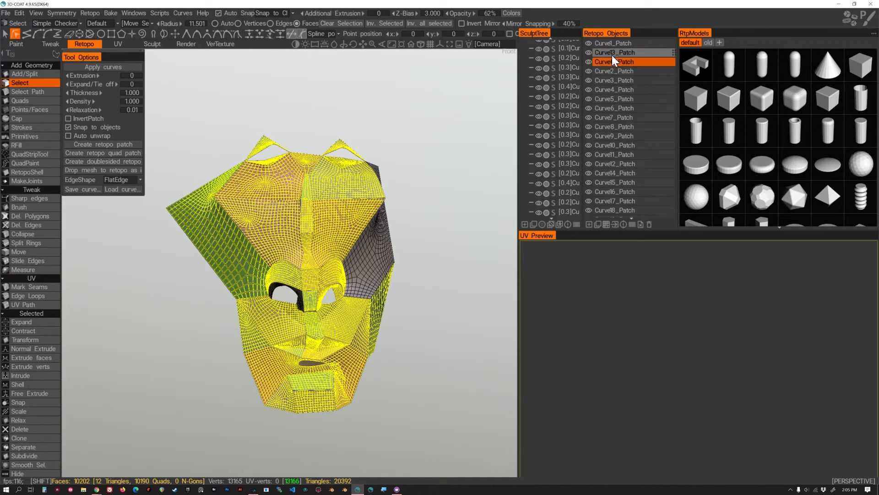
{"action": "left_click", "coordinate": [604, 224]}
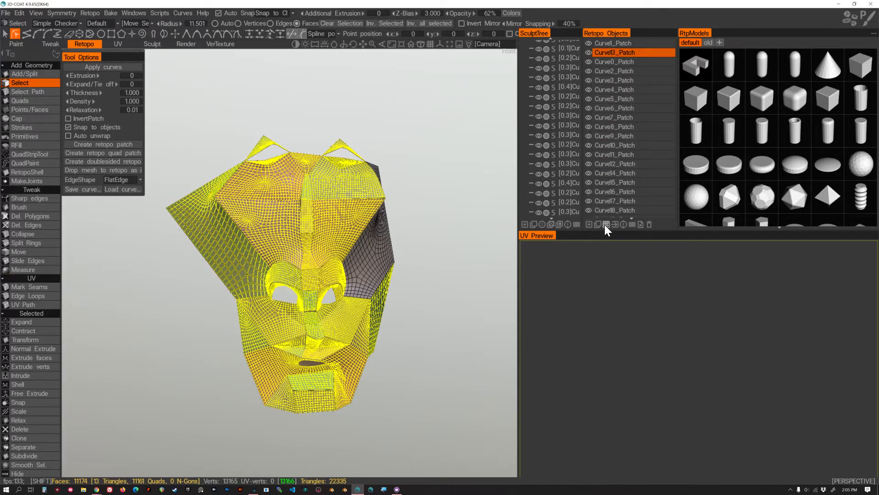
{"action": "left_click", "coordinate": [627, 43]}
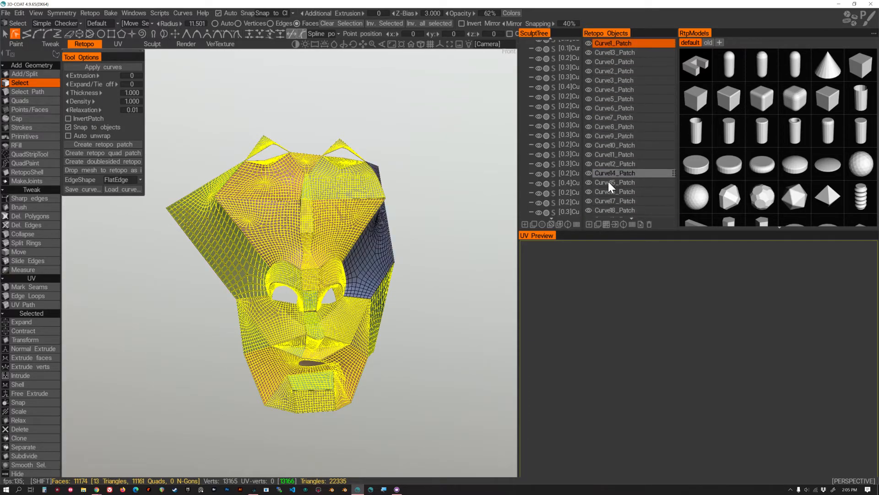
{"action": "left_click", "coordinate": [604, 223]}
{"action": "left_click_drag", "start_coordinate": [499, 183], "coordinate": [481, 160], "text": "alt"}
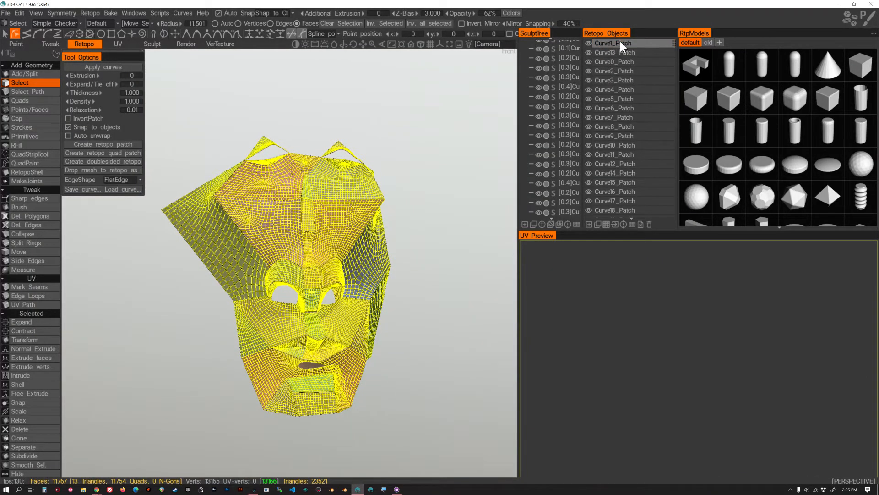
Move the selected mask faces into the Curve1_Patch retopo layer and show only that layer.
{"action": "left_click", "coordinate": [614, 224]}
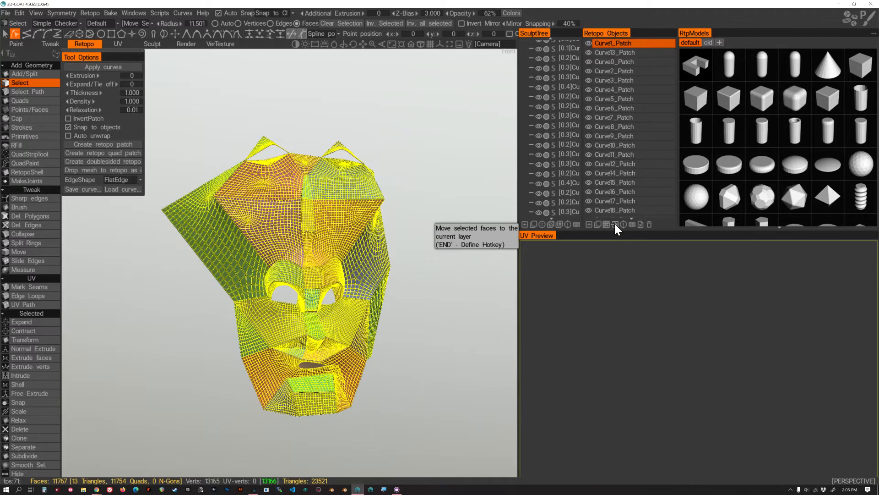
{"action": "left_click", "coordinate": [589, 43], "text": "alt"}
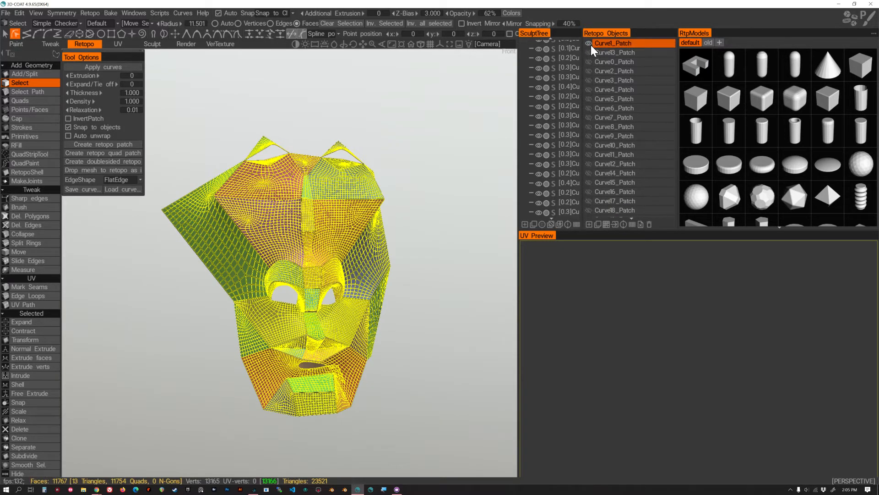
{"action": "left_click", "coordinate": [588, 43], "text": "alt"}
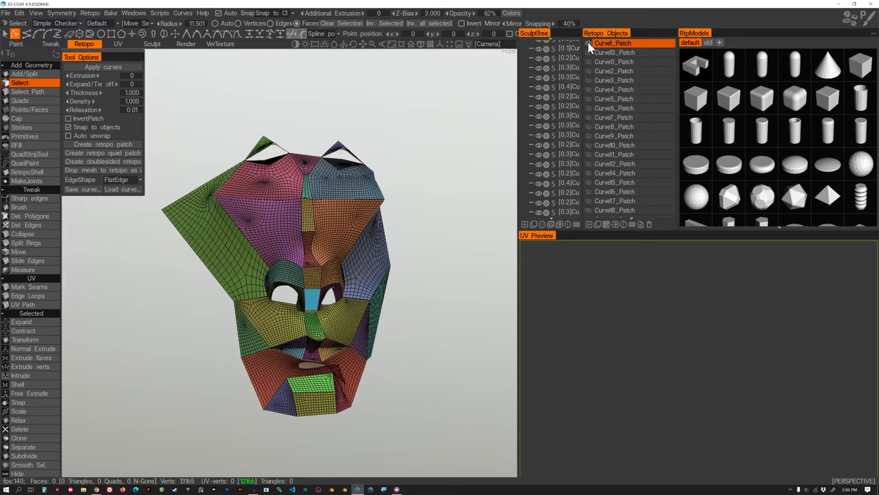
Examine the combined mask mesh from several angles and distances, checking the joins between the patches.
{"action": "left_click_drag", "start_coordinate": [449, 137], "coordinate": [408, 131], "text": "alt"}
{"action": "right_click_drag", "start_coordinate": [298, 289], "coordinate": [316, 287], "text": "alt"}
{"action": "middle_click_drag", "start_coordinate": [316, 289], "coordinate": [305, 241], "text": "alt"}
{"action": "right_click_drag", "start_coordinate": [304, 240], "coordinate": [272, 251], "text": "alt"}
{"action": "left_click_drag", "start_coordinate": [272, 251], "coordinate": [274, 269], "text": "alt"}
{"action": "left_click_drag", "start_coordinate": [332, 238], "coordinate": [328, 256], "text": "alt"}
{"action": "scroll", "coordinate": [343, 280], "scroll_direction": "up", "scroll_amount": 5}
{"action": "scroll", "coordinate": [342, 279], "scroll_direction": "down", "scroll_amount": 6}
{"action": "scroll", "coordinate": [294, 257], "scroll_direction": "up", "scroll_amount": 3}
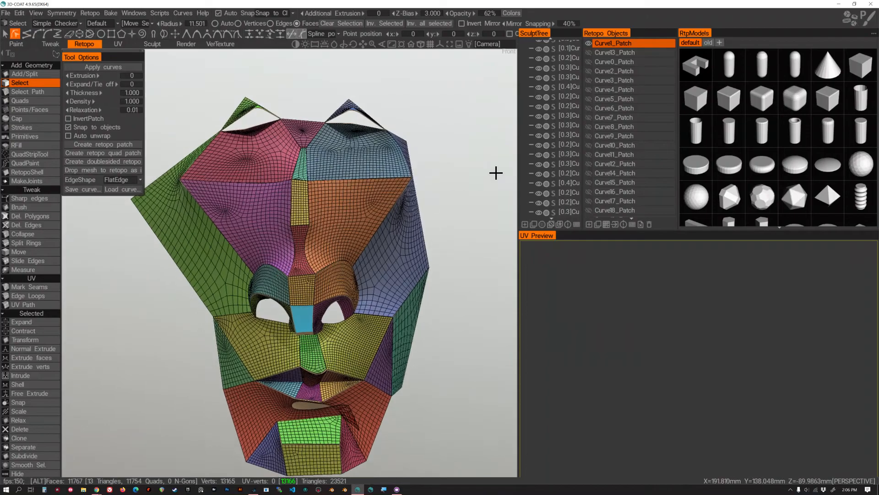
Select all faces of the Curve1_Patch layer and convert the selection to vertices.
{"action": "left_click", "coordinate": [601, 222]}
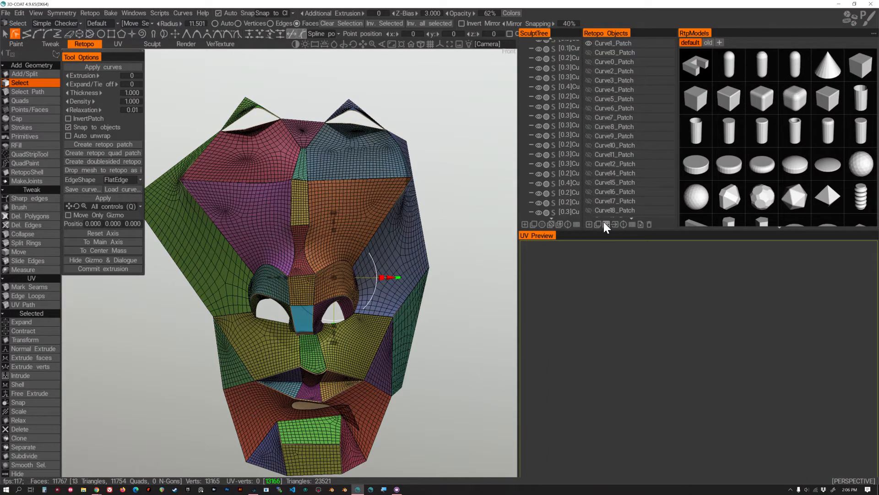
{"action": "left_click", "coordinate": [621, 42]}
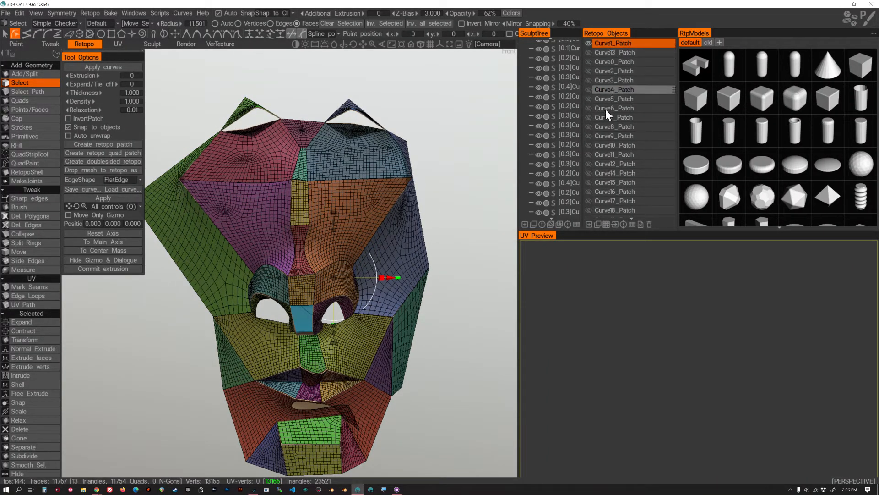
{"action": "left_click_drag", "start_coordinate": [457, 236], "coordinate": [476, 237], "text": "alt"}
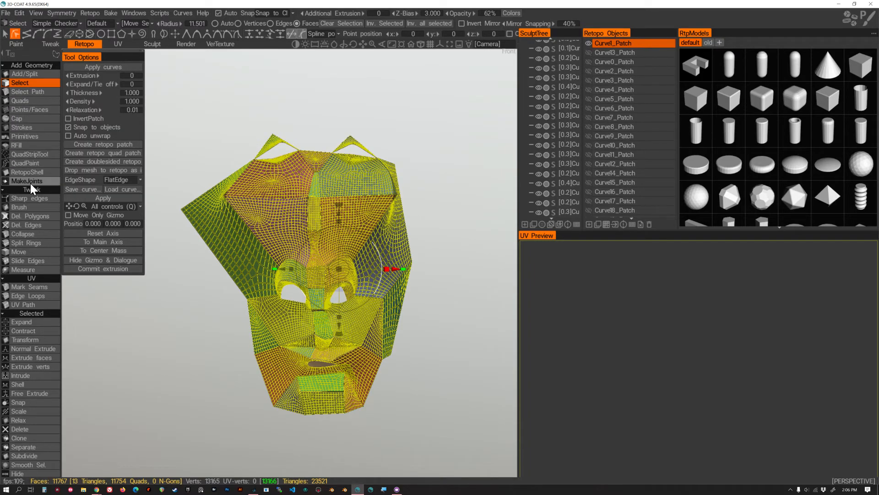
{"action": "scroll", "coordinate": [30, 183], "scroll_direction": "down", "scroll_amount": 6}
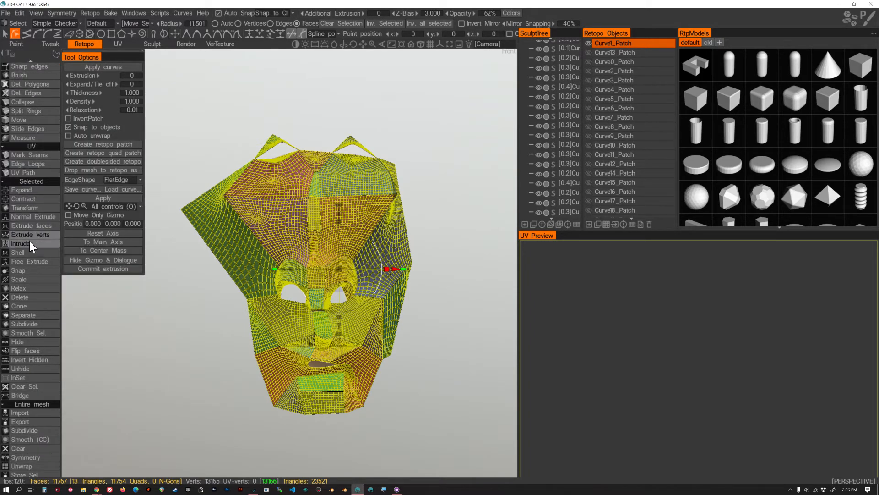
{"action": "scroll", "coordinate": [29, 249], "scroll_direction": "down", "scroll_amount": 1}
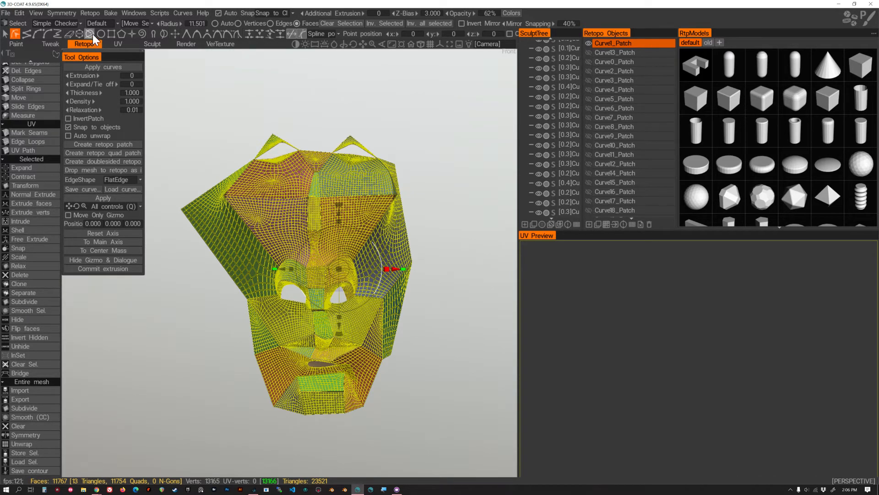
{"action": "scroll", "coordinate": [39, 186], "scroll_direction": "up", "scroll_amount": 6}
{"action": "scroll", "coordinate": [39, 186], "scroll_direction": "up", "scroll_amount": 1}
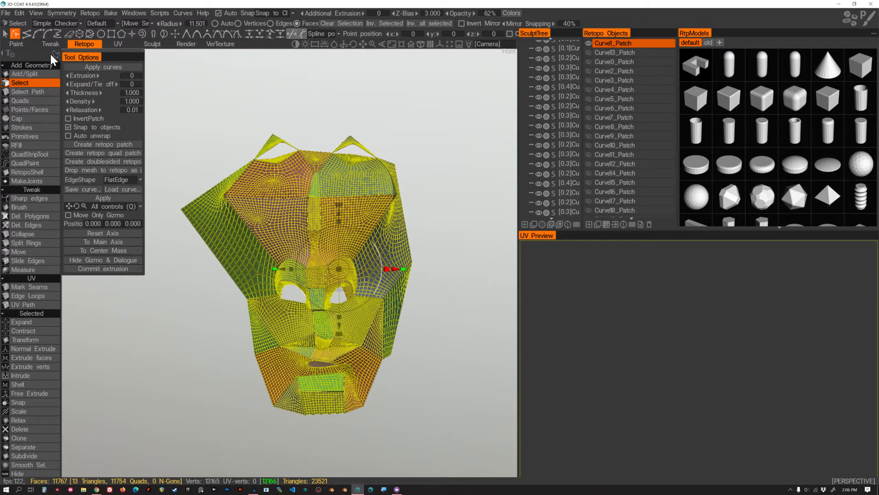
{"action": "mouse_move", "coordinate": [55, 54]}
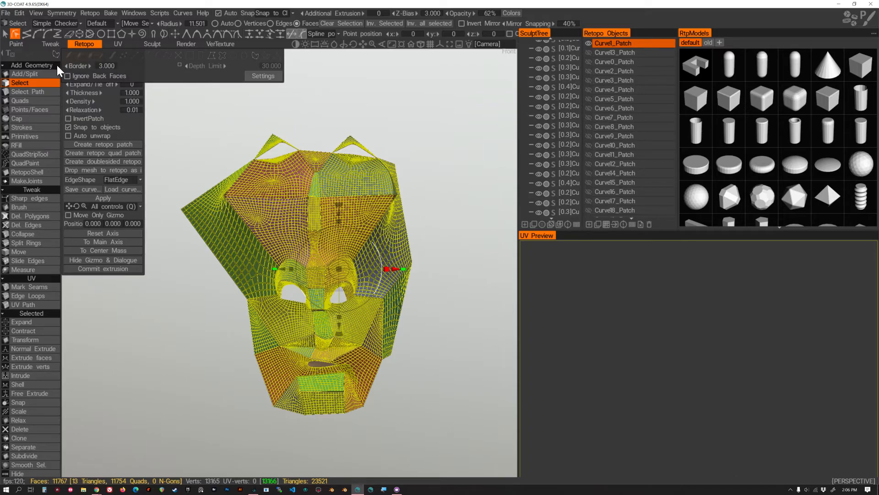
{"action": "key", "text": "Return"}
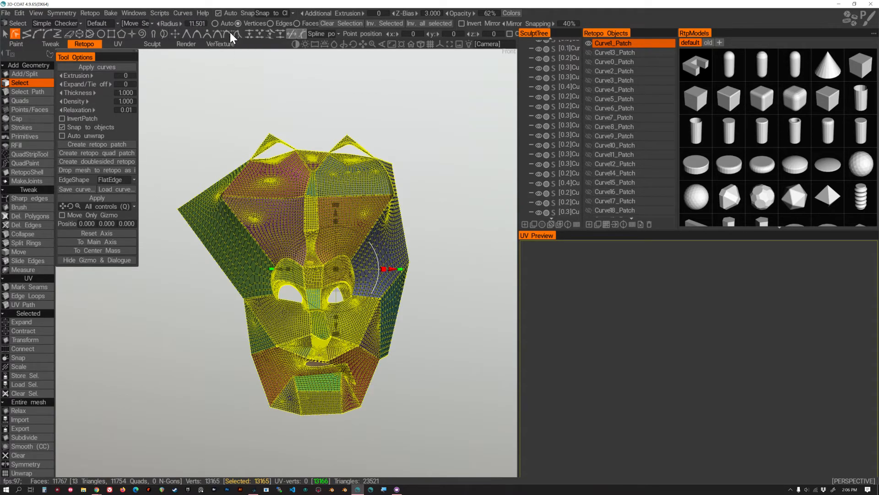
{"action": "scroll", "coordinate": [18, 278], "scroll_direction": "down", "scroll_amount": 1}
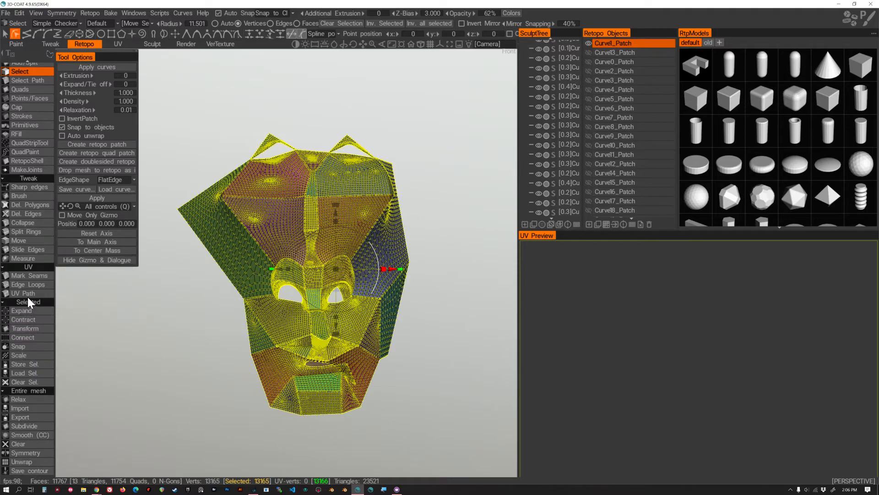
{"action": "scroll", "coordinate": [27, 299], "scroll_direction": "up", "scroll_amount": 1}
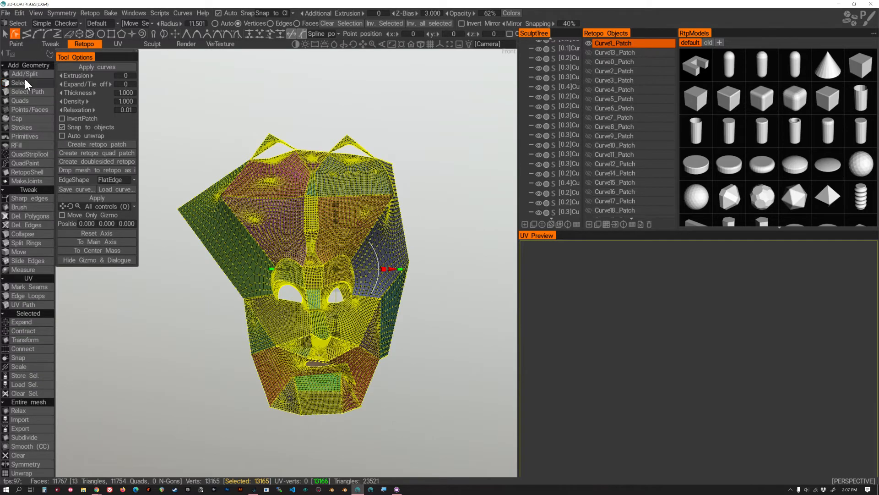
Use Add/Split with a 1.374 radius to weld mismatched border vertices between the orange forehead patch and the adjoining blue side patch.
{"action": "left_click", "coordinate": [25, 80]}
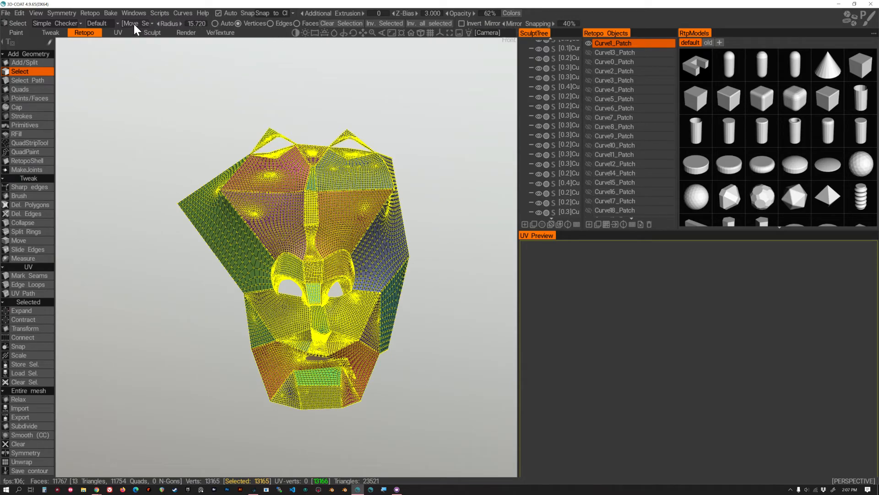
{"action": "mouse_move", "coordinate": [424, 137]}
{"action": "left_mouse_down"}
{"action": "mouse_move", "coordinate": [435, 135]}
{"action": "mouse_move", "coordinate": [300, 136]}
{"action": "mouse_move", "coordinate": [400, 141]}
{"action": "mouse_move", "coordinate": [414, 134]}
{"action": "left_mouse_up"}
{"action": "right_click_drag", "start_coordinate": [414, 134], "coordinate": [443, 173], "text": "alt"}
{"action": "middle_click_drag", "start_coordinate": [444, 173], "coordinate": [332, 191], "text": "alt"}
{"action": "mouse_move", "coordinate": [332, 191]}
{"action": "right_mouse_down", "text": "alt"}
{"action": "mouse_move", "coordinate": [332, 221]}
{"action": "mouse_move", "coordinate": [255, 200]}
{"action": "mouse_move", "coordinate": [252, 247]}
{"action": "right_mouse_up", "text": "alt"}
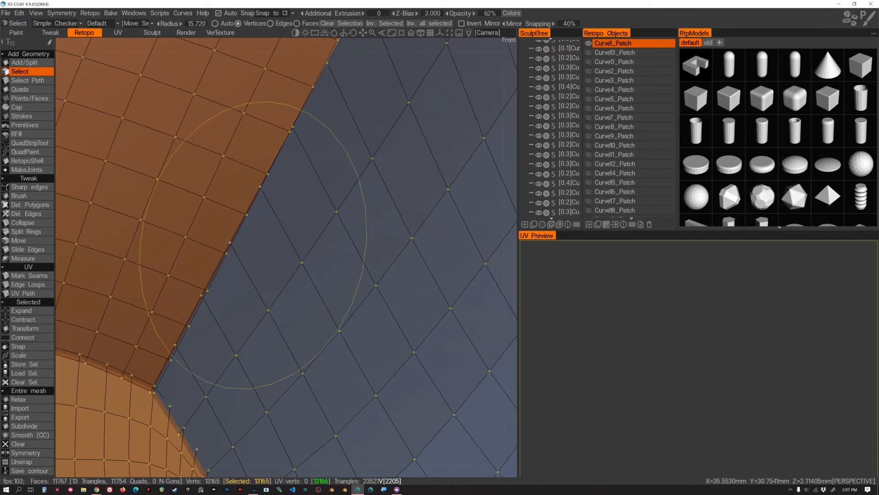
{"action": "scroll", "coordinate": [235, 241], "scroll_direction": "down", "scroll_amount": 15}
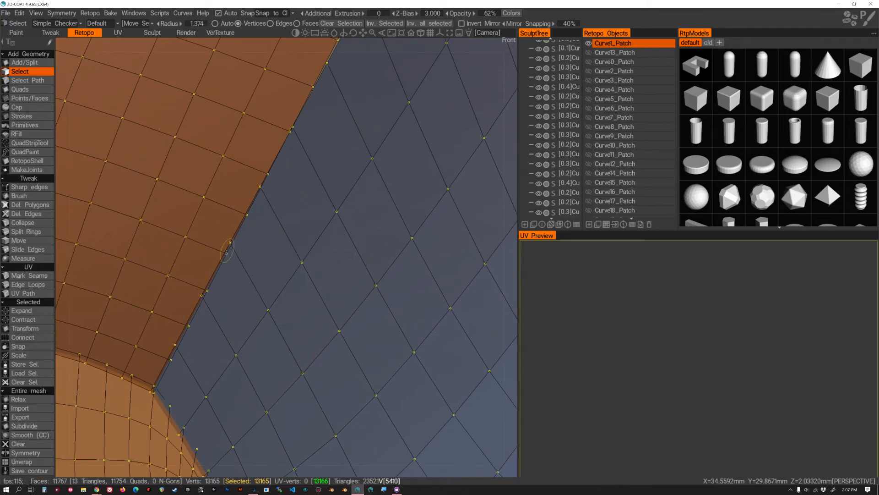
{"action": "left_click", "coordinate": [24, 62]}
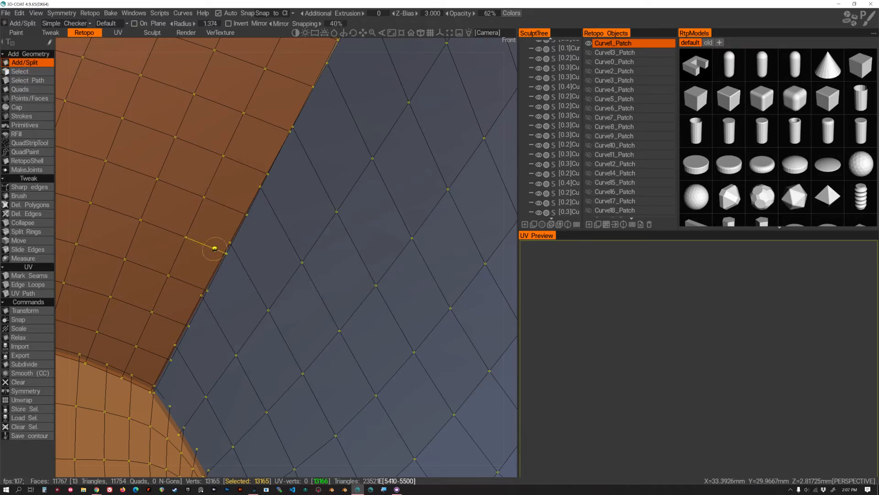
{"action": "left_click", "coordinate": [230, 241]}
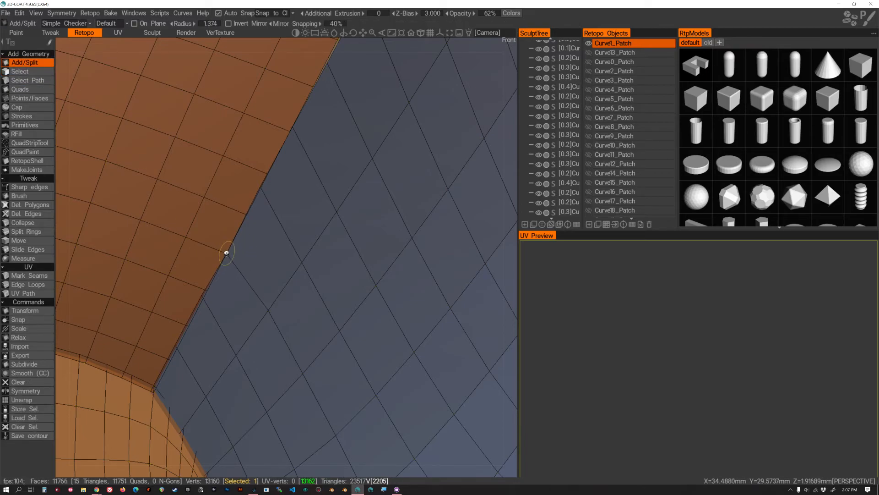
{"action": "left_click_drag", "start_coordinate": [261, 186], "coordinate": [246, 205]}
{"action": "left_click_drag", "start_coordinate": [224, 247], "coordinate": [205, 289]}
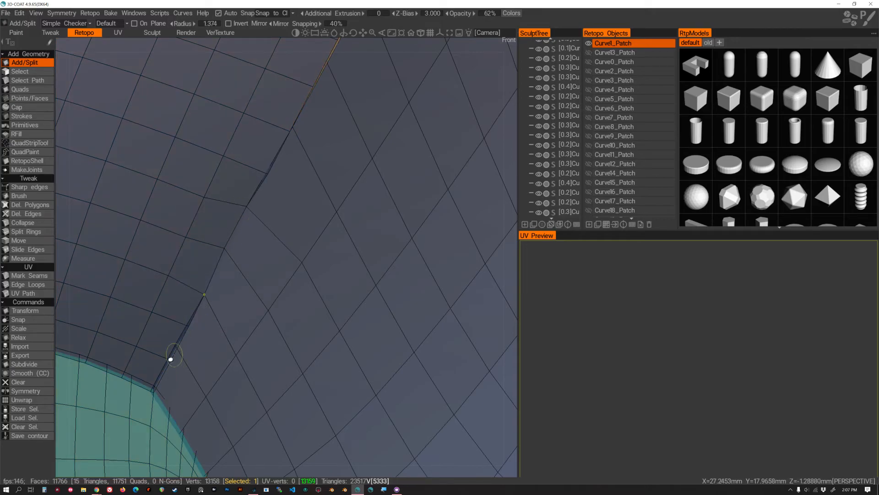
{"action": "right_click_drag", "start_coordinate": [178, 346], "coordinate": [190, 325]}
Weld border vertices along the seam between the yellow cheek patch and the blue side patch beside the eye.
{"action": "right_click_drag", "start_coordinate": [232, 267], "coordinate": [105, 277], "text": "alt"}
{"action": "left_click_drag", "start_coordinate": [106, 277], "coordinate": [300, 295], "text": "alt"}
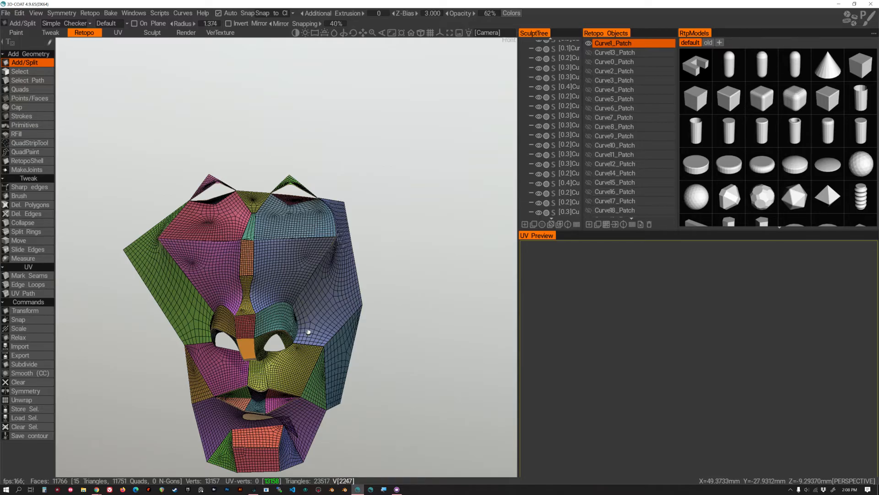
{"action": "right_click_drag", "start_coordinate": [307, 378], "coordinate": [354, 410], "text": "alt"}
{"action": "middle_click_drag", "start_coordinate": [354, 410], "coordinate": [331, 261], "text": "alt"}
{"action": "right_click_drag", "start_coordinate": [331, 262], "coordinate": [257, 312], "text": "alt"}
{"action": "middle_click_drag", "start_coordinate": [307, 358], "coordinate": [300, 296], "text": "alt"}
{"action": "right_click_drag", "start_coordinate": [301, 297], "coordinate": [330, 320], "text": "alt"}
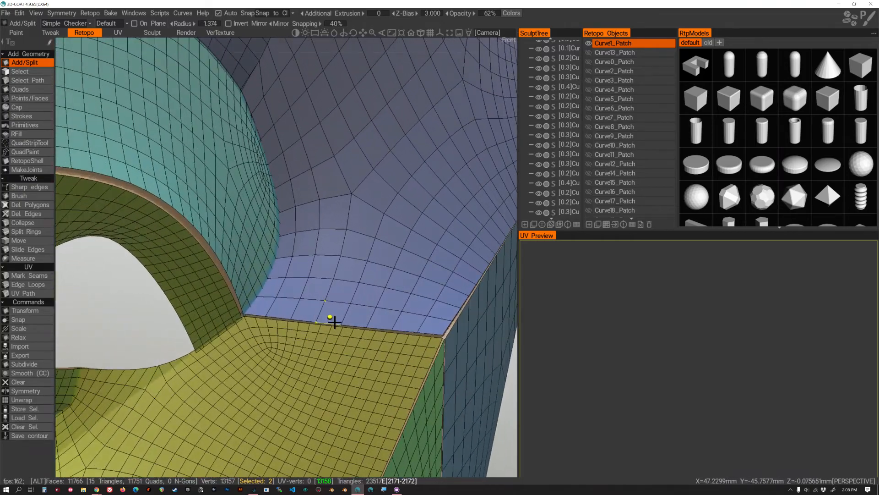
{"action": "middle_click_drag", "start_coordinate": [330, 320], "coordinate": [276, 293], "text": "alt"}
{"action": "right_click_drag", "start_coordinate": [285, 299], "coordinate": [320, 310], "text": "alt"}
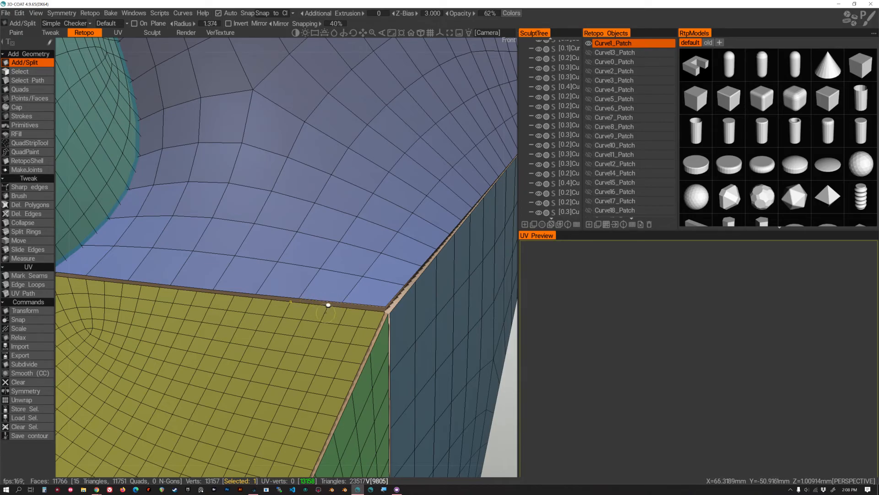
{"action": "right_click_drag", "start_coordinate": [329, 307], "coordinate": [299, 299]}
{"action": "right_click_drag", "start_coordinate": [368, 303], "coordinate": [272, 311], "text": "alt"}
{"action": "mouse_move", "coordinate": [272, 312]}
{"action": "left_mouse_down", "text": "alt"}
{"action": "mouse_move", "coordinate": [292, 301]}
{"action": "mouse_move", "coordinate": [60, 325]}
{"action": "mouse_move", "coordinate": [296, 317]}
{"action": "mouse_move", "coordinate": [369, 348]}
{"action": "mouse_move", "coordinate": [280, 315]}
{"action": "left_mouse_up", "text": "alt"}
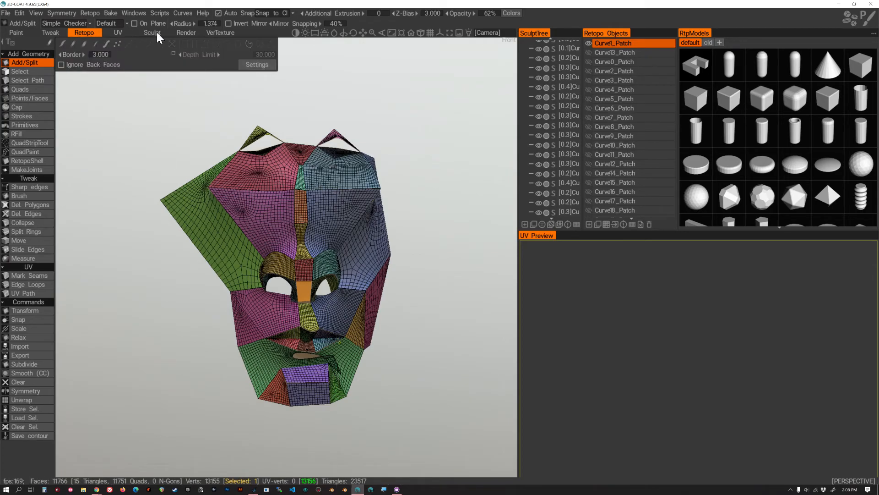
Switch to the Sculpt room, show only Volume366 in the sculpt tree and make it the current volume.
{"action": "left_click", "coordinate": [156, 32]}
{"action": "mouse_move", "coordinate": [398, 195]}
{"action": "left_mouse_down", "text": "alt"}
{"action": "mouse_move", "coordinate": [327, 207]}
{"action": "mouse_move", "coordinate": [366, 310]}
{"action": "left_mouse_up", "text": "alt"}
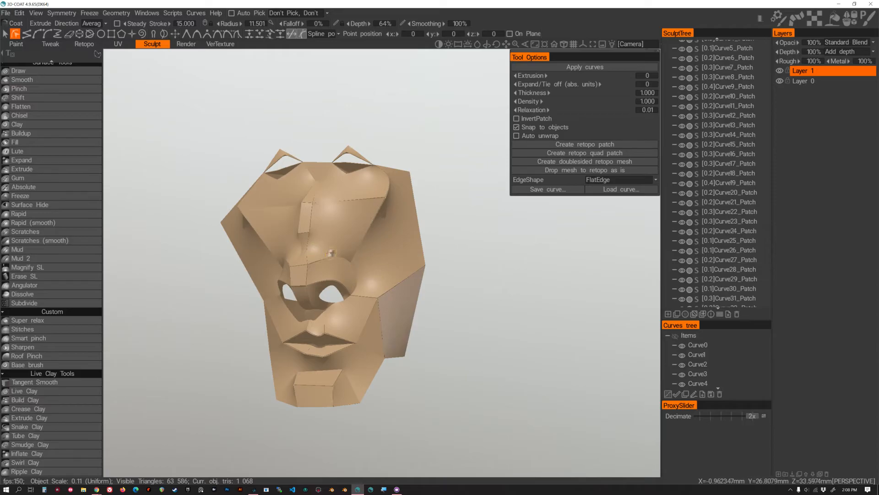
{"action": "left_click_drag", "start_coordinate": [313, 298], "coordinate": [348, 298], "text": "alt"}
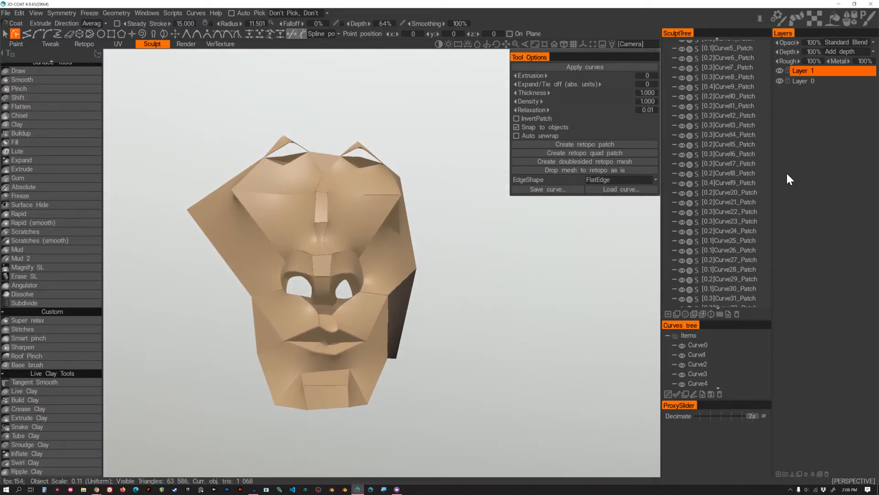
{"action": "scroll", "coordinate": [704, 147], "scroll_direction": "up", "scroll_amount": 3}
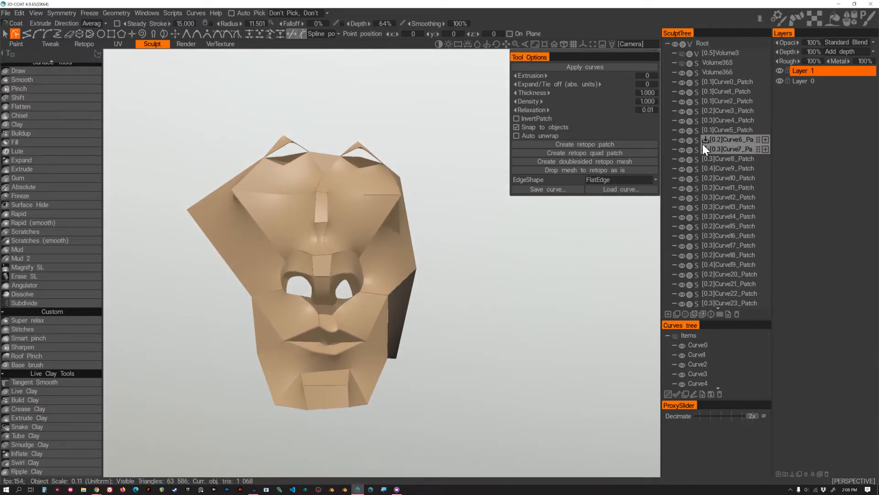
{"action": "left_click", "coordinate": [682, 72]}
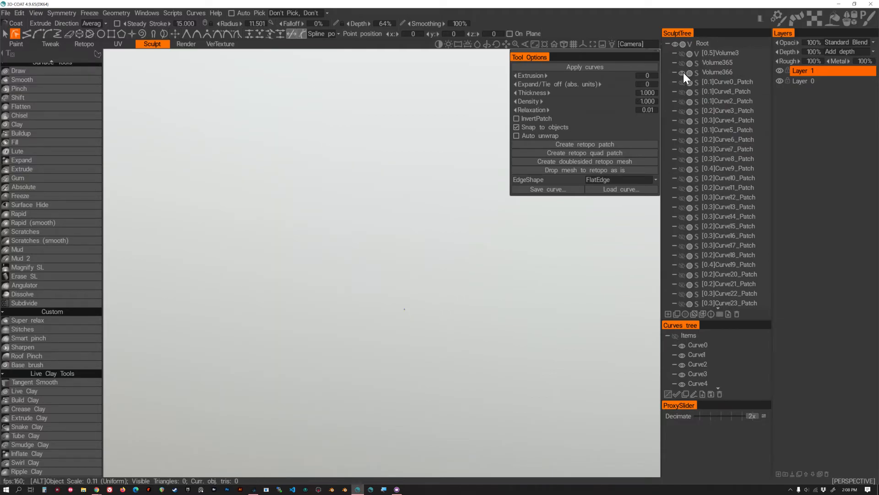
{"action": "left_click", "coordinate": [723, 74]}
Start the Import tool for Volume366 and load the mask mesh from the retopo room with Pick From Retopo.
{"action": "scroll", "coordinate": [36, 371], "scroll_direction": "down", "scroll_amount": 3}
{"action": "scroll", "coordinate": [44, 374], "scroll_direction": "up", "scroll_amount": 3}
{"action": "scroll", "coordinate": [26, 319], "scroll_direction": "down", "scroll_amount": 5}
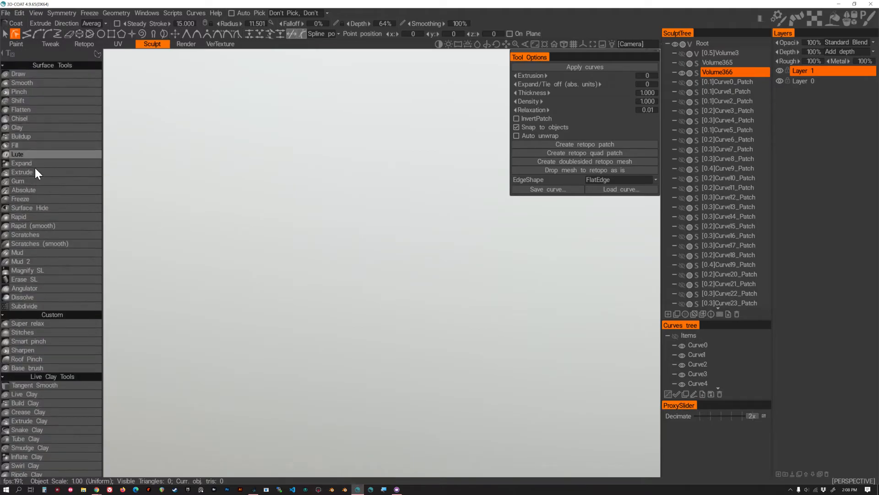
{"action": "scroll", "coordinate": [33, 330], "scroll_direction": "down", "scroll_amount": 5}
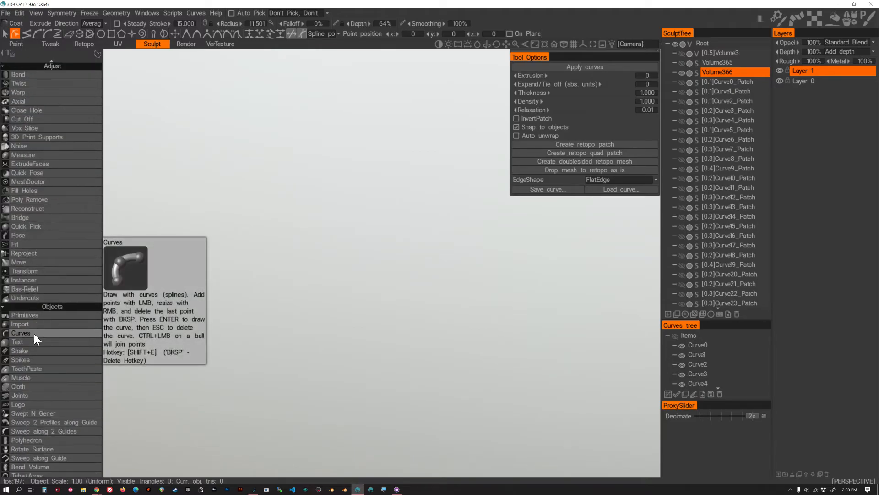
{"action": "left_click", "coordinate": [35, 325]}
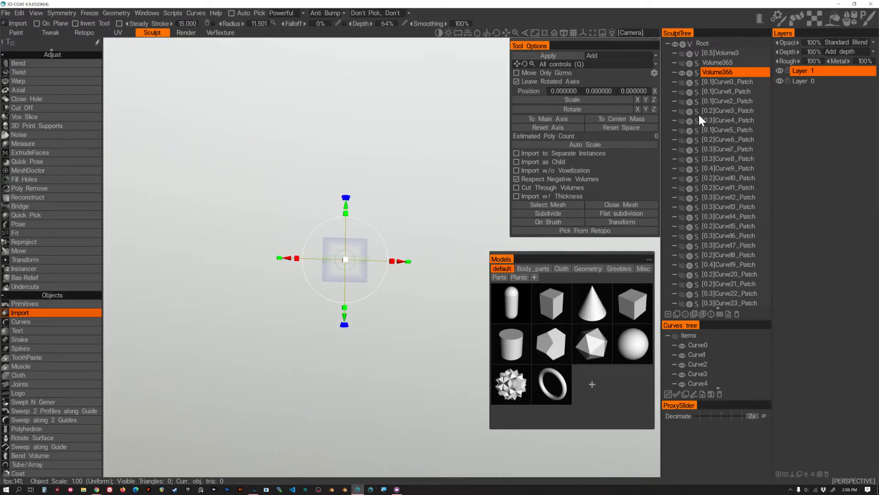
{"action": "left_click", "coordinate": [603, 229]}
{"action": "left_click_drag", "start_coordinate": [420, 233], "coordinate": [457, 235]}
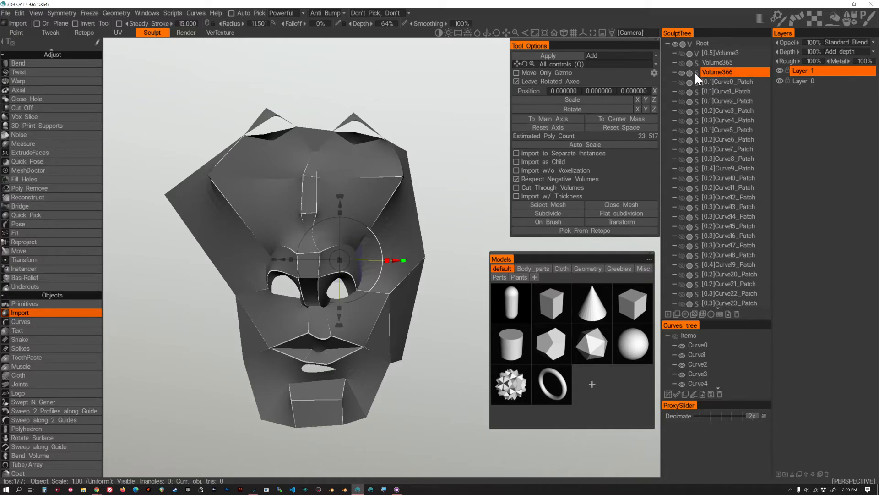
Import the retopo mask into Volume366, preserving its initial scale and position, and switch to the Pinch brush without importing again or bending.
{"action": "left_click", "coordinate": [549, 57]}
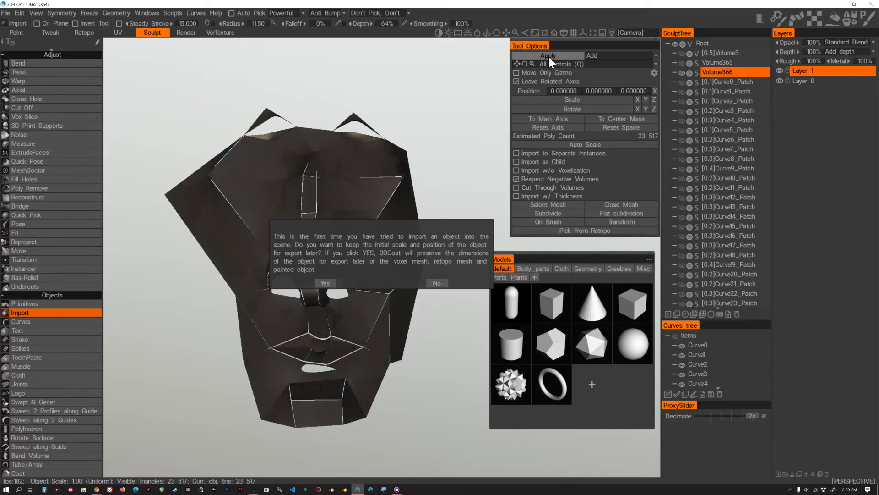
{"action": "left_click", "coordinate": [325, 283]}
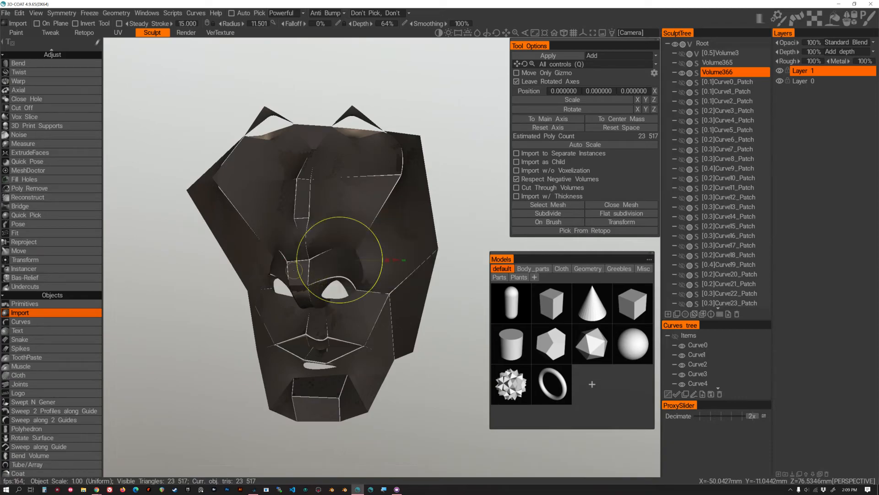
{"action": "left_click", "coordinate": [34, 64]}
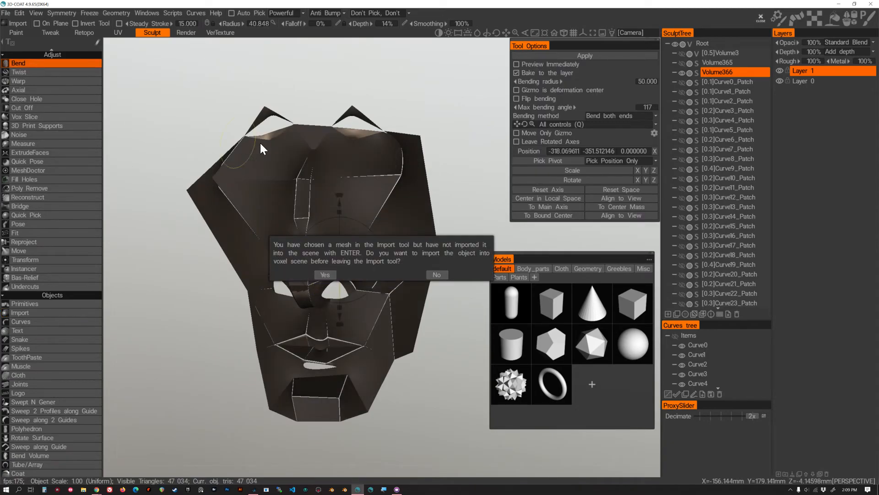
{"action": "left_click", "coordinate": [437, 274]}
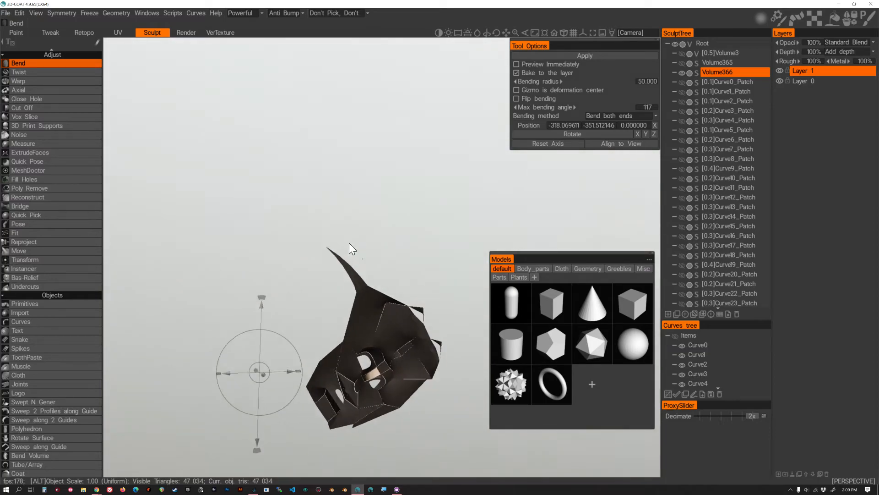
{"action": "scroll", "coordinate": [52, 98], "scroll_direction": "up", "scroll_amount": 5}
{"action": "scroll", "coordinate": [46, 247], "scroll_direction": "up", "scroll_amount": 5}
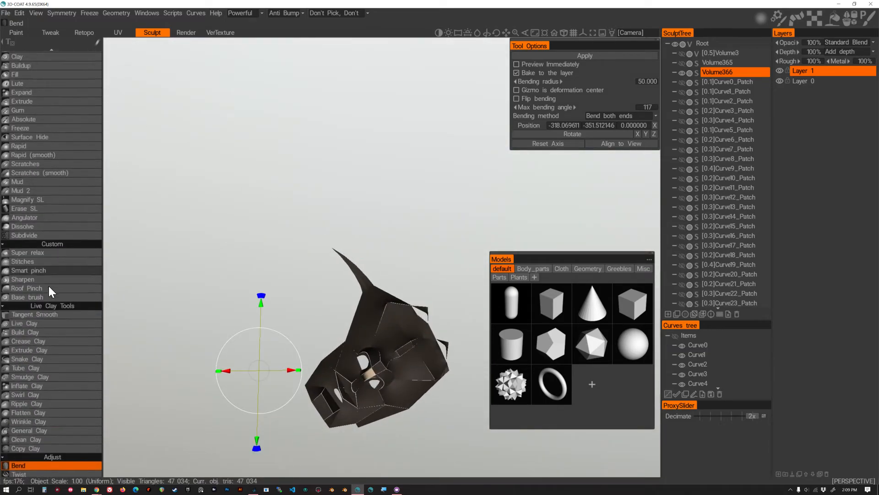
{"action": "left_click", "coordinate": [31, 70]}
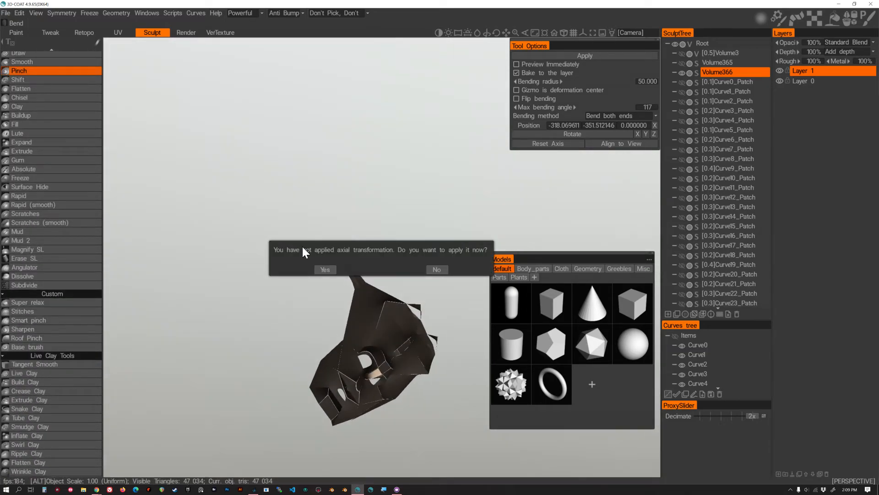
{"action": "left_click", "coordinate": [431, 270]}
Inspect the imported mask in Volume366 from several angles, including with flat unlit shading.
{"action": "right_click_drag", "start_coordinate": [387, 278], "coordinate": [431, 311], "text": "alt"}
{"action": "left_click_drag", "start_coordinate": [432, 310], "coordinate": [459, 306], "text": "alt"}
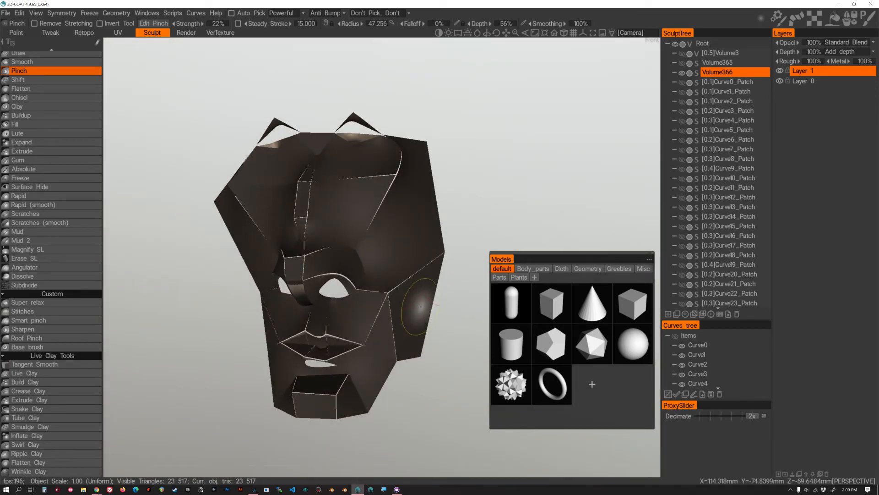
{"action": "left_click_drag", "start_coordinate": [169, 353], "coordinate": [206, 322], "text": "alt"}
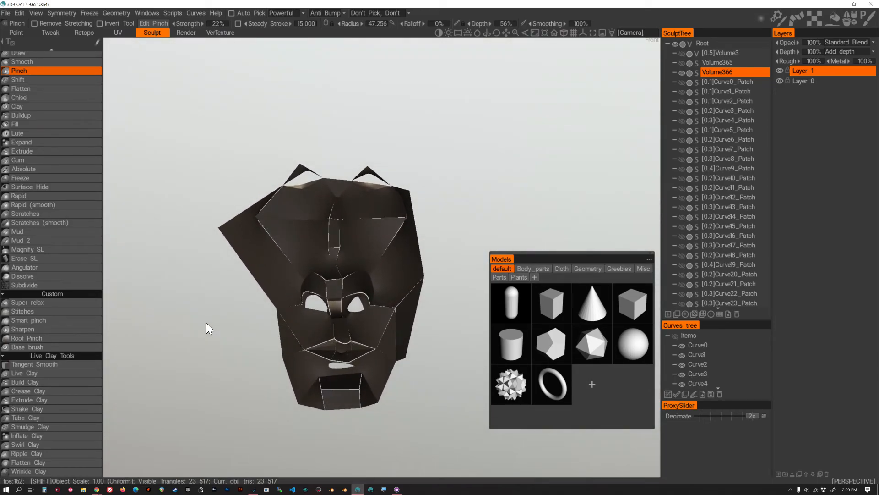
{"action": "key", "text": "5"}
{"action": "left_click", "coordinate": [201, 339]}
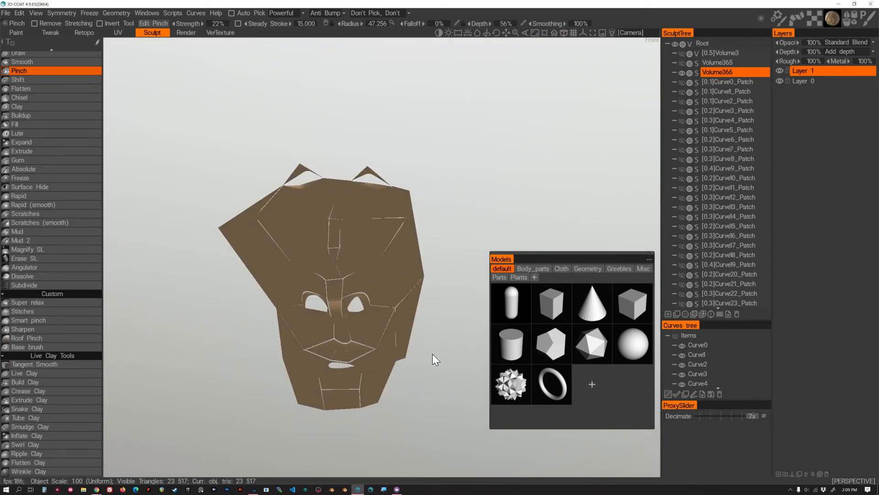
{"action": "mouse_move", "coordinate": [430, 367]}
{"action": "left_mouse_down", "text": "alt"}
{"action": "mouse_move", "coordinate": [222, 366]}
{"action": "mouse_move", "coordinate": [448, 369]}
{"action": "mouse_move", "coordinate": [346, 275]}
{"action": "mouse_move", "coordinate": [373, 346]}
{"action": "mouse_move", "coordinate": [441, 358]}
{"action": "mouse_move", "coordinate": [427, 360]}
{"action": "mouse_move", "coordinate": [432, 372]}
{"action": "mouse_move", "coordinate": [426, 363]}
{"action": "left_mouse_up", "text": "alt"}
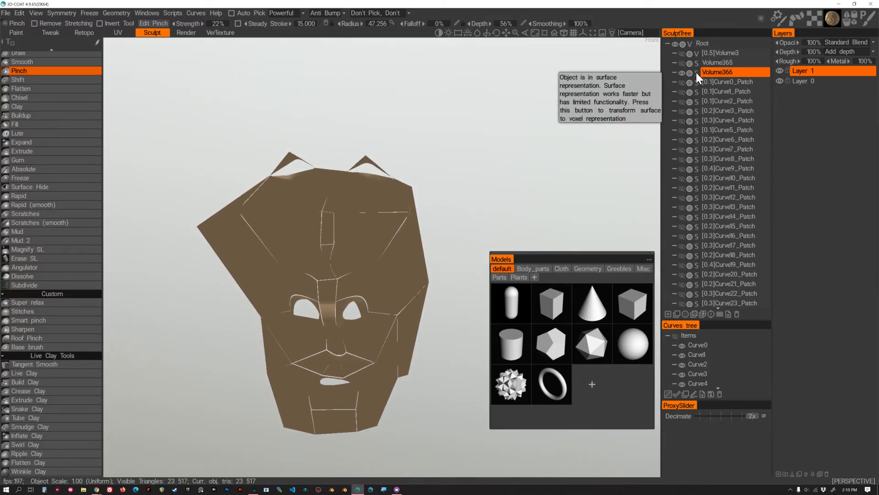
{"action": "mouse_move", "coordinate": [480, 165]}
{"action": "left_mouse_down", "text": "alt"}
{"action": "mouse_move", "coordinate": [288, 168]}
{"action": "mouse_move", "coordinate": [560, 175]}
{"action": "mouse_move", "coordinate": [417, 176]}
{"action": "mouse_move", "coordinate": [469, 171]}
{"action": "left_mouse_up", "text": "alt"}
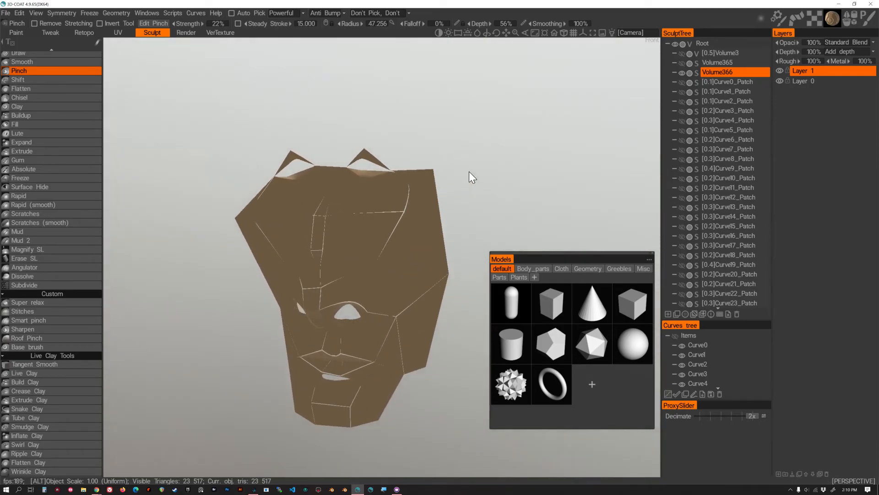
Hide Volume366 and add a new empty volume to the sculpt tree in voxel mode.
{"action": "left_click", "coordinate": [682, 73]}
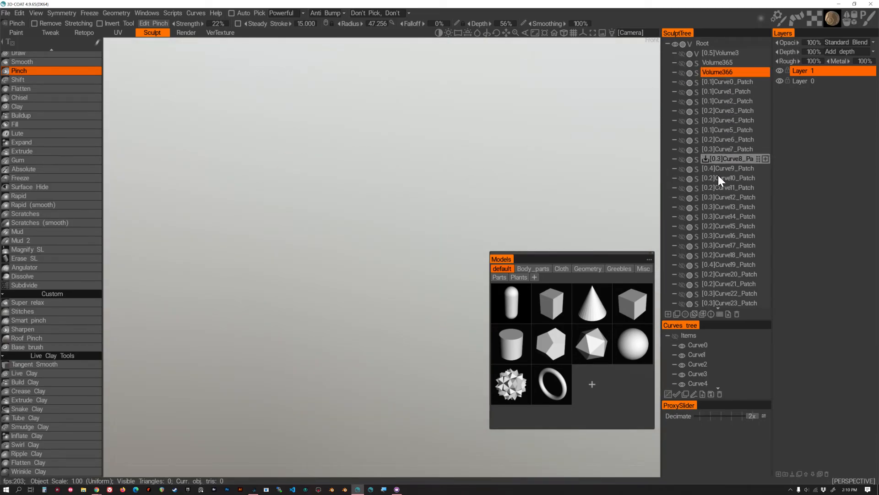
{"action": "left_click", "coordinate": [669, 314]}
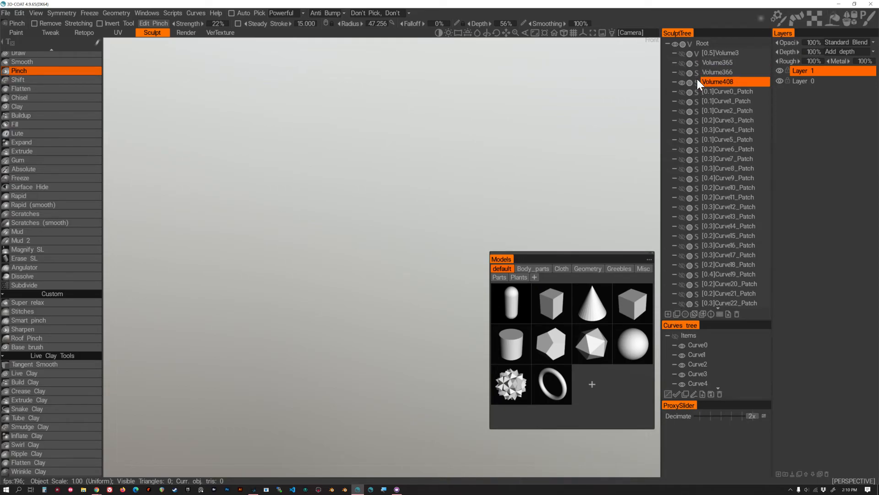
{"action": "left_click", "coordinate": [697, 81]}
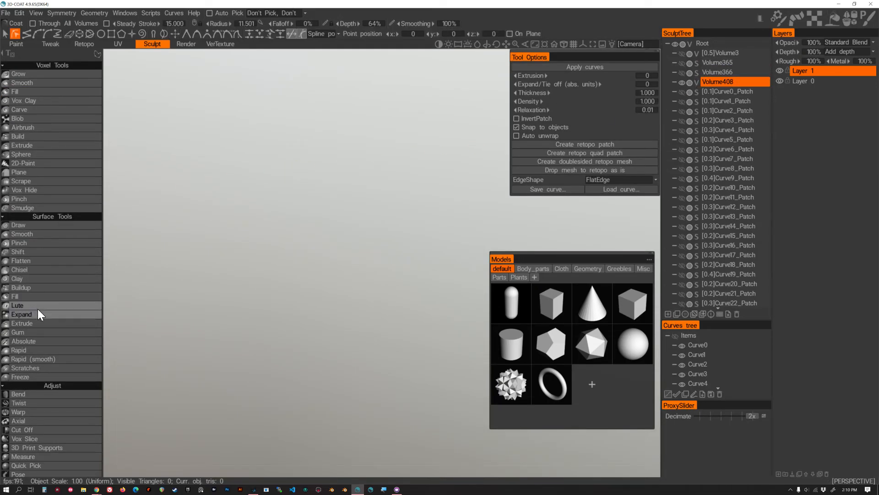
Start the Import tool for the new empty volume and enable Import w/ Thickness for the mask mesh.
{"action": "scroll", "coordinate": [40, 291], "scroll_direction": "down", "scroll_amount": 2}
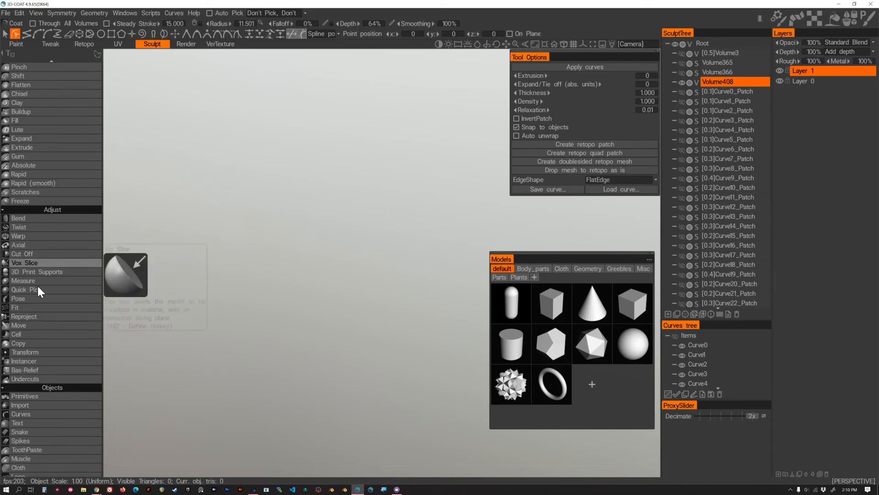
{"action": "scroll", "coordinate": [52, 205], "scroll_direction": "up", "scroll_amount": 2}
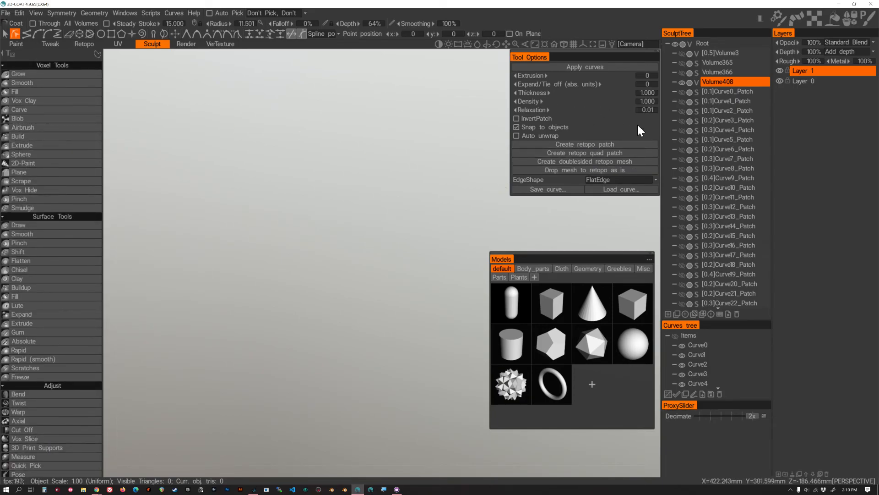
{"action": "scroll", "coordinate": [35, 303], "scroll_direction": "down", "scroll_amount": 3}
{"action": "scroll", "coordinate": [36, 304], "scroll_direction": "down", "scroll_amount": 3}
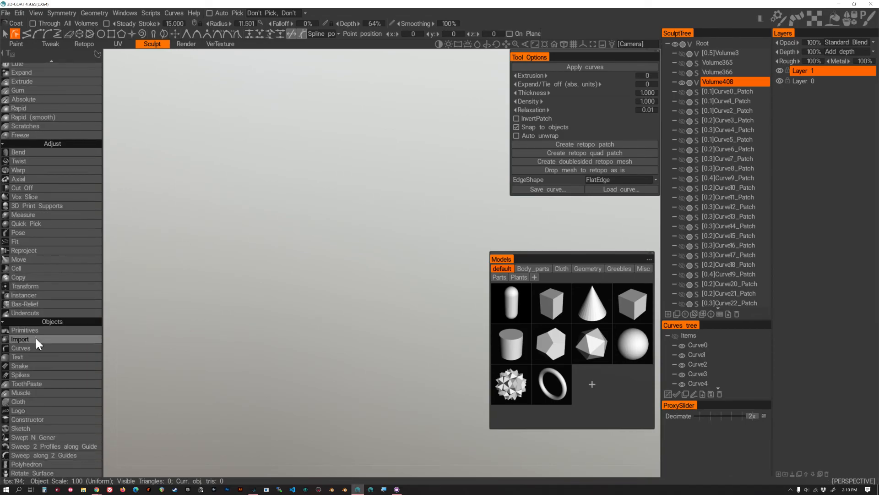
{"action": "left_click", "coordinate": [19, 339]}
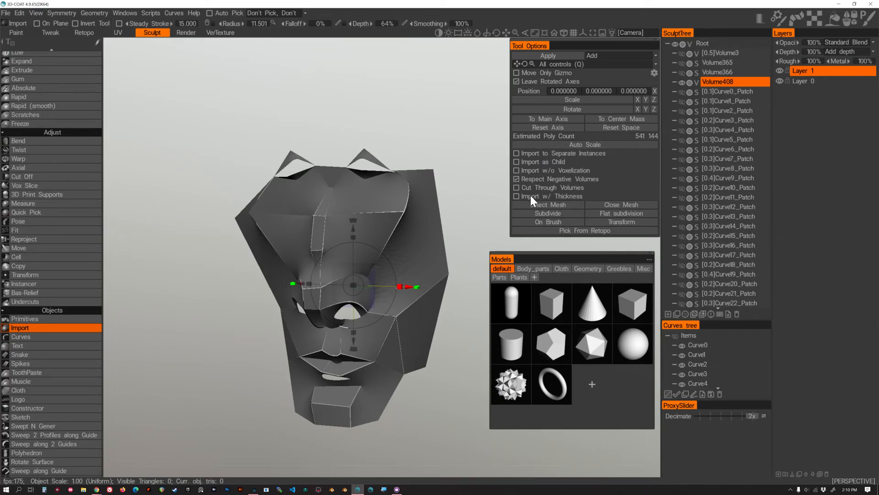
{"action": "left_click", "coordinate": [516, 196]}
{"action": "left_click_drag", "start_coordinate": [399, 224], "coordinate": [440, 220], "text": "alt"}
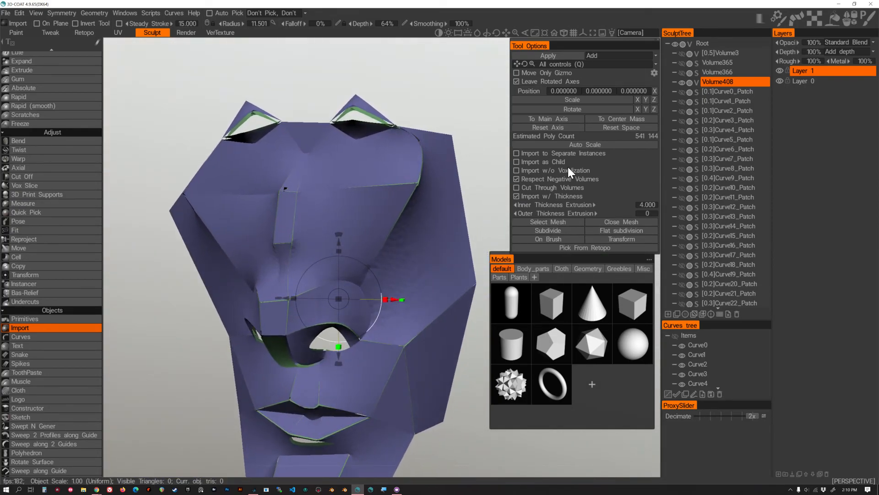
Switch Volume408 to surface mode and compare the mask's import preview without and with thickness.
{"action": "left_click", "coordinate": [696, 81]}
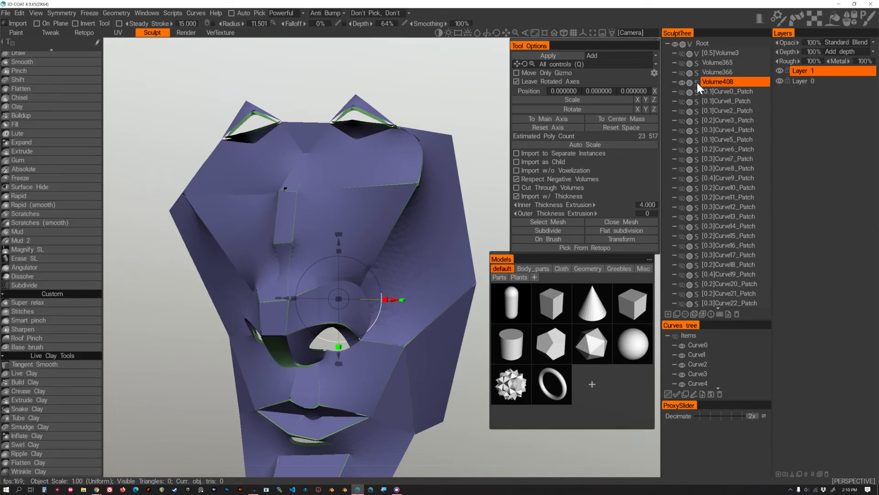
{"action": "left_click", "coordinate": [551, 196]}
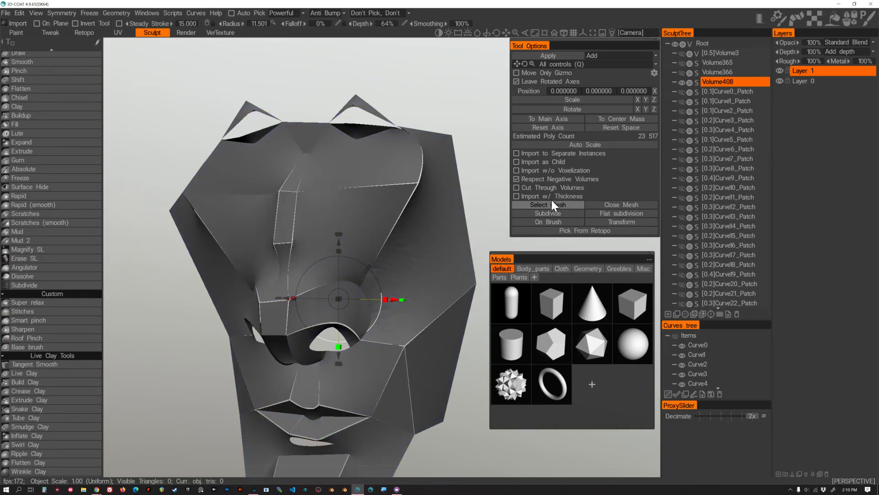
{"action": "left_click", "coordinate": [545, 196]}
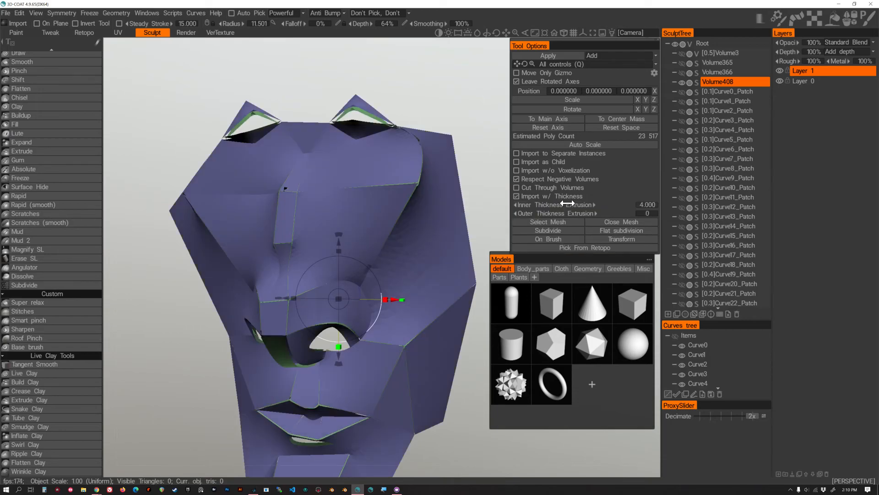
Set the inner thickness extrusion to 2.150 and the outer to 0.500, and apply the mask import to Volume408.
{"action": "mouse_move", "coordinate": [577, 214]}
{"action": "left_mouse_down"}
{"action": "mouse_move", "coordinate": [599, 214]}
{"action": "mouse_move", "coordinate": [585, 213]}
{"action": "left_mouse_up"}
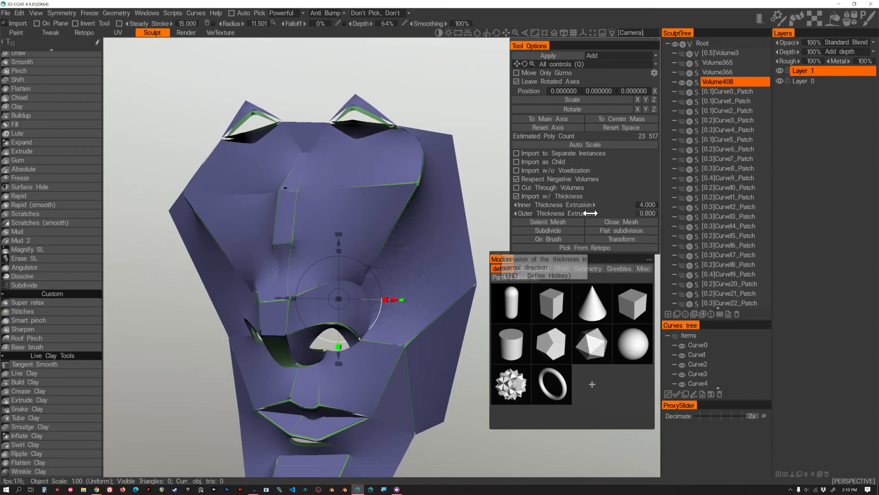
{"action": "left_click_drag", "start_coordinate": [582, 216], "coordinate": [561, 205]}
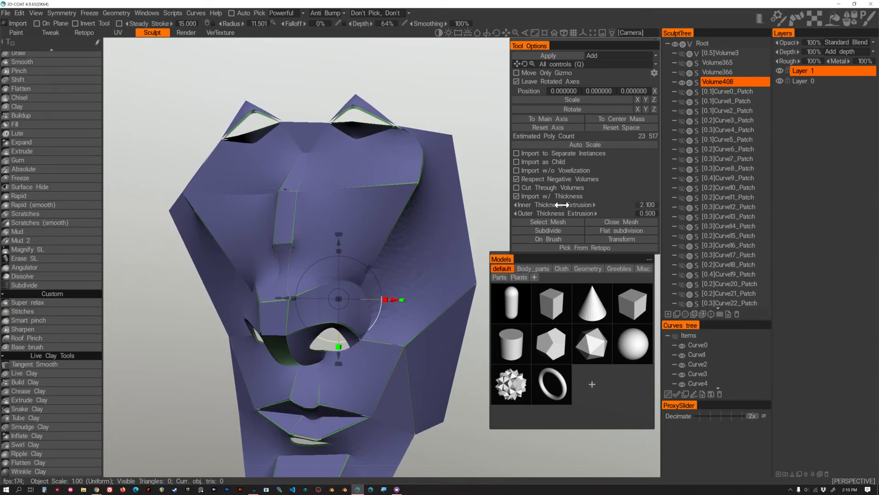
{"action": "scroll", "coordinate": [408, 209], "scroll_direction": "down", "scroll_amount": 3}
{"action": "left_click_drag", "start_coordinate": [407, 209], "coordinate": [426, 209]}
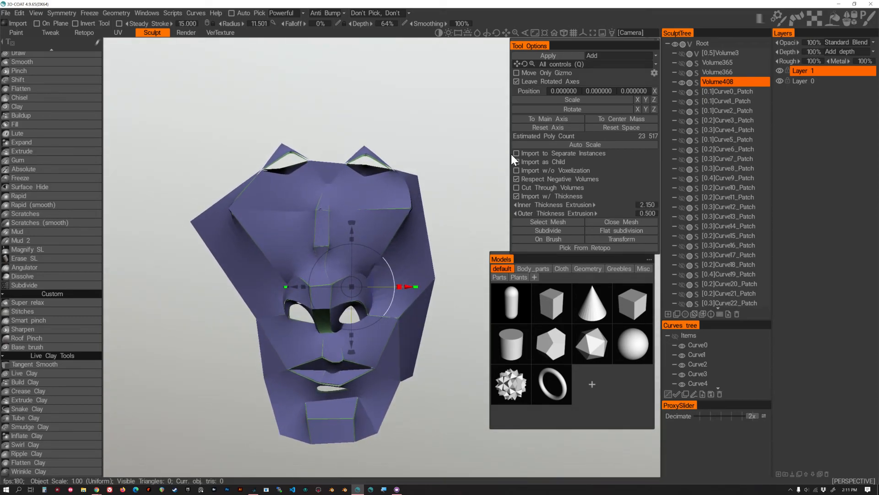
{"action": "left_click", "coordinate": [558, 56]}
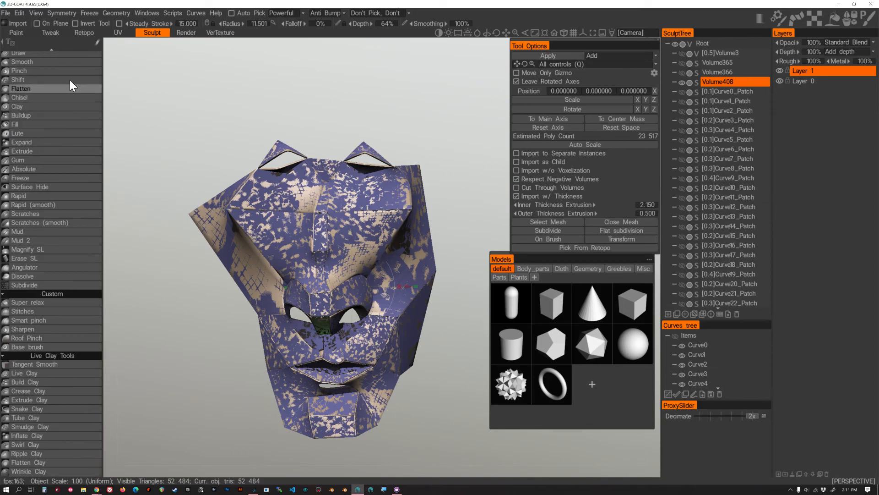
Activate the Smooth brush and re-voxelize the thickened mask in Volume408 into a denser surface mesh.
{"action": "left_click", "coordinate": [68, 62]}
{"action": "mouse_move", "coordinate": [238, 134]}
{"action": "left_mouse_down"}
{"action": "mouse_move", "coordinate": [338, 128]}
{"action": "mouse_move", "coordinate": [238, 134]}
{"action": "mouse_move", "coordinate": [230, 167]}
{"action": "left_mouse_up"}
{"action": "scroll", "coordinate": [275, 219], "scroll_direction": "up", "scroll_amount": 3}
{"action": "left_click_drag", "start_coordinate": [275, 219], "coordinate": [423, 170]}
{"action": "scroll", "coordinate": [287, 208], "scroll_direction": "down", "scroll_amount": 3}
{"action": "scroll", "coordinate": [438, 173], "scroll_direction": "up", "scroll_amount": 5}
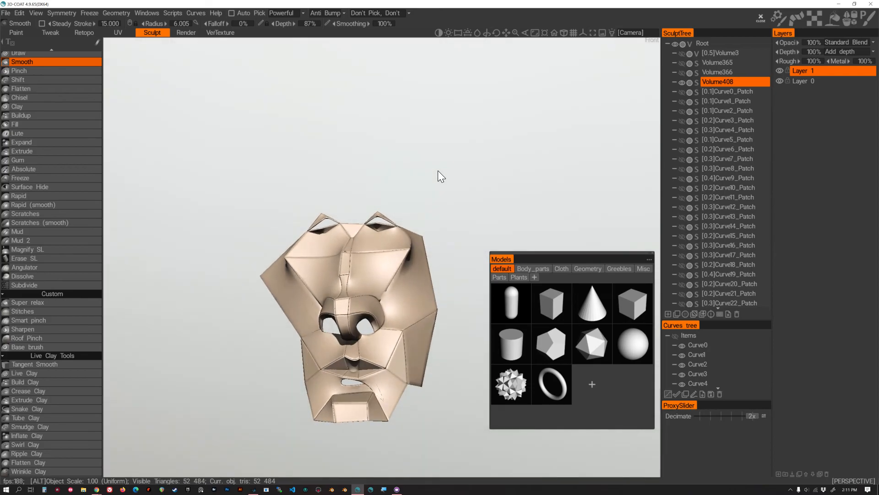
{"action": "left_click_drag", "start_coordinate": [469, 218], "coordinate": [485, 173]}
{"action": "key", "text": "Return"}
{"action": "left_click_drag", "start_coordinate": [431, 274], "coordinate": [476, 275]}
{"action": "left_click", "coordinate": [325, 293]}
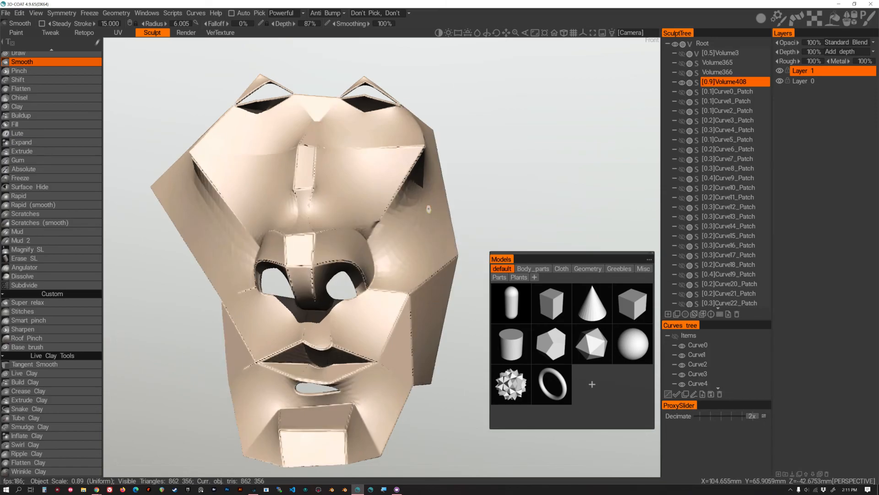
Smooth the jagged seams around the cheek and the side of the face beside the eye with a 10.938 brush radius.
{"action": "mouse_move", "coordinate": [506, 186]}
{"action": "left_mouse_down", "text": "alt"}
{"action": "mouse_move", "coordinate": [282, 210]}
{"action": "mouse_move", "coordinate": [510, 181]}
{"action": "mouse_move", "coordinate": [539, 198]}
{"action": "mouse_move", "coordinate": [583, 195]}
{"action": "mouse_move", "coordinate": [551, 173]}
{"action": "mouse_move", "coordinate": [522, 170]}
{"action": "mouse_move", "coordinate": [486, 181]}
{"action": "left_mouse_up", "text": "alt"}
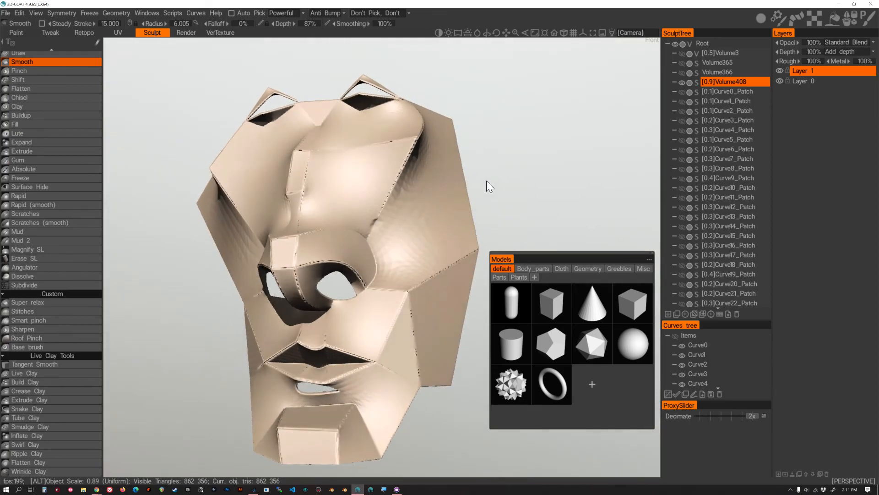
{"action": "middle_click_drag", "start_coordinate": [486, 182], "coordinate": [456, 158], "text": "alt"}
{"action": "right_click_drag", "start_coordinate": [453, 153], "coordinate": [456, 248], "text": "alt"}
{"action": "right_click_drag", "start_coordinate": [353, 238], "coordinate": [366, 239]}
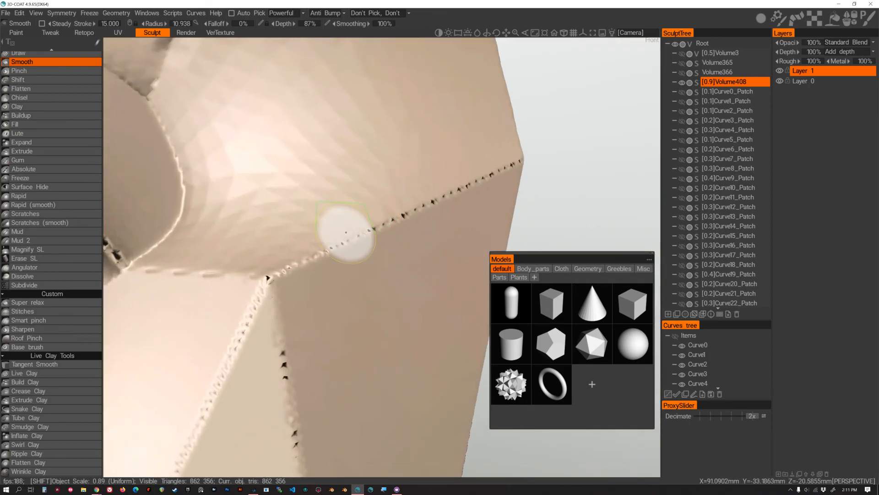
{"action": "mouse_move", "coordinate": [504, 162]}
{"action": "left_mouse_down", "text": "alt"}
{"action": "mouse_move", "coordinate": [500, 183]}
{"action": "mouse_move", "coordinate": [504, 173]}
{"action": "left_mouse_up", "text": "alt"}
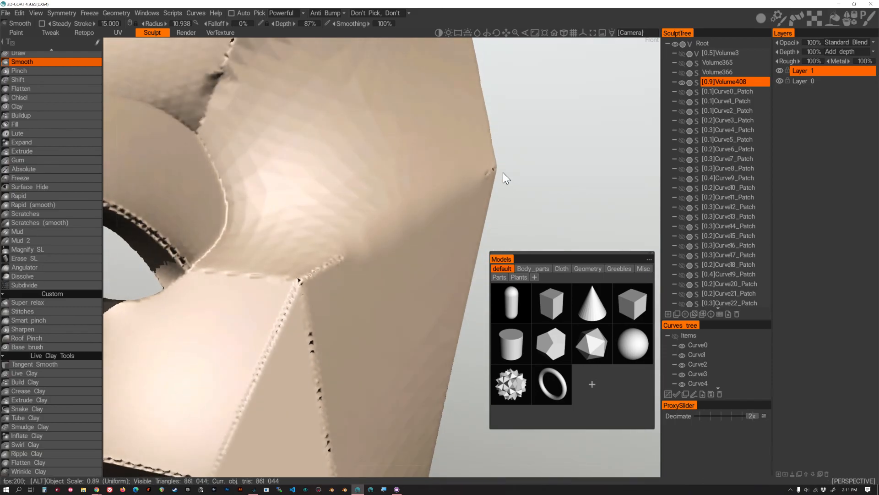
{"action": "mouse_move", "coordinate": [355, 331]}
{"action": "left_mouse_down", "text": "alt"}
{"action": "mouse_move", "coordinate": [387, 220]}
{"action": "mouse_move", "coordinate": [361, 180]}
{"action": "mouse_move", "coordinate": [284, 342]}
{"action": "left_mouse_up", "text": "alt"}
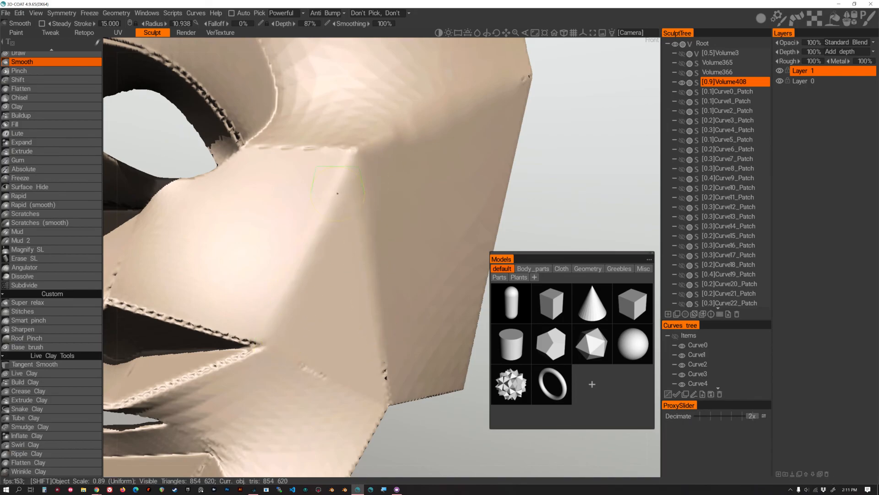
Smooth the seam between the forehead and side of the face, above the same eye, enlarging the brush radius to 23.859.
{"action": "left_click_drag", "start_coordinate": [332, 207], "coordinate": [307, 235], "text": "alt"}
{"action": "right_click_drag", "start_coordinate": [307, 235], "coordinate": [231, 284], "text": "alt"}
{"action": "left_click_drag", "start_coordinate": [230, 284], "coordinate": [355, 207], "text": "alt"}
{"action": "middle_click_drag", "start_coordinate": [355, 206], "coordinate": [418, 295], "text": "alt"}
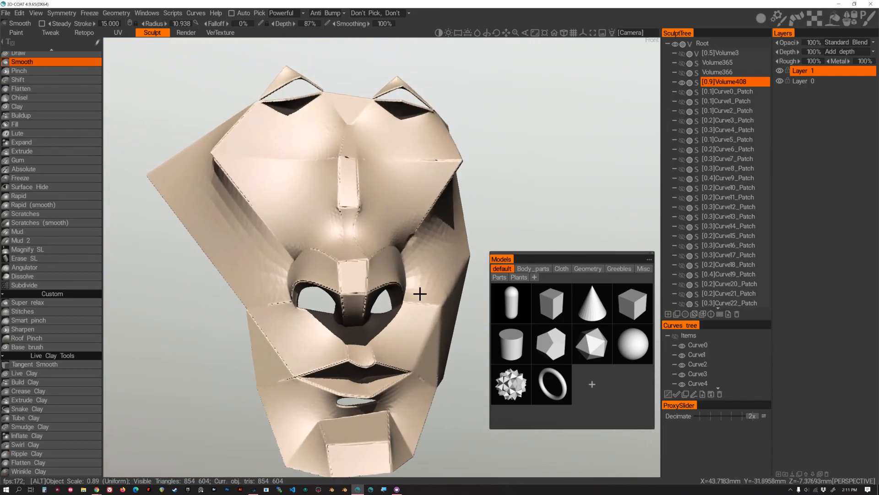
{"action": "left_click_drag", "start_coordinate": [418, 295], "coordinate": [413, 255], "text": "alt"}
{"action": "right_click_drag", "start_coordinate": [414, 256], "coordinate": [410, 251], "text": "alt"}
{"action": "mouse_move", "coordinate": [409, 251]}
{"action": "left_mouse_down", "text": "shift"}
{"action": "mouse_move", "coordinate": [413, 217]}
{"action": "mouse_move", "coordinate": [436, 174]}
{"action": "left_mouse_up", "text": "shift"}
{"action": "right_click_drag", "start_coordinate": [436, 174], "coordinate": [453, 169]}
{"action": "mouse_move", "coordinate": [452, 168]}
{"action": "left_mouse_down", "text": "shift"}
{"action": "mouse_move", "coordinate": [405, 236]}
{"action": "mouse_move", "coordinate": [461, 135]}
{"action": "left_mouse_up", "text": "shift"}
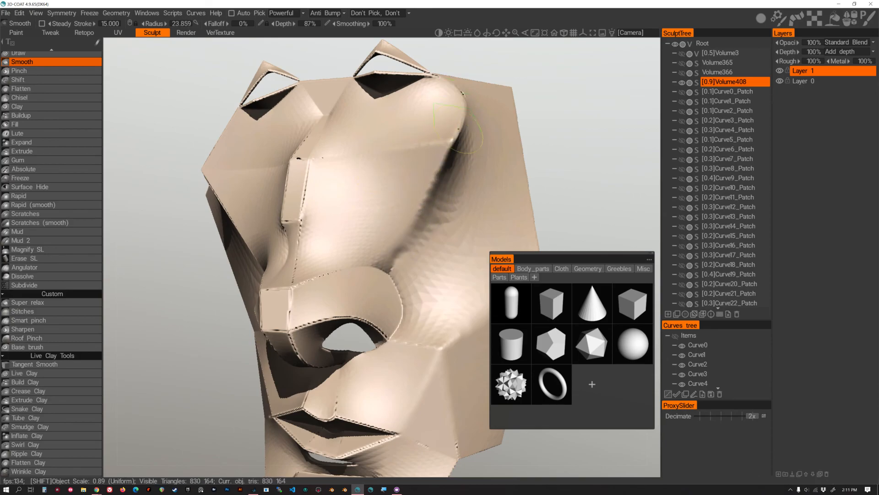
{"action": "left_click_drag", "start_coordinate": [403, 229], "coordinate": [466, 103], "text": "shift"}
{"action": "right_click_drag", "start_coordinate": [389, 199], "coordinate": [373, 229], "text": "alt"}
{"action": "left_click_drag", "start_coordinate": [372, 229], "coordinate": [399, 247], "text": "alt"}
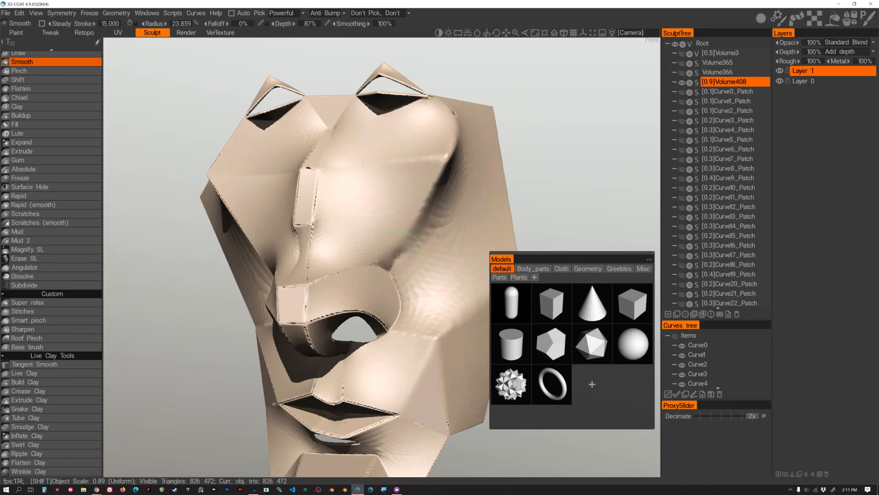
Smooth the jagged seam at the outer forehead corner on the opposite side of the mask with the 23.859 brush radius.
{"action": "right_click_drag", "start_coordinate": [437, 165], "coordinate": [379, 225], "text": "alt"}
{"action": "mouse_move", "coordinate": [379, 226]}
{"action": "left_mouse_down", "text": "alt"}
{"action": "mouse_move", "coordinate": [411, 244]}
{"action": "mouse_move", "coordinate": [374, 254]}
{"action": "mouse_move", "coordinate": [414, 232]}
{"action": "left_mouse_up", "text": "alt"}
{"action": "right_click_drag", "start_coordinate": [414, 233], "coordinate": [369, 304], "text": "alt"}
{"action": "left_click_drag", "start_coordinate": [368, 304], "coordinate": [409, 328], "text": "alt"}
{"action": "right_click_drag", "start_coordinate": [409, 328], "coordinate": [459, 339], "text": "alt"}
{"action": "left_click_drag", "start_coordinate": [460, 339], "coordinate": [431, 323], "text": "alt"}
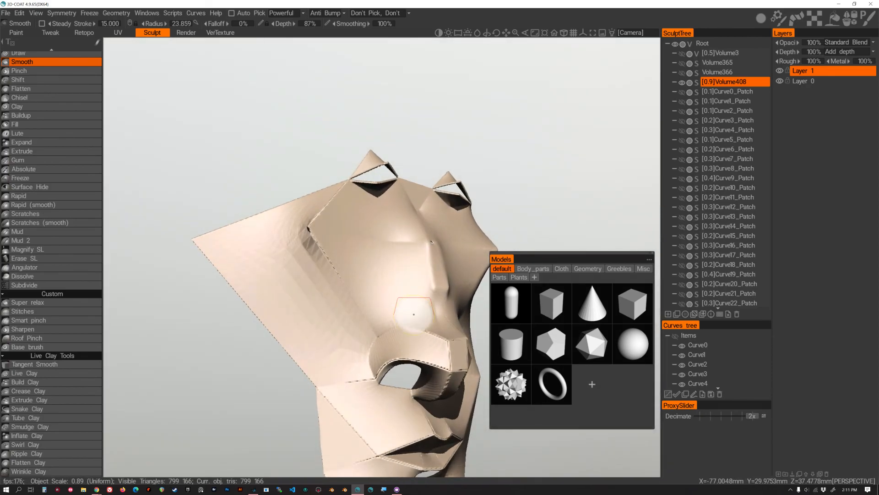
{"action": "mouse_move", "coordinate": [320, 238]}
{"action": "left_mouse_down", "text": "shift"}
{"action": "mouse_move", "coordinate": [312, 232]}
{"action": "mouse_move", "coordinate": [322, 213]}
{"action": "left_mouse_up", "text": "shift"}
Apply the matte tan shader from the default shader set to the mask in Volume408.
{"action": "left_click_drag", "start_coordinate": [393, 226], "coordinate": [406, 286], "text": "alt"}
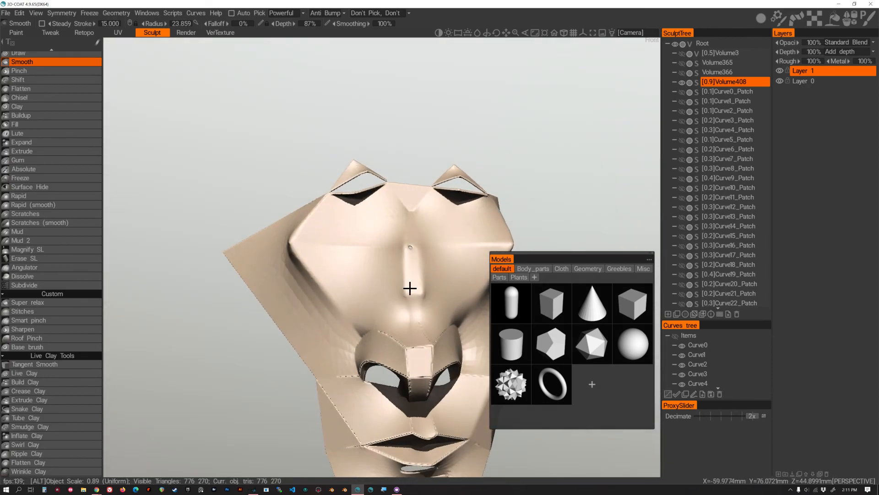
{"action": "right_click_drag", "start_coordinate": [406, 287], "coordinate": [369, 289], "text": "alt"}
{"action": "left_click_drag", "start_coordinate": [369, 288], "coordinate": [443, 400], "text": "alt"}
{"action": "right_click_drag", "start_coordinate": [443, 400], "coordinate": [433, 383], "text": "alt"}
{"action": "mouse_move", "coordinate": [433, 383]}
{"action": "left_mouse_down", "text": "alt"}
{"action": "mouse_move", "coordinate": [435, 372]}
{"action": "mouse_move", "coordinate": [439, 387]}
{"action": "left_mouse_up", "text": "alt"}
{"action": "key", "text": "5"}
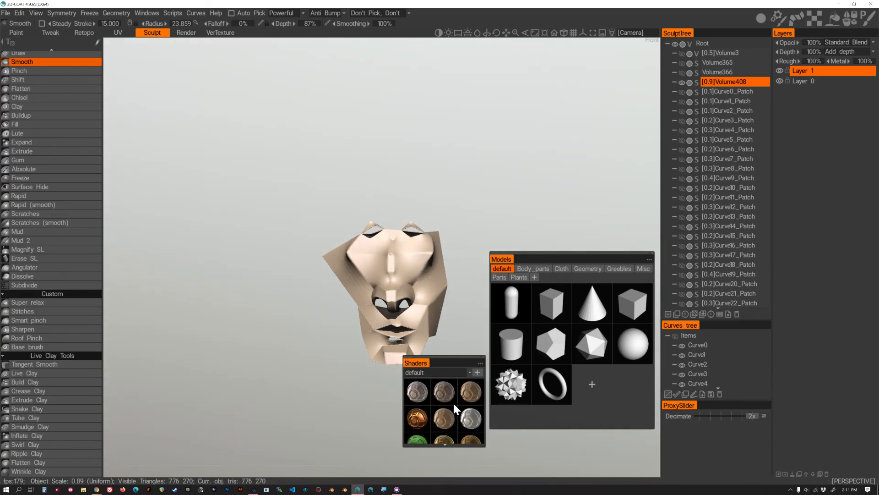
{"action": "left_click", "coordinate": [447, 418]}
Switch to the Render room and examine the shaded mask's surface and lighting from several angles.
{"action": "left_click_drag", "start_coordinate": [445, 305], "coordinate": [472, 191]}
{"action": "right_click_drag", "start_coordinate": [473, 191], "coordinate": [488, 197]}
{"action": "middle_click_drag", "start_coordinate": [489, 197], "coordinate": [433, 152]}
{"action": "right_click_drag", "start_coordinate": [434, 152], "coordinate": [484, 162]}
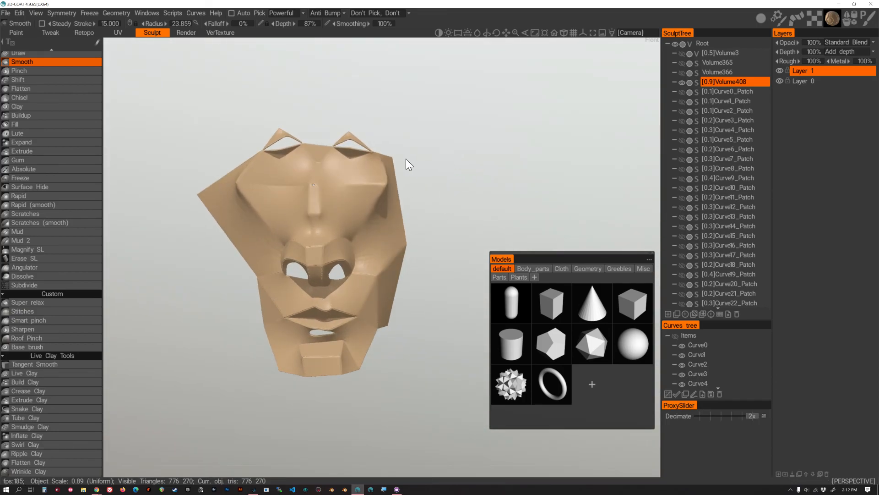
{"action": "left_click", "coordinate": [183, 33]}
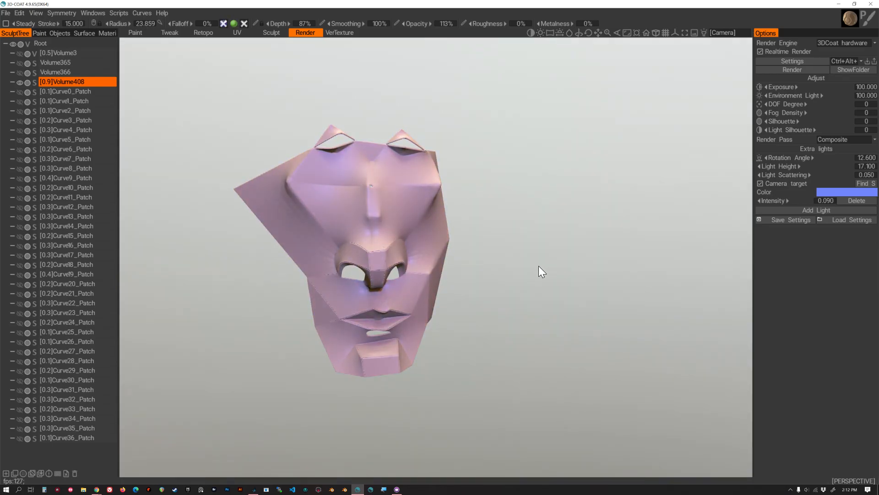
{"action": "mouse_move", "coordinate": [532, 172]}
{"action": "left_mouse_down"}
{"action": "mouse_move", "coordinate": [520, 176]}
{"action": "mouse_move", "coordinate": [529, 190]}
{"action": "mouse_move", "coordinate": [524, 174]}
{"action": "left_mouse_up"}
{"action": "middle_click_drag", "start_coordinate": [524, 174], "coordinate": [540, 203]}
{"action": "left_click_drag", "start_coordinate": [540, 202], "coordinate": [516, 185]}
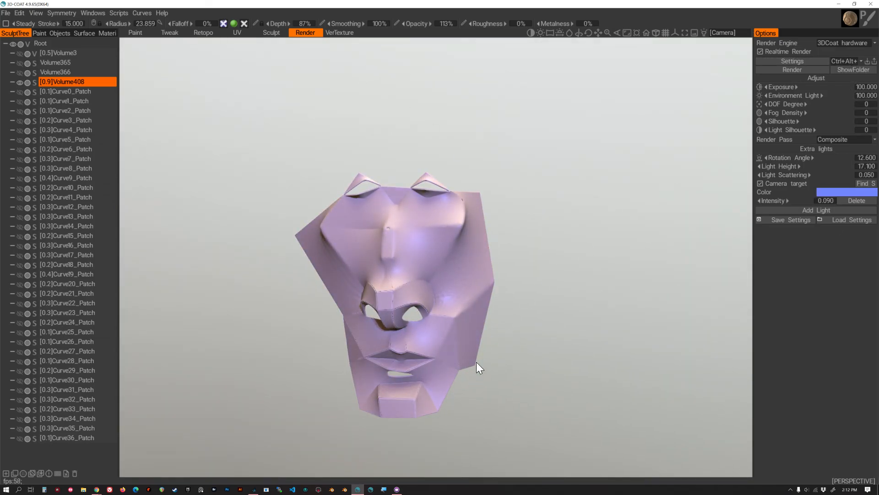
{"action": "left_click", "coordinate": [791, 489]}
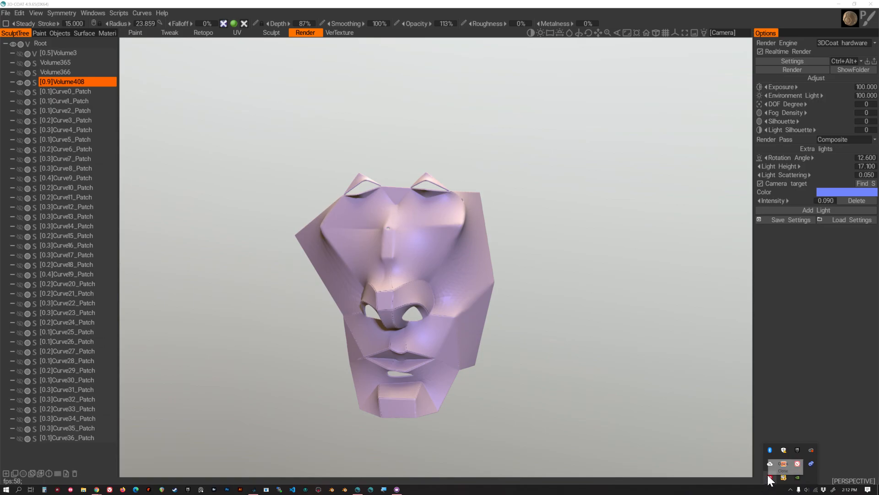
{"action": "left_click", "coordinate": [777, 460]}
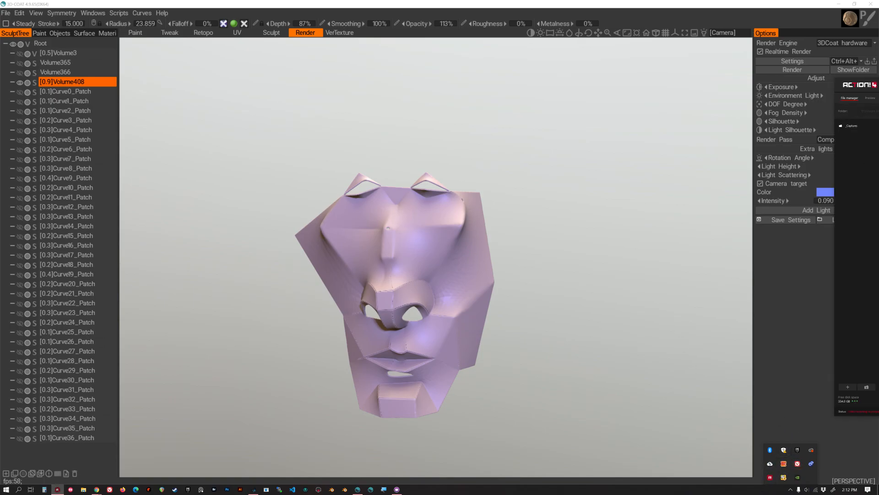